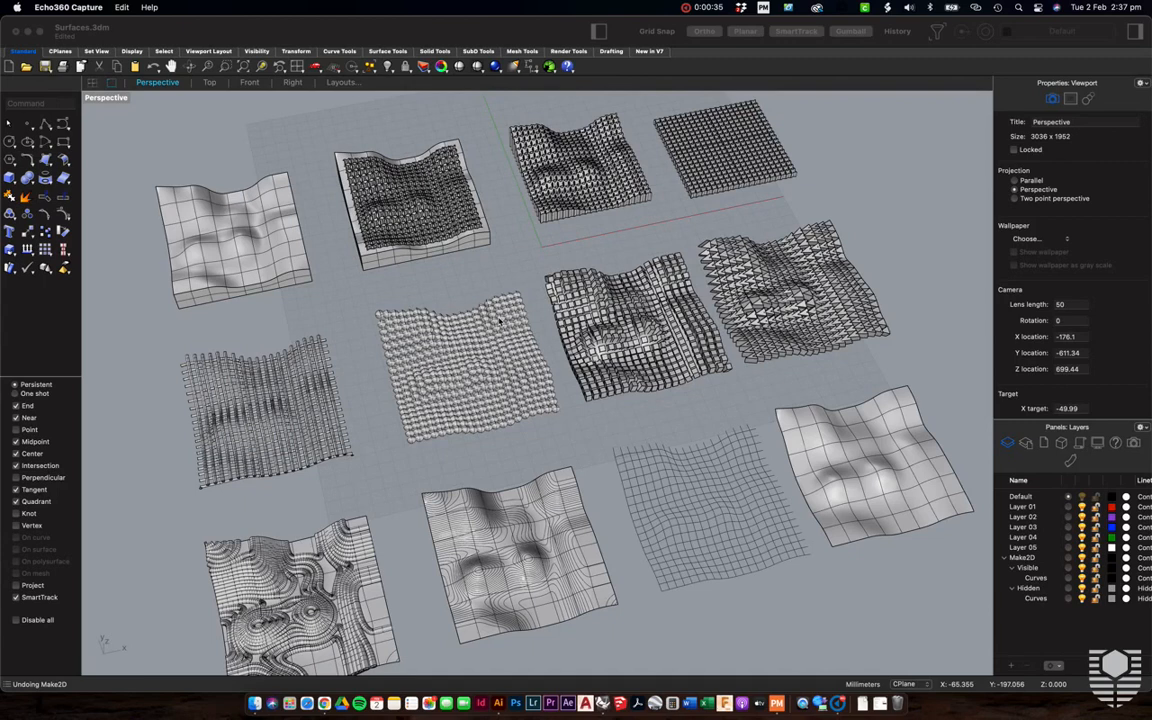
click(604, 433)
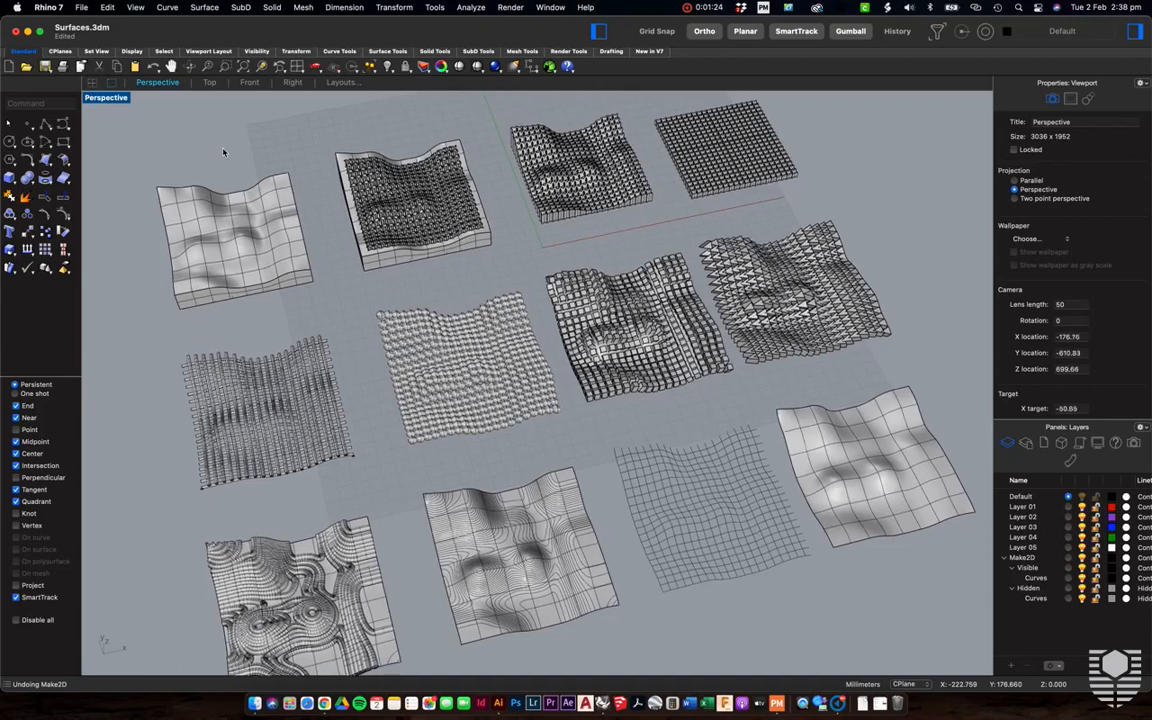
scroll(223, 152, up, 5)
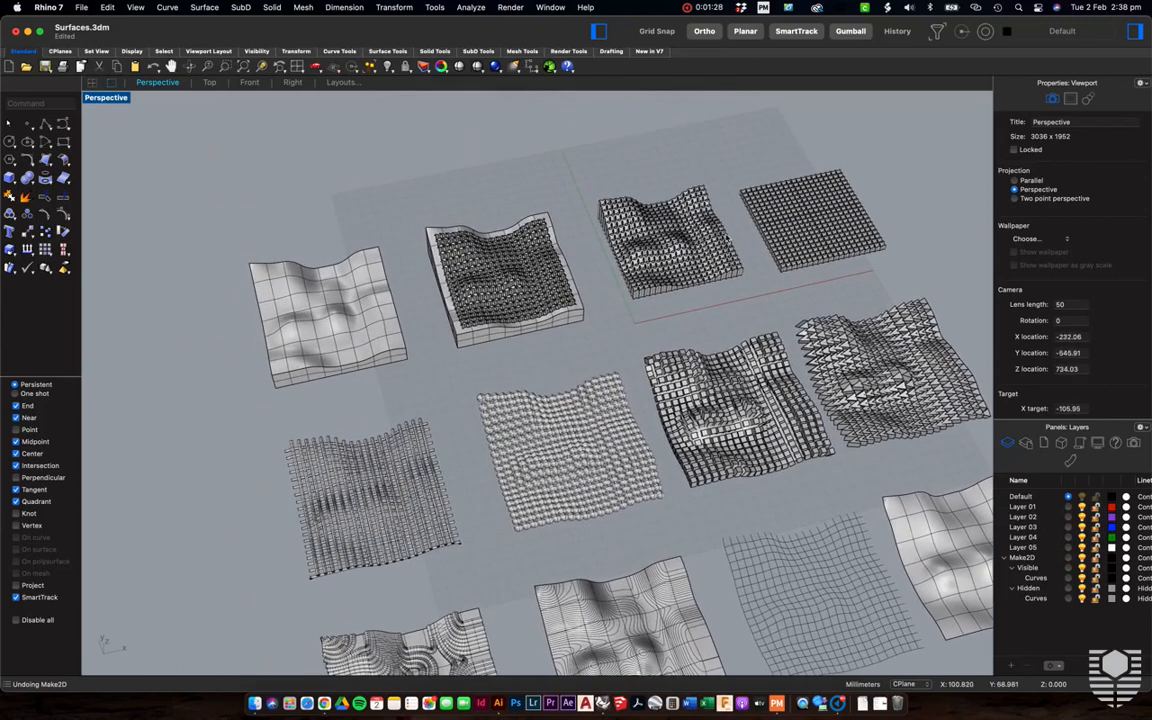
scroll(404, 247, up, 4)
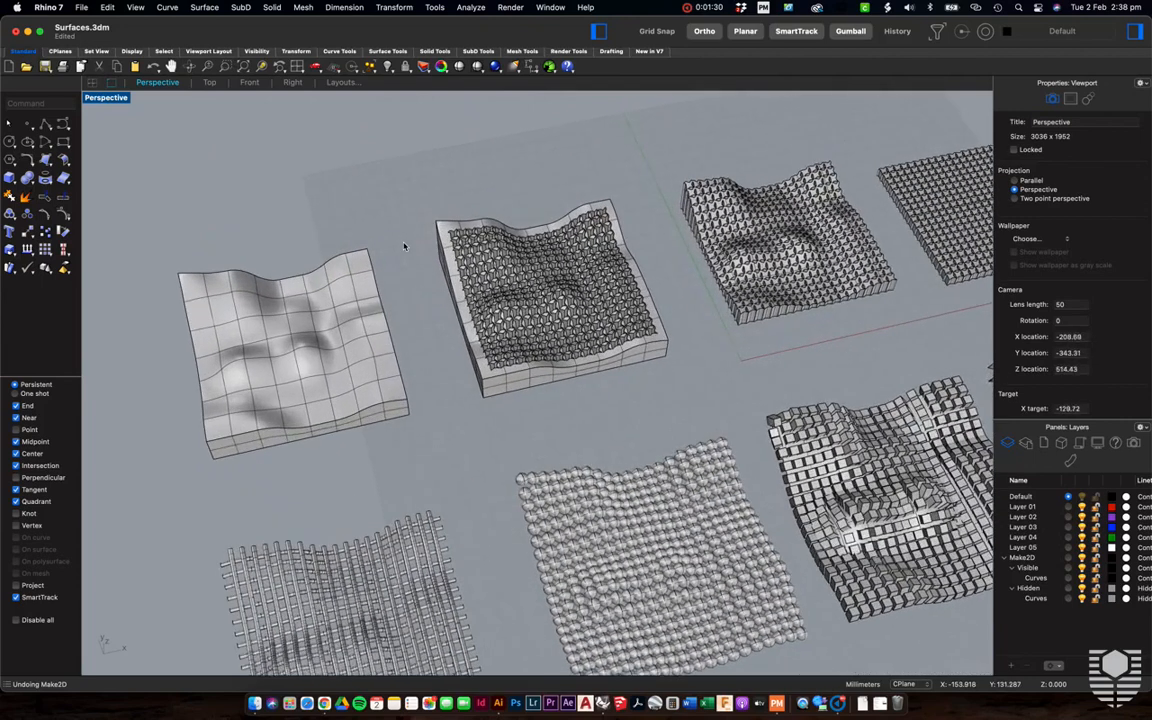
scroll(404, 247, up, 1)
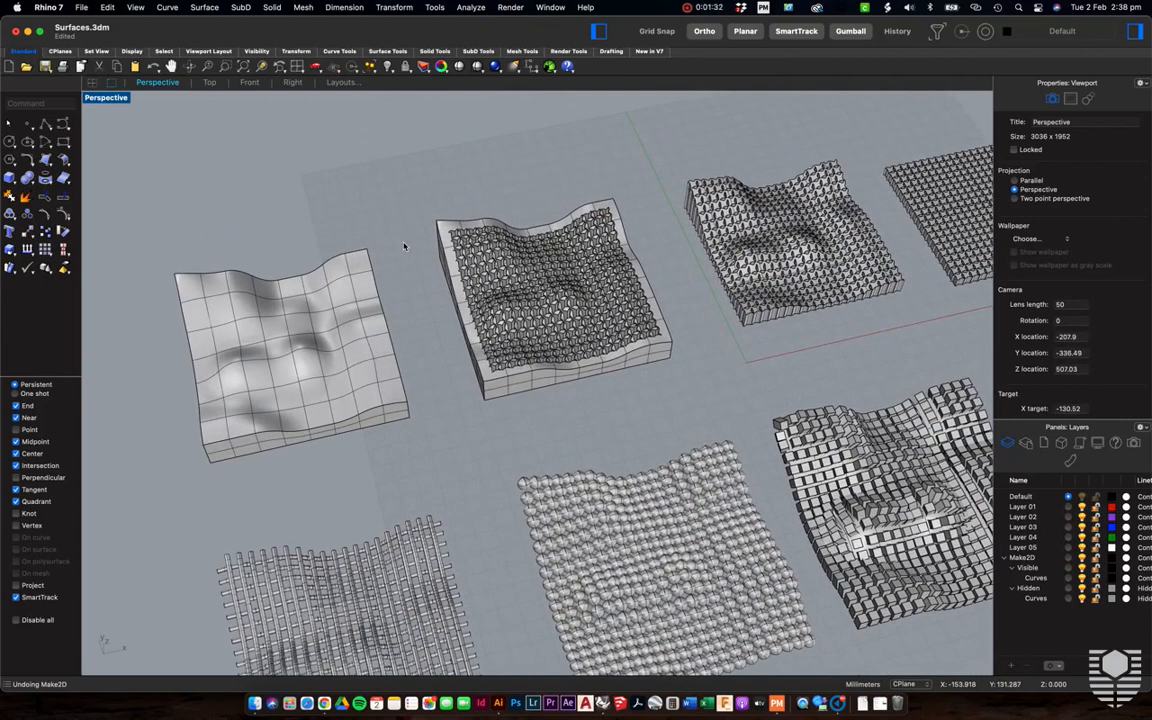
Review the file formats available for exporting the whole model, including Adobe Illustrator and AutoCAD formats, and cancel the export.
click(80, 7)
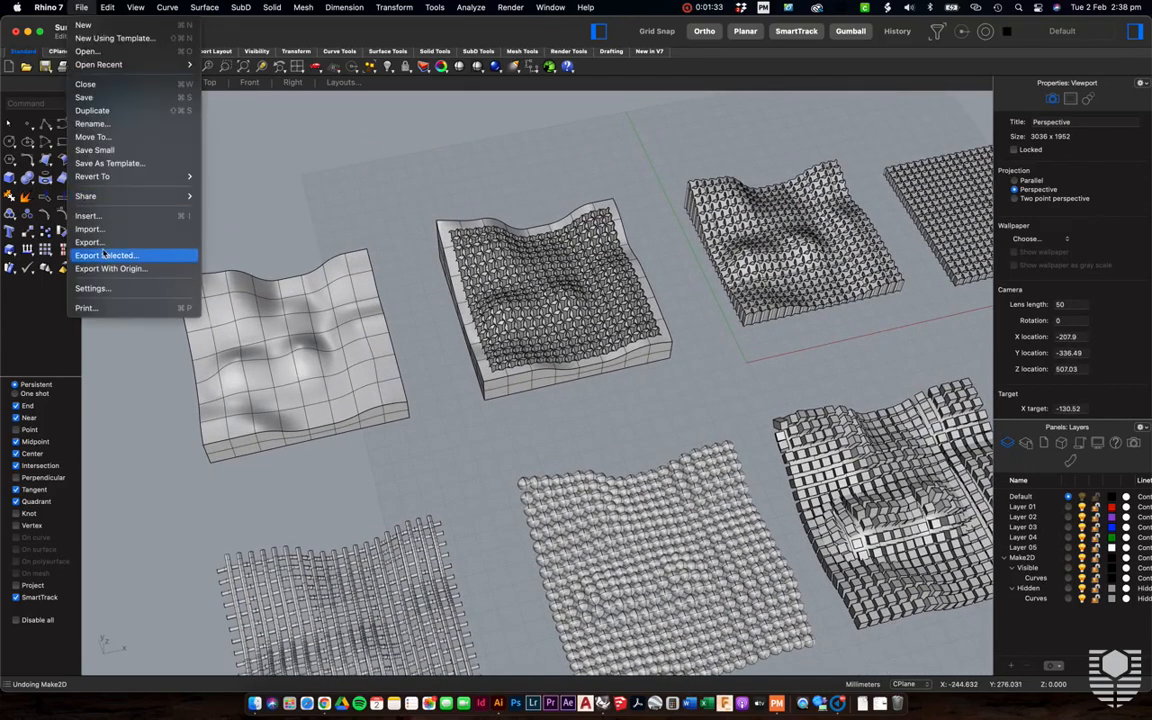
click(398, 156)
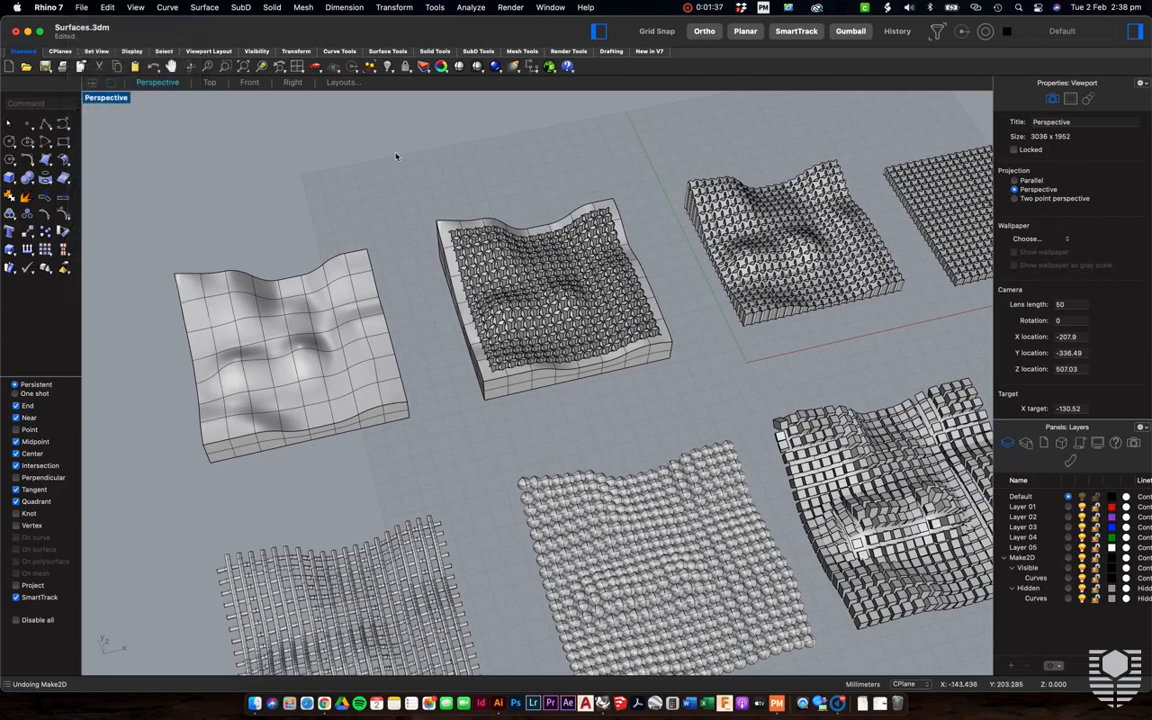
click(80, 6)
click(130, 243)
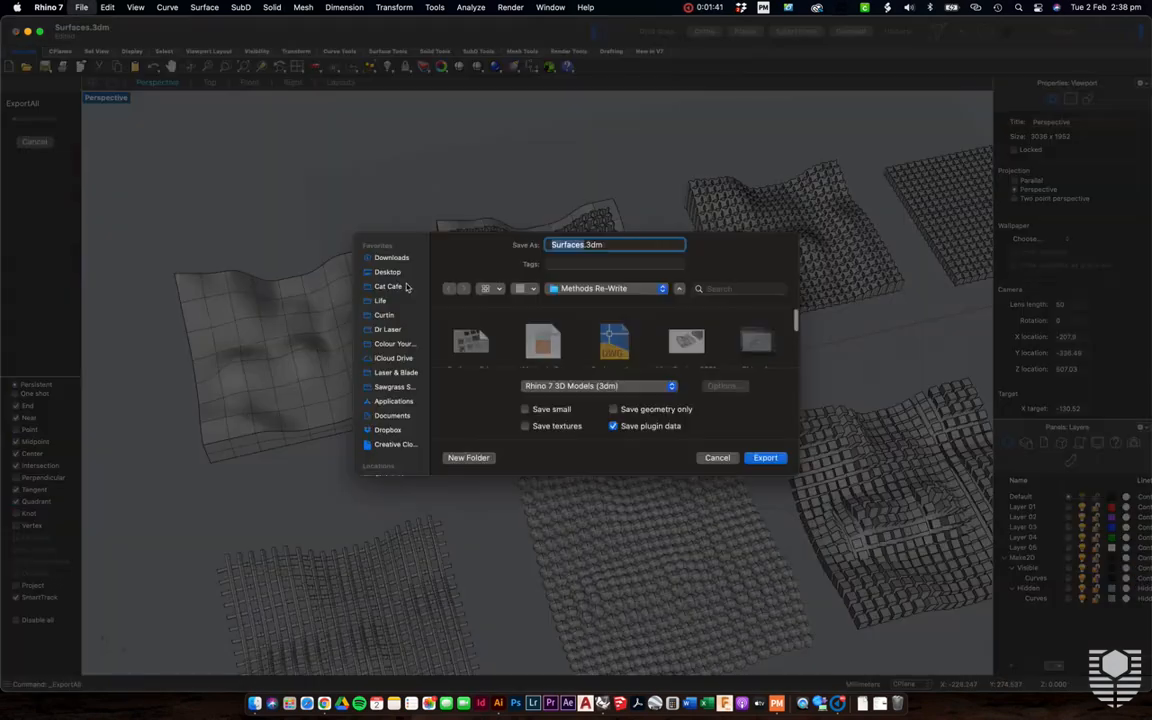
click(629, 388)
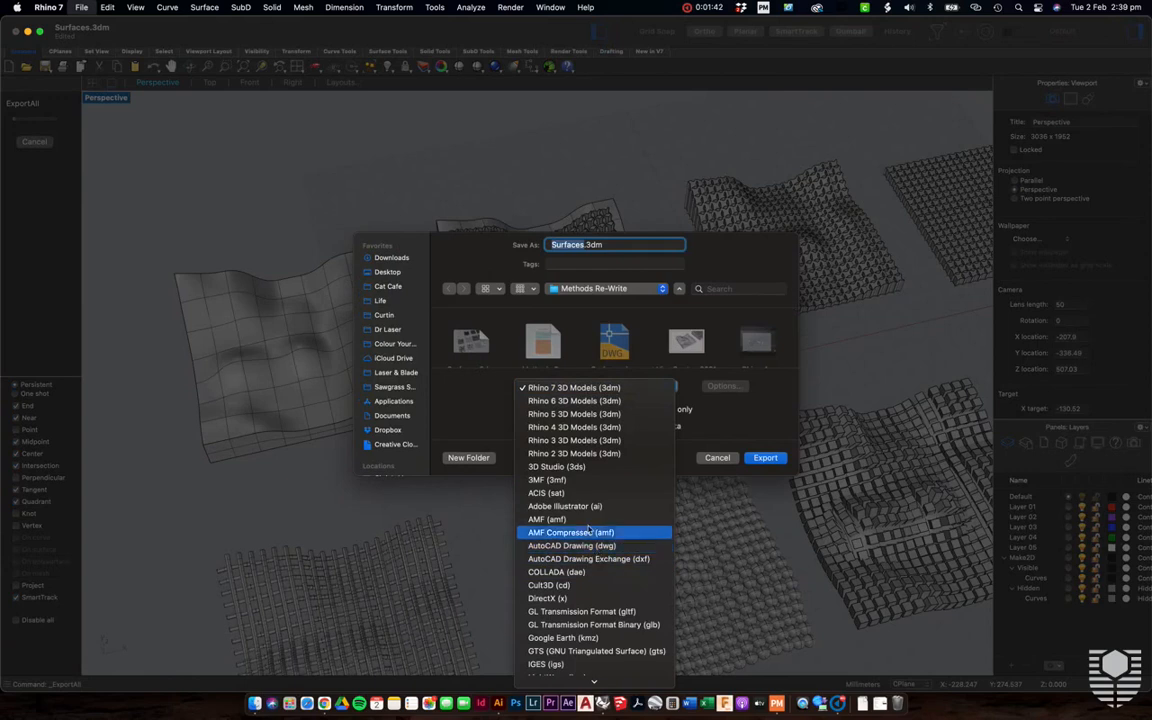
click(718, 458)
click(718, 458)
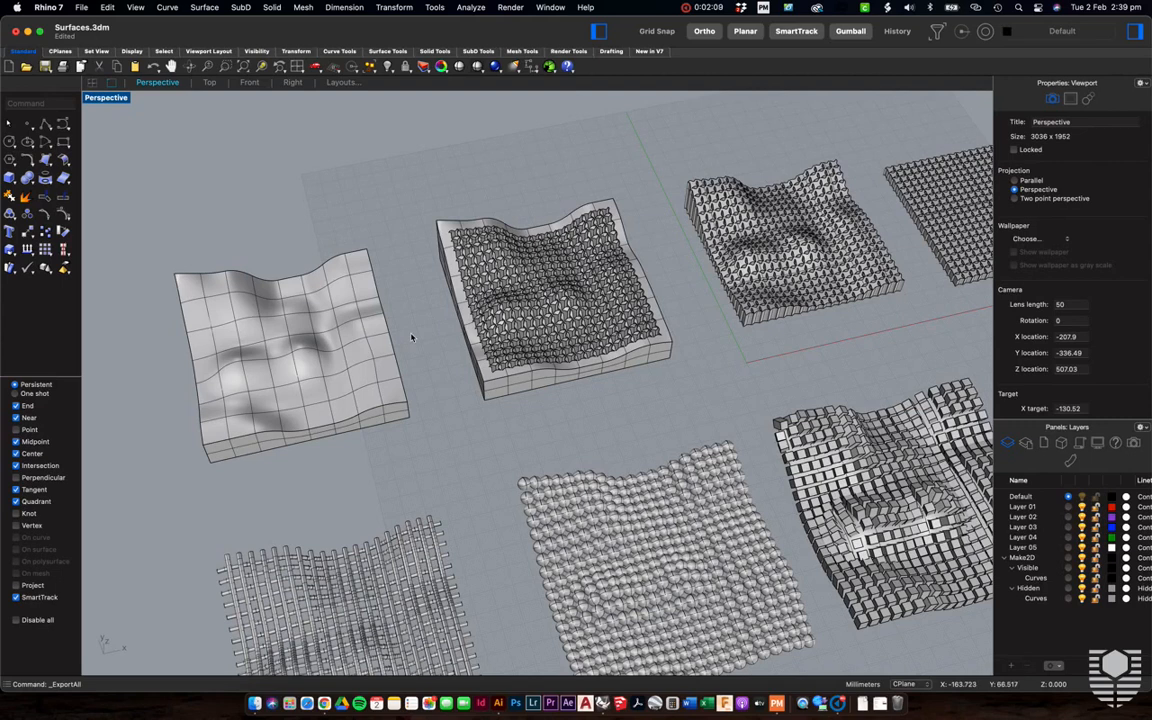
Examine the full grid of surface variations from above and at oblique angles.
scroll(411, 337, down, 5)
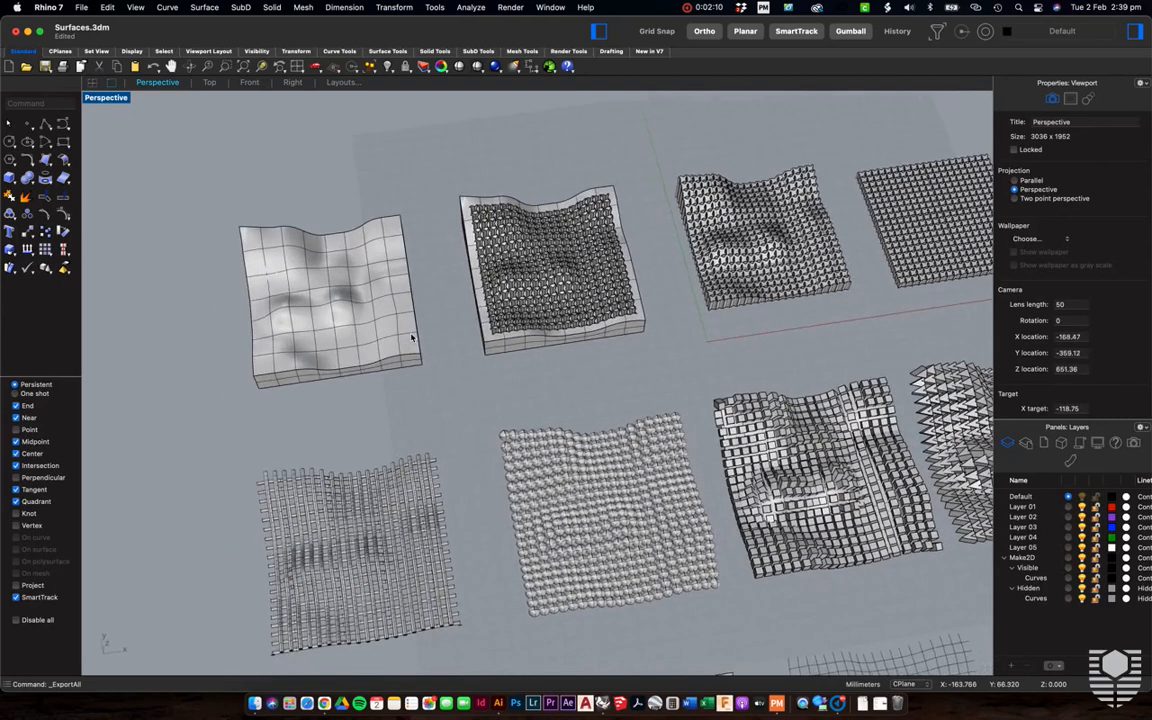
scroll(411, 337, down, 8)
scroll(411, 337, down, 3)
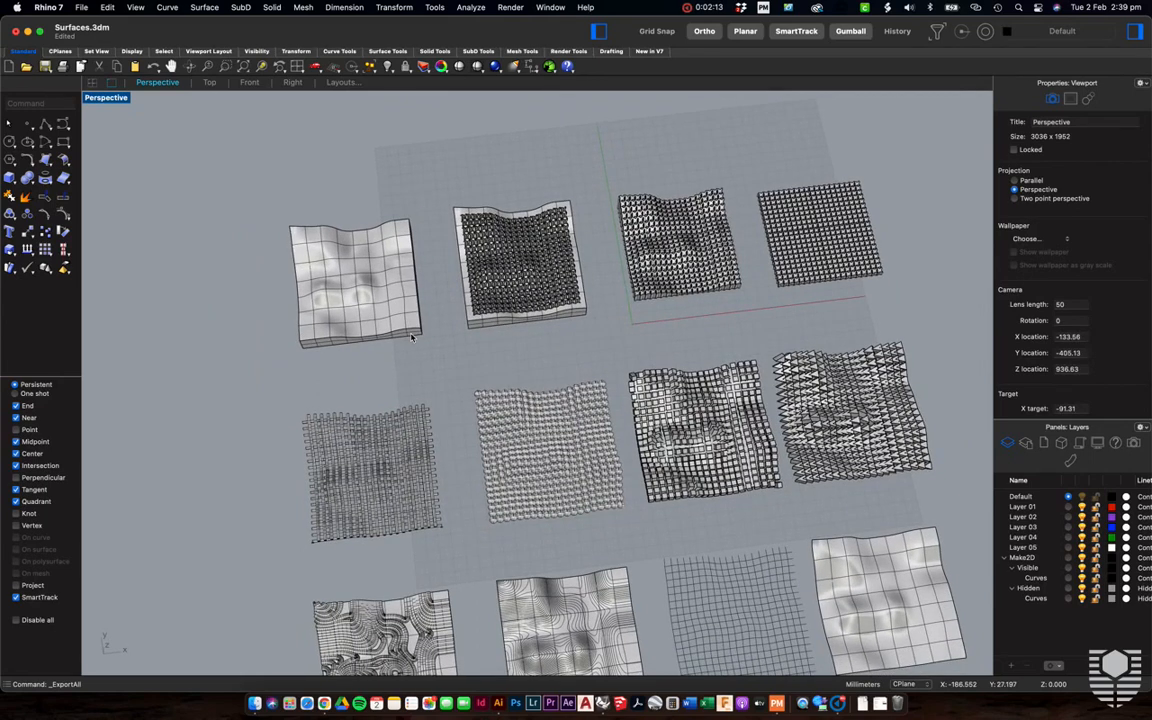
scroll(411, 337, down, 3)
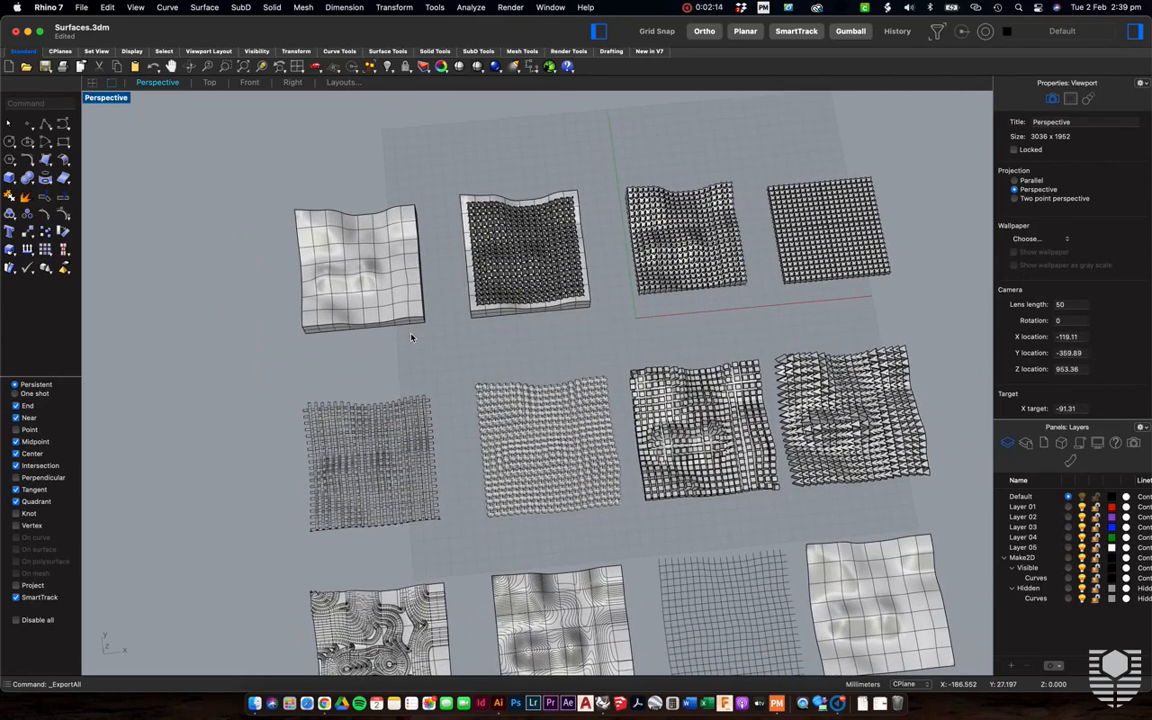
scroll(495, 328, down, 5)
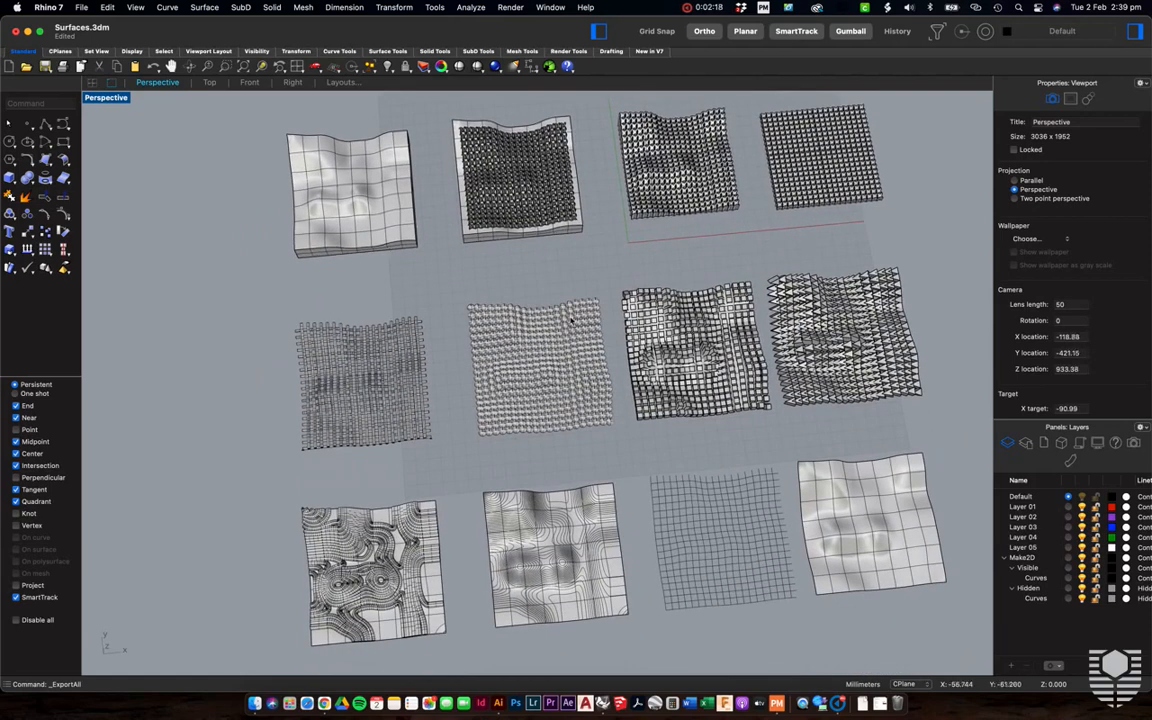
scroll(572, 320, up, 5)
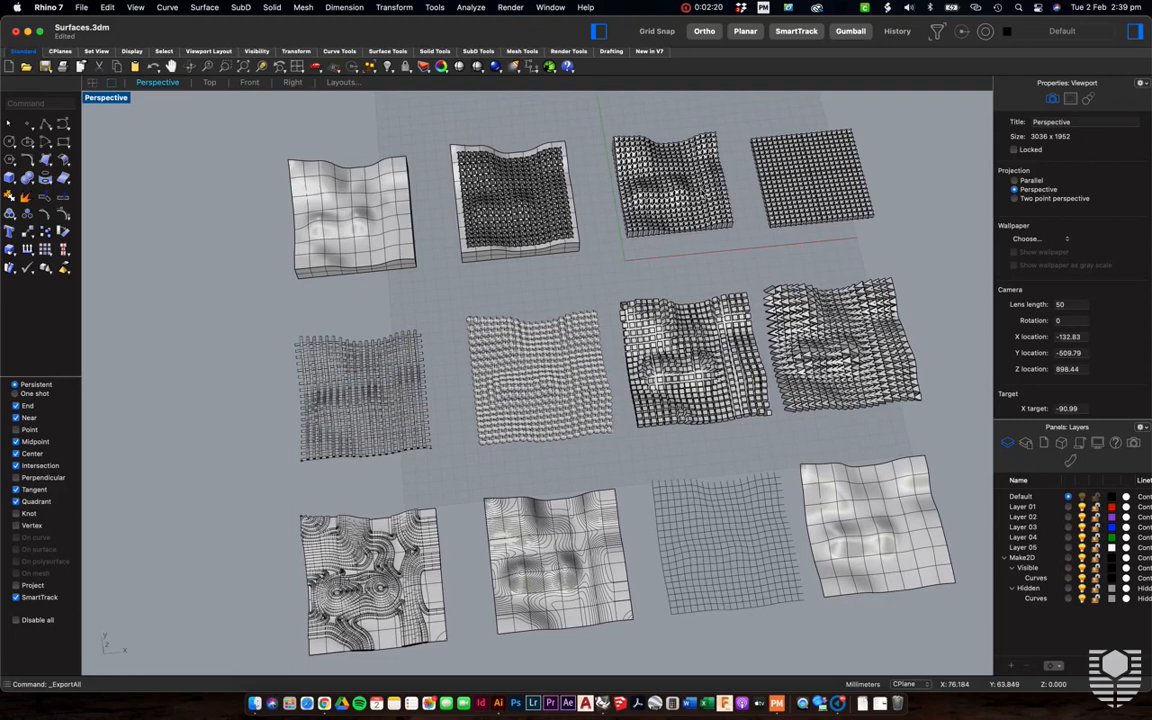
shift+scroll(703, 192, up, 5)
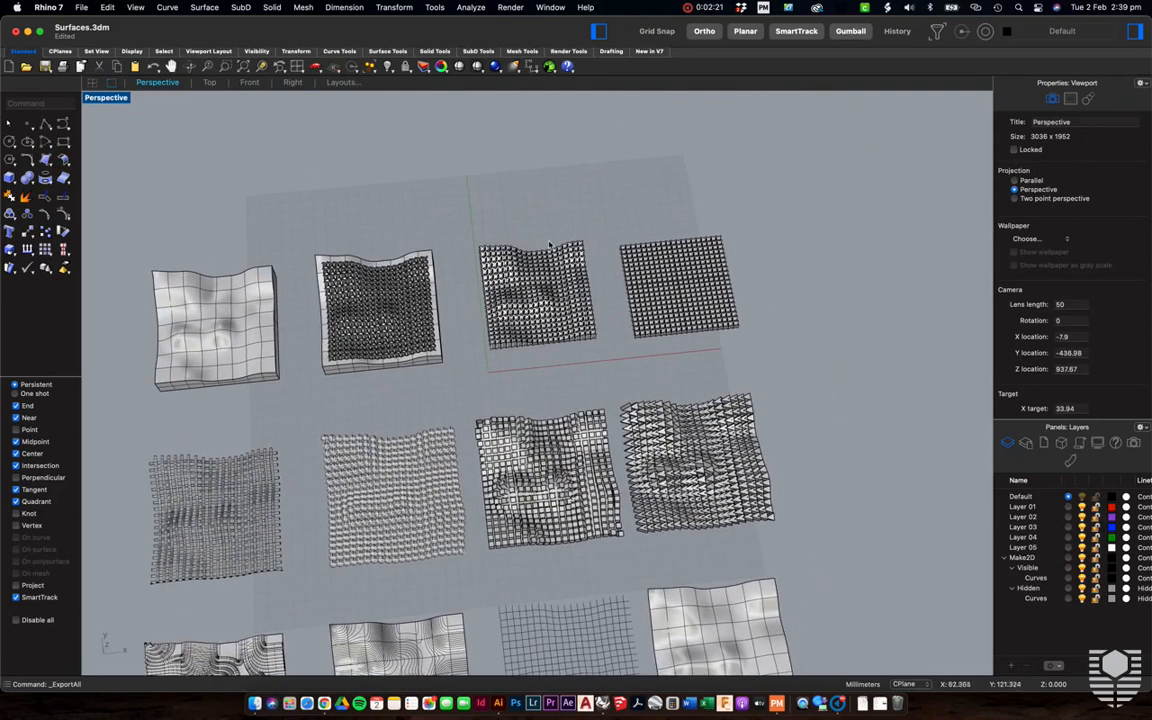
shift+scroll(543, 244, down, 5)
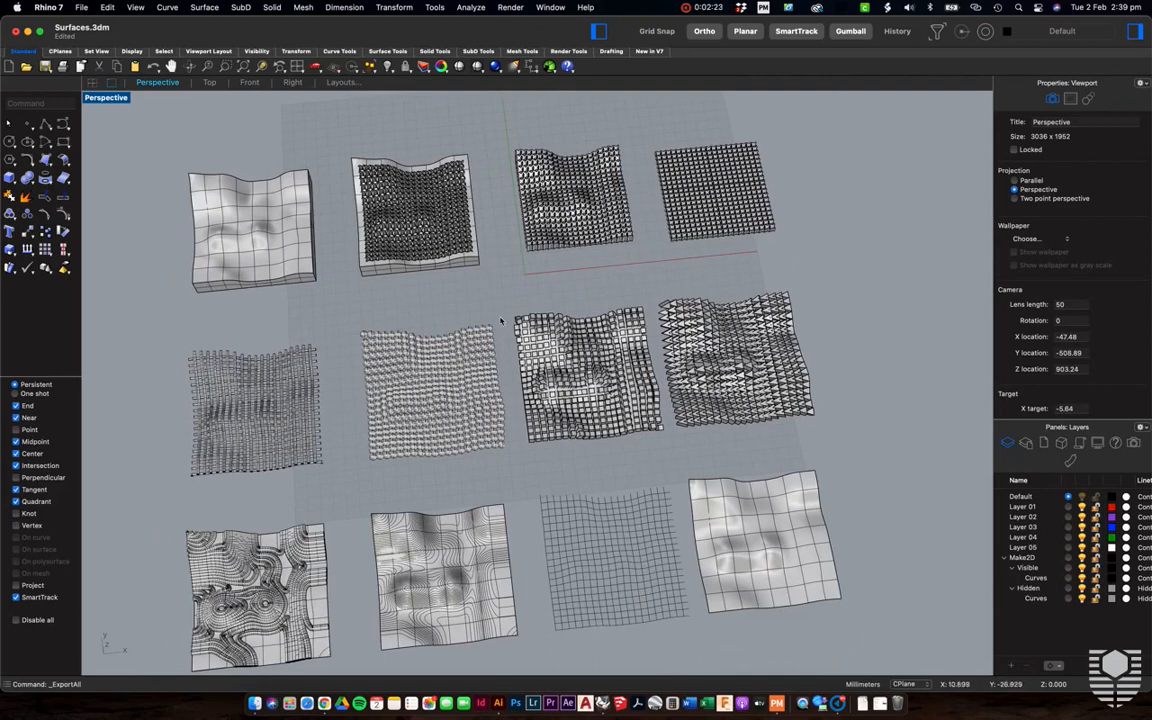
Move the wavy solid with the star-shaped cut-outs from the back row to empty space behind the other models and deselect it.
shift+scroll(617, 180, up, 5)
scroll(617, 176, up, 6)
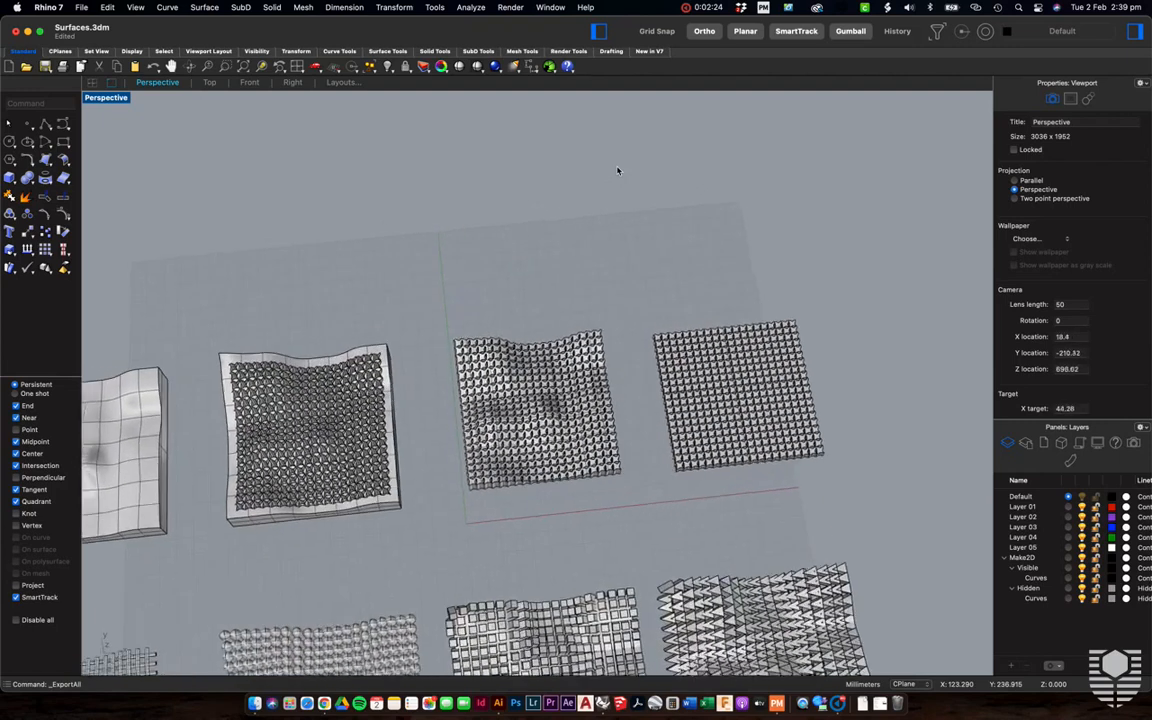
drag(630, 314, 411, 571)
scroll(411, 571, down, 3)
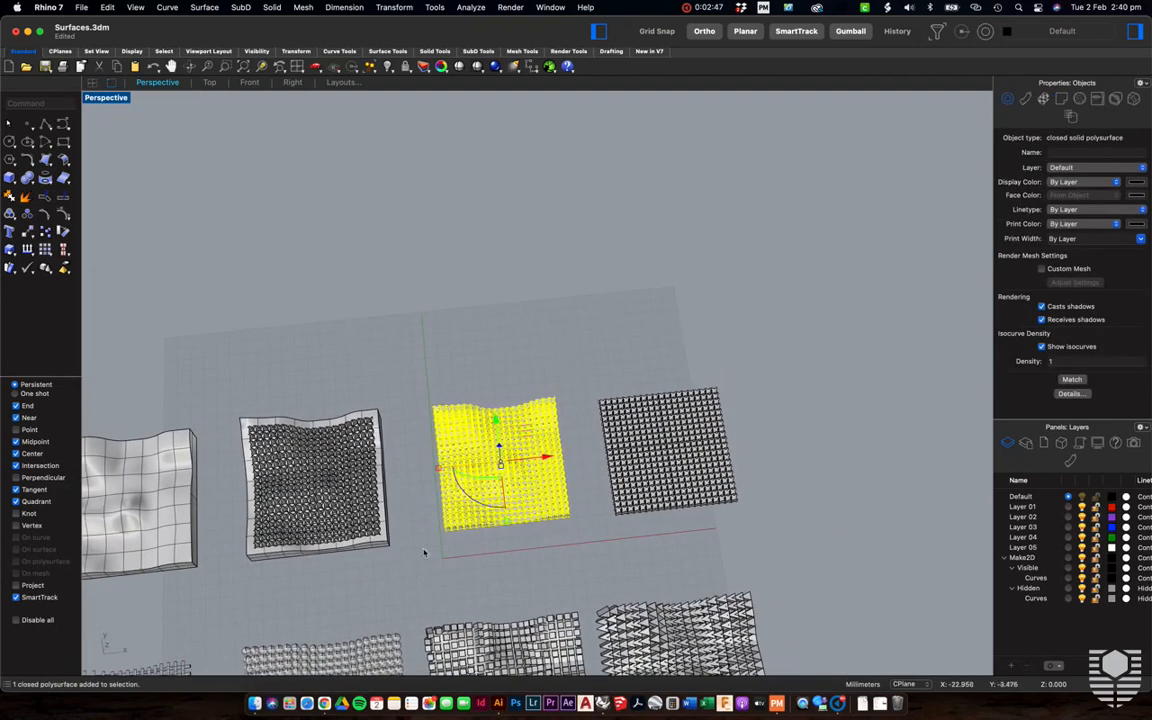
drag(497, 418, 453, 251)
scroll(430, 216, up, 5)
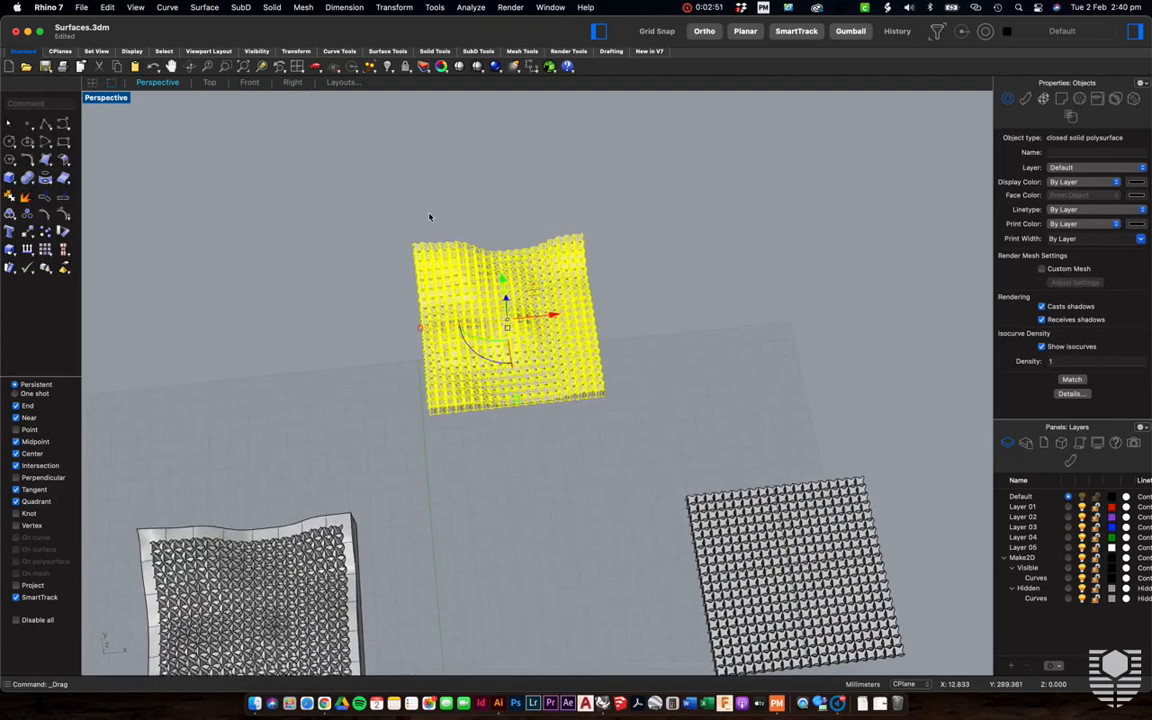
drag(527, 303, 490, 124)
key(ctrl+shift+e)
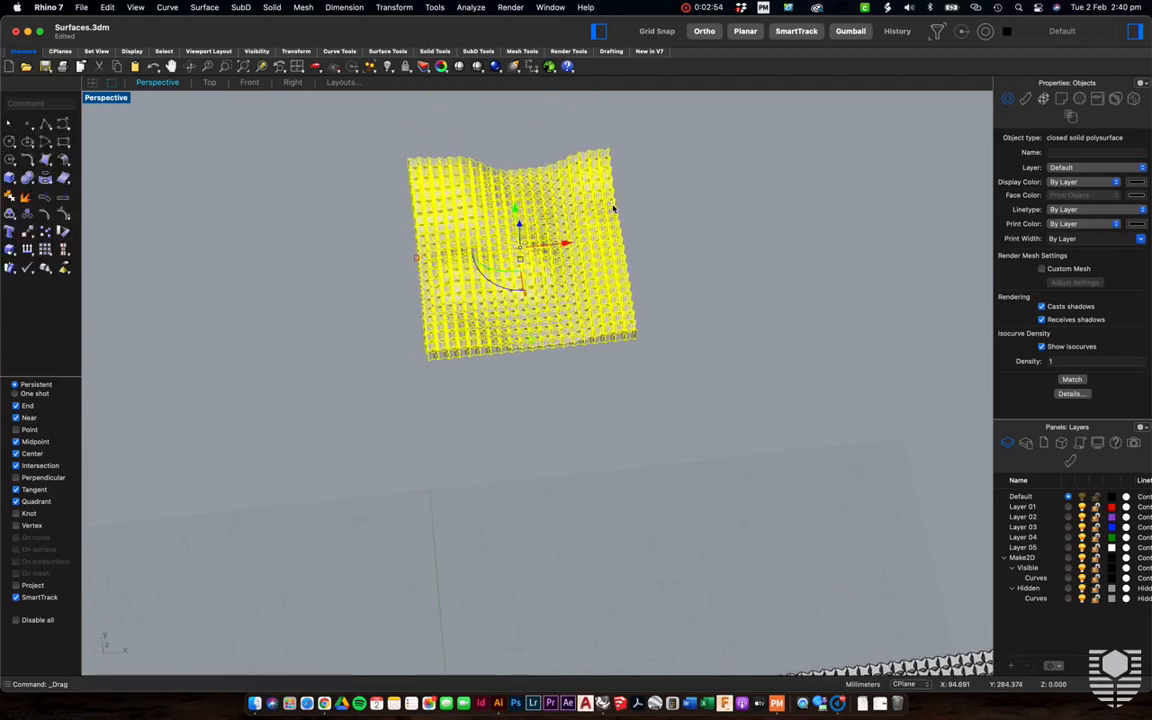
click(671, 340)
Place the perspective camera target at the middle of the isolated wavy solid.
scroll(672, 338, down, 5)
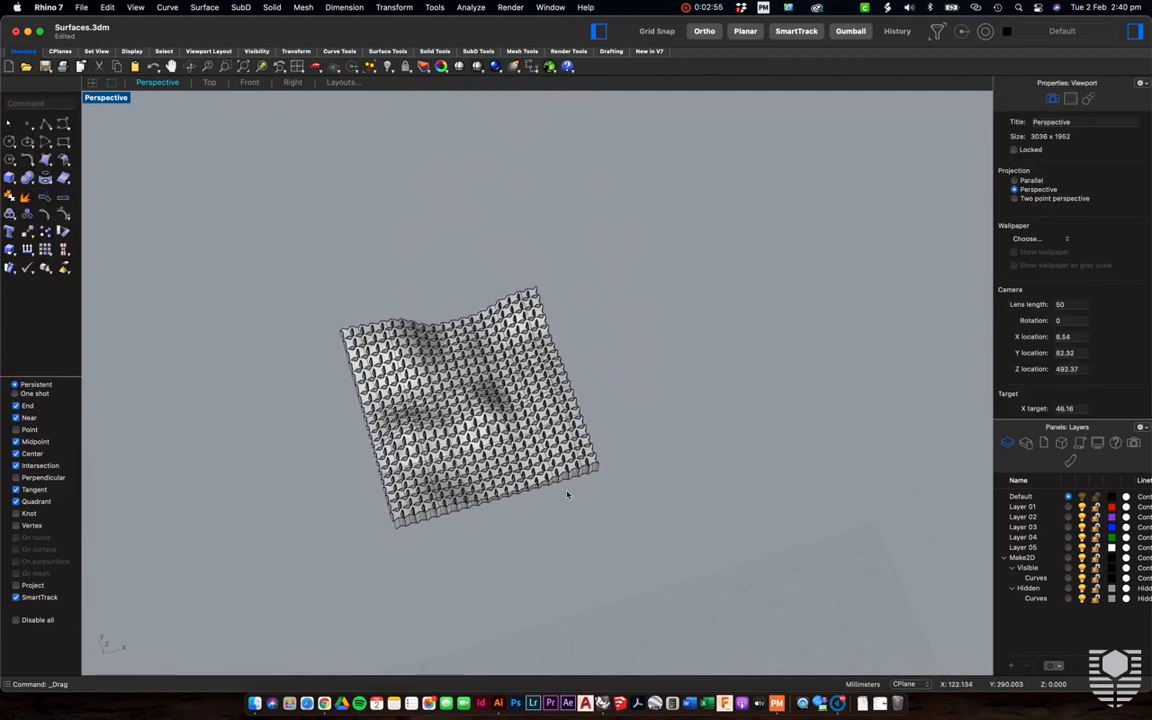
scroll(546, 523, down, 5)
scroll(546, 523, down, 3)
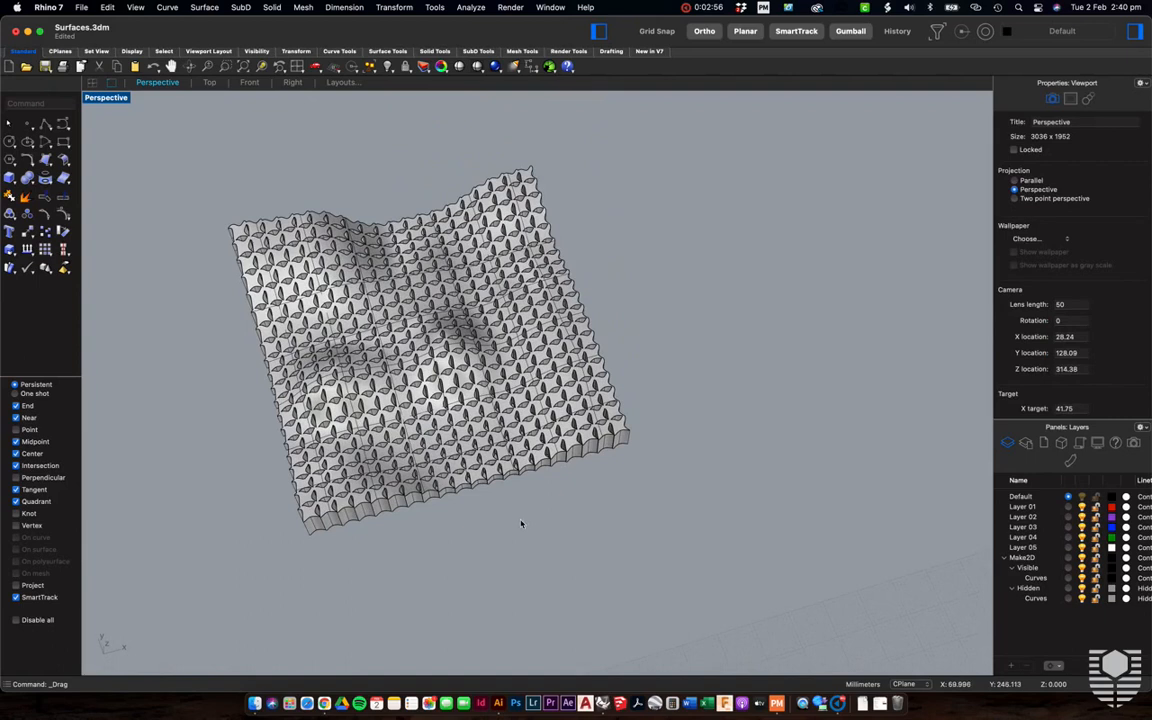
click(106, 97)
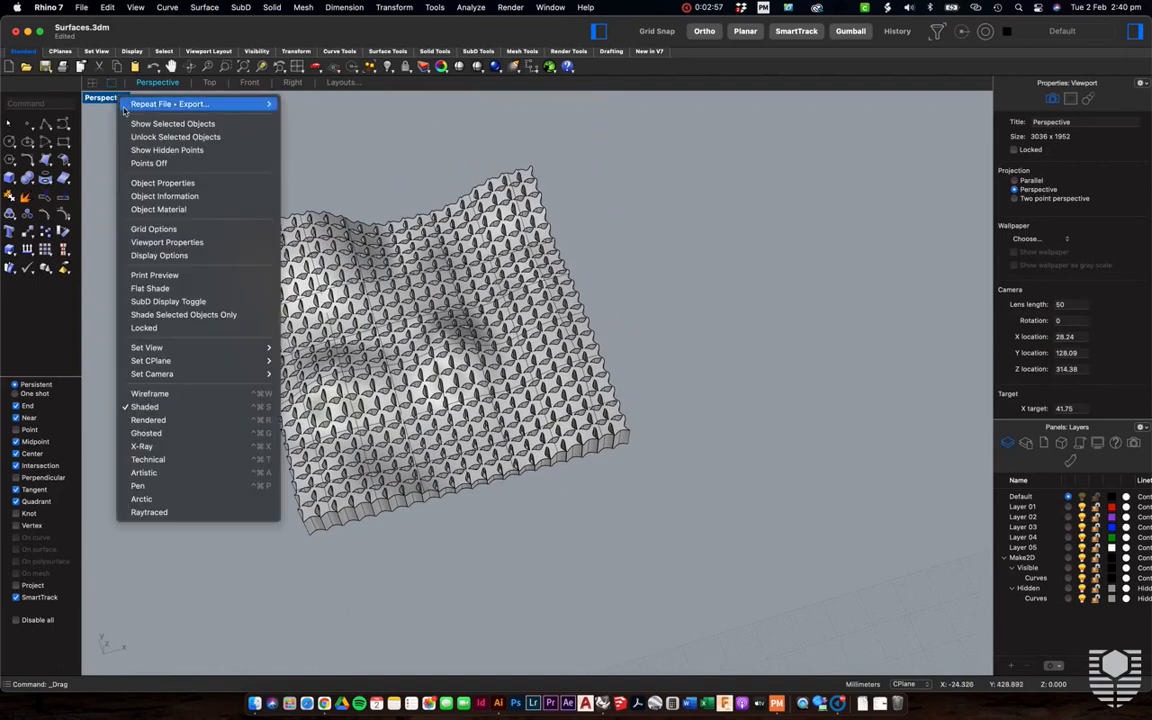
mouse_move(240, 366)
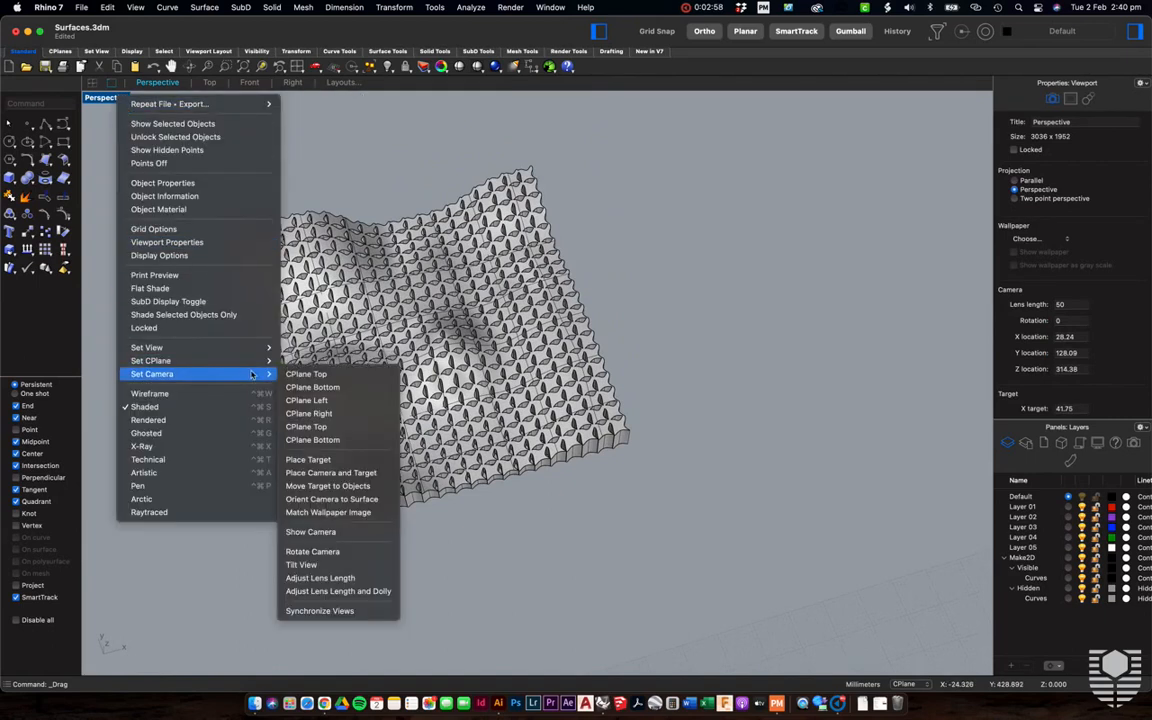
click(308, 459)
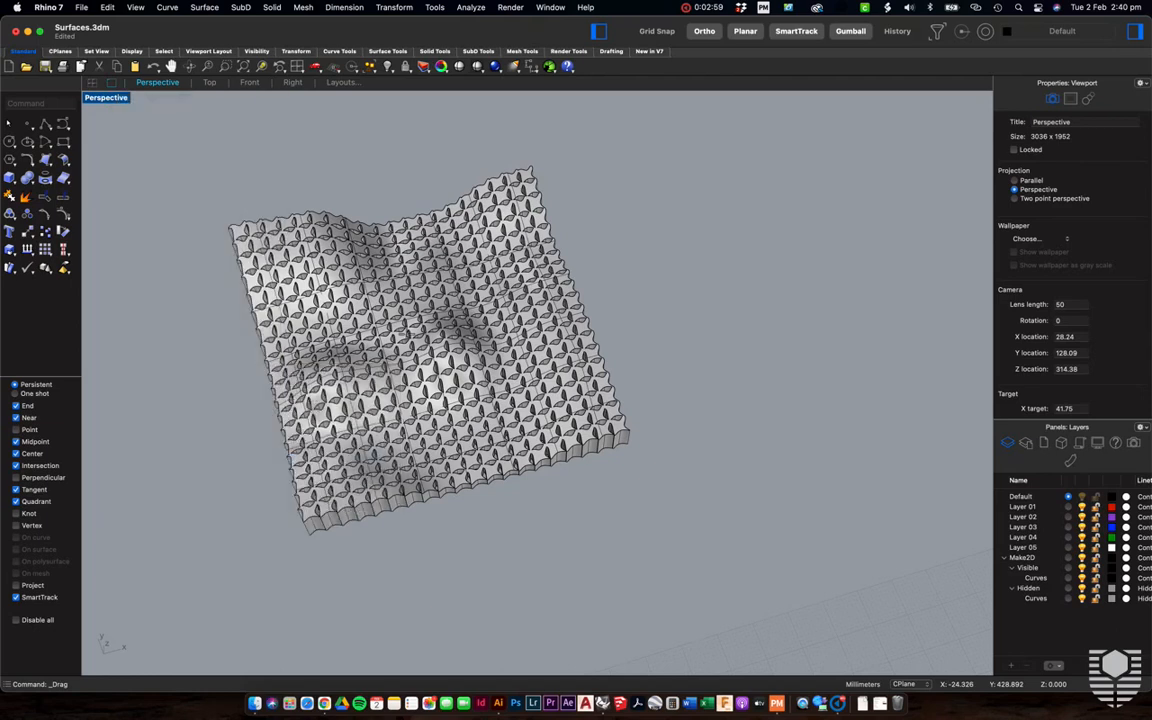
click(443, 346)
Set up a low three-quarter perspective view of the isolated wavy solid, with its near corner facing the camera.
right_drag(580, 225, 657, 478)
scroll(657, 478, down, 5)
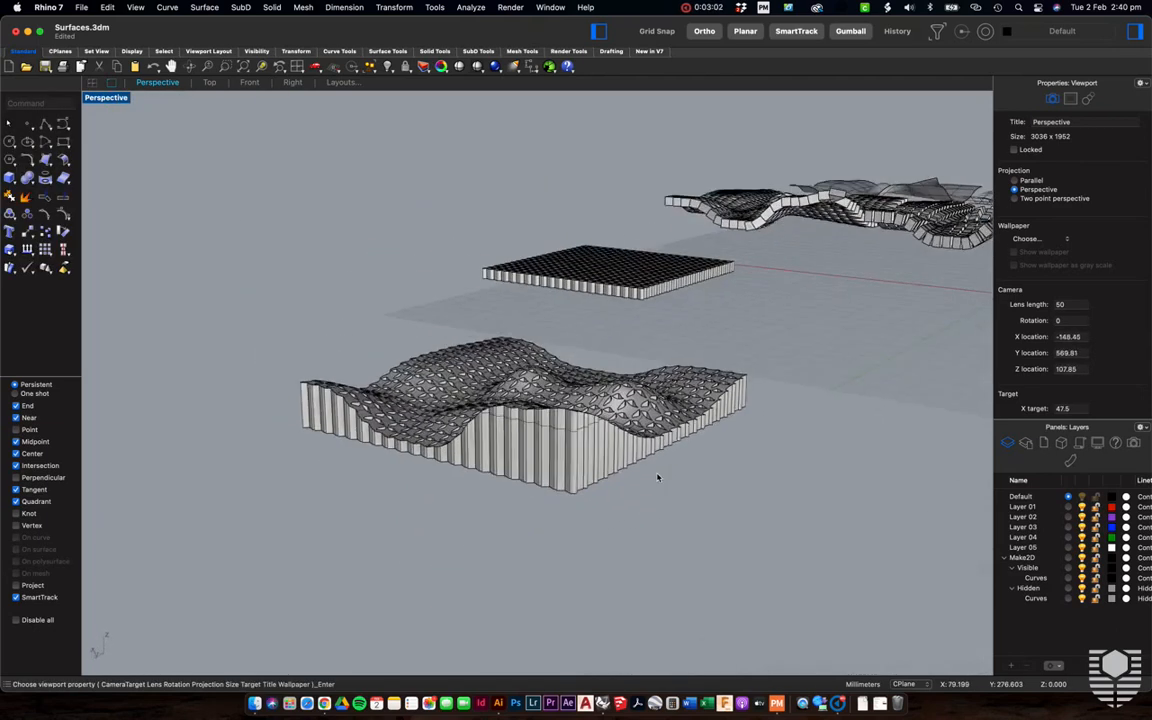
scroll(657, 478, left, 10)
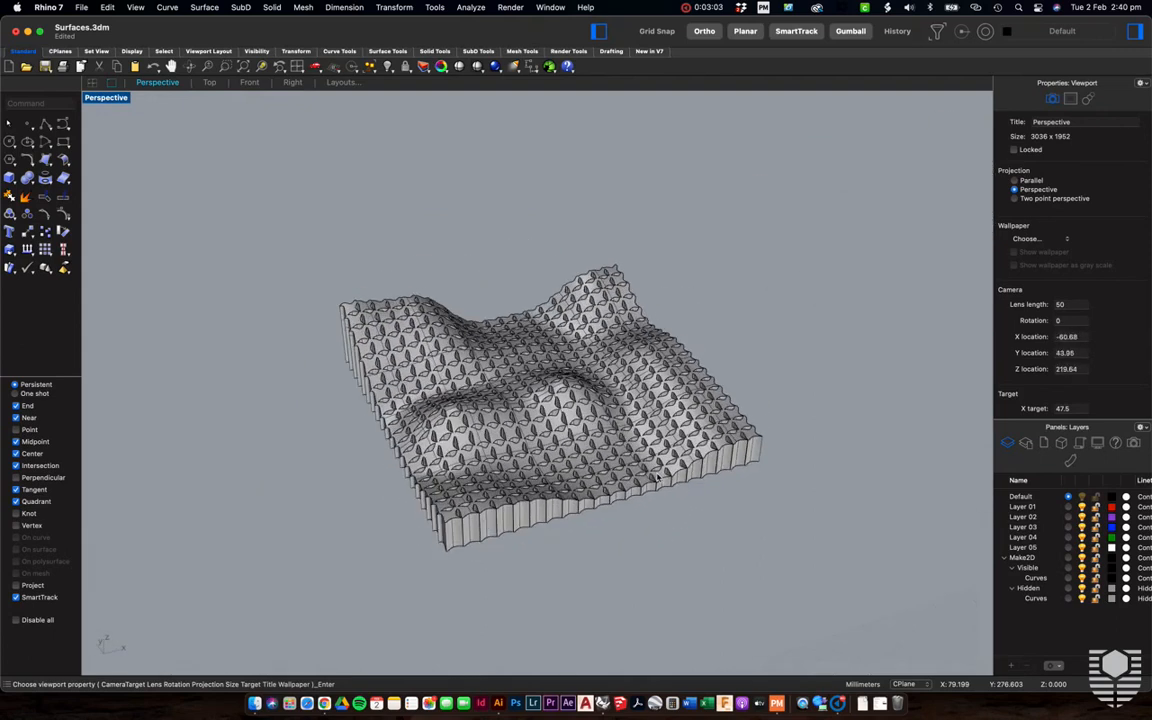
scroll(657, 478, left, 10)
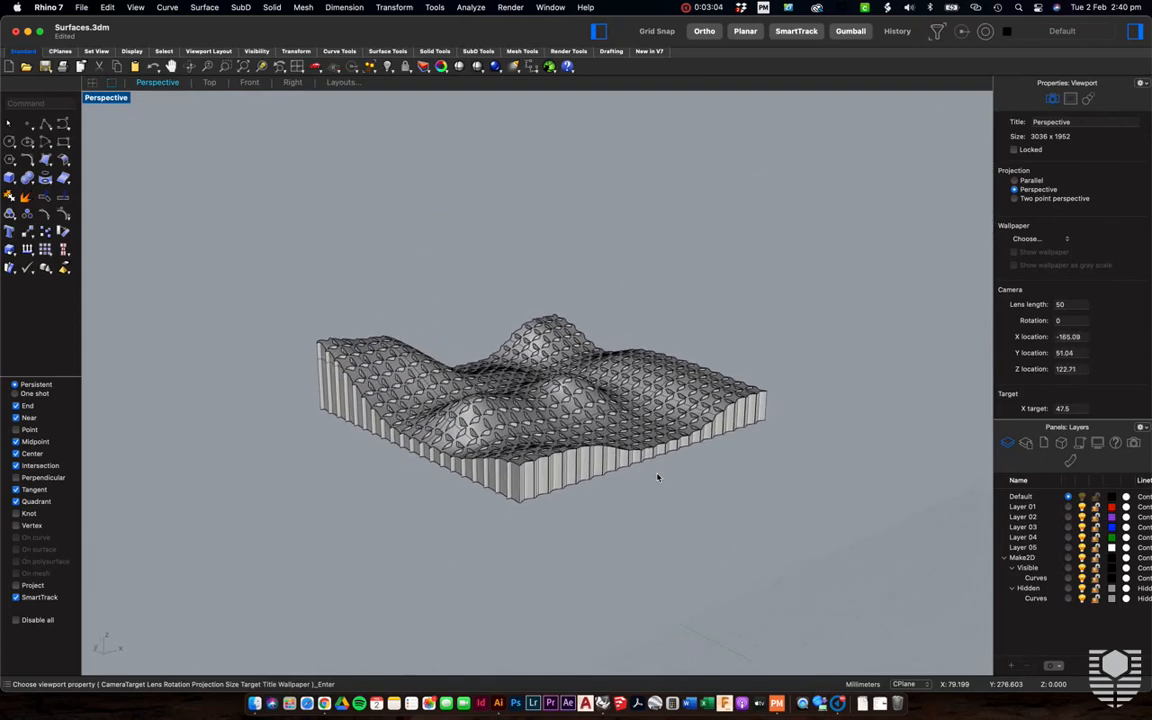
scroll(657, 478, down, 3)
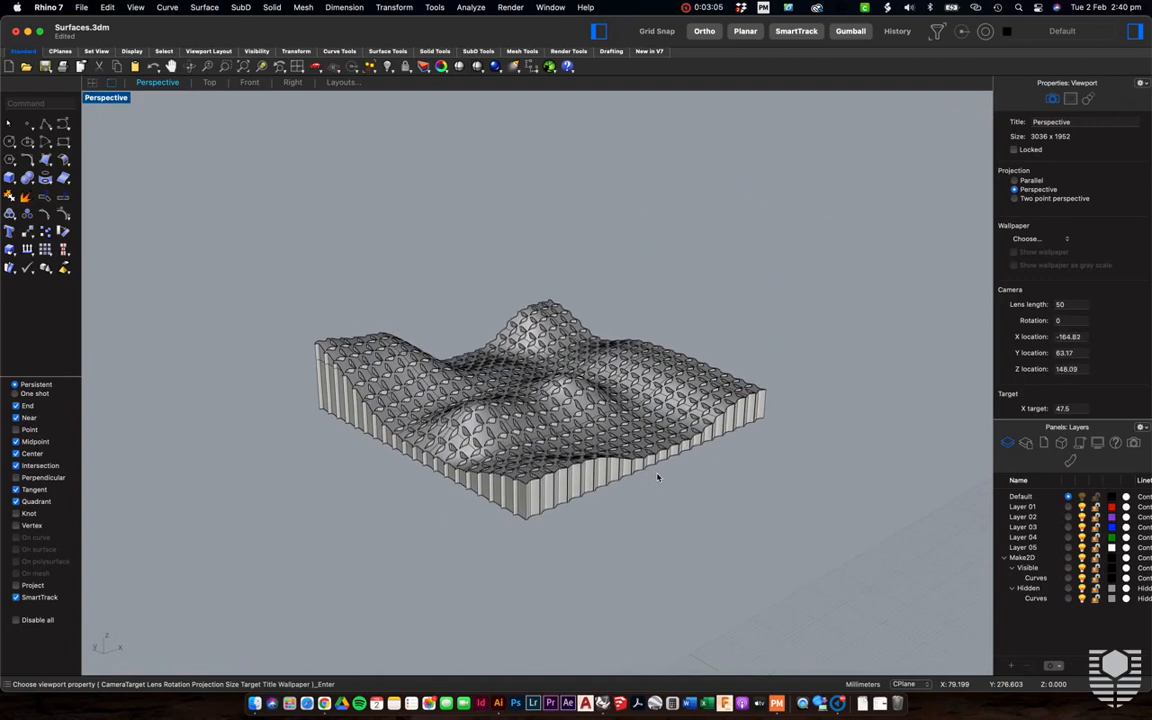
scroll(543, 380, down, 3)
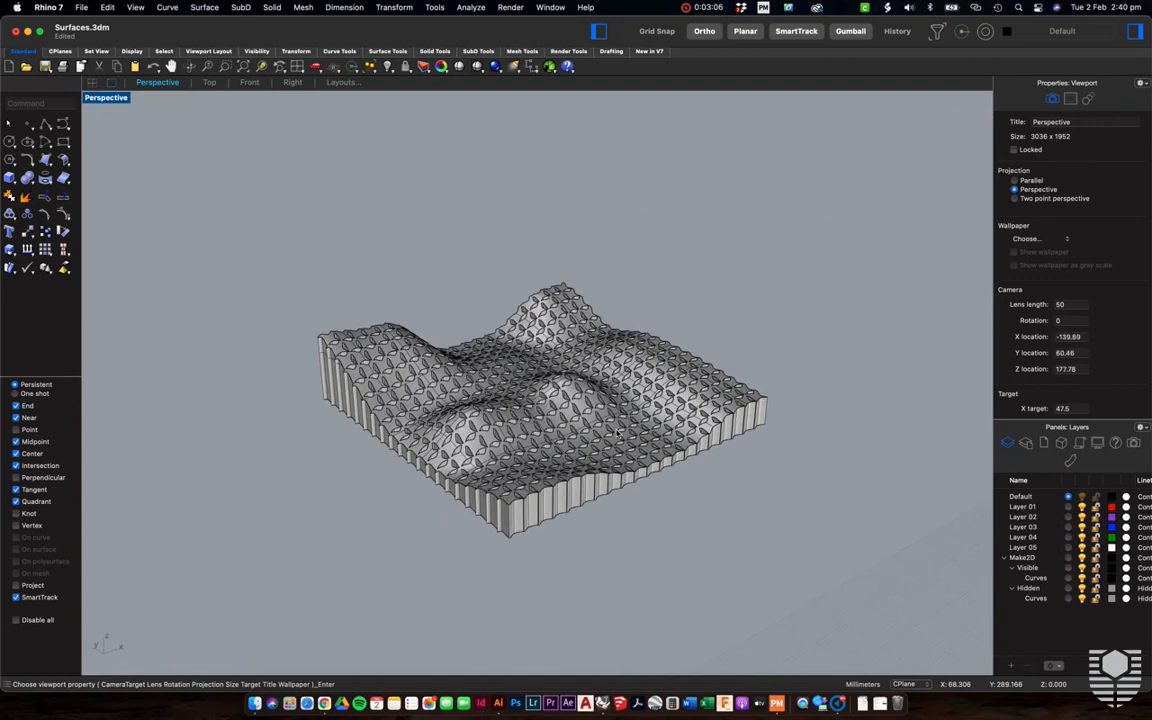
scroll(543, 380, down, 5)
scroll(597, 406, up, 2)
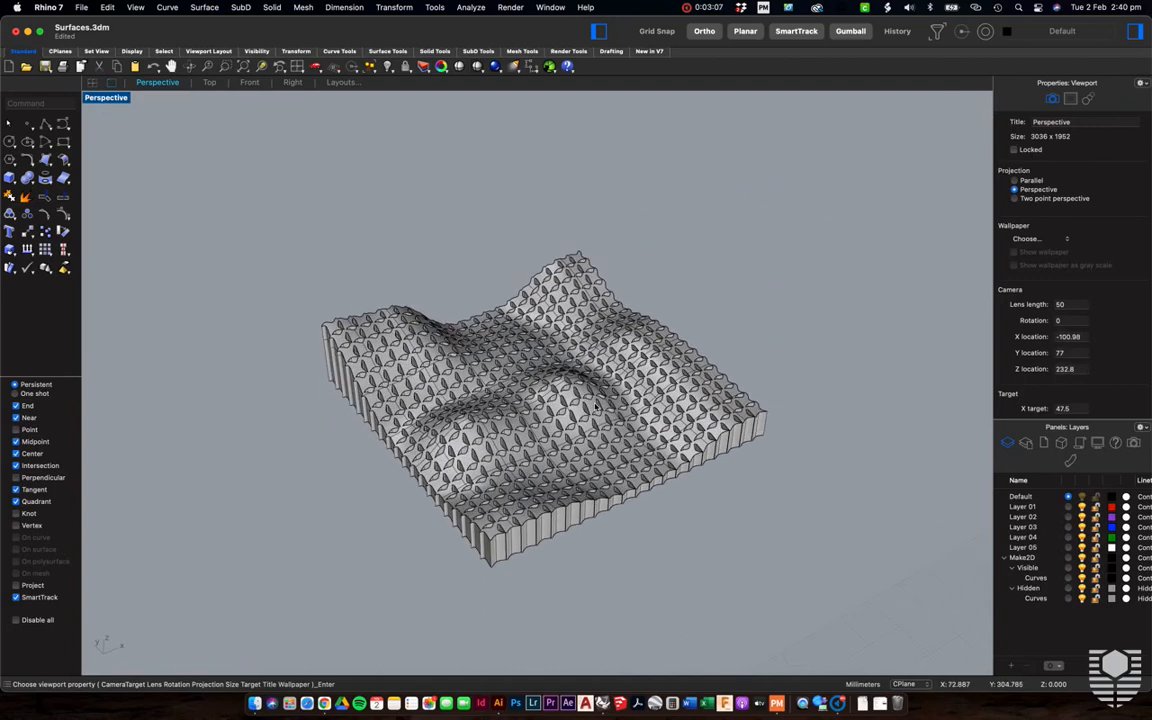
scroll(620, 406, up, 5)
scroll(646, 408, up, 4)
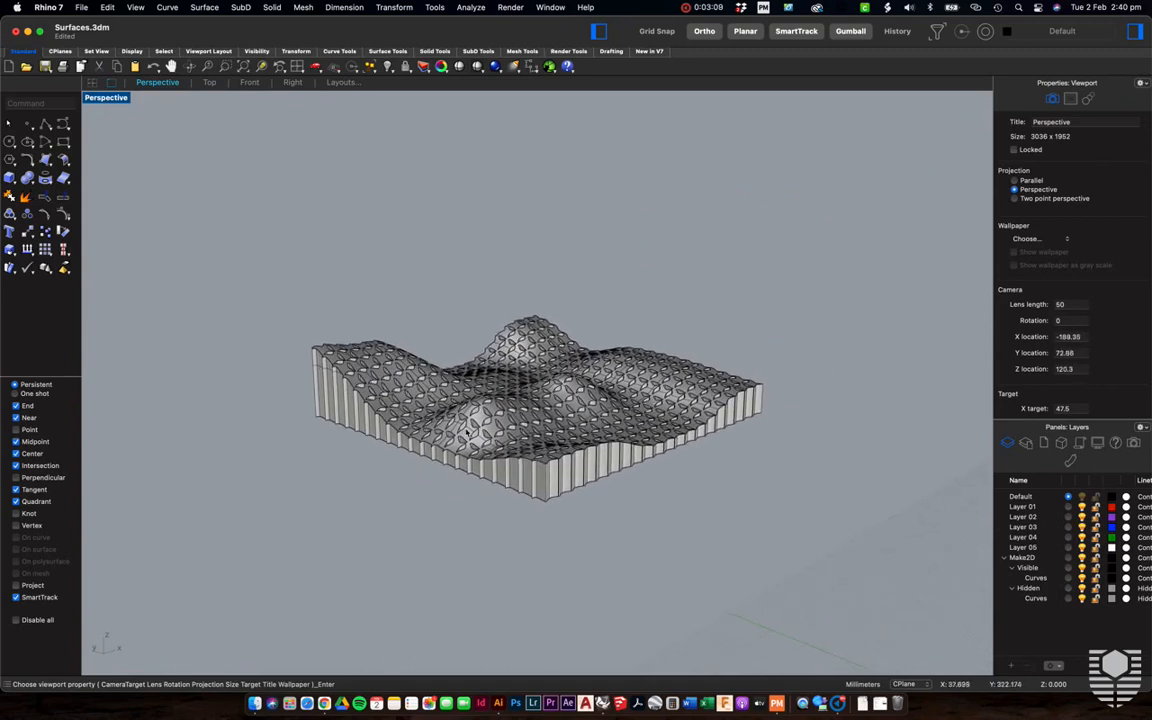
Generate a Make2D line drawing of the isolated wavy solid from the Perspective view, using View projection and excluding hidden lines.
drag(237, 225, 893, 577)
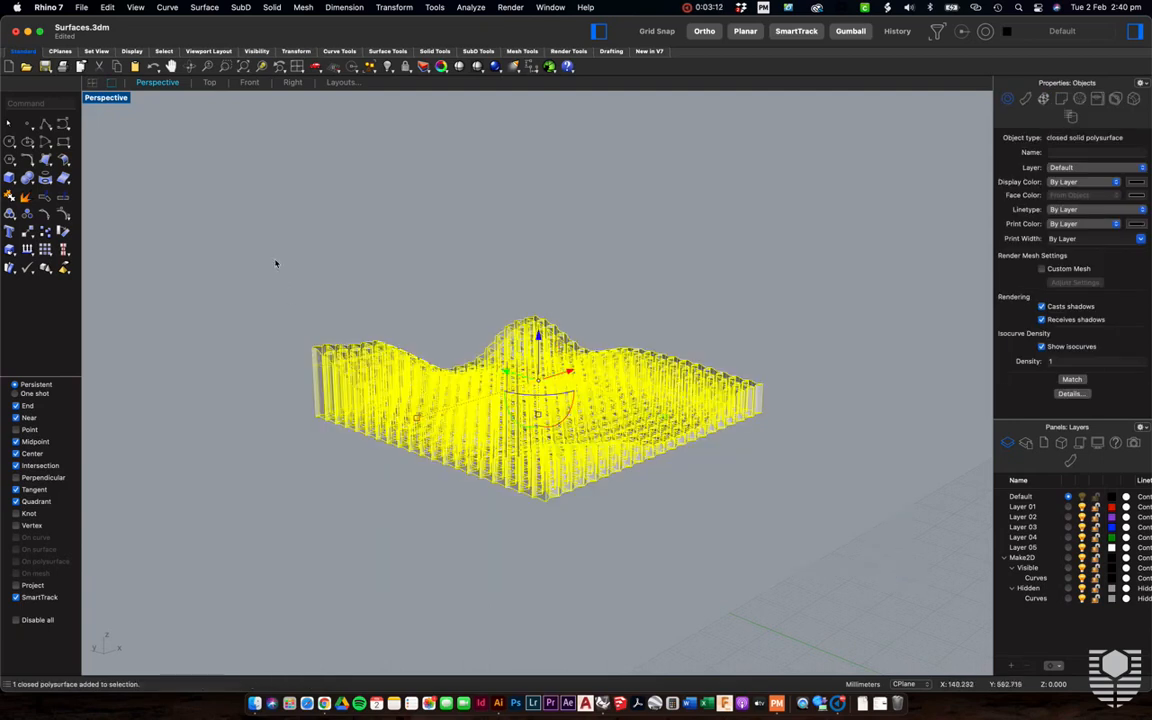
text(Make)
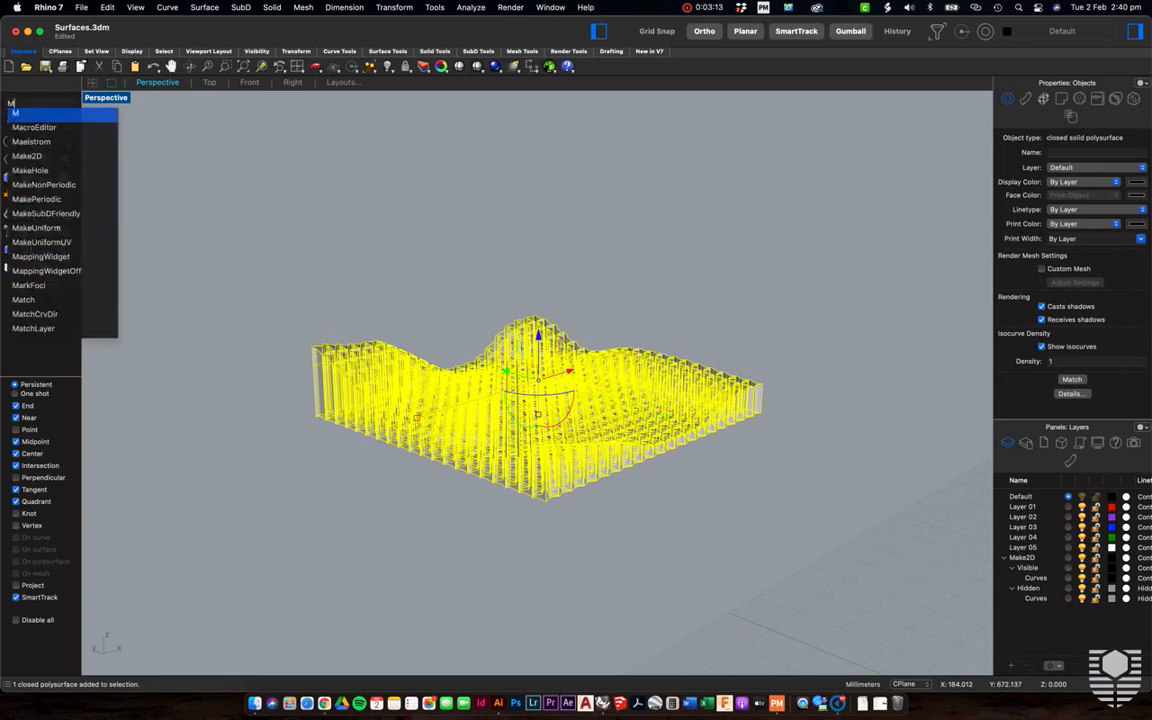
key(Return)
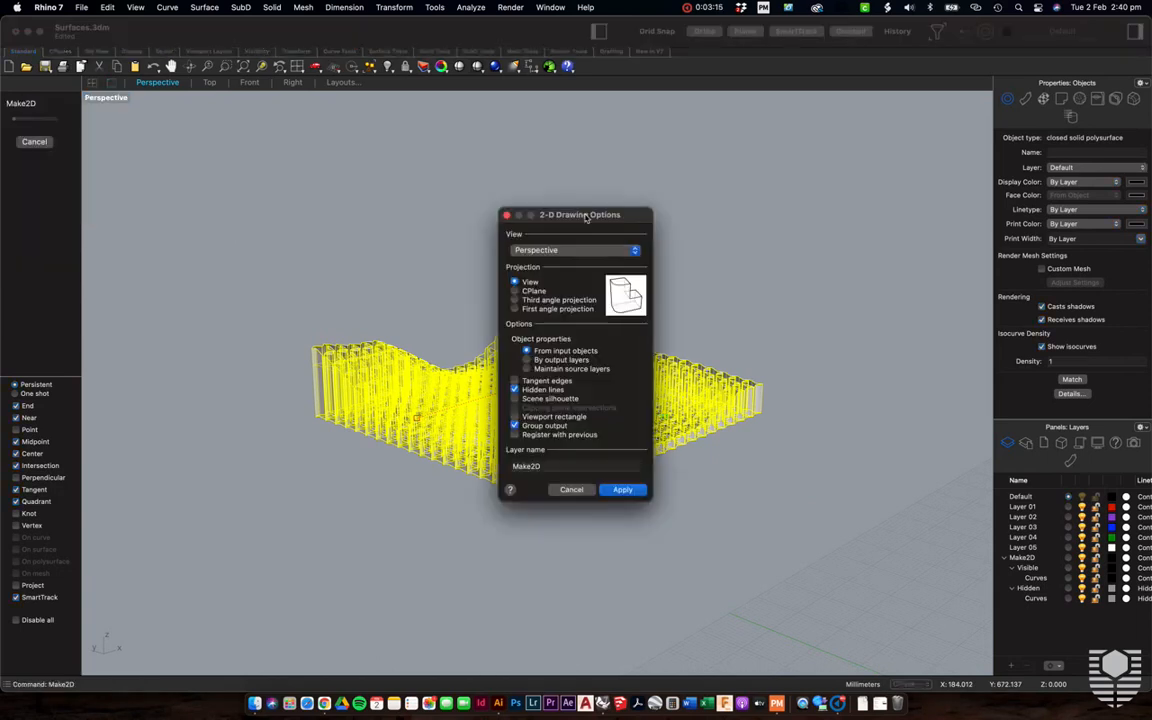
drag(590, 216, 922, 215)
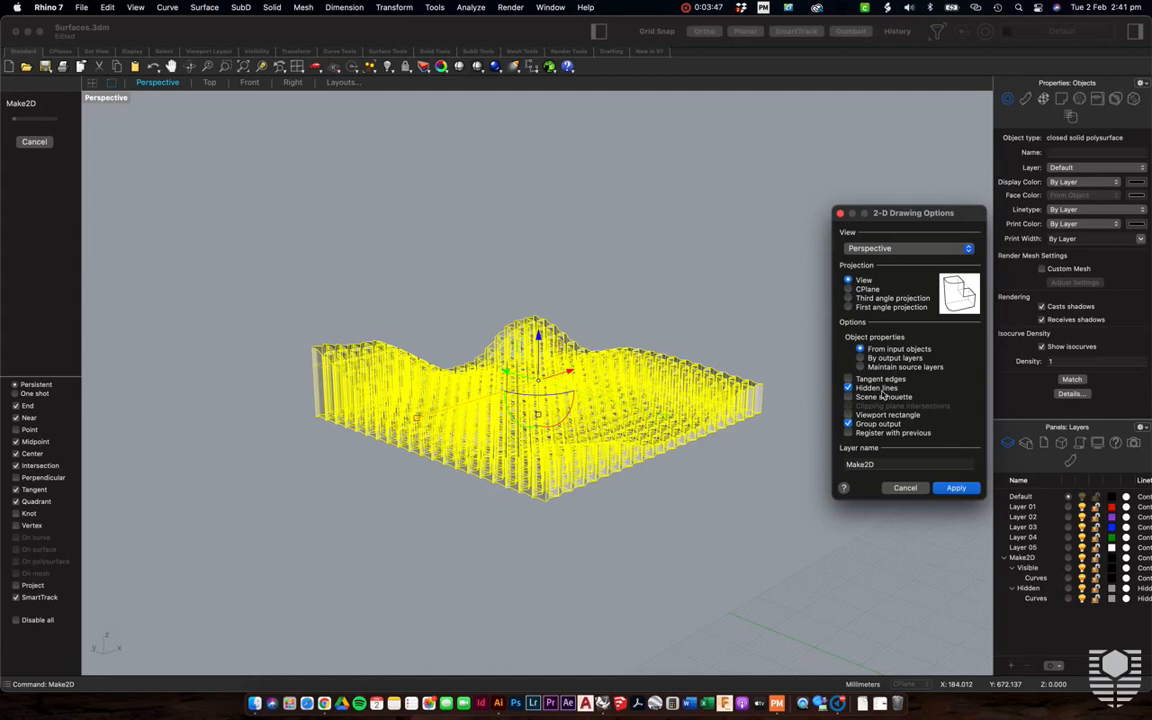
click(881, 391)
click(955, 488)
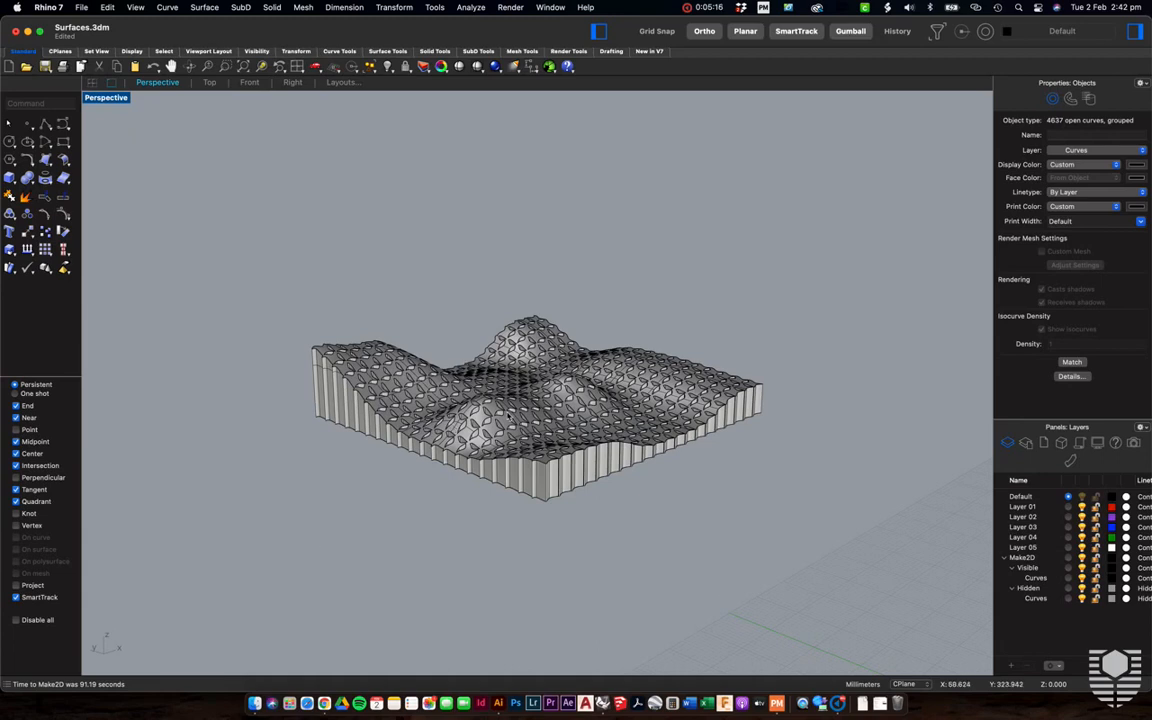
Group the generated 2D curves of the wavy solid and move them off the flat patterned panel into clear space.
scroll(508, 412, down, 3)
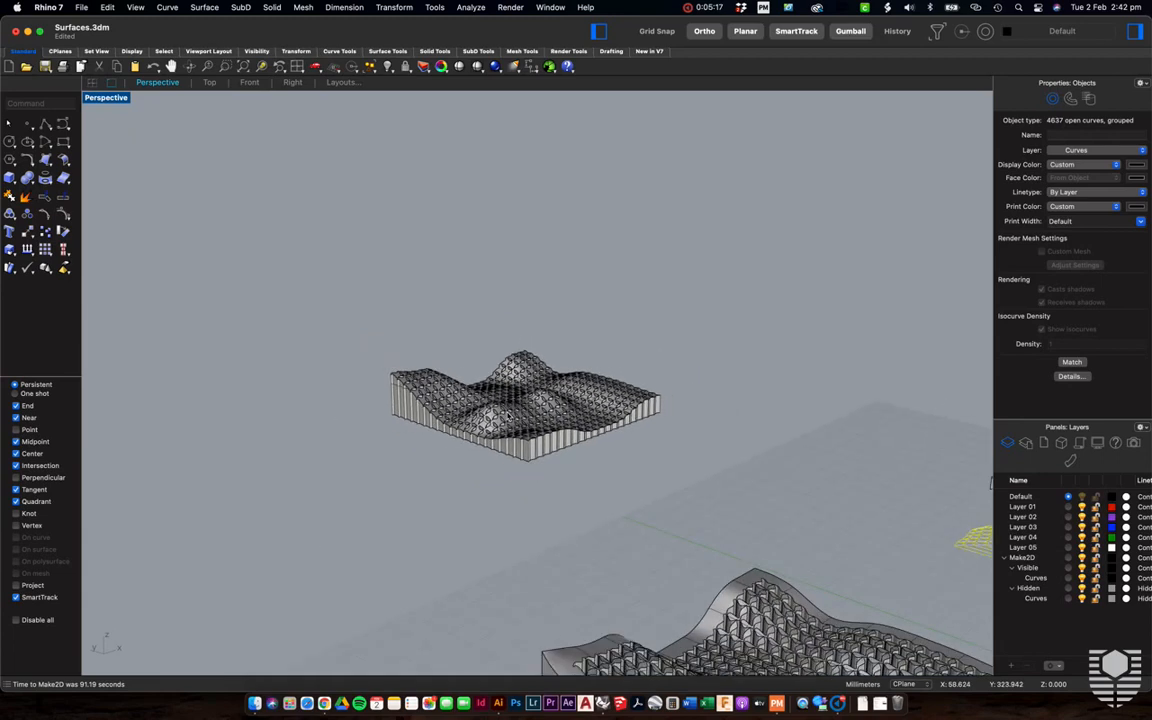
scroll(508, 412, down, 5)
right_drag(717, 446, 718, 448)
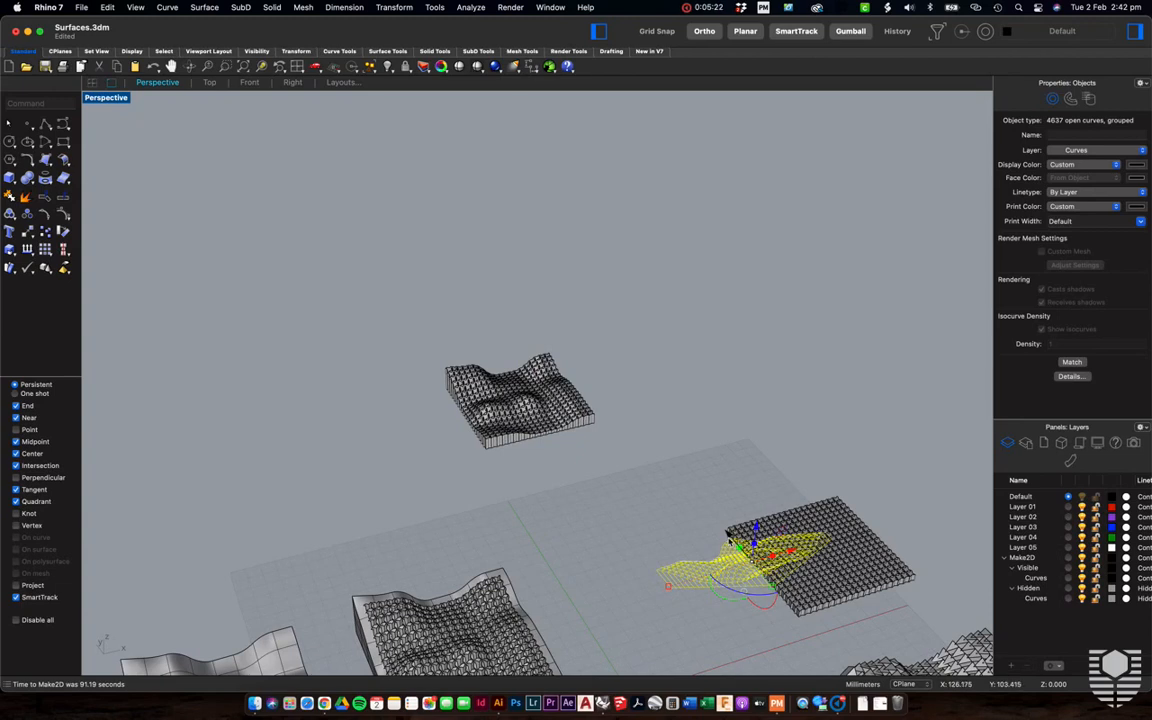
text(gr)
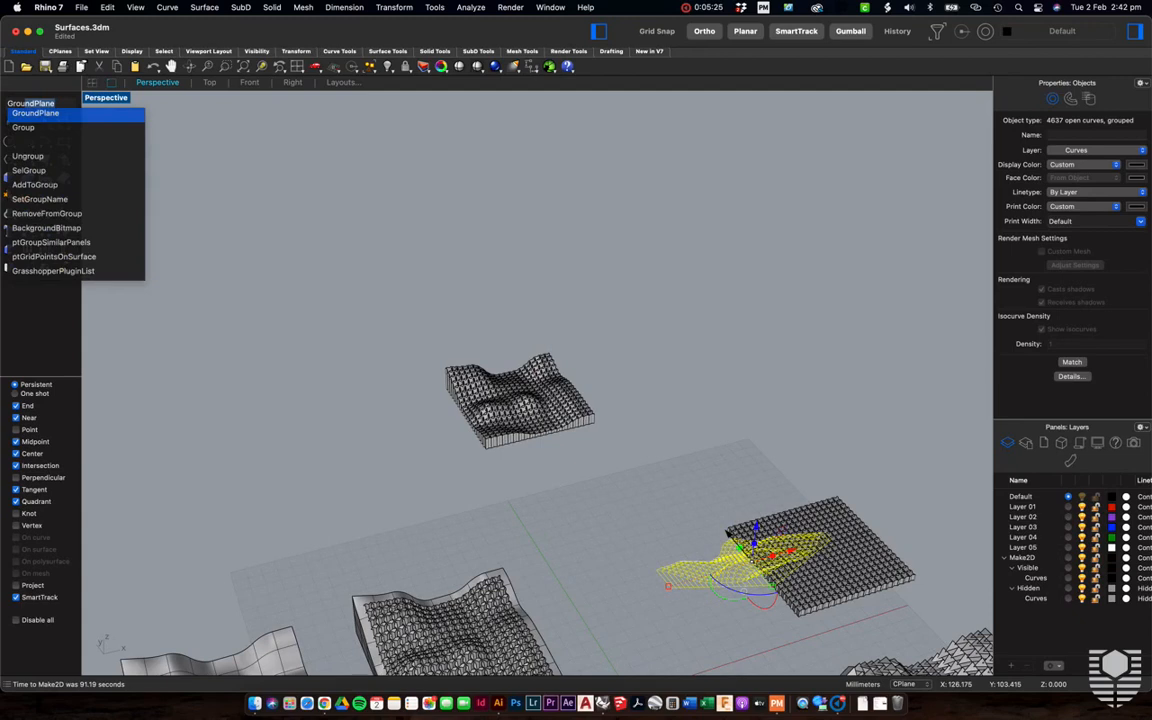
key(Down)
key(Return)
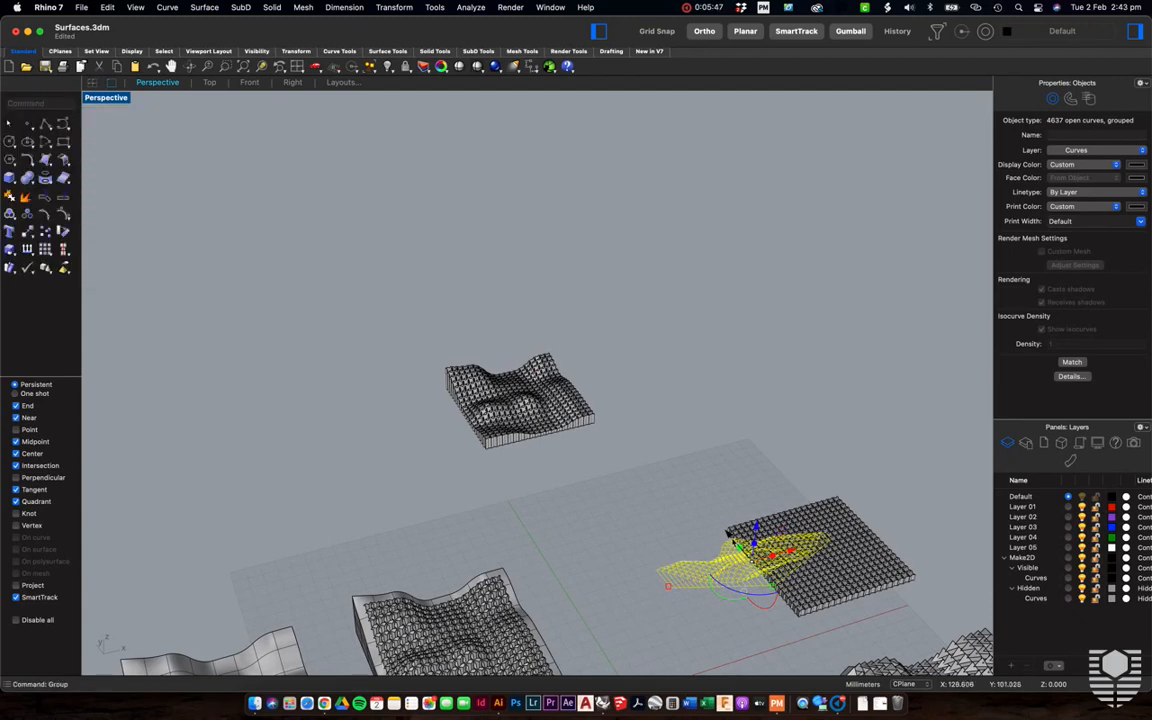
drag(690, 535, 672, 440)
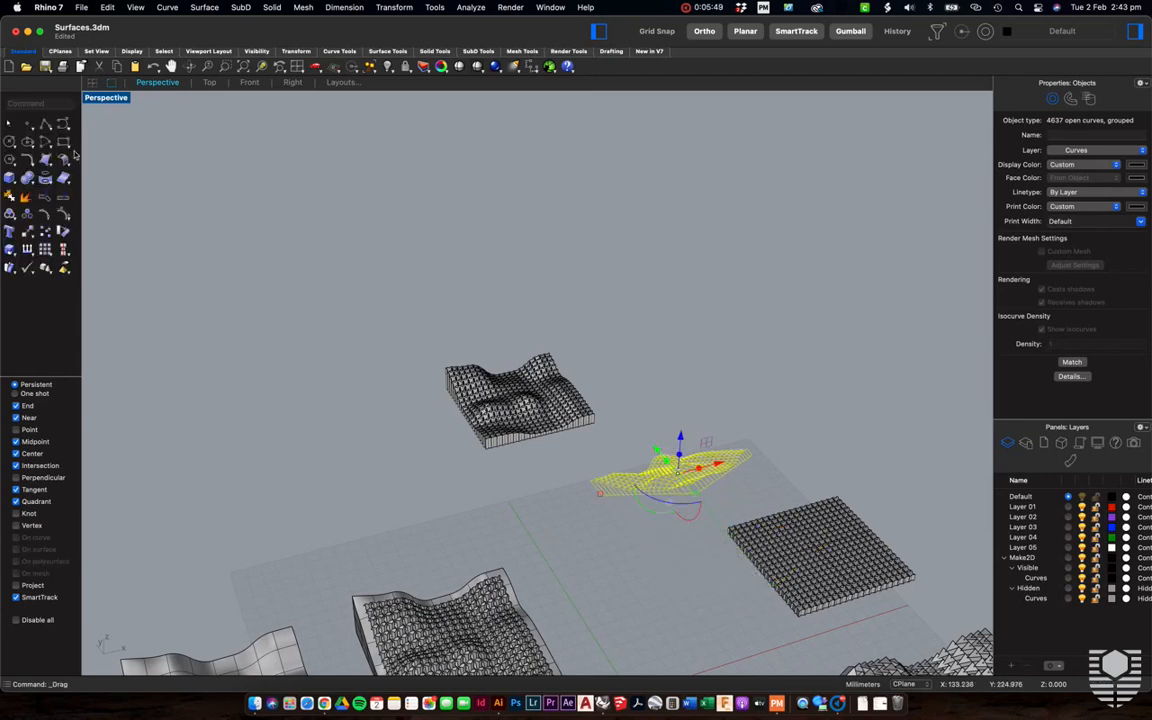
Examine the grouped line drawing in the maximized Top view, selecting it to check that it behaves as one object, and leave it deselected.
double_click(120, 99)
click(91, 98)
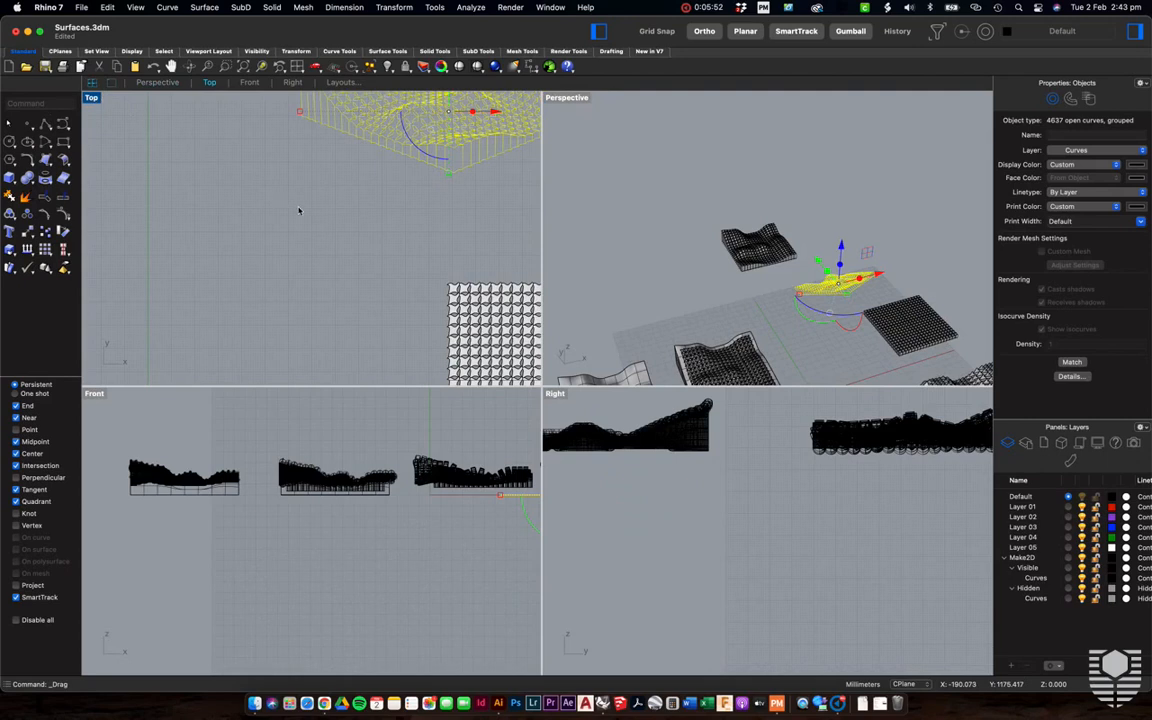
double_click(91, 98)
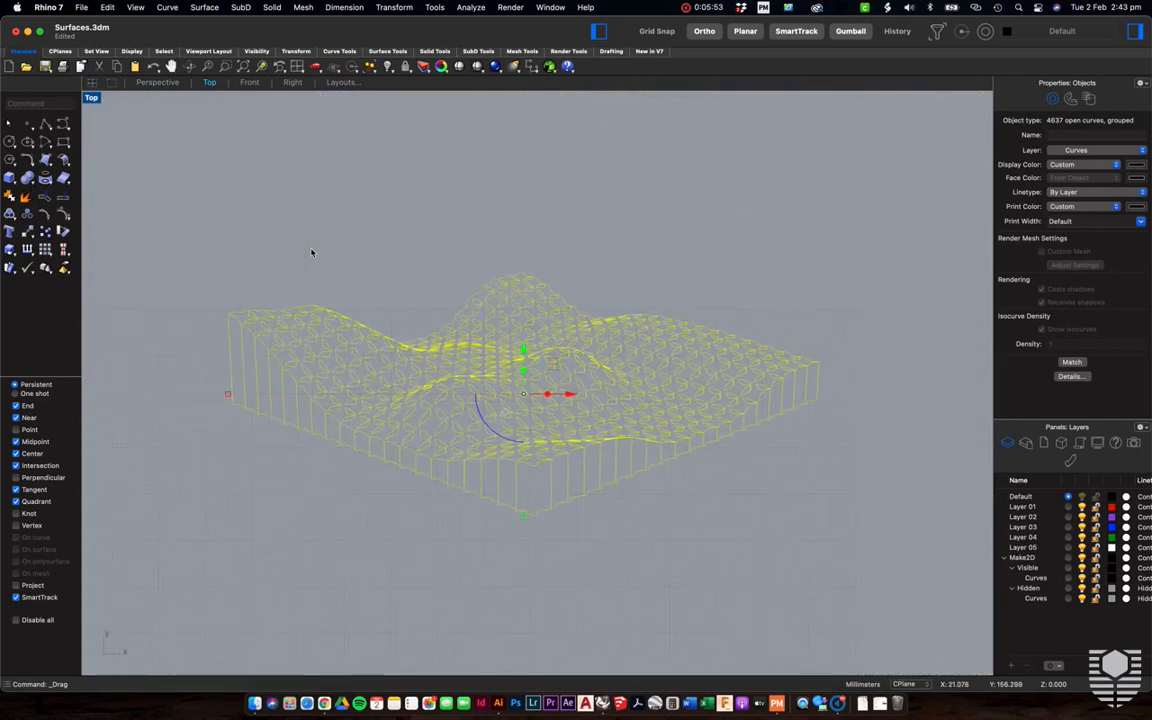
click(411, 225)
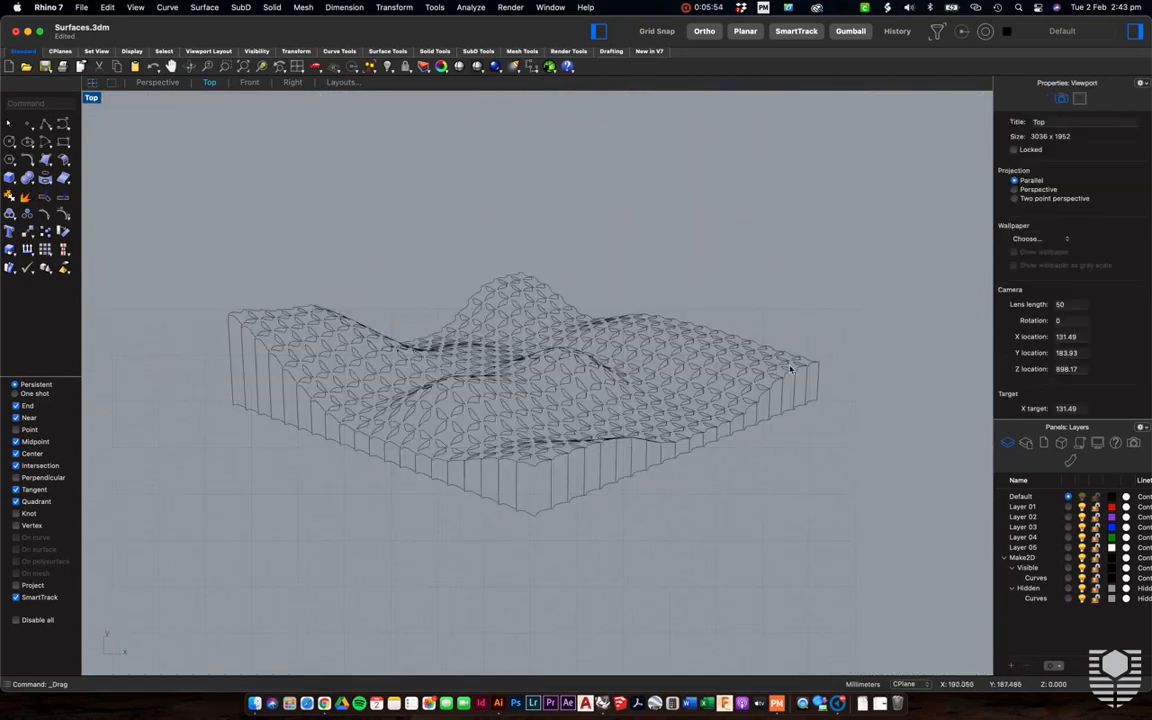
click(443, 420)
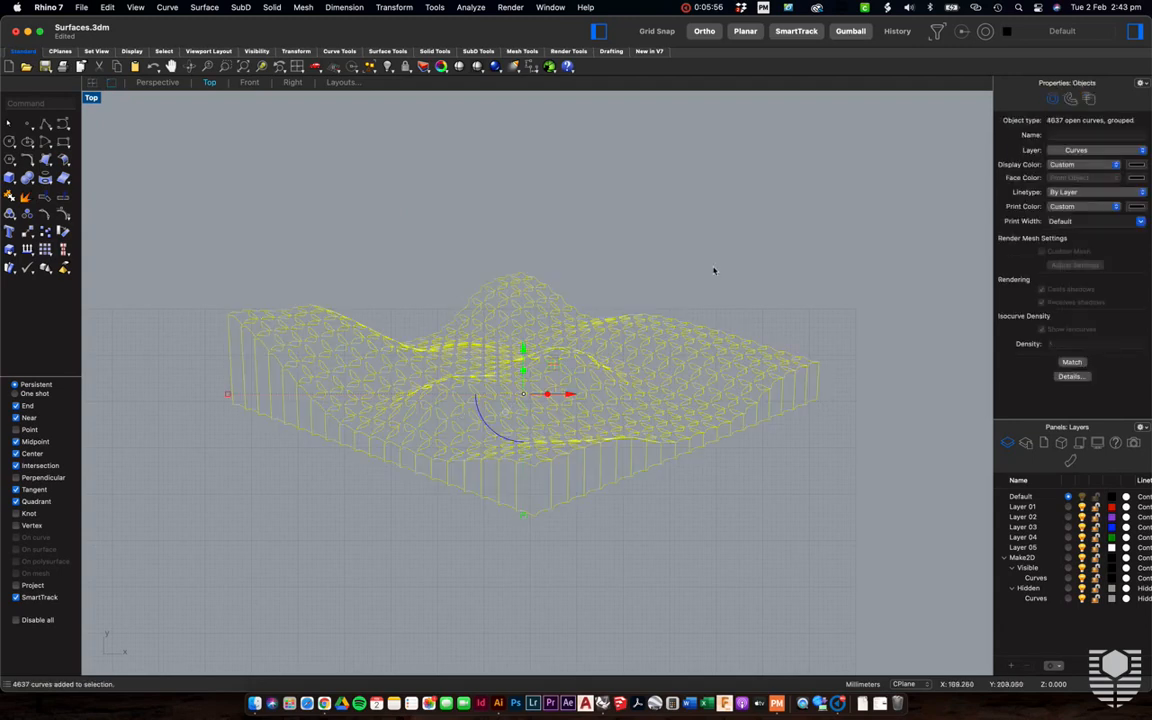
click(715, 311)
scroll(715, 329, up, 3)
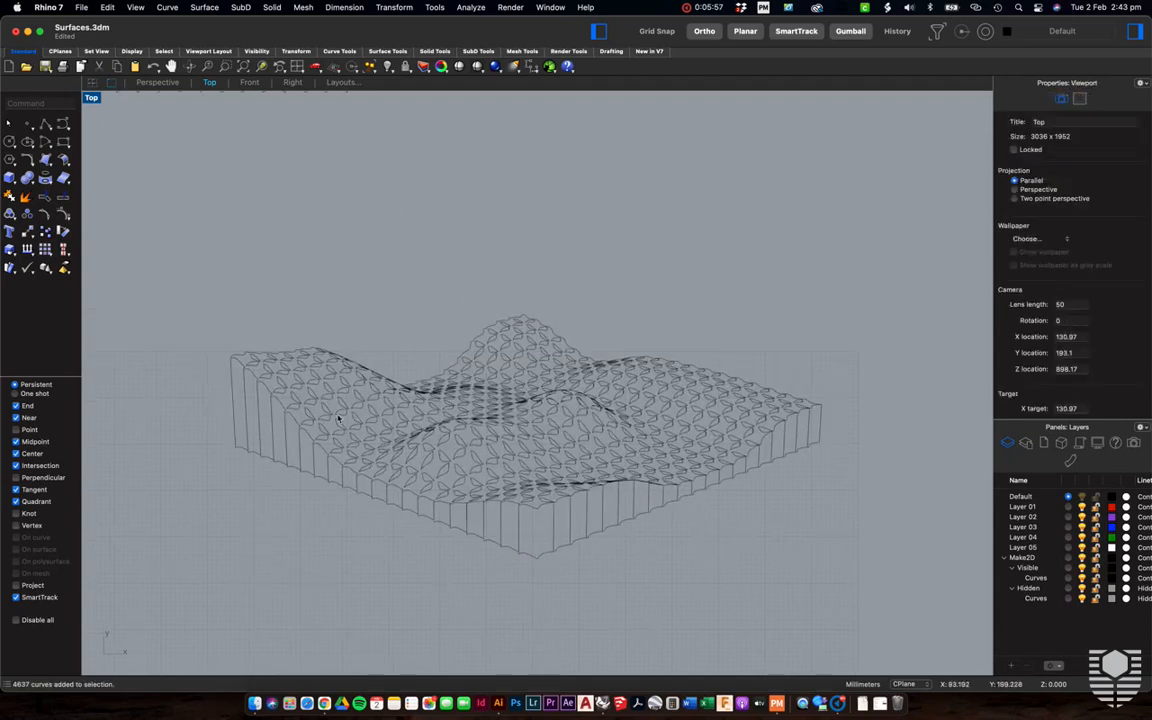
click(345, 376)
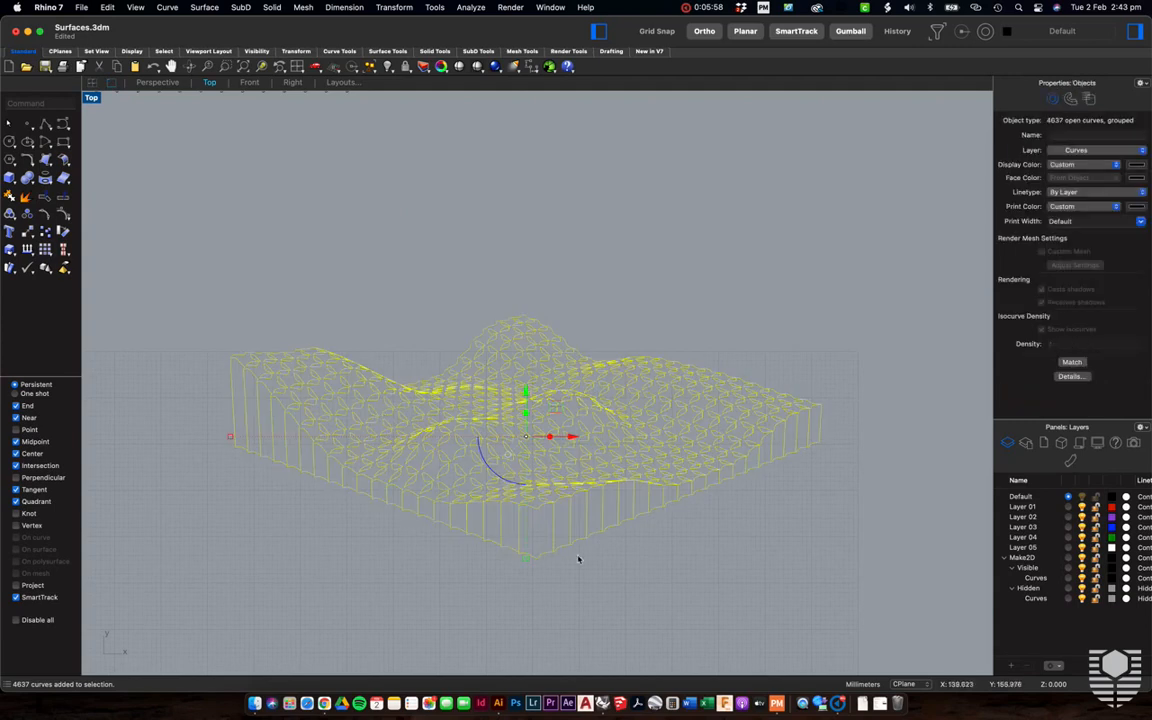
click(813, 373)
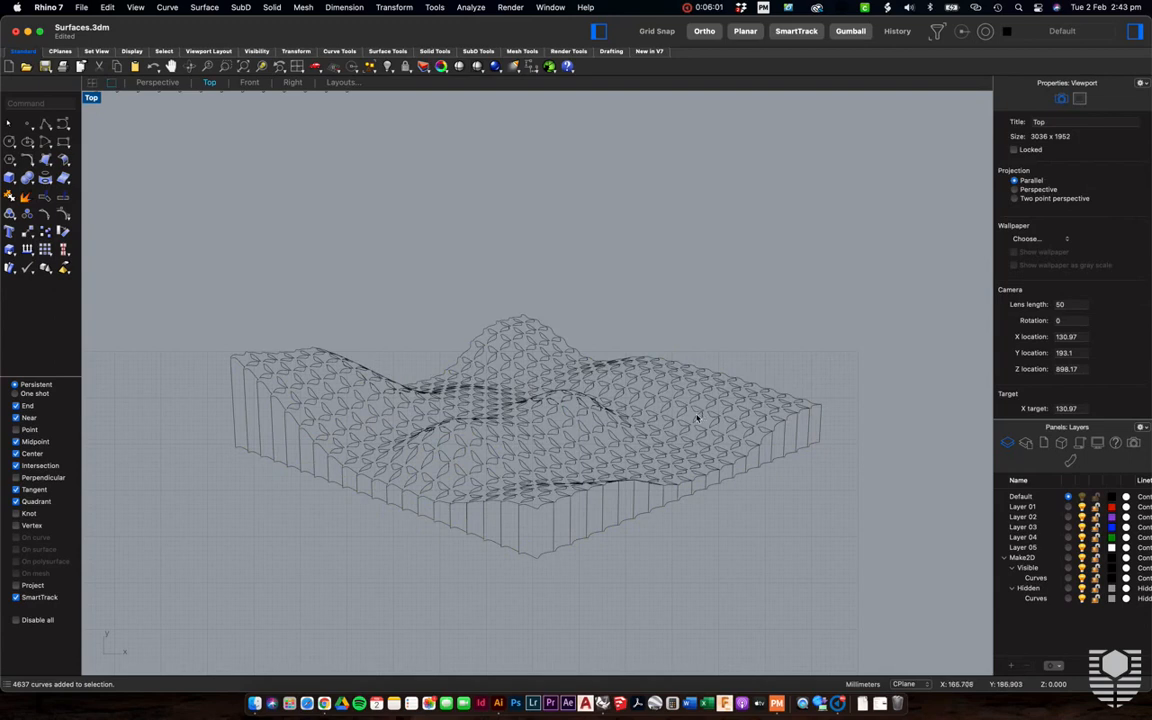
click(622, 454)
scroll(542, 339, down, 2)
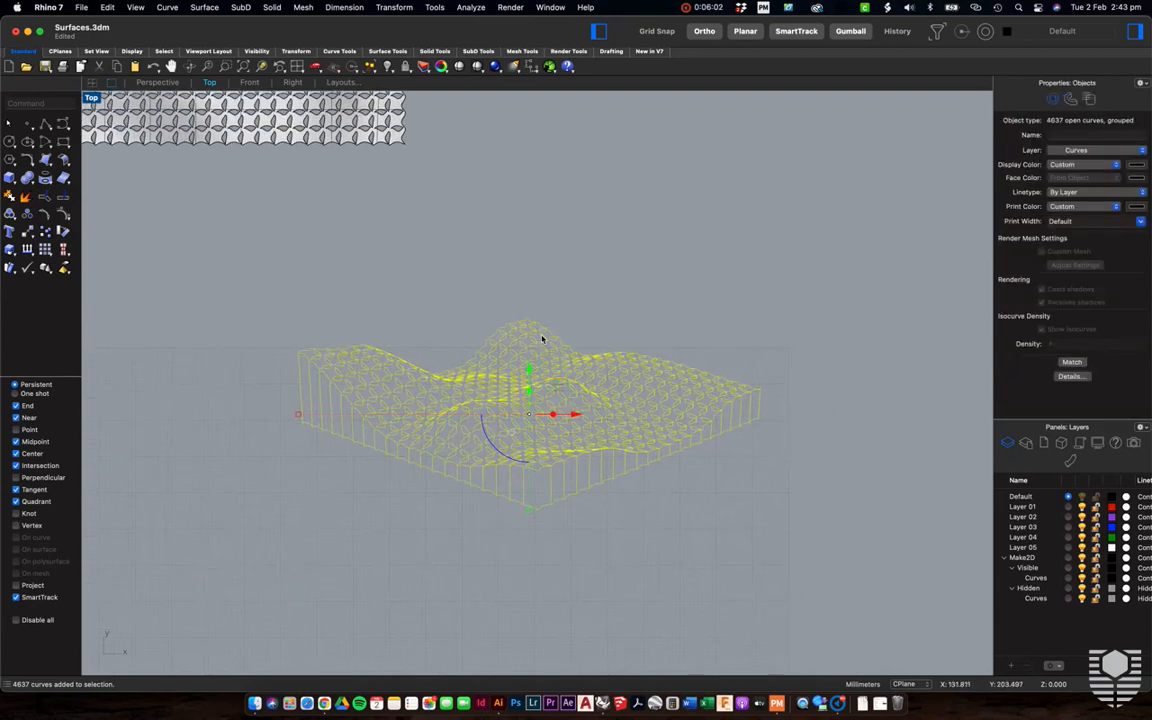
scroll(542, 339, down, 2)
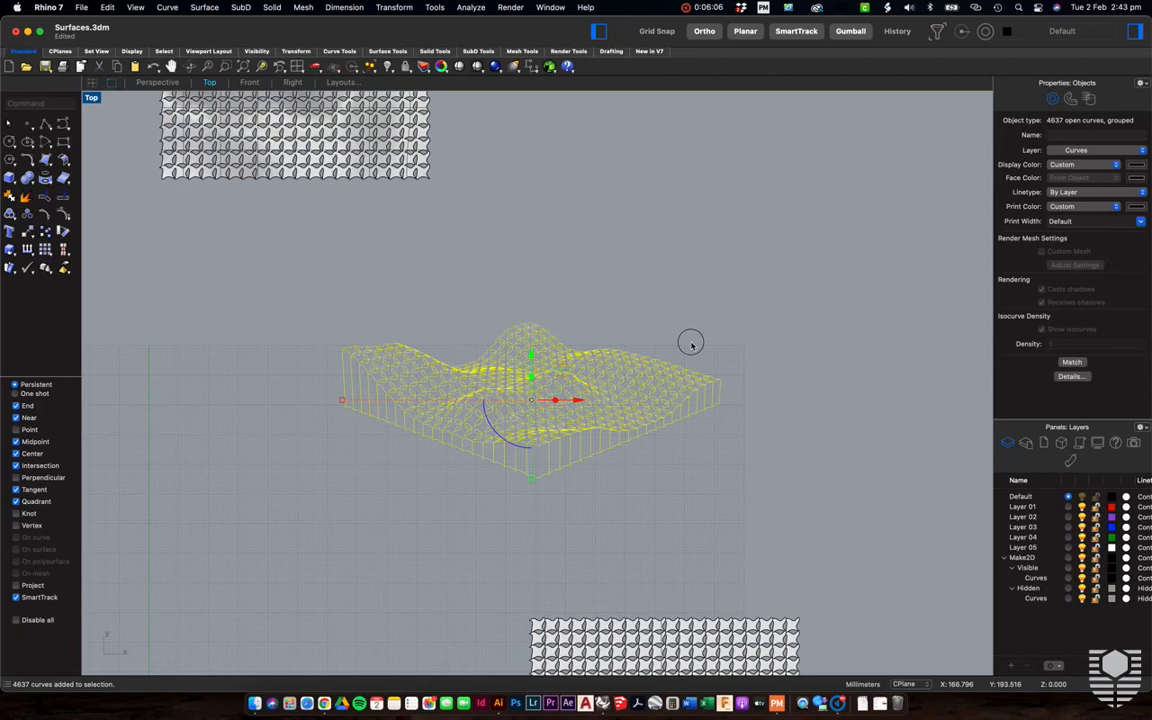
key(Escape)
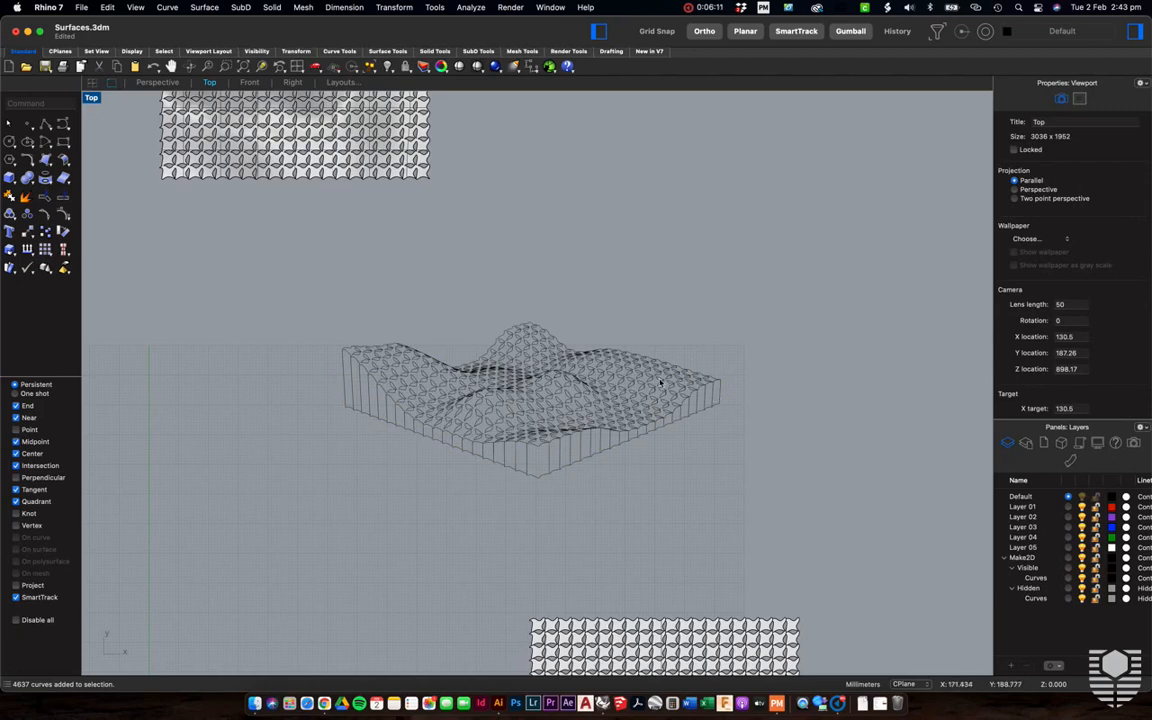
Move the sphere-patterned surface array out of its row, along negative X, to empty space beyond the woven strip model and deselect it.
scroll(660, 382, down, 3)
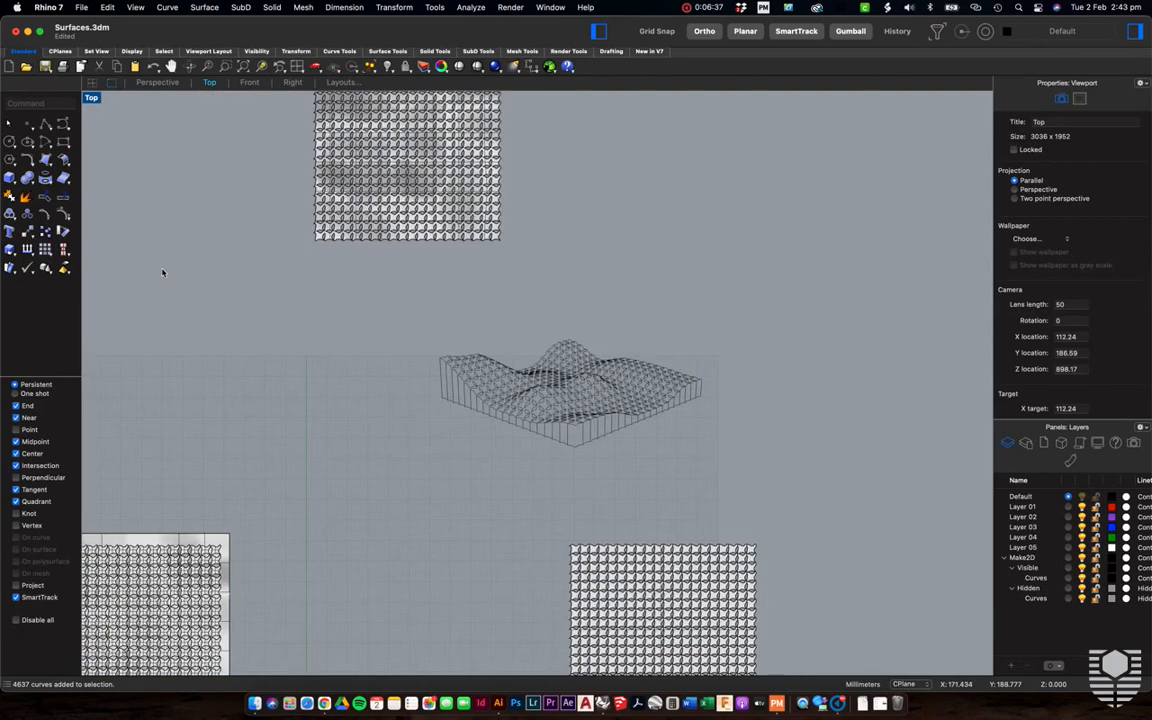
scroll(162, 272, left, 5)
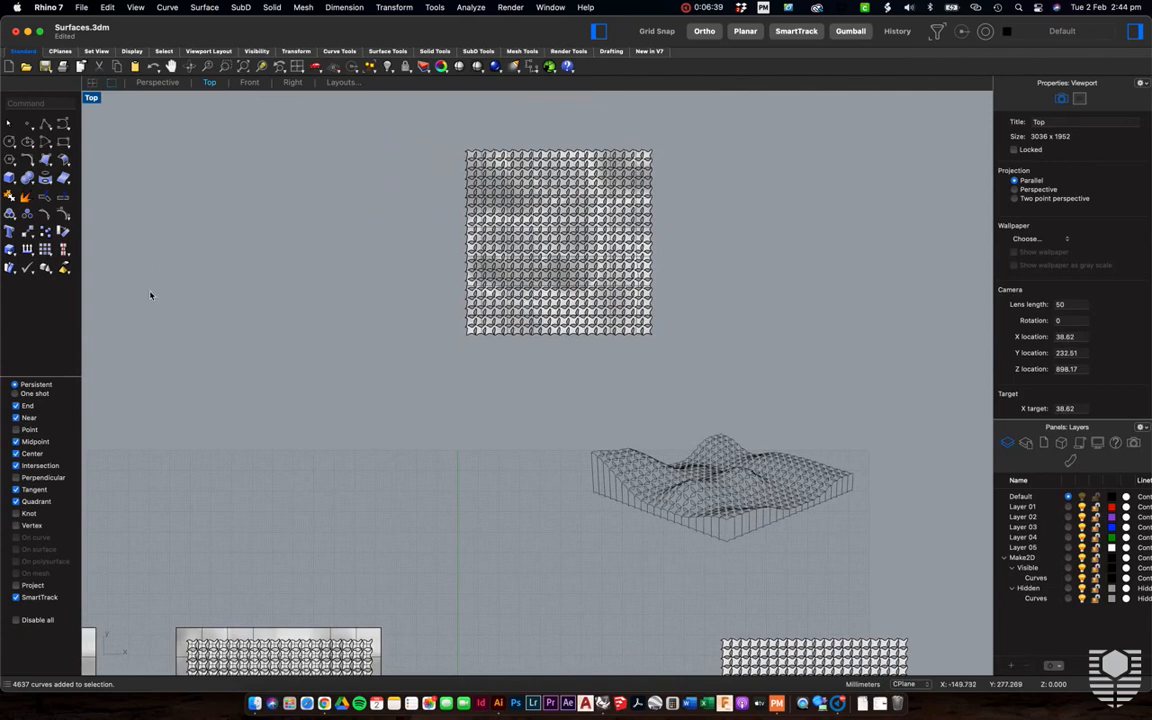
scroll(152, 296, down, 3)
scroll(151, 295, left, 5)
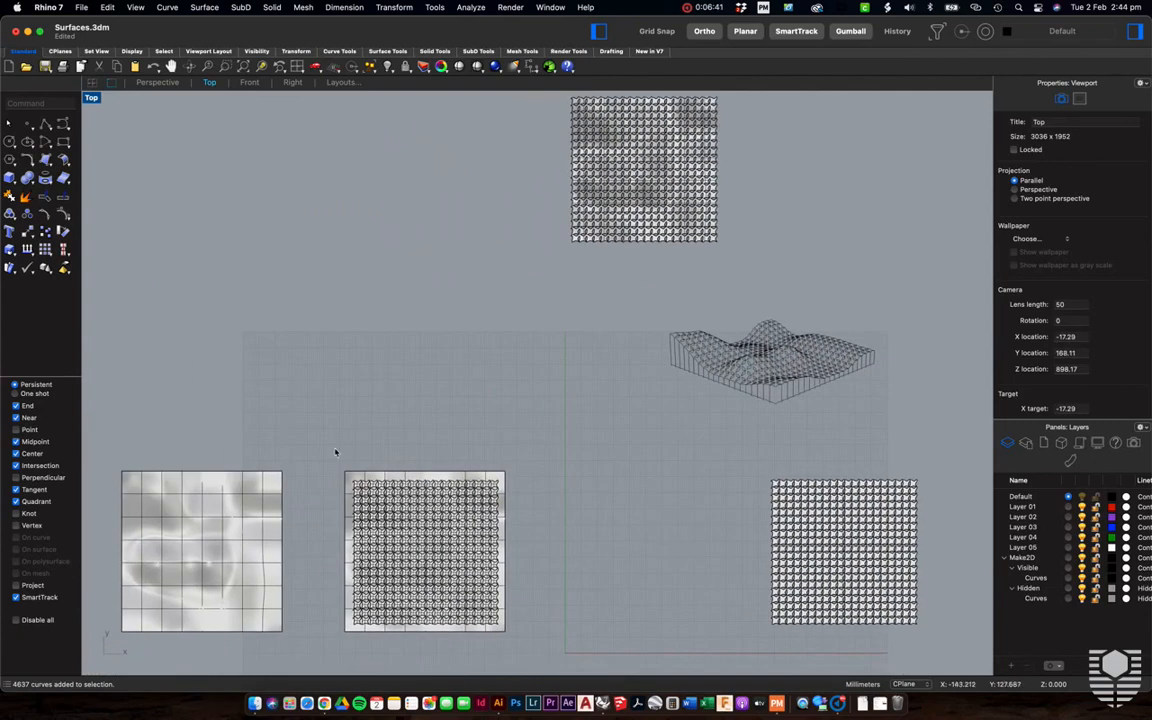
scroll(335, 453, down, 3)
scroll(335, 453, down, 3)
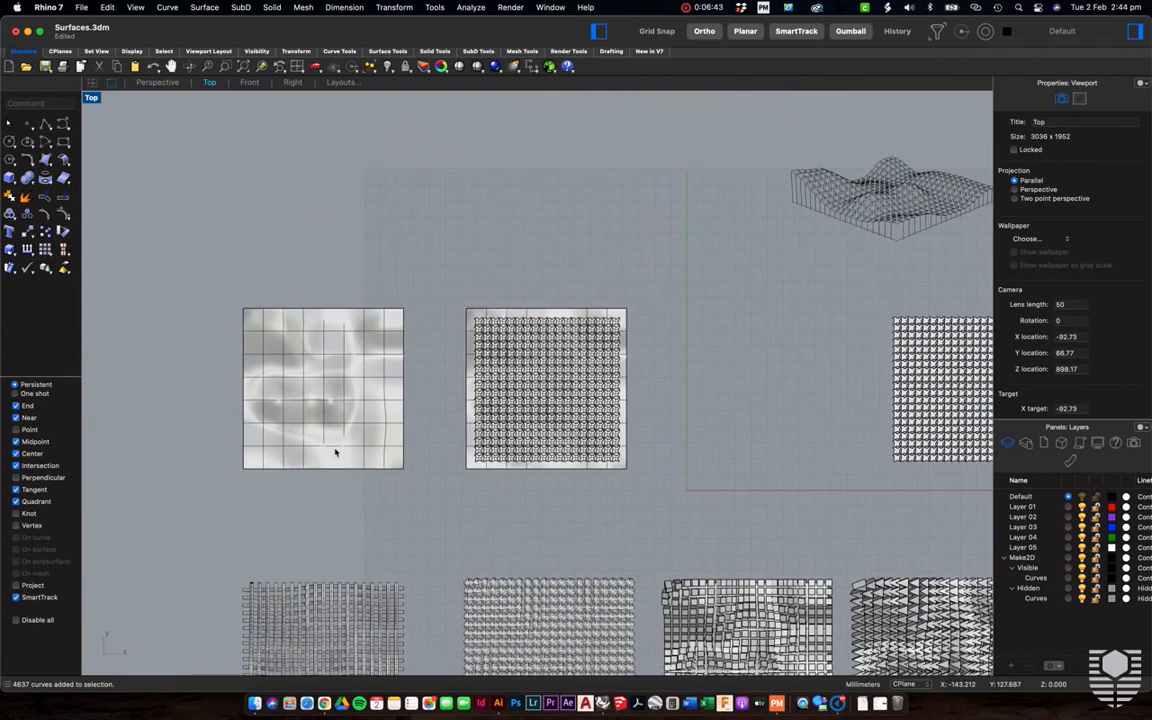
scroll(335, 453, down, 5)
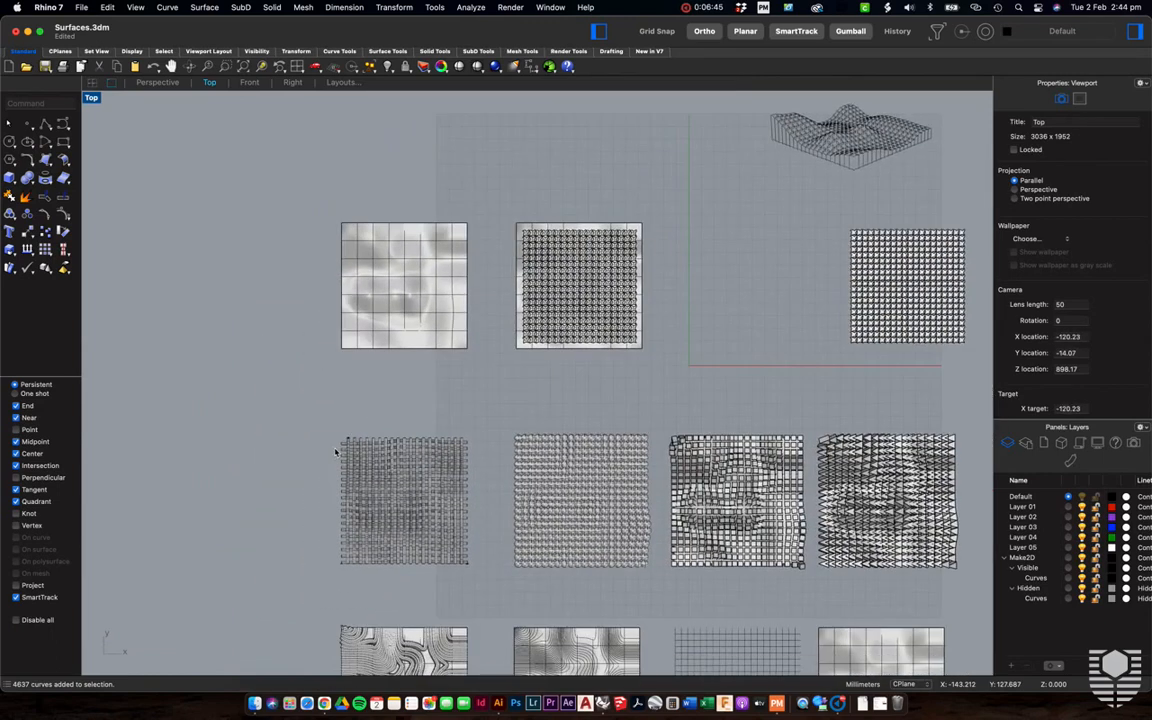
scroll(336, 453, left, 5)
scroll(336, 453, down, 3)
drag(636, 362, 797, 519)
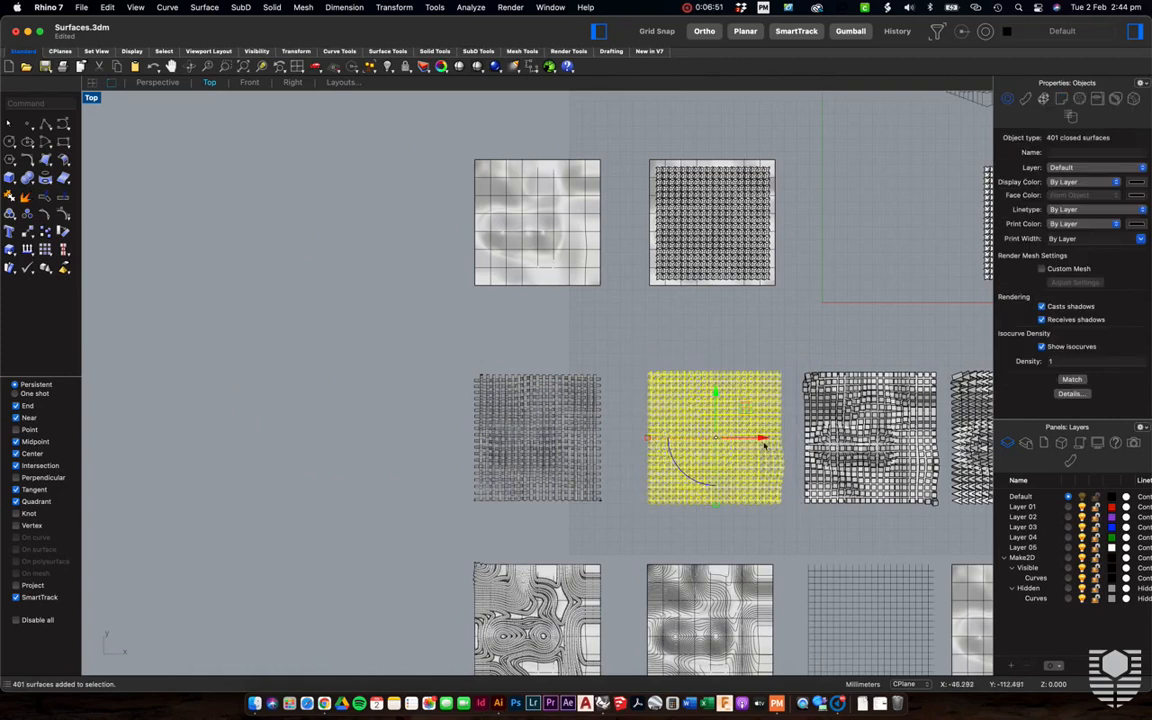
drag(766, 446, 344, 430)
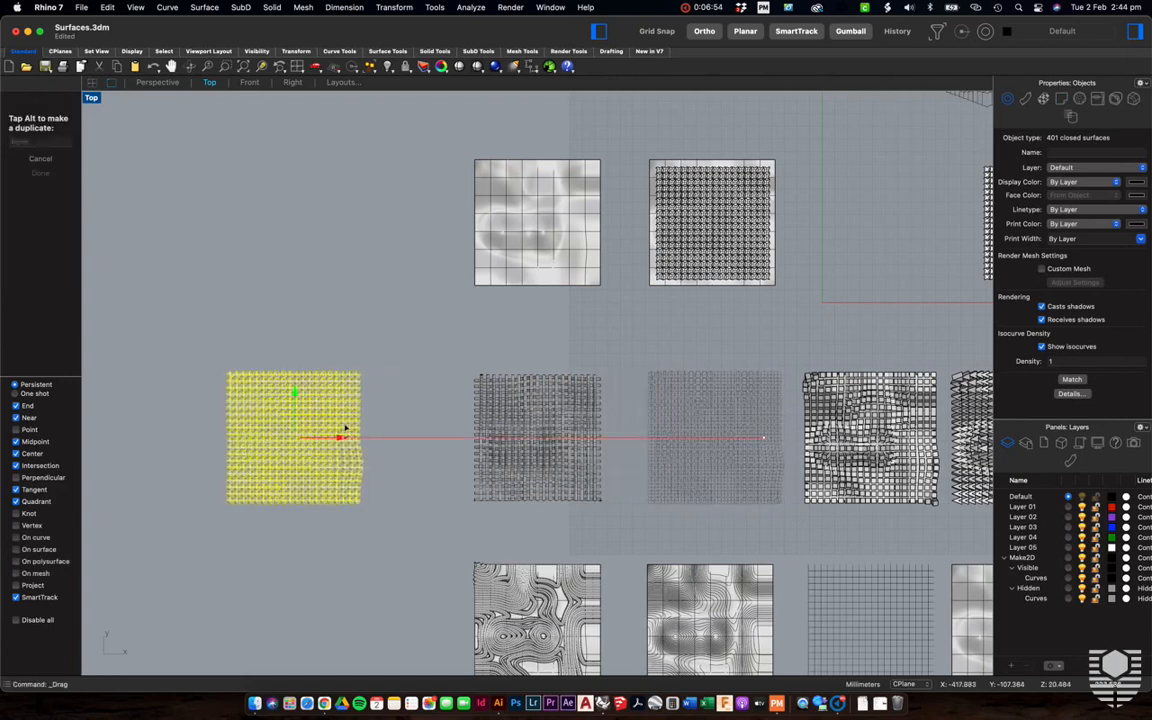
click(406, 407)
Generate a Make2D line drawing of all the spheres in the moved array from the Top view, without hidden lines and with grouped output.
right_drag(406, 407, 544, 365)
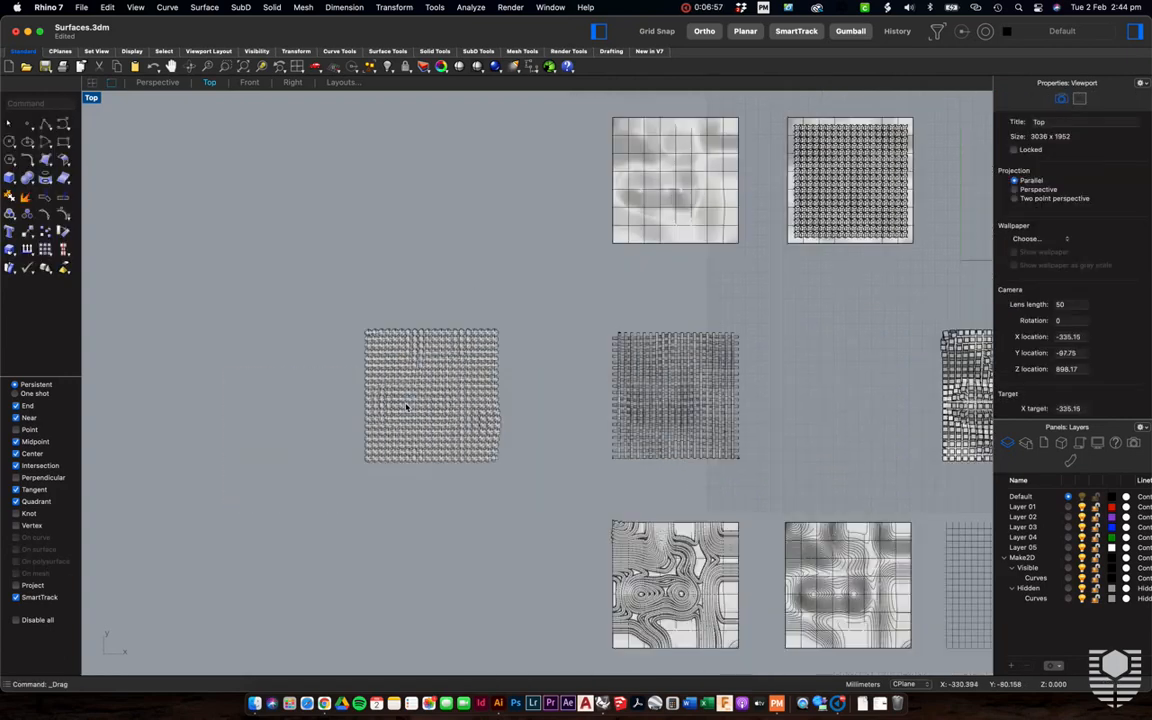
scroll(406, 407, up, 5)
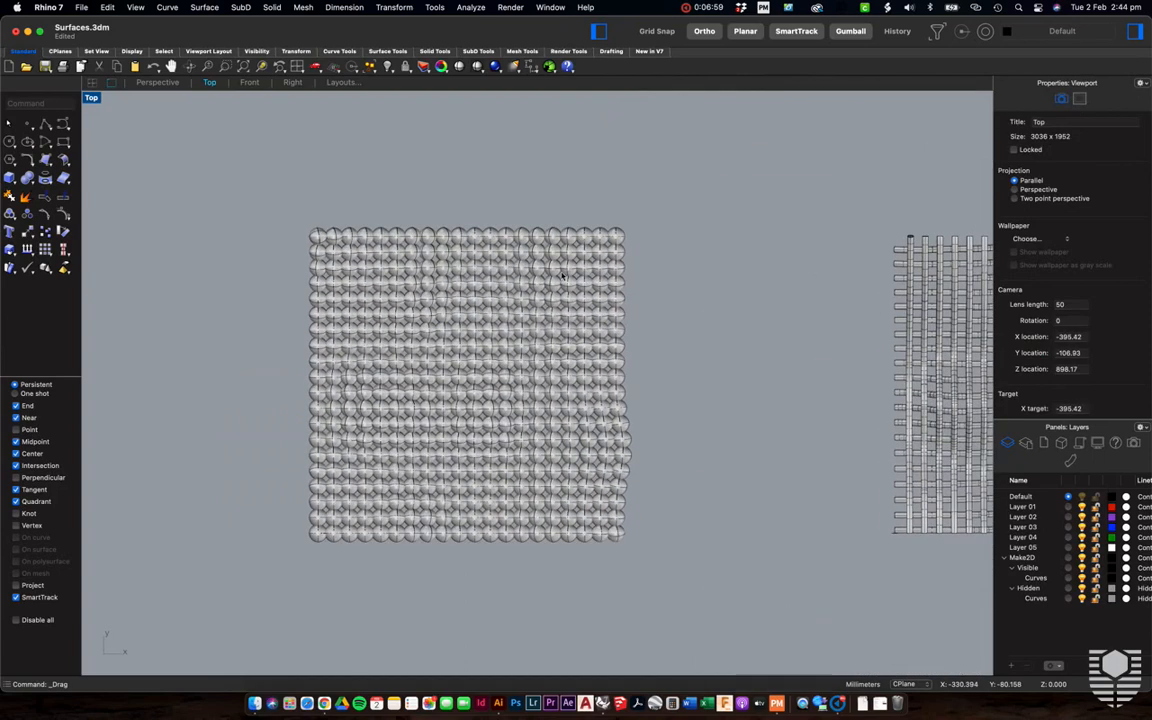
drag(680, 190, 231, 627)
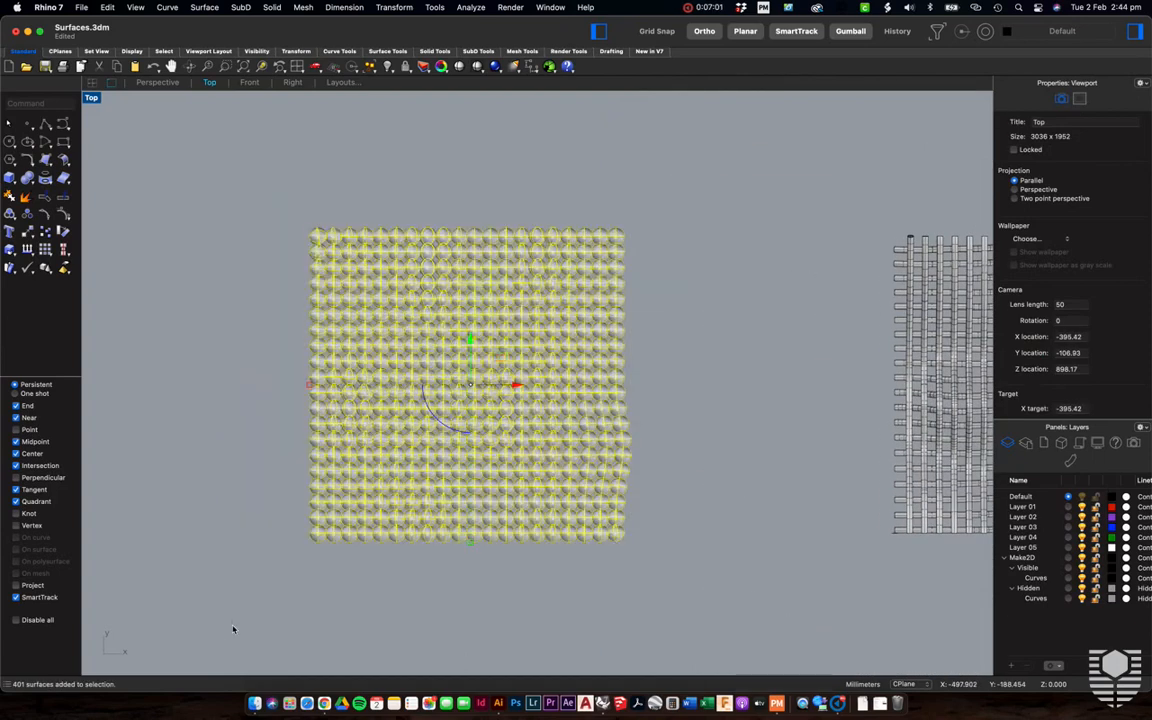
text(Make2D)
key(Return)
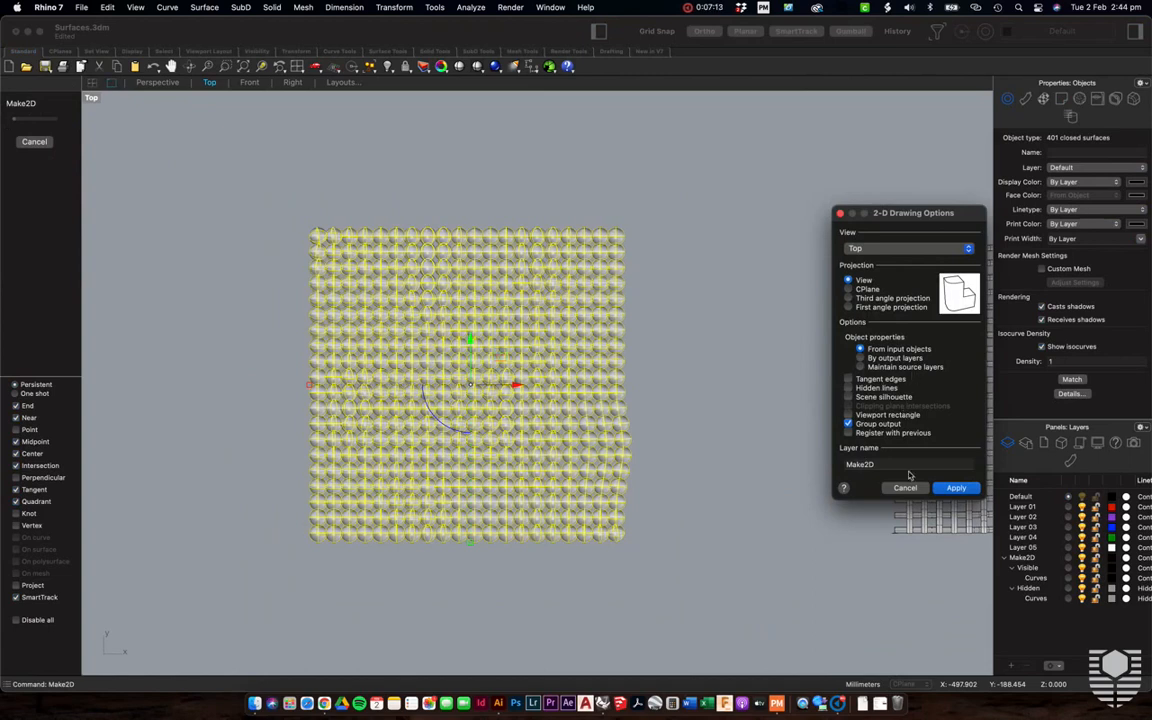
click(957, 490)
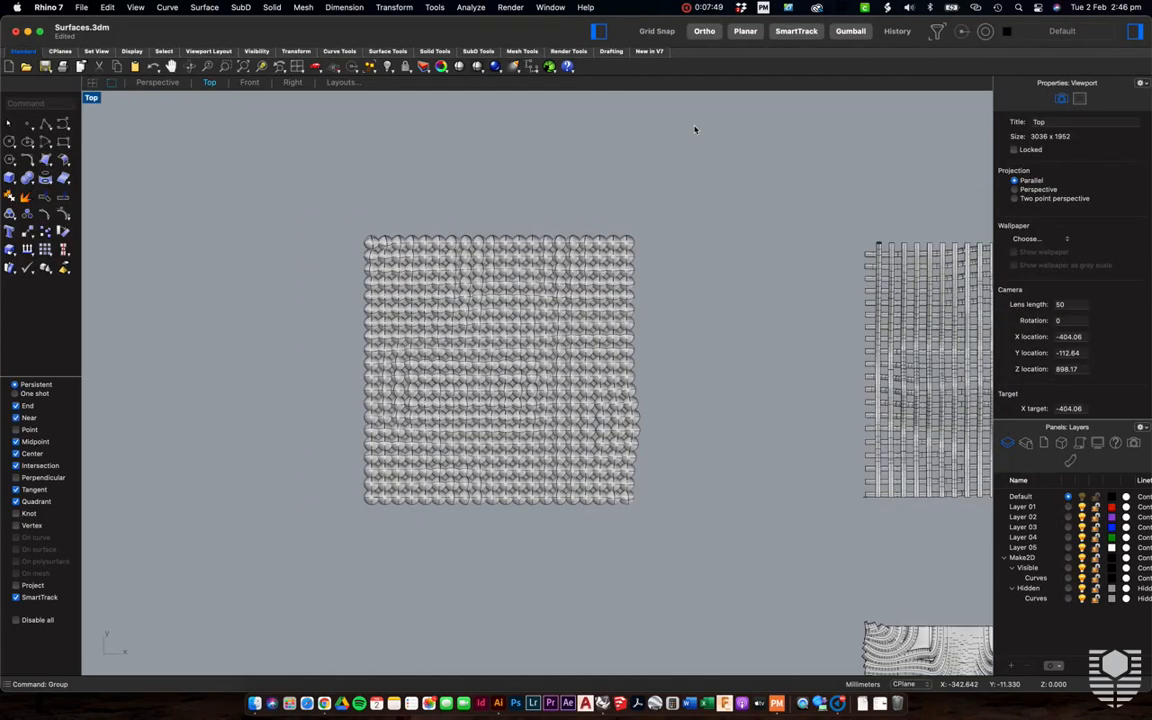
Move the grouped line drawing of the spheres off the overlapping flat panel to clear space above the wavy panel and deselect it.
scroll(695, 129, right, 10)
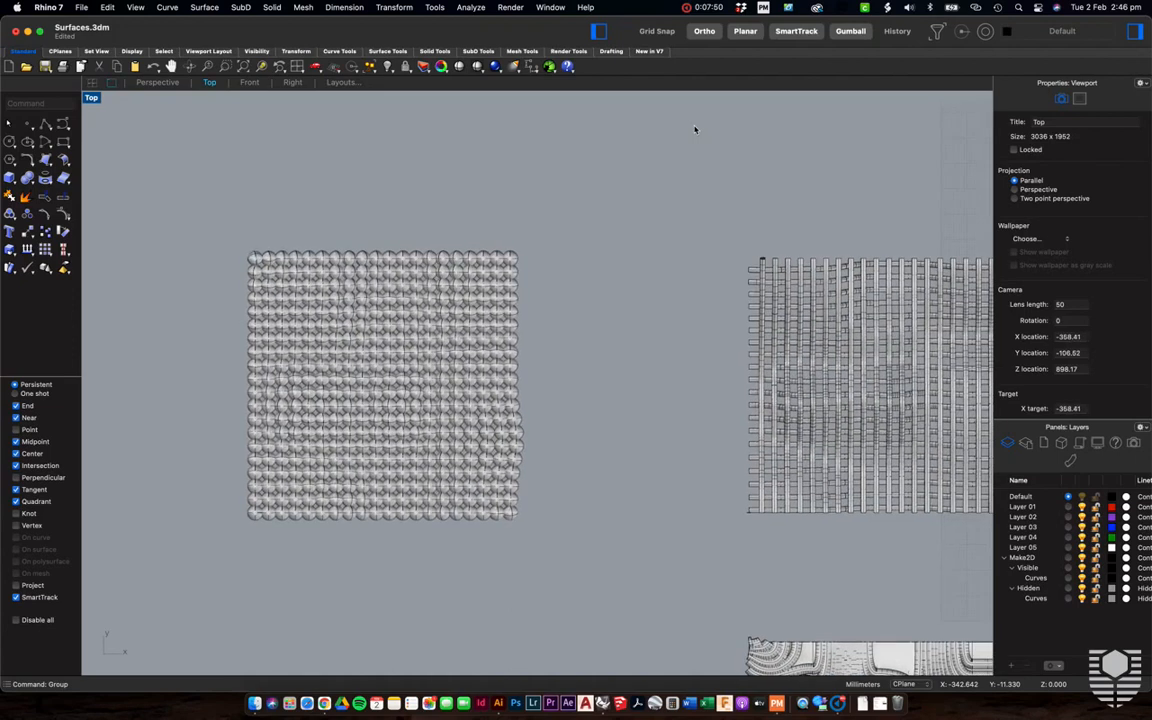
scroll(695, 129, down, 5)
scroll(695, 129, up, 2)
scroll(695, 129, up, 3)
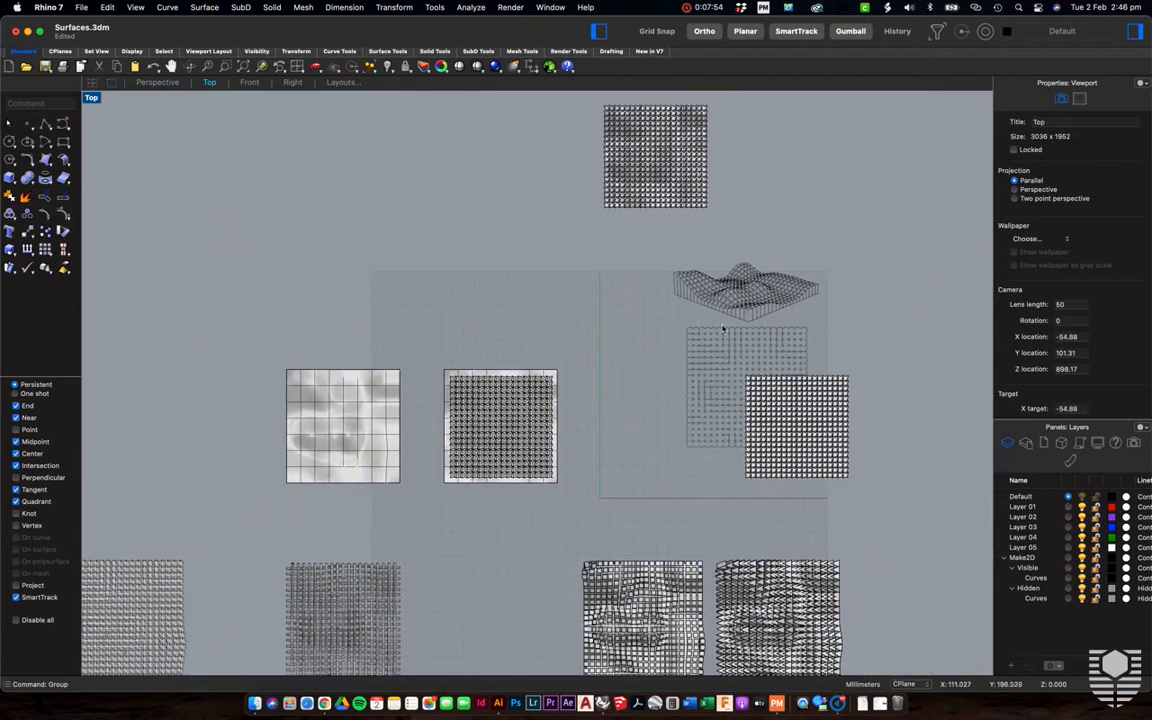
click(702, 357)
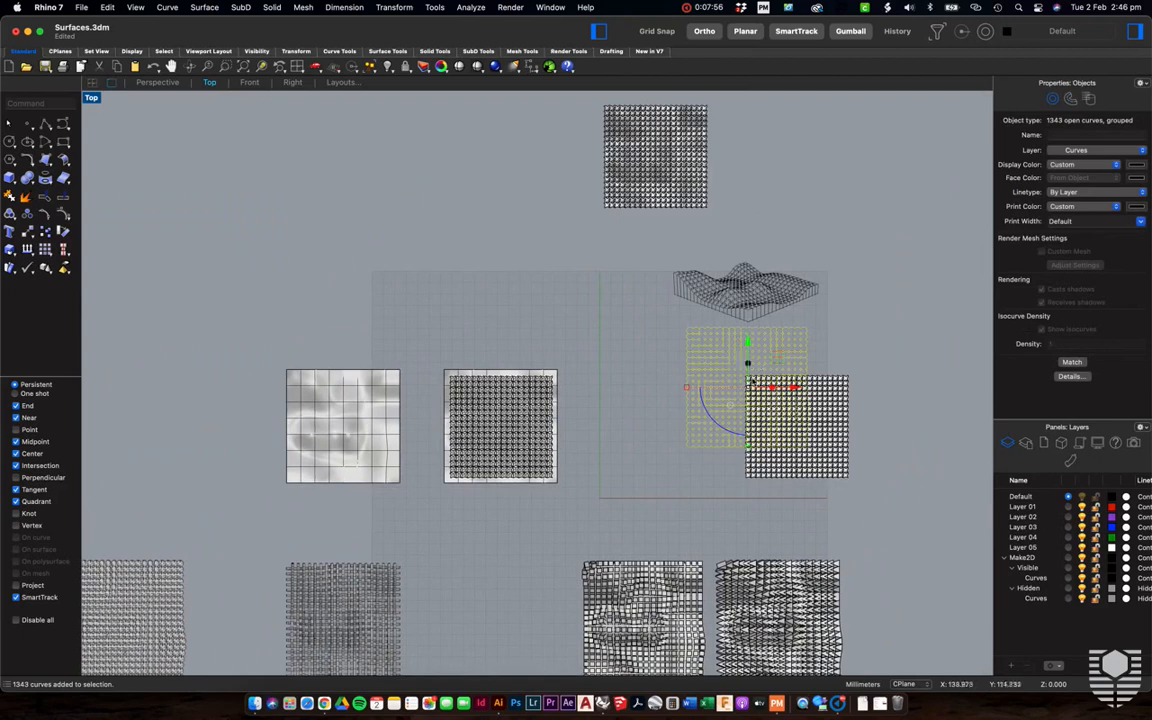
drag(747, 350, 548, 231)
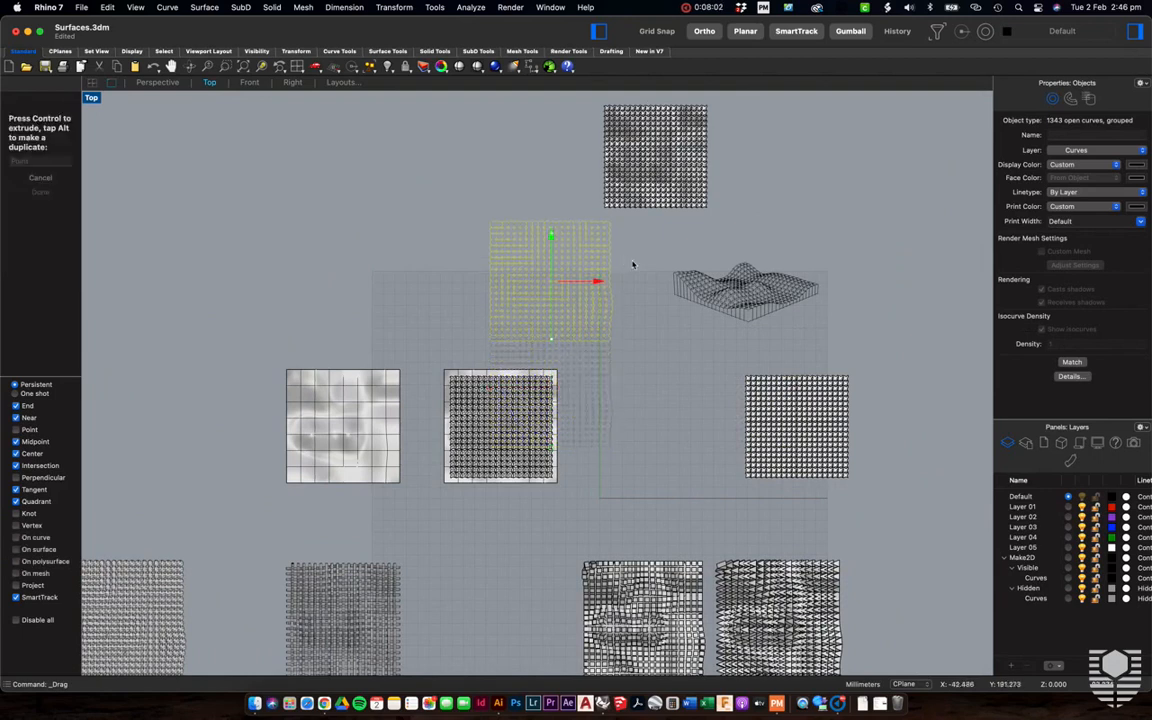
key(Escape)
Examine the sphere line drawing up close, checking the overlapping outlines across the whole grid.
scroll(630, 259, up, 3)
scroll(630, 259, up, 4)
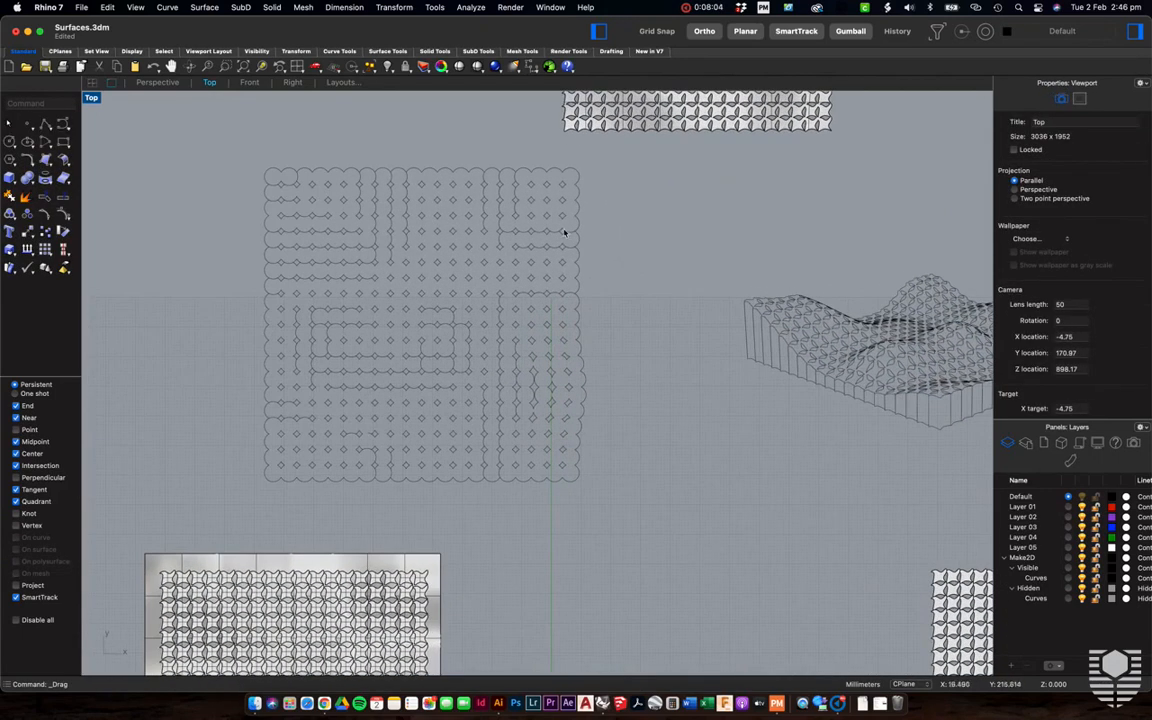
scroll(370, 344, up, 4)
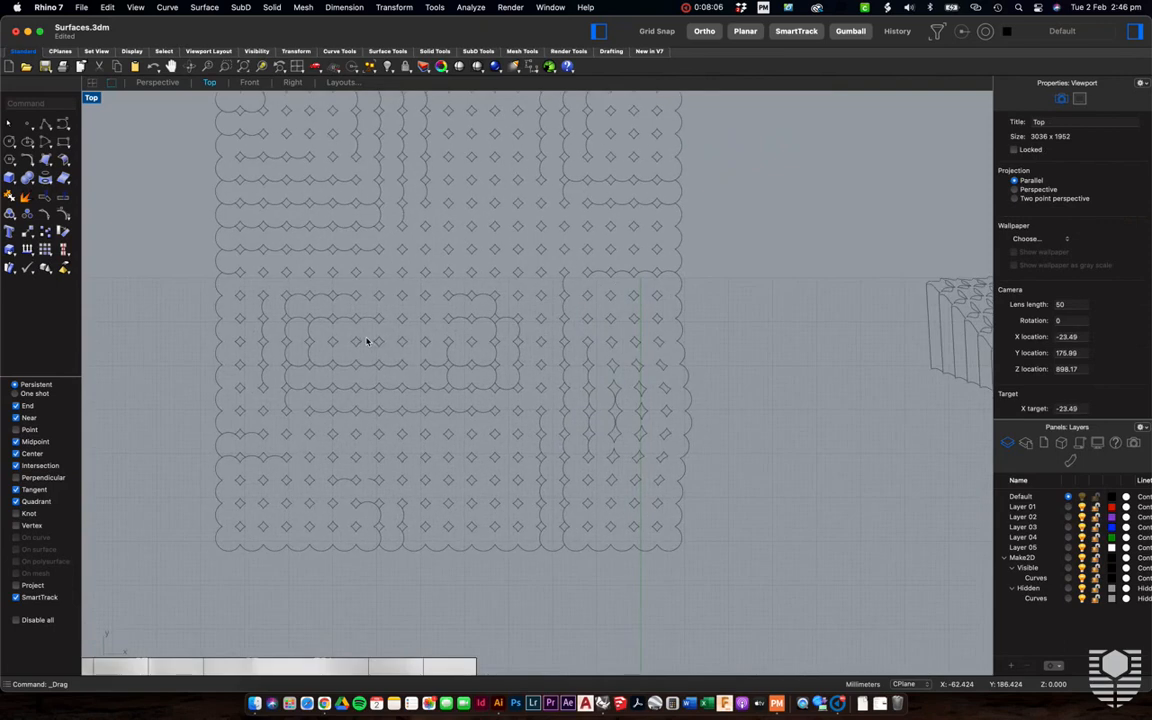
scroll(528, 262, up, 5)
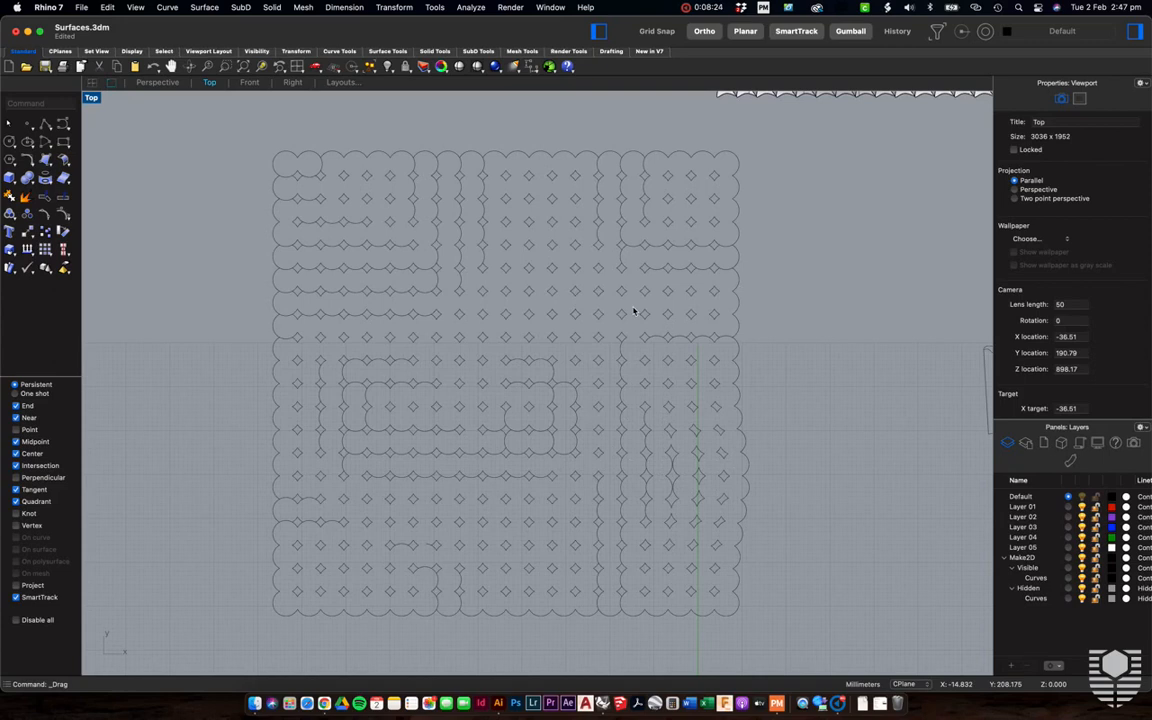
scroll(633, 312, down, 10)
scroll(630, 318, down, 2)
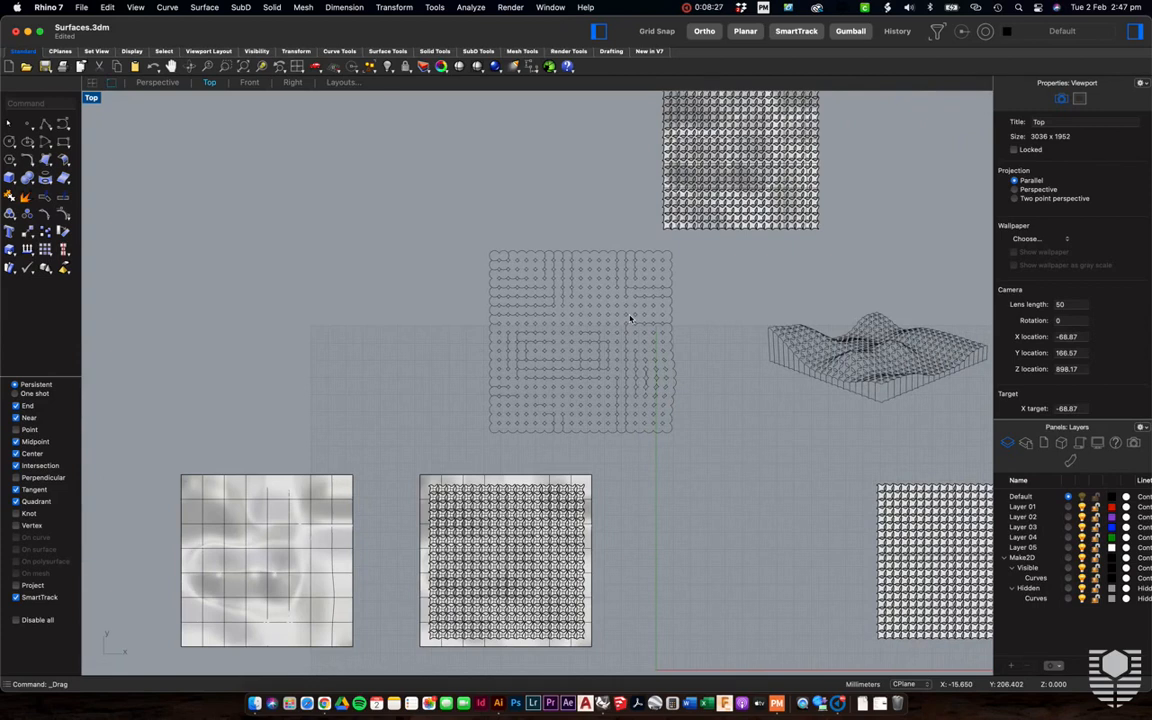
Delete the grouped line drawing of the spheres from the Top view.
scroll(630, 318, right, 1)
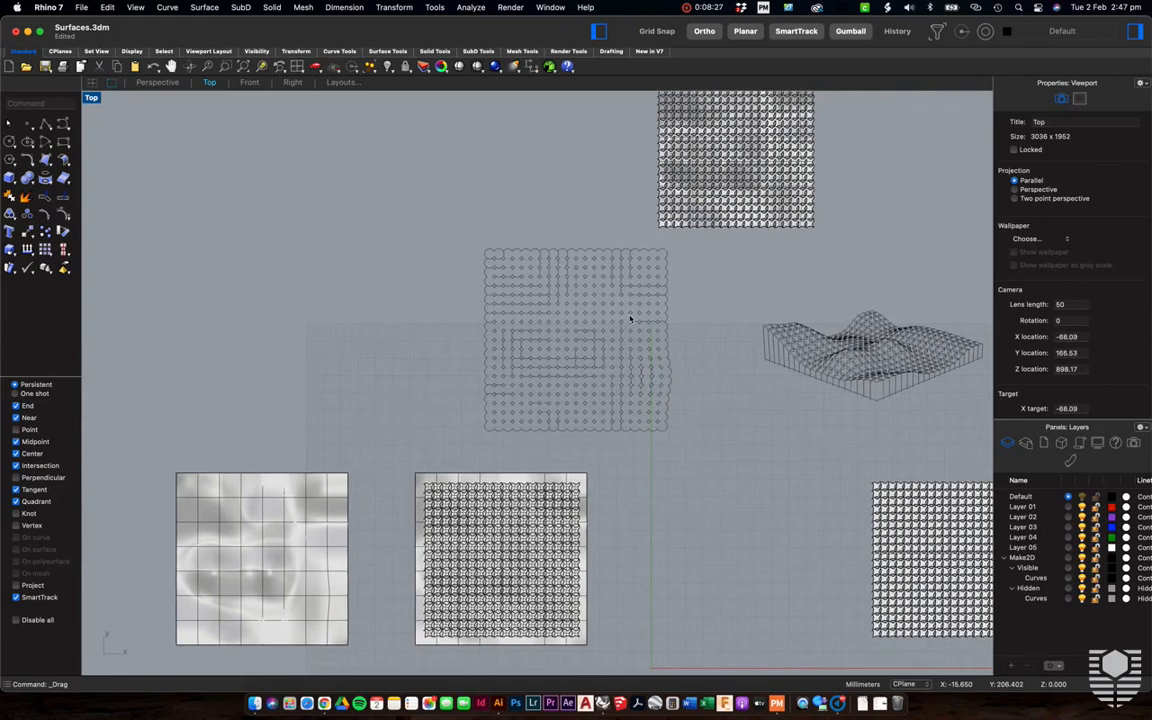
click(654, 361)
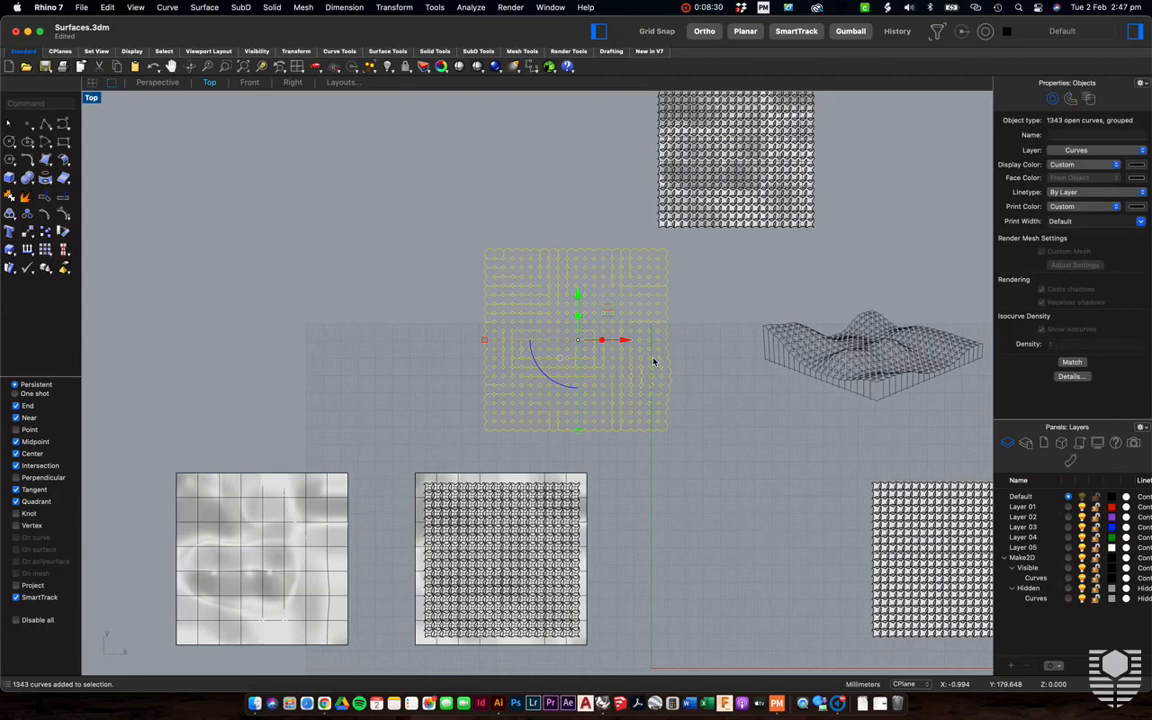
key(Delete)
scroll(654, 361, down, 4)
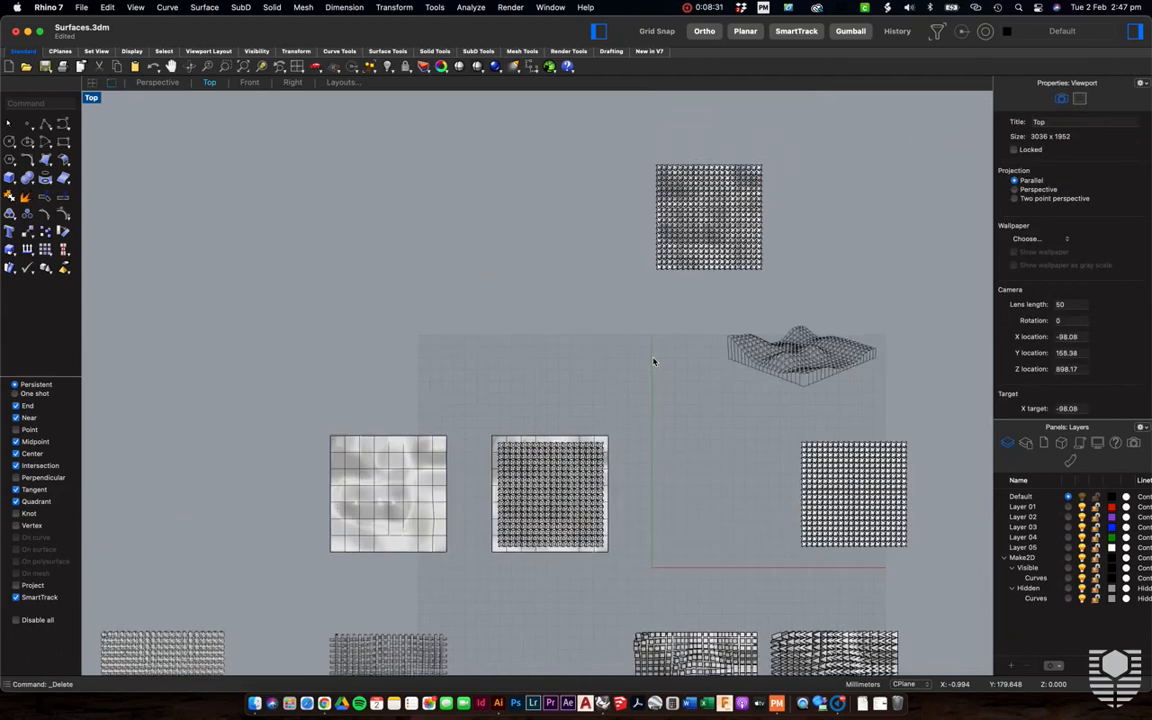
scroll(654, 361, down, 3)
scroll(654, 361, right, 3)
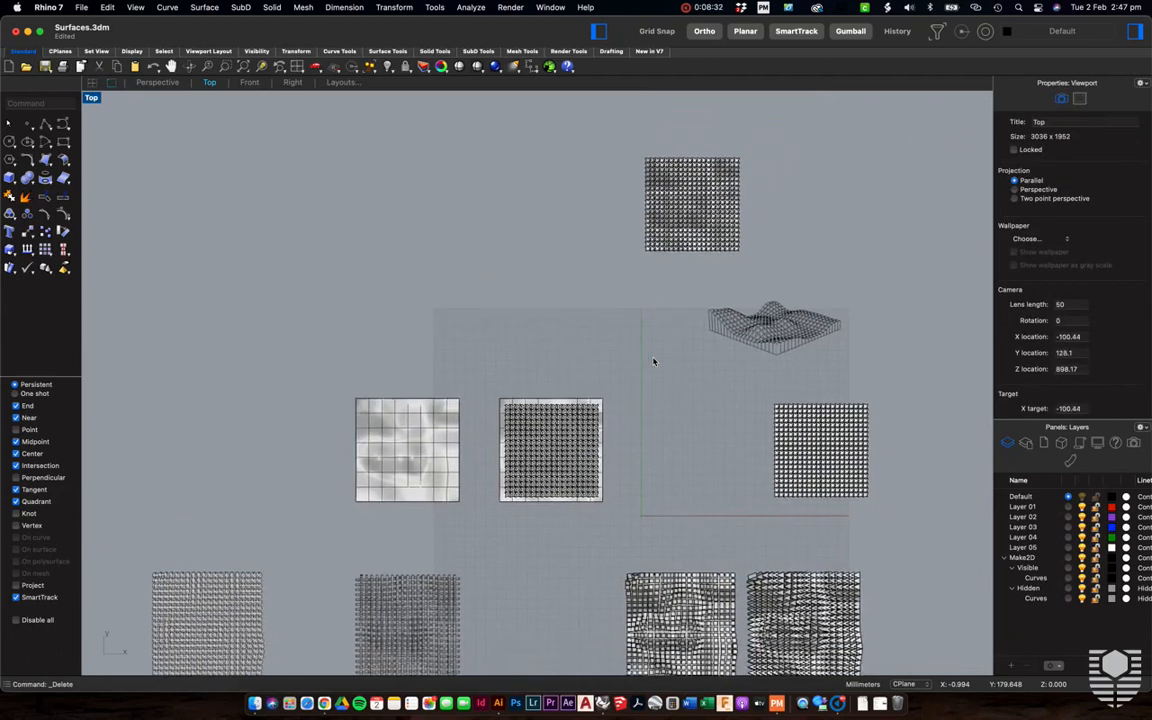
scroll(700, 340, right, 3)
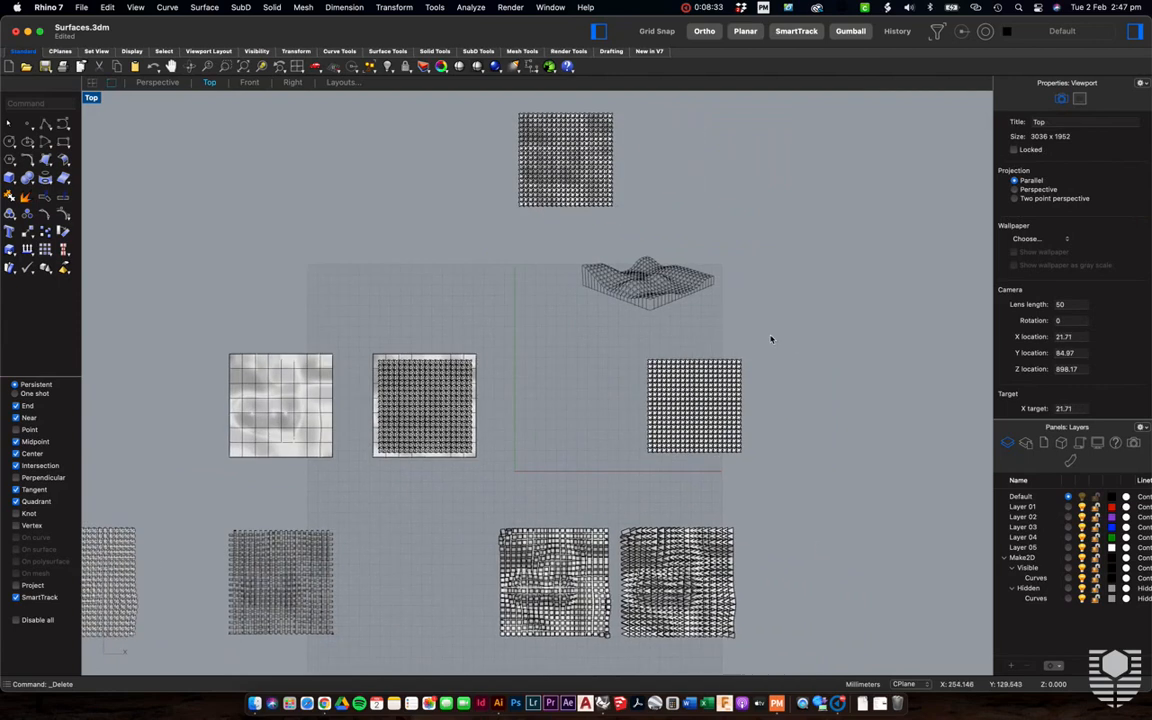
scroll(664, 304, up, 3)
scroll(664, 304, up, 1)
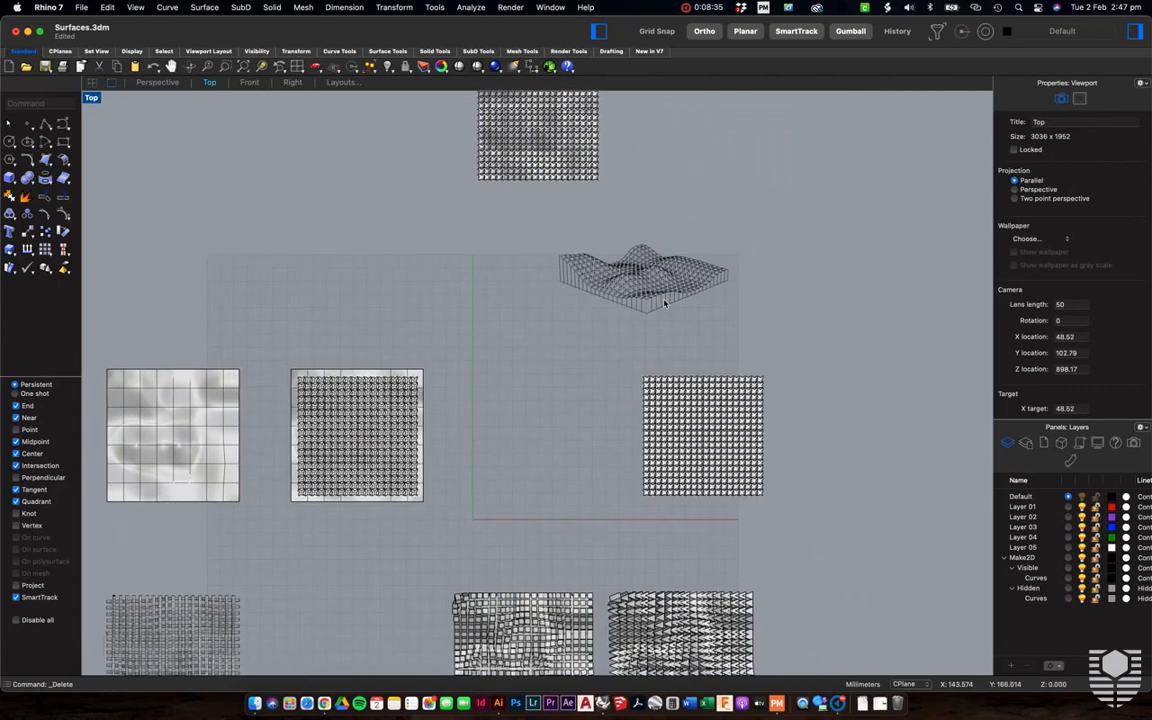
scroll(664, 304, down, 5)
scroll(664, 304, left, 2)
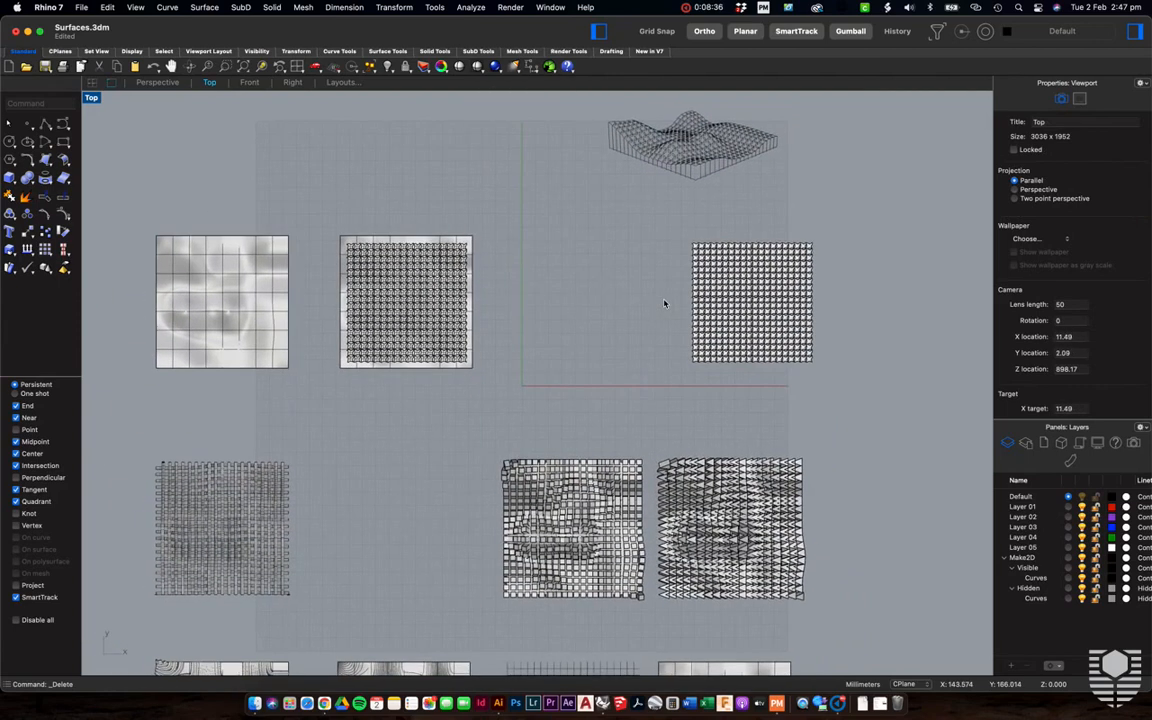
scroll(664, 304, left, 3)
scroll(664, 304, down, 3)
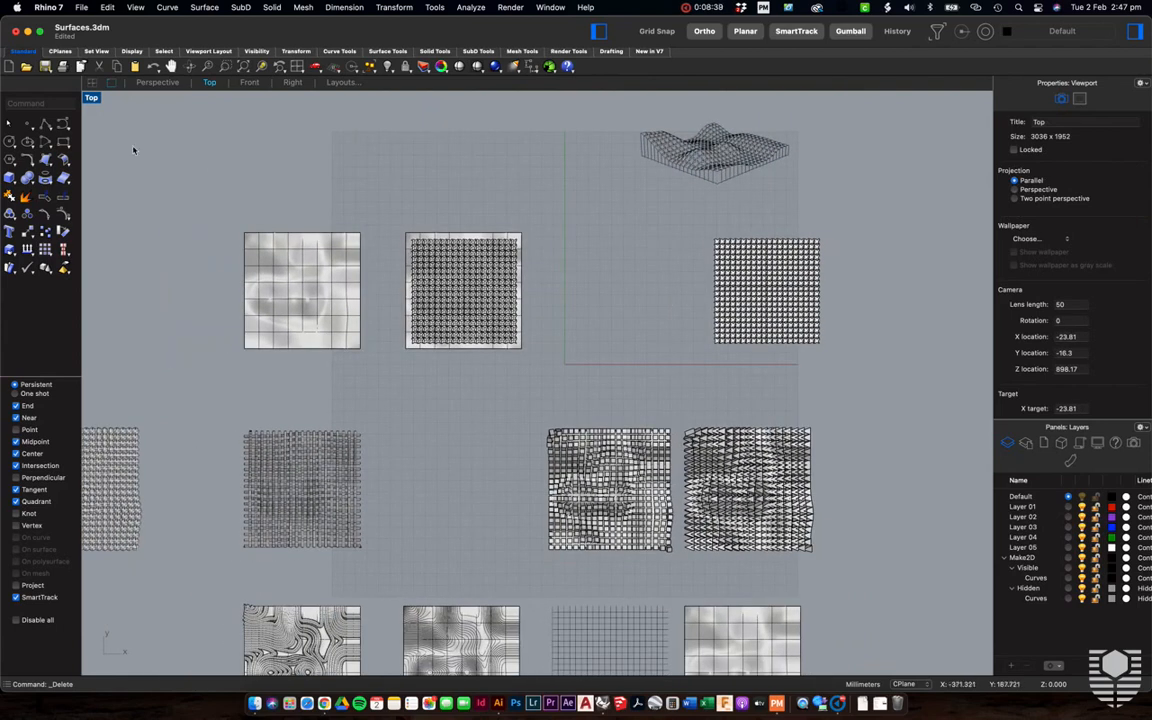
scroll(380, 247, up, 2)
scroll(380, 247, left, 1)
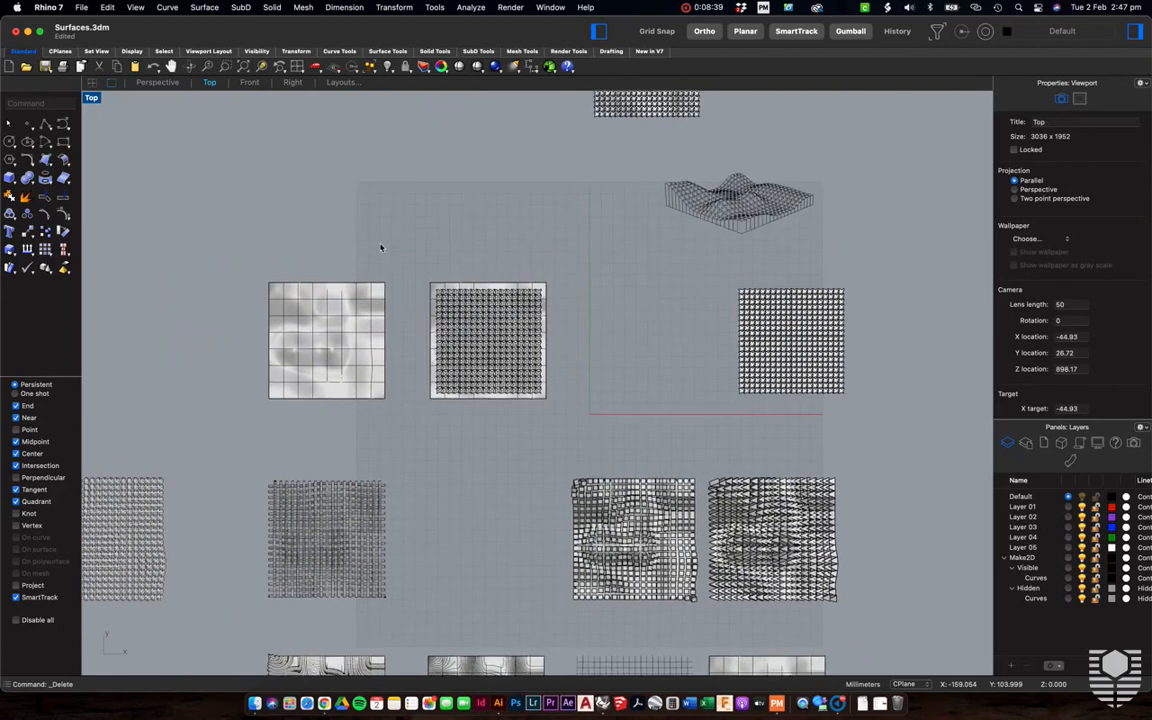
Restore the four-viewport layout, maximize the Perspective view, and frame the wavy star-patterned solid from an angle.
double_click(91, 98)
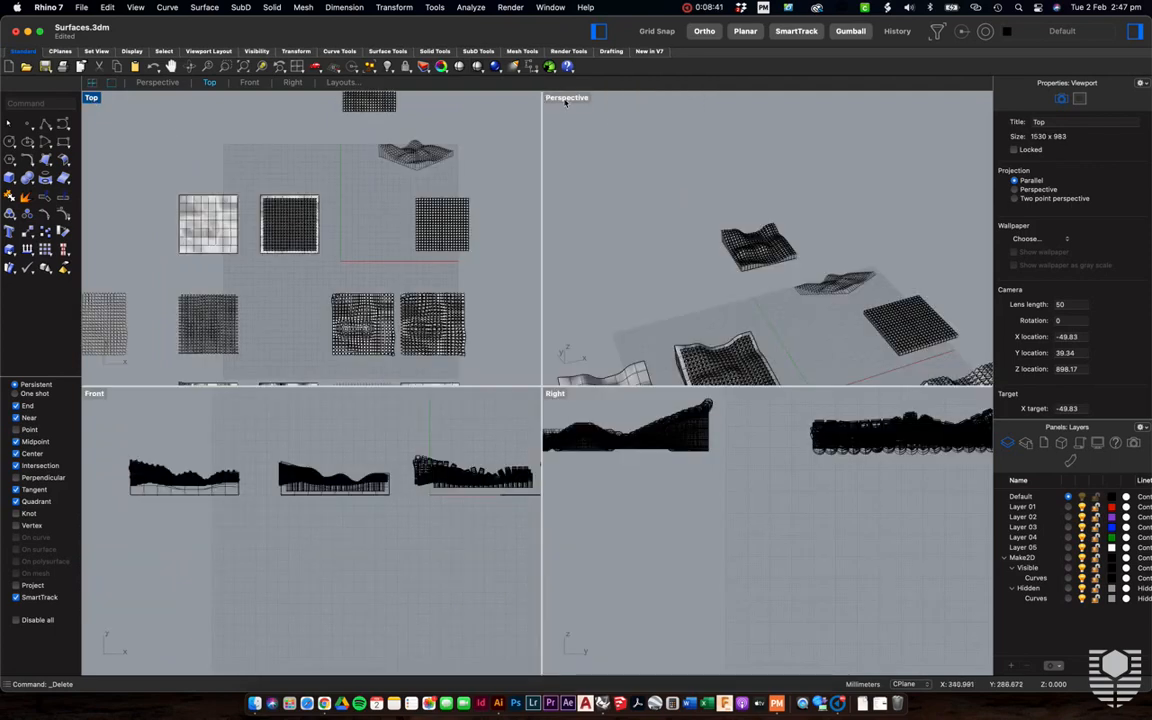
click(566, 100)
double_click(574, 100)
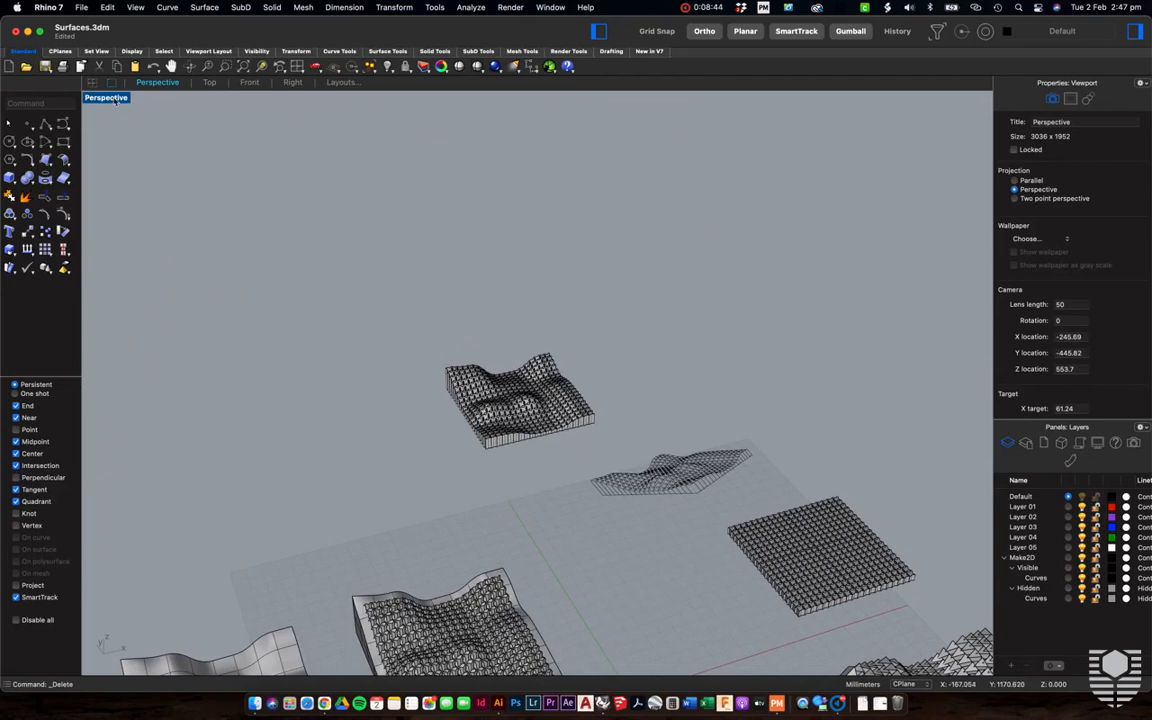
scroll(528, 425, up, 5)
right_drag(528, 425, 641, 410)
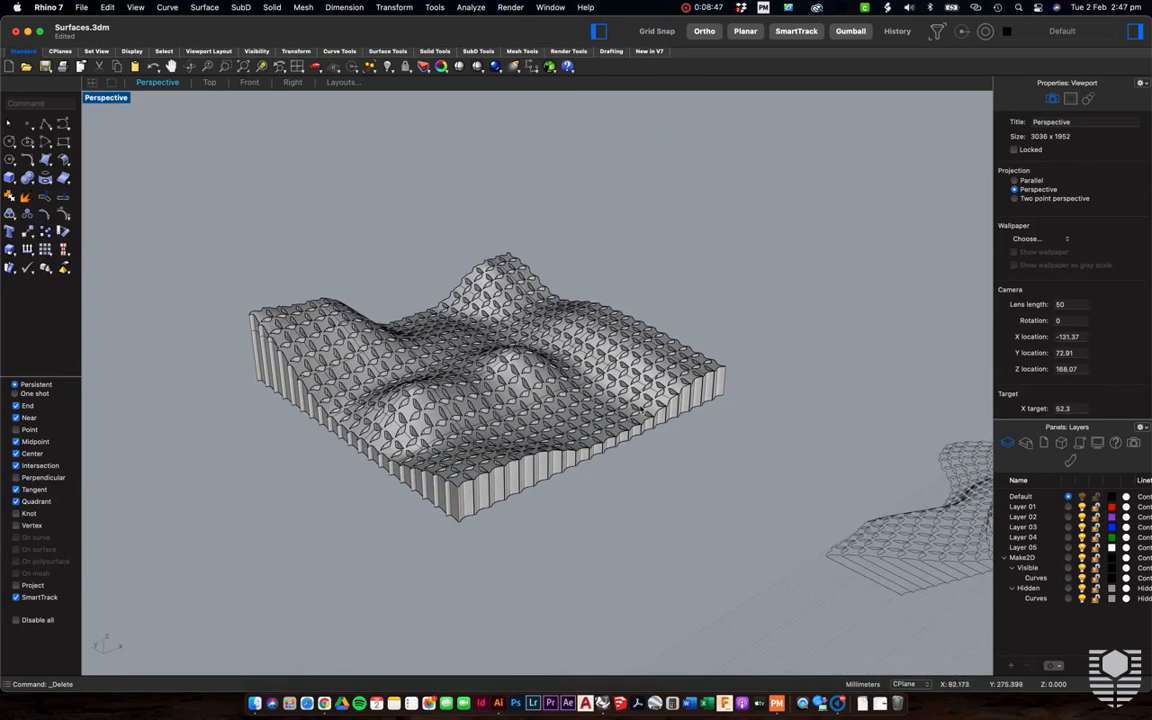
Set the maximized viewport to the southwest (SW) isometric view and frame the wavy star-patterned solid.
click(100, 99)
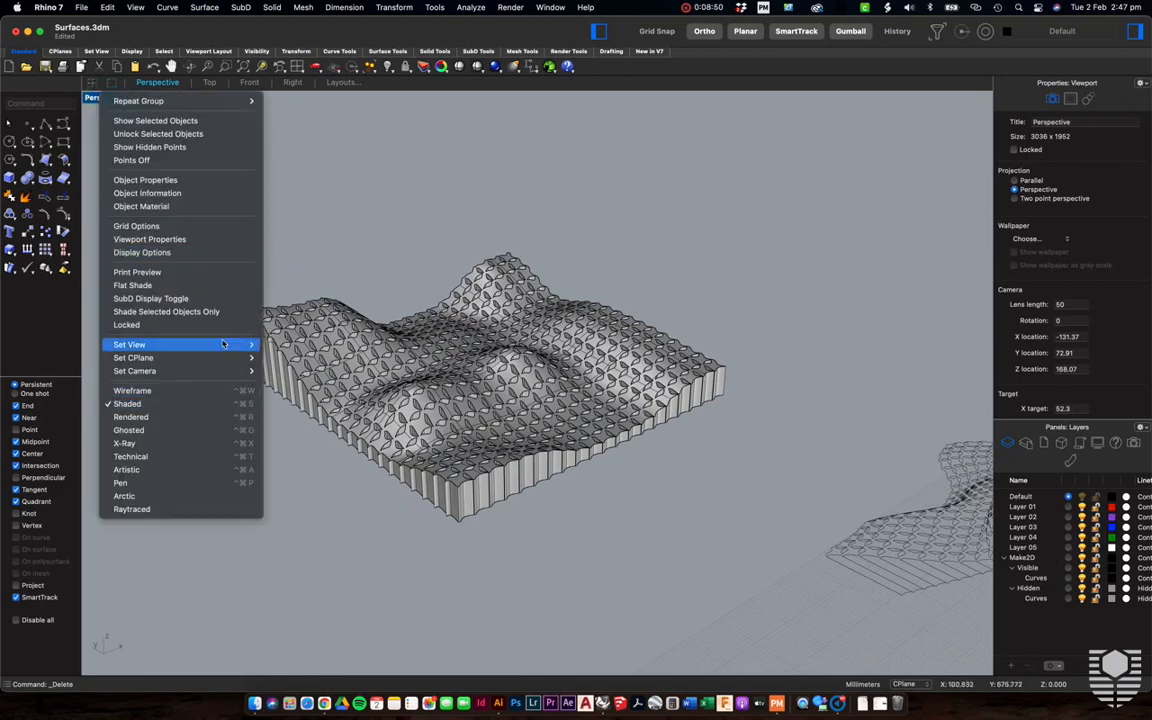
mouse_move(223, 344)
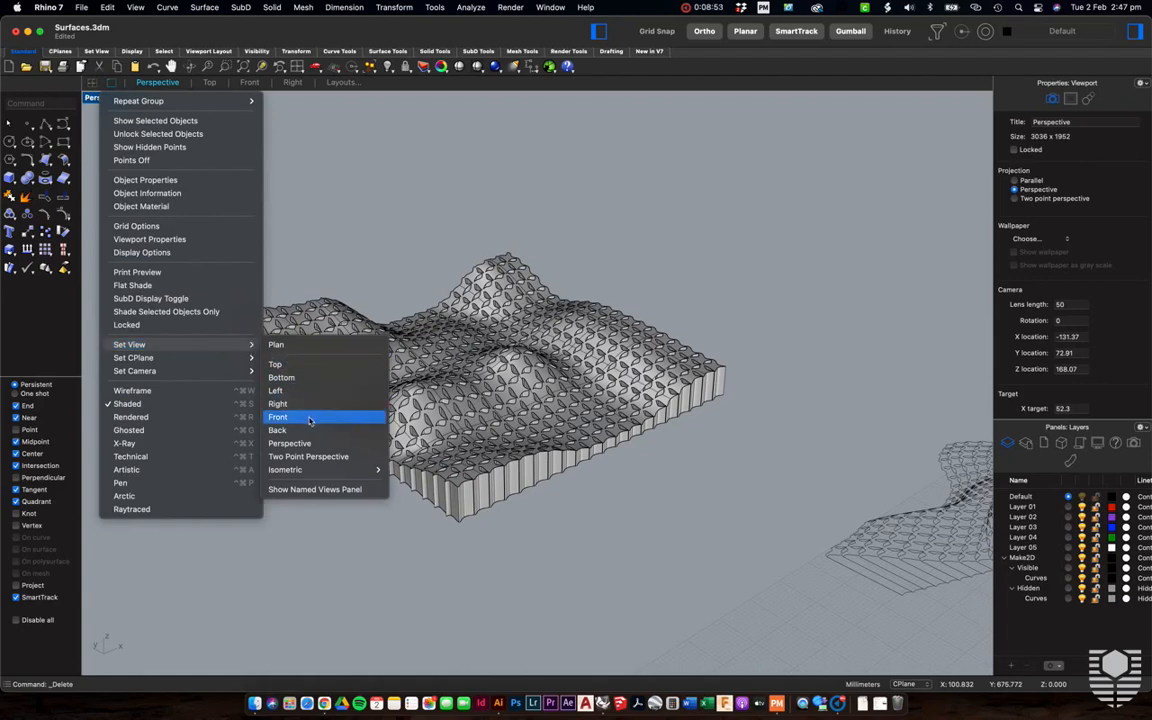
mouse_move(309, 472)
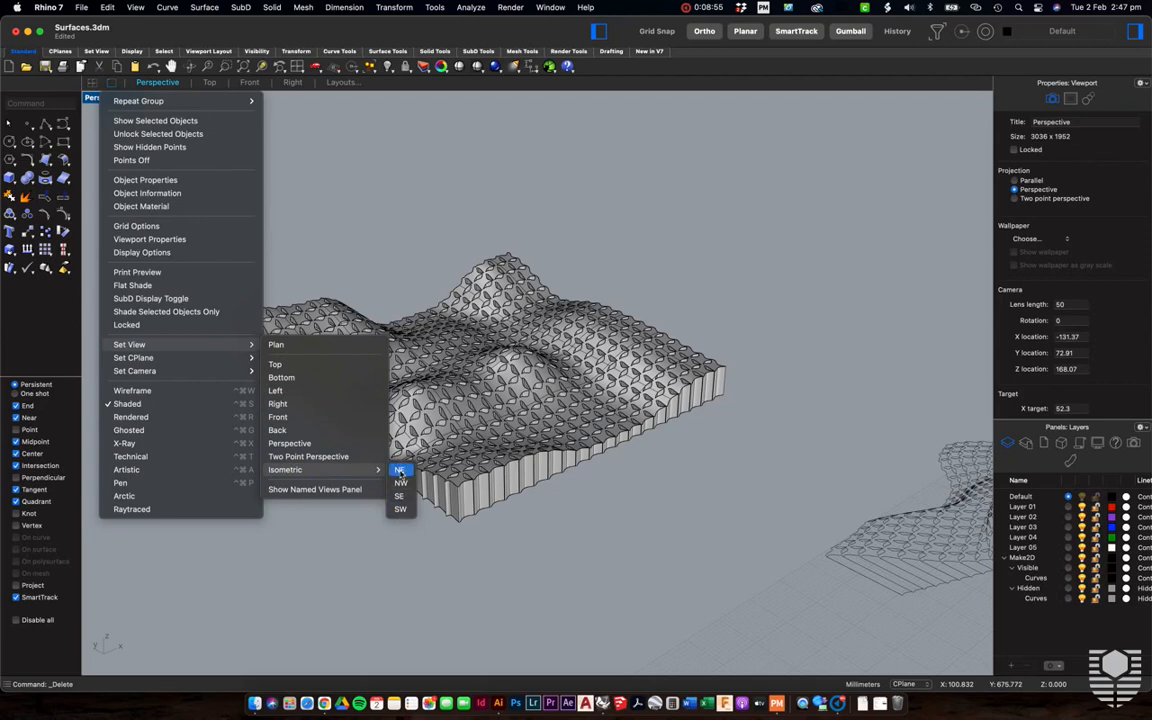
click(400, 511)
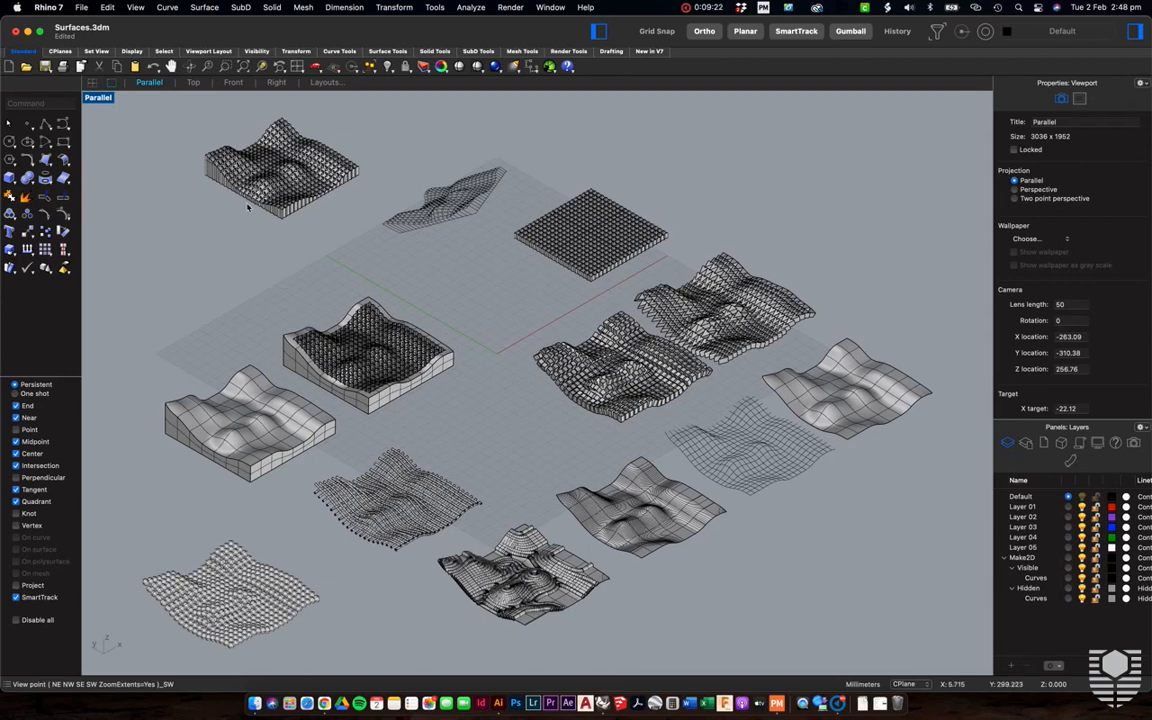
scroll(204, 153, up, 5)
scroll(204, 153, up, 5)
scroll(204, 153, down, 5)
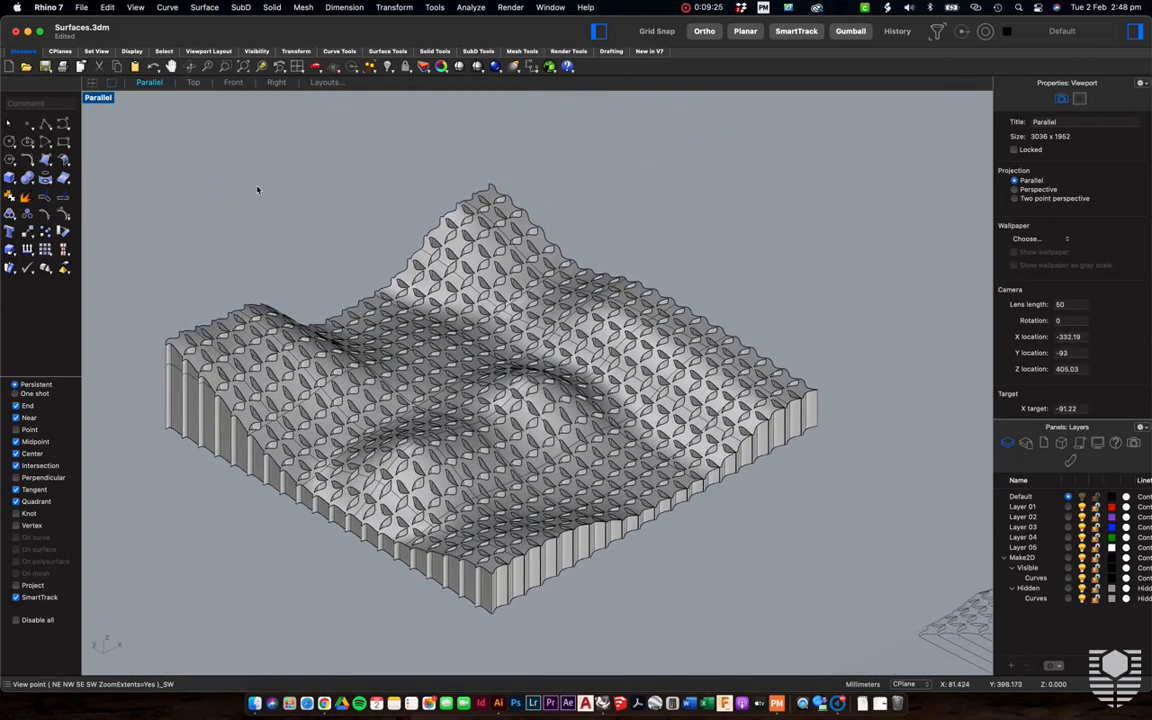
Select the entire wavy star-patterned solid in the isometric view and clear the selection again.
scroll(257, 189, left, 3)
drag(922, 153, 143, 617)
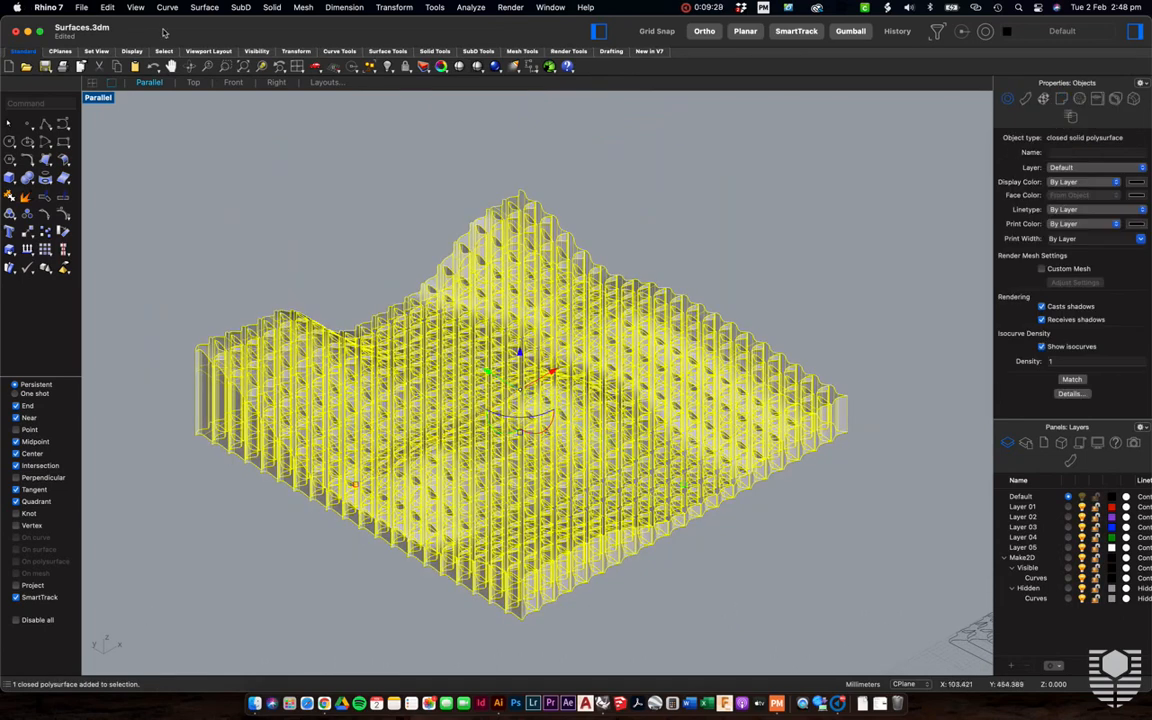
click(252, 166)
scroll(300, 336, down, 3)
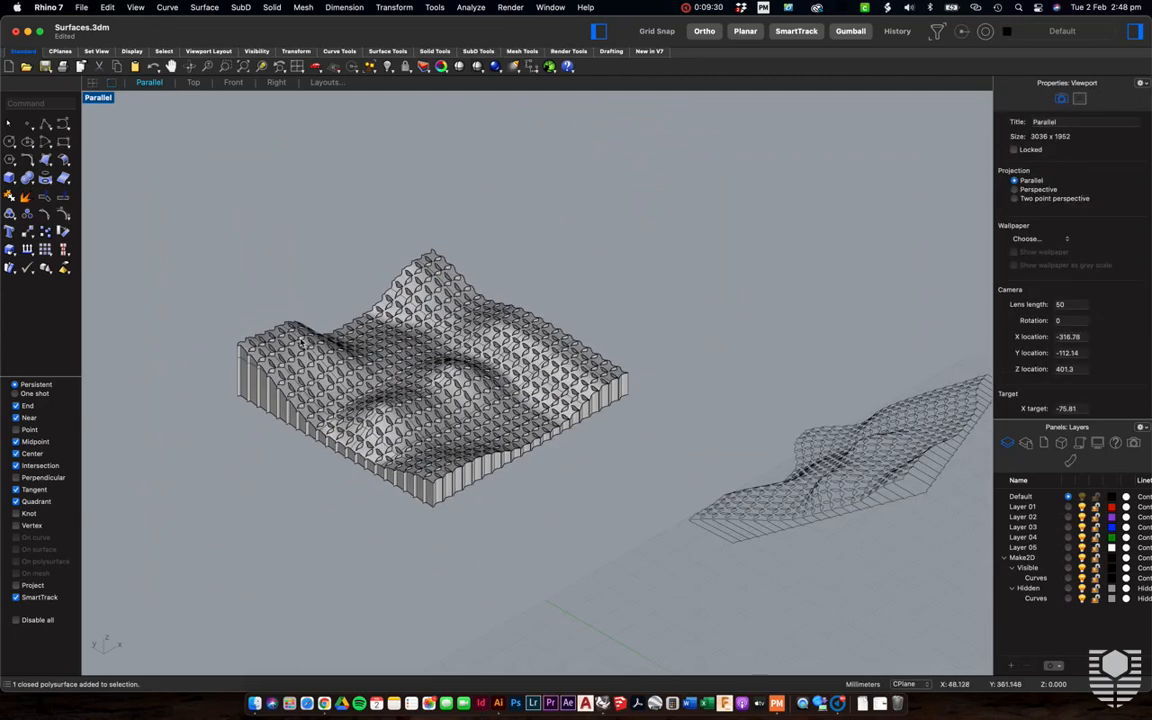
scroll(107, 148, right, 5)
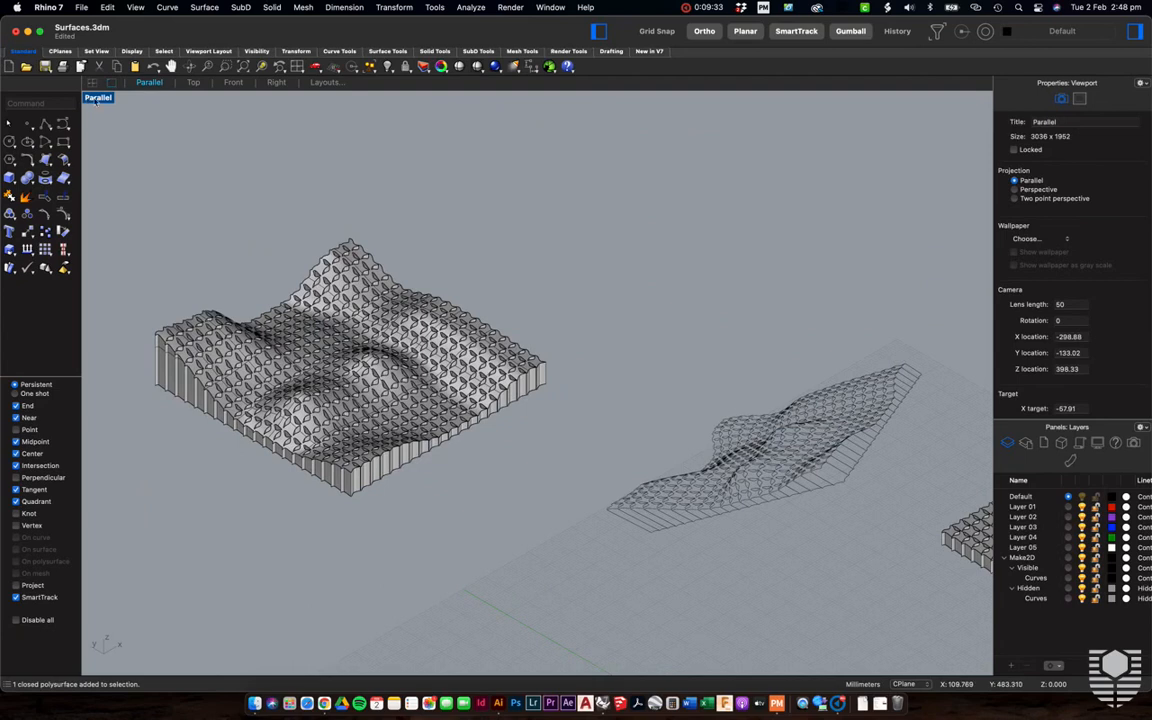
Switch the isometric viewport back to the Perspective view, maximize it, and frame the wavy panel models.
double_click(96, 98)
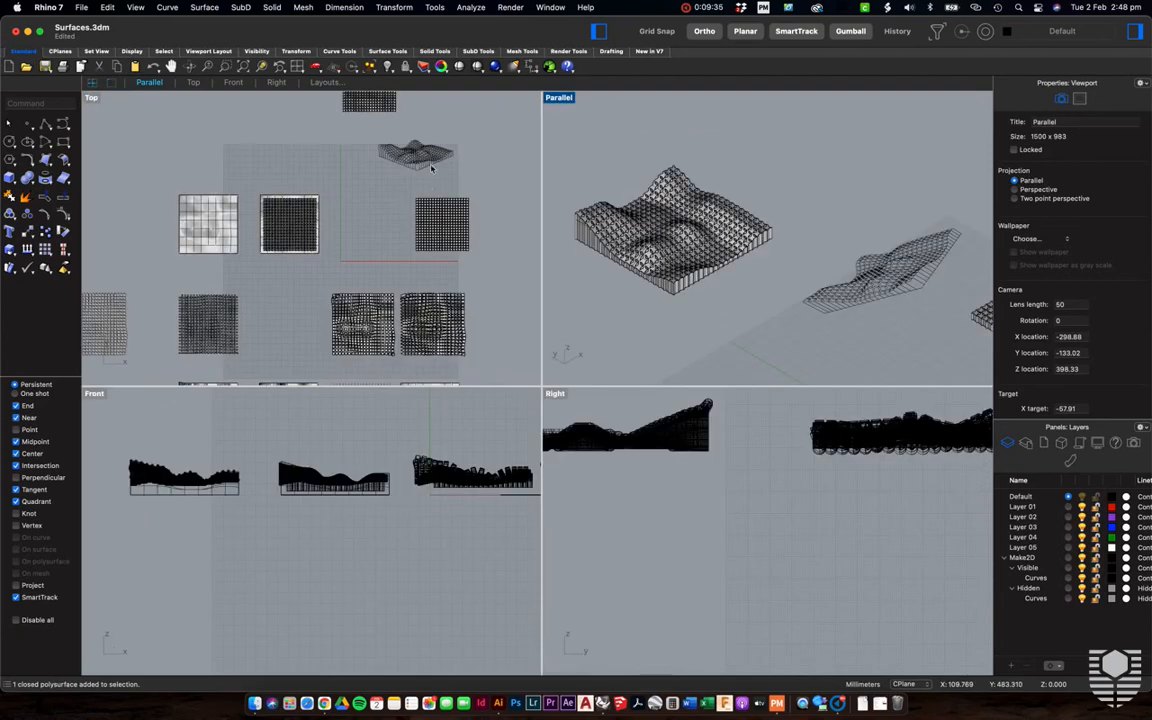
click(561, 99)
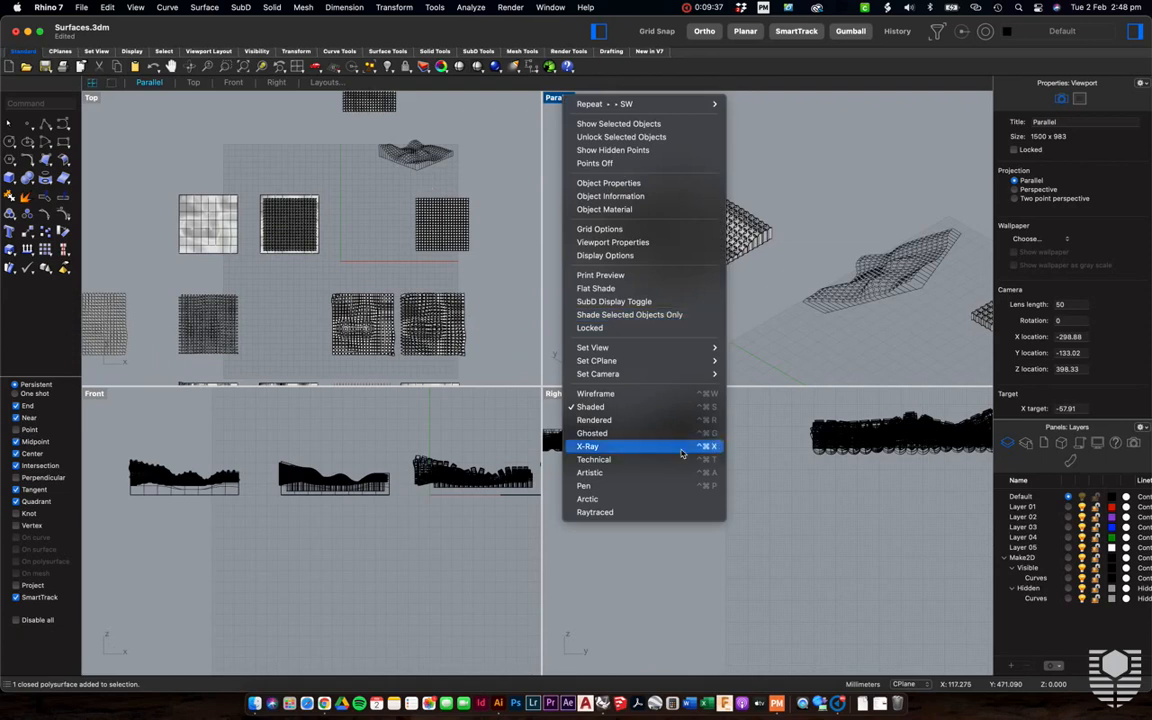
mouse_move(700, 348)
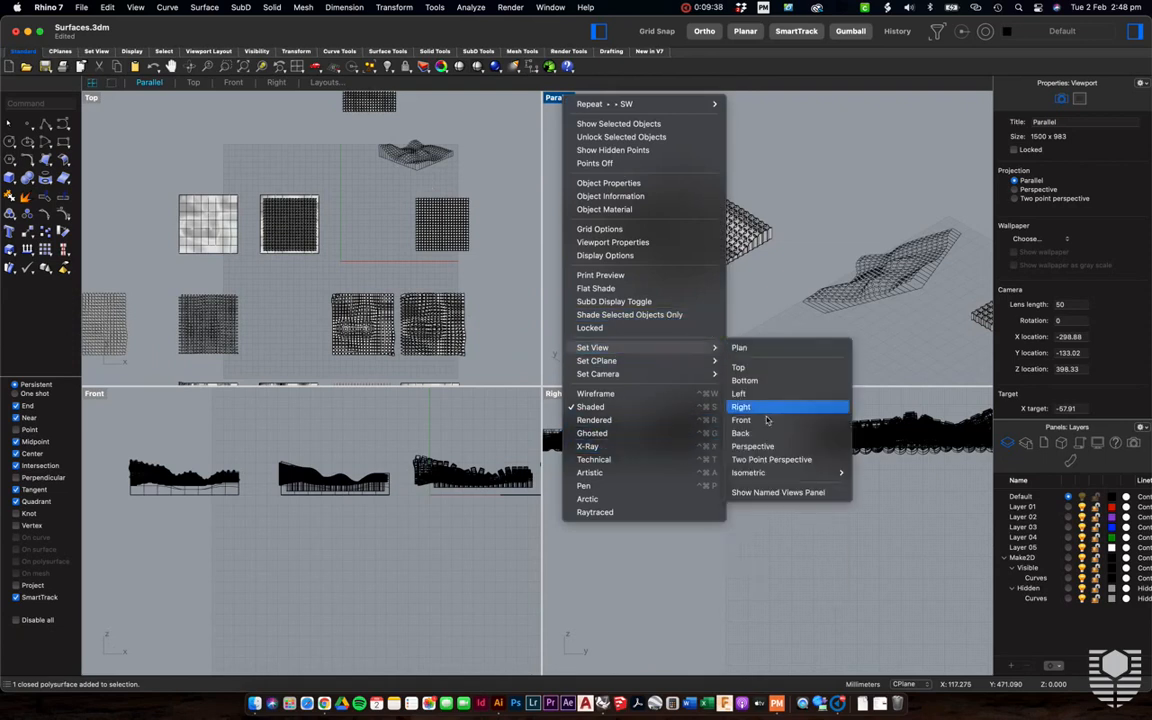
click(761, 447)
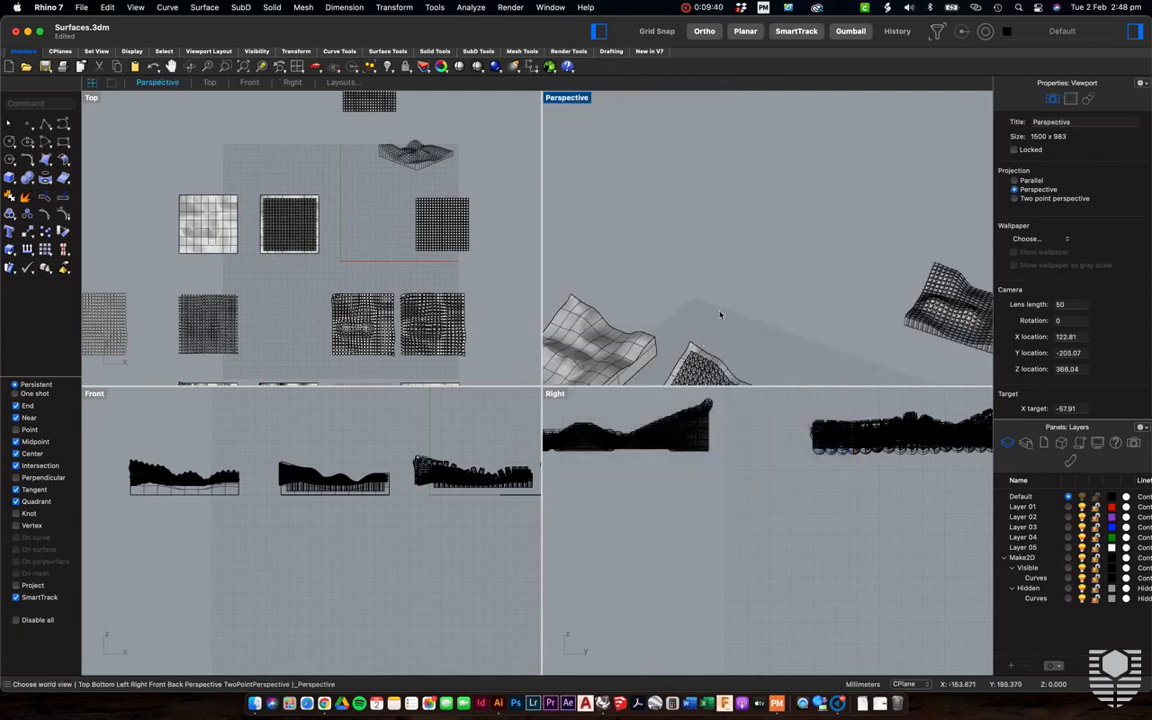
scroll(716, 314, down, 3)
scroll(672, 256, down, 3)
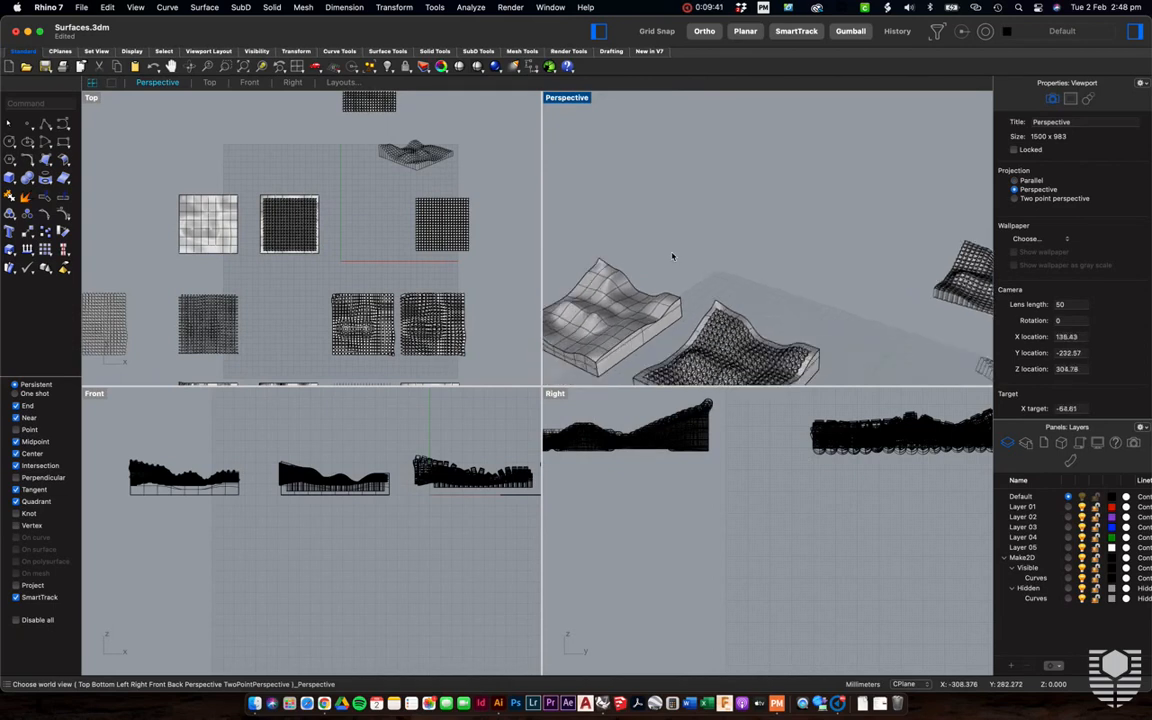
scroll(672, 256, down, 5)
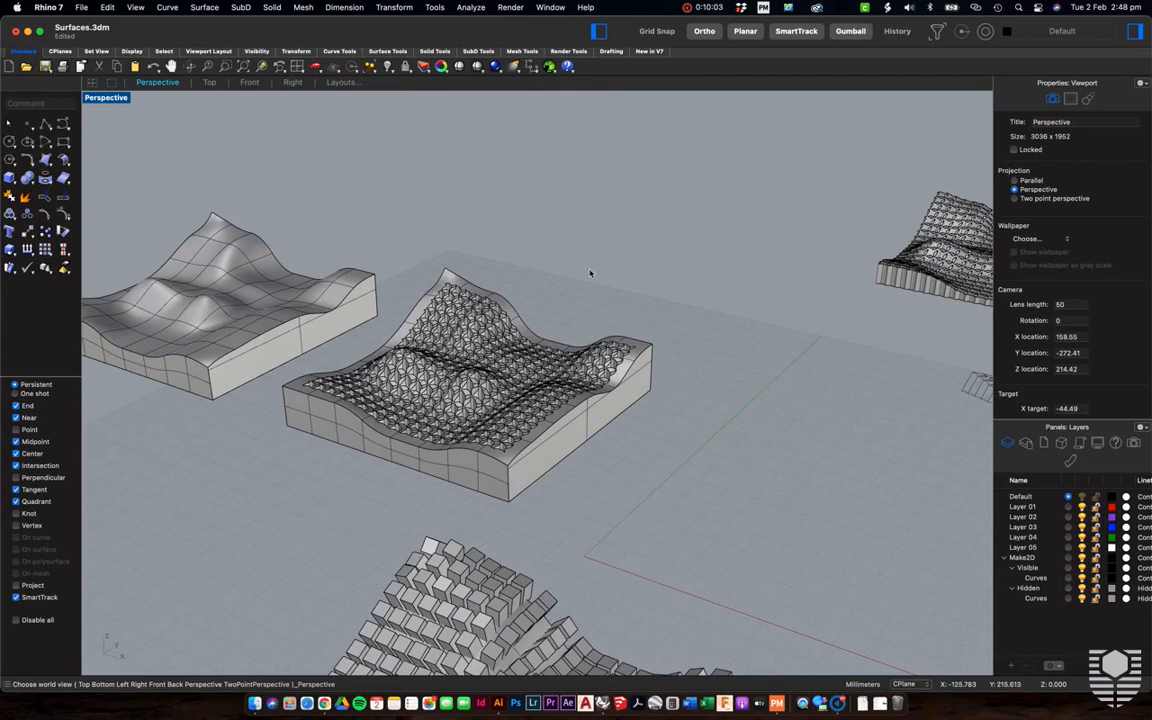
scroll(590, 273, up, 3)
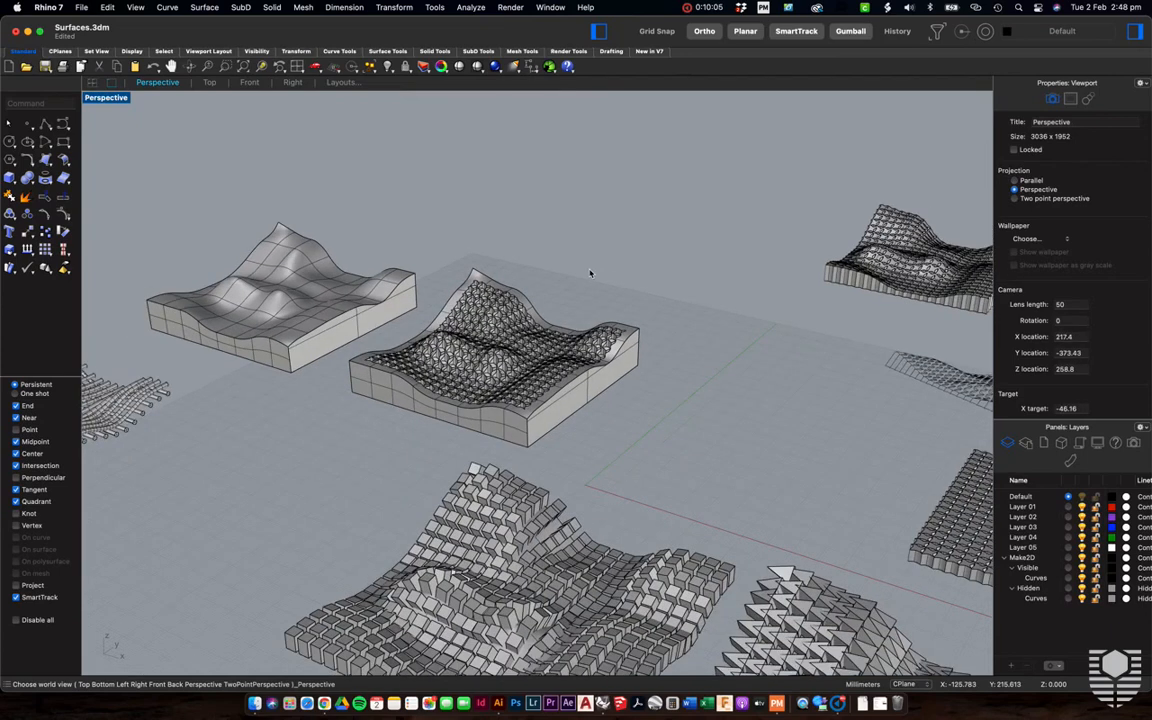
Examine the collection of patterned surface models from several angles and find the wavy model made of triangular blocks.
scroll(590, 273, left, 10)
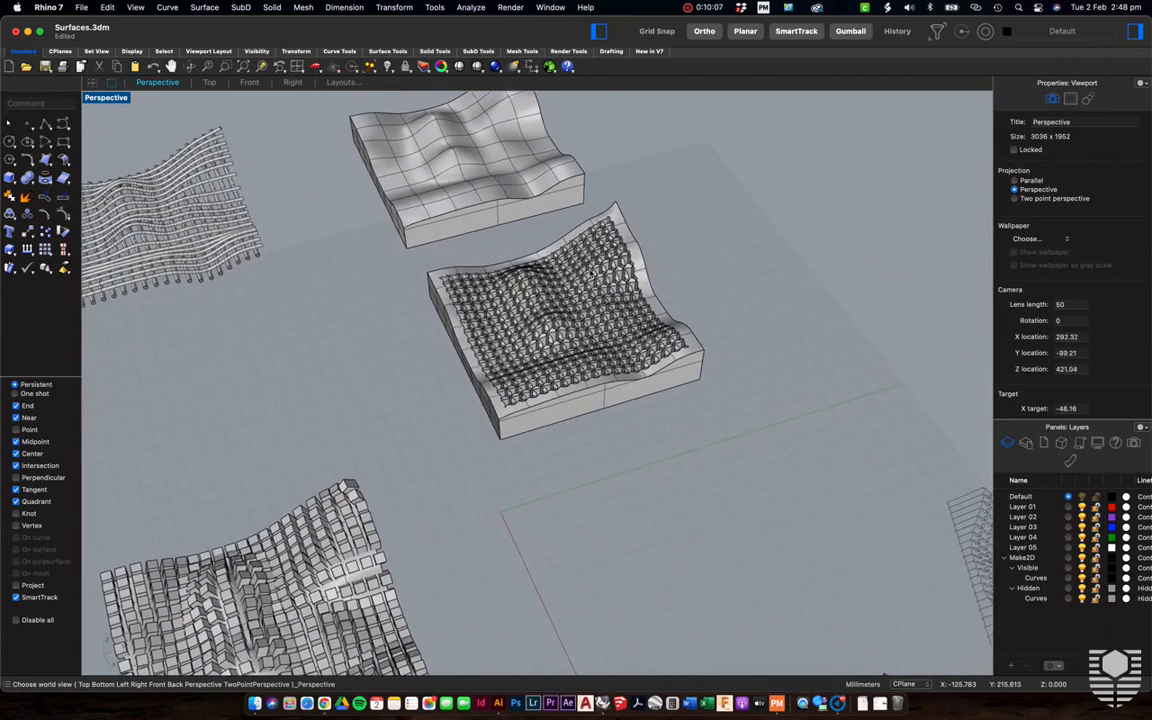
scroll(590, 273, up, 3)
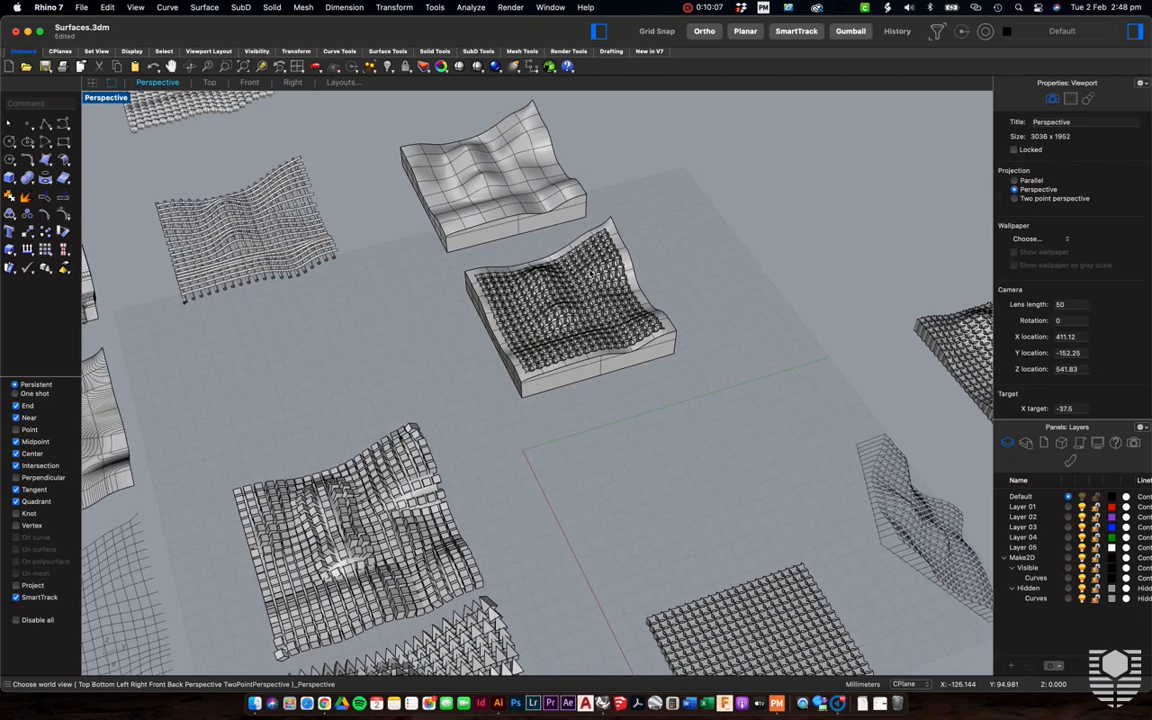
scroll(590, 273, up, 5)
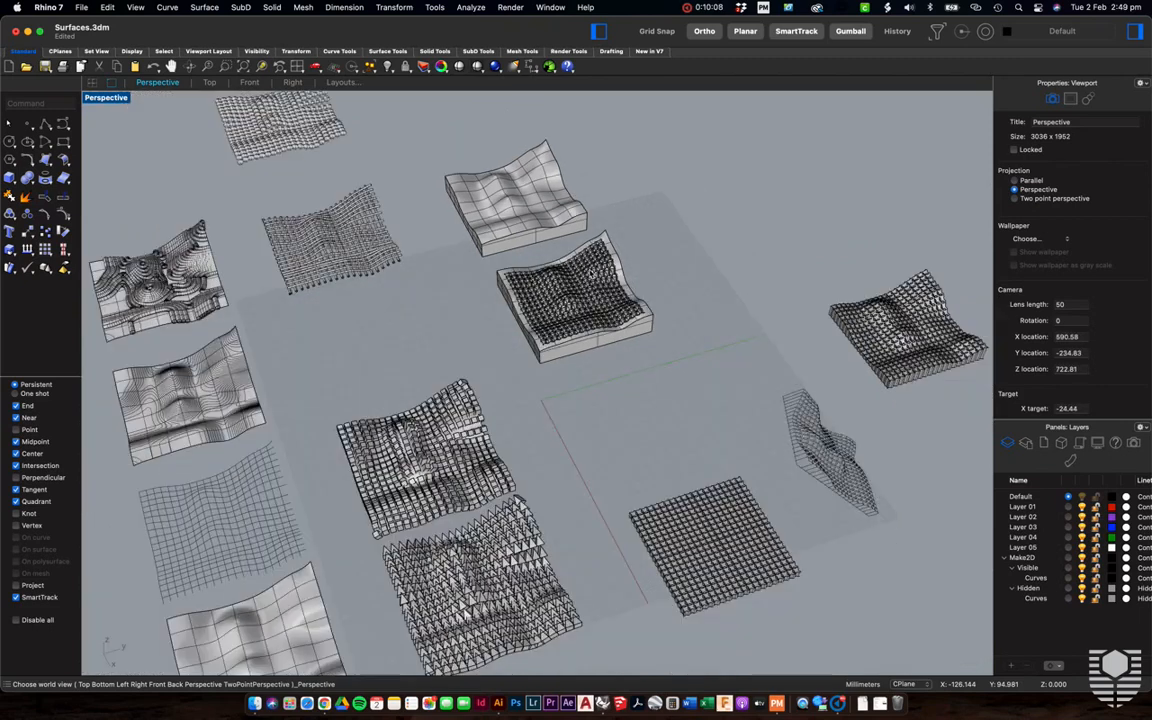
scroll(590, 273, left, 15)
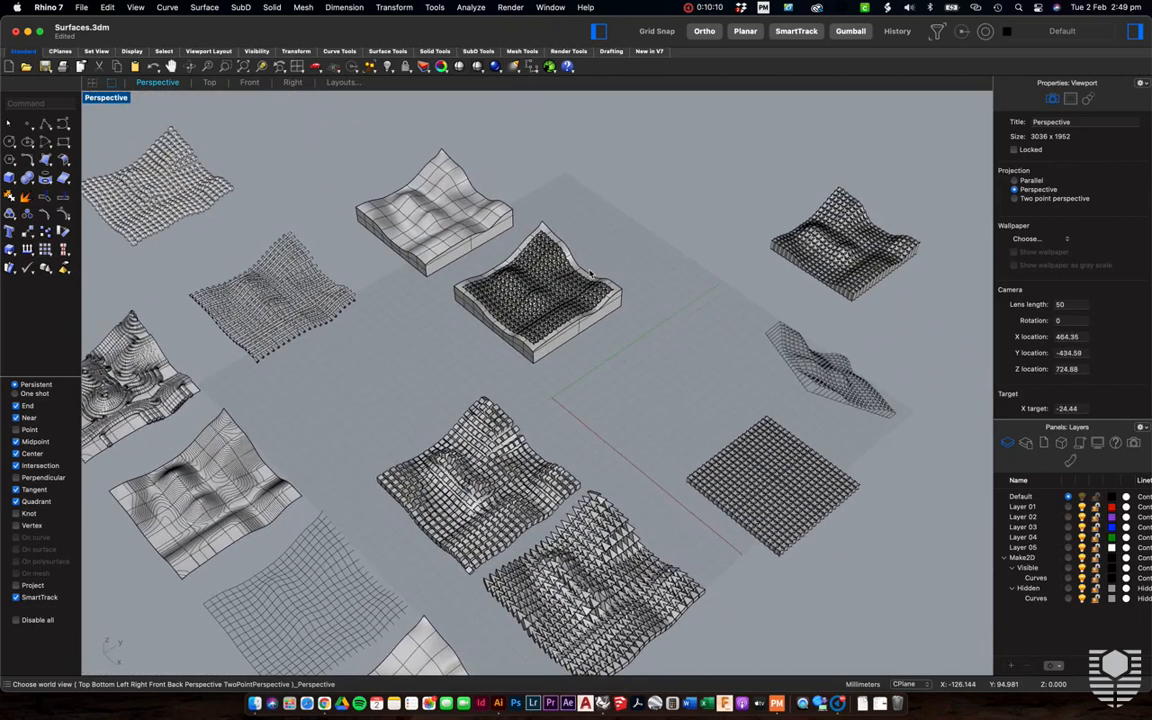
scroll(590, 273, left, 8)
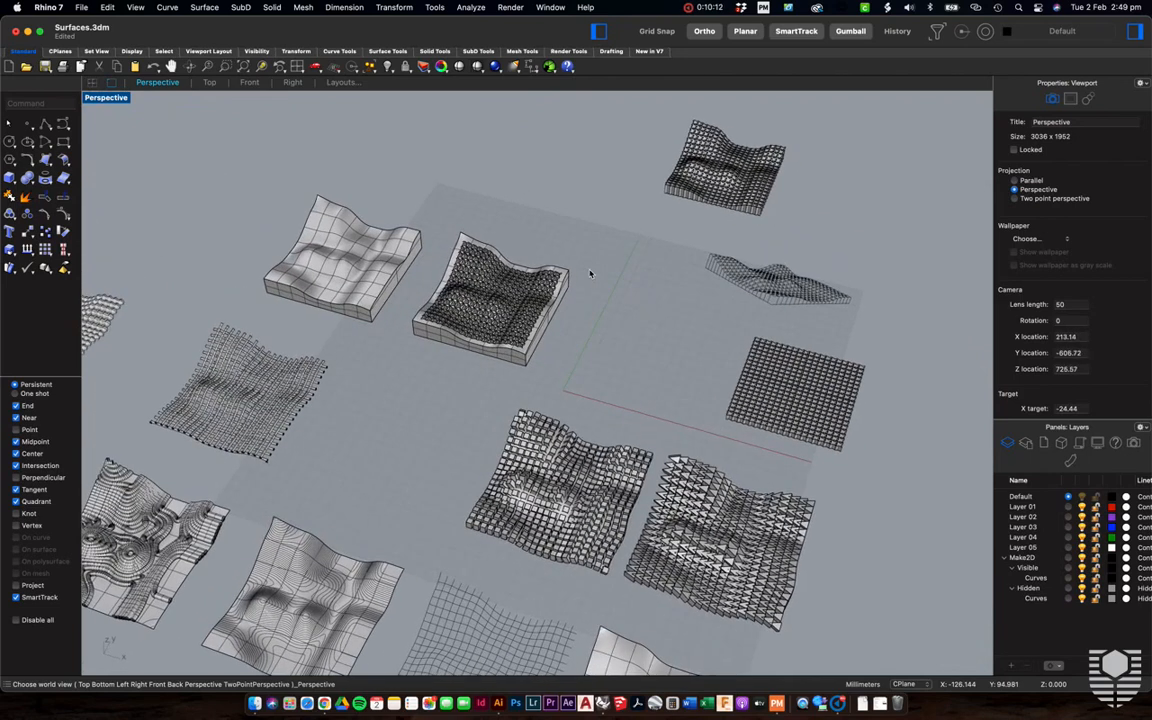
scroll(590, 273, left, 15)
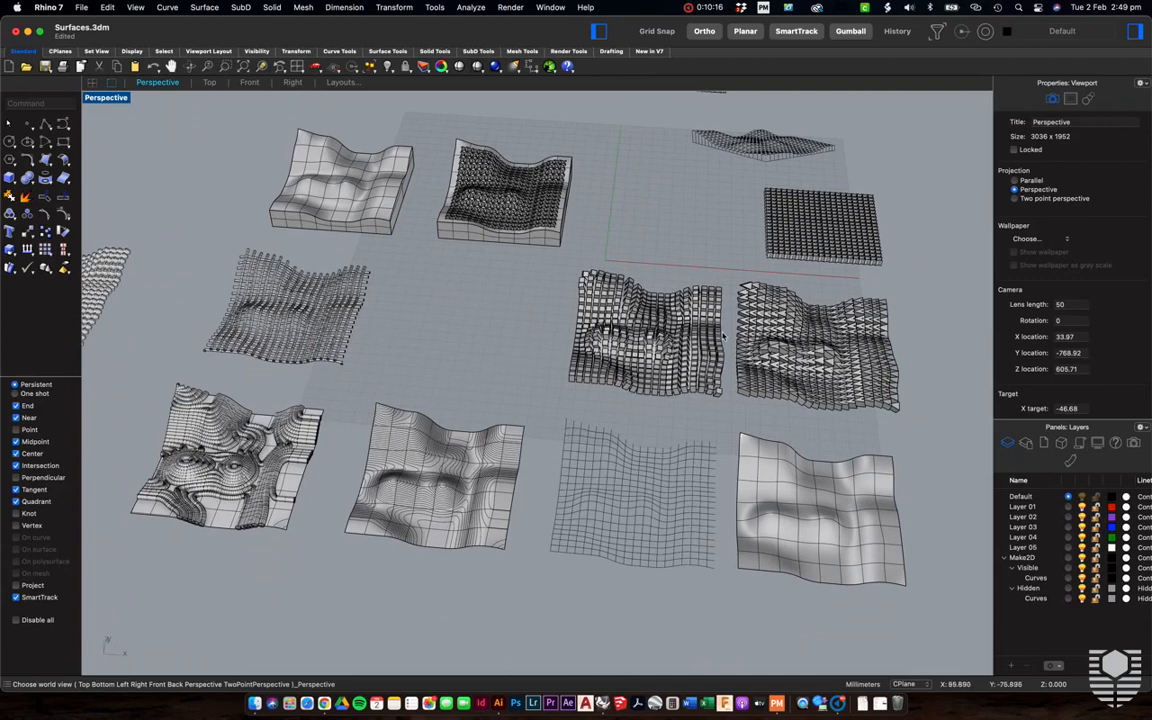
shift+scroll(680, 399, right, 8)
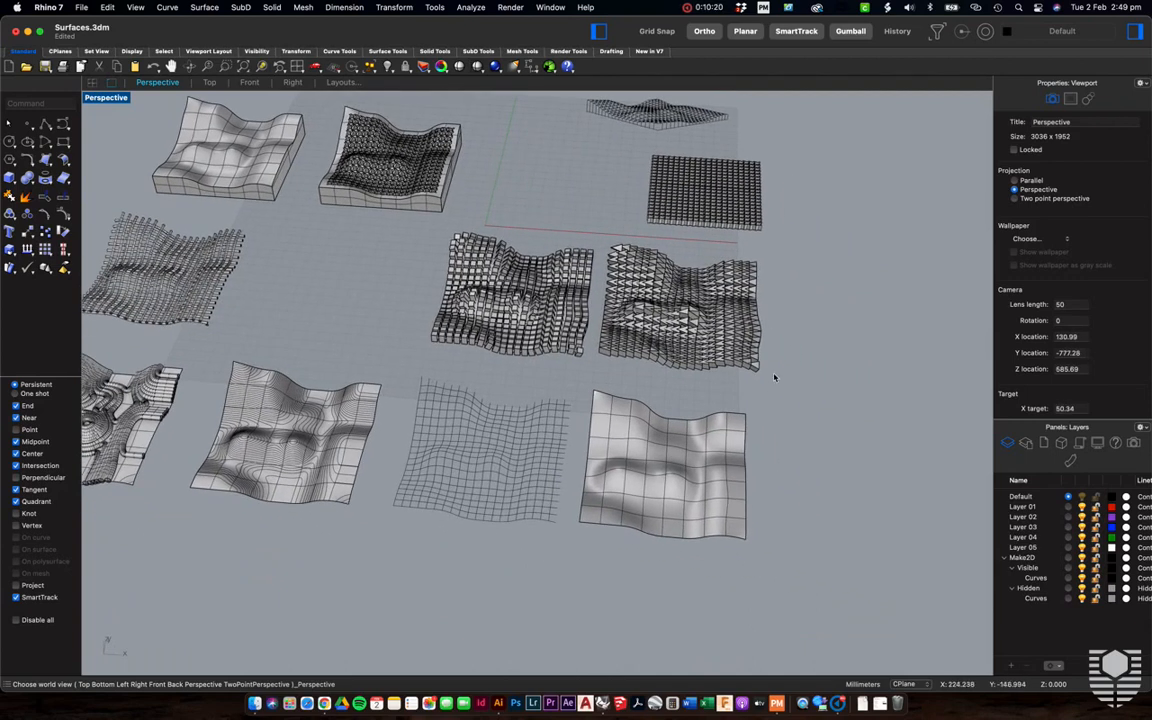
scroll(795, 283, up, 5)
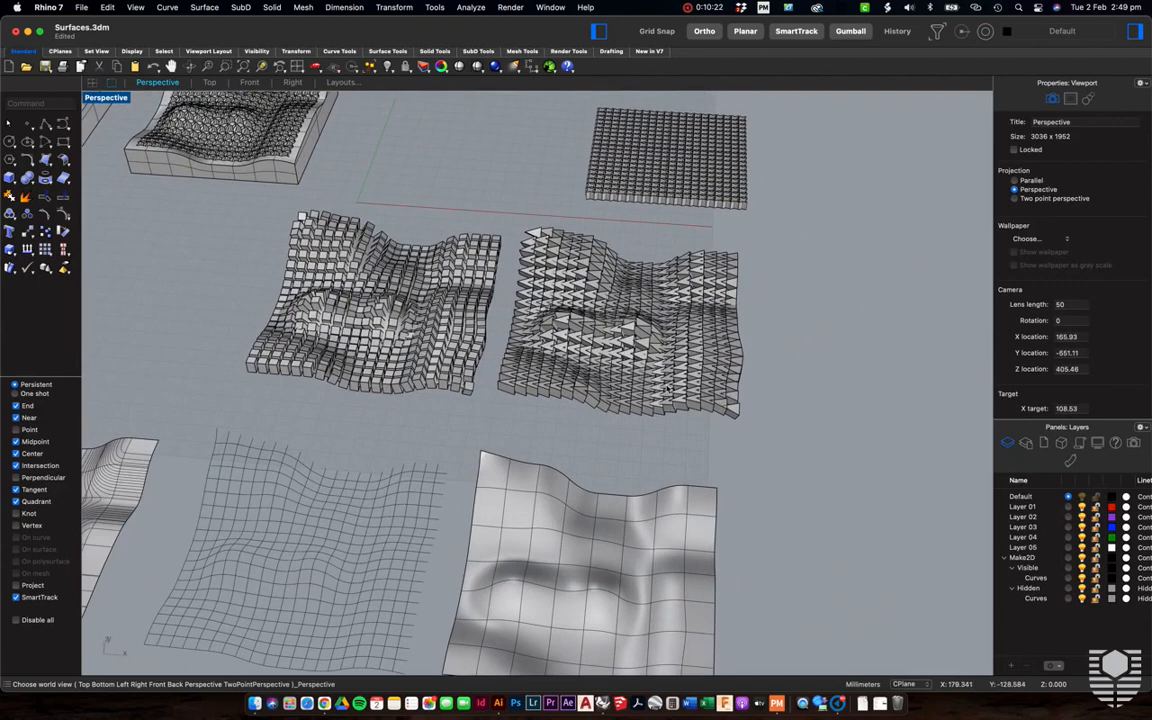
scroll(660, 378, up, 5)
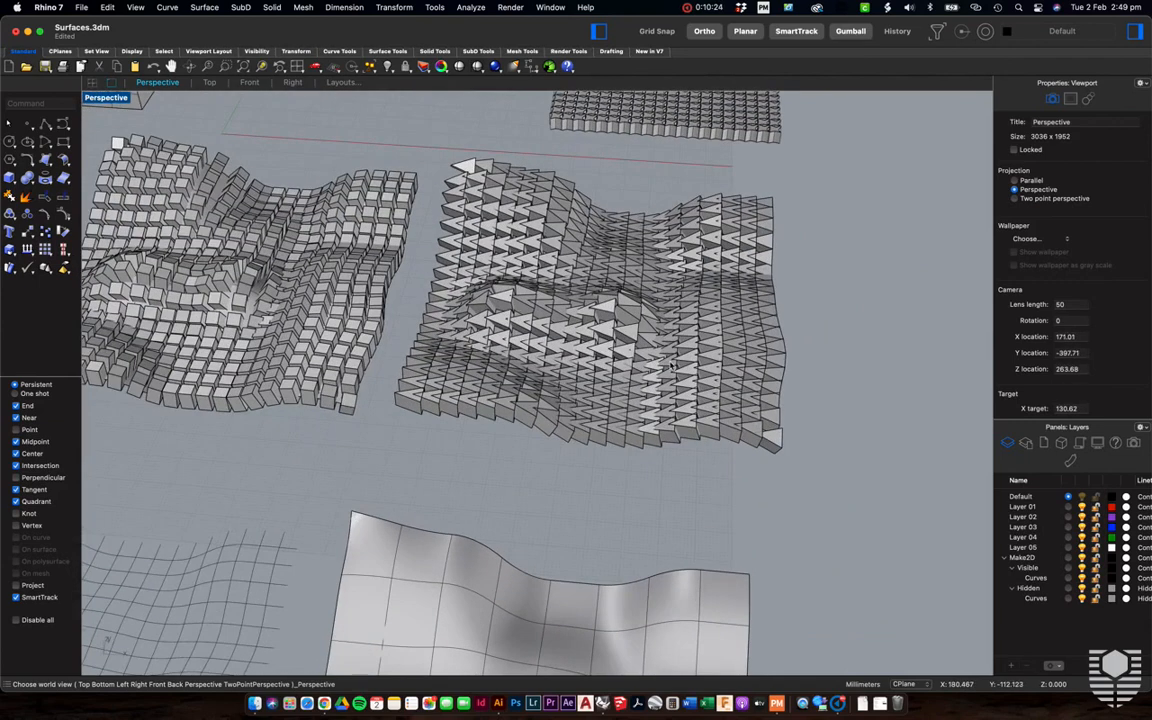
Move the whole triangular-block surface model along the X direction into the empty area away from the other models.
right_drag(671, 366, 670, 364)
scroll(671, 364, down, 5)
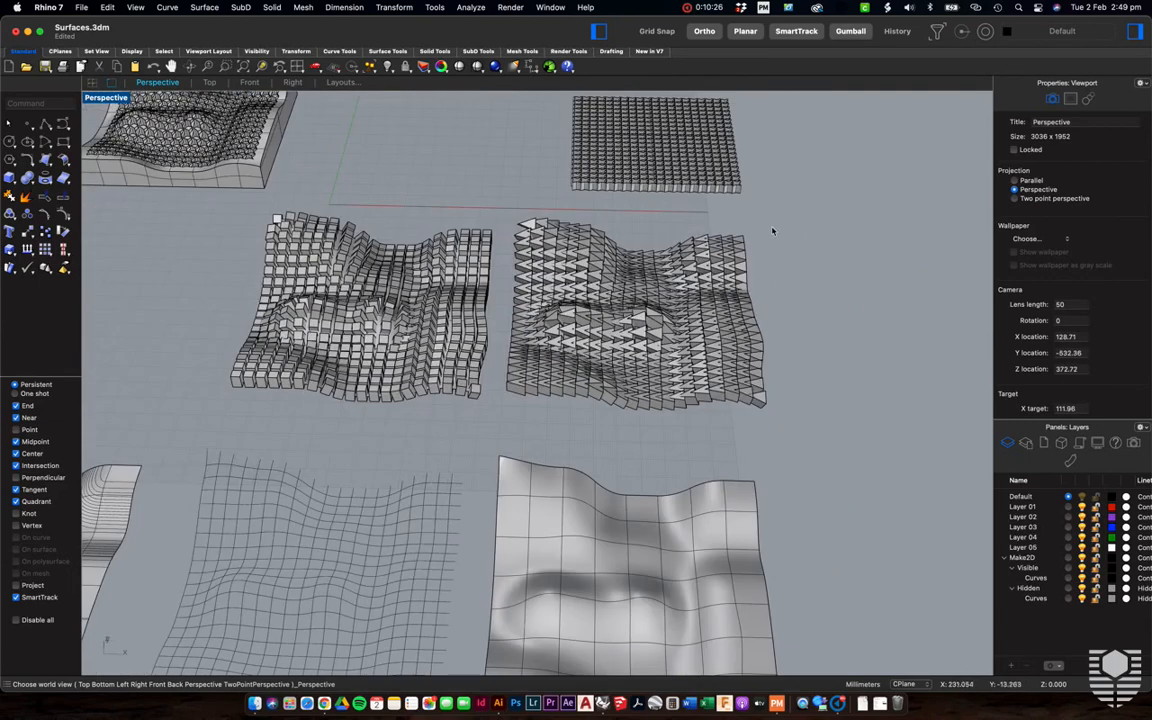
drag(771, 224, 506, 424)
drag(650, 309, 935, 300)
shift+right_drag(698, 303, 443, 319)
drag(722, 331, 848, 333)
click(811, 213)
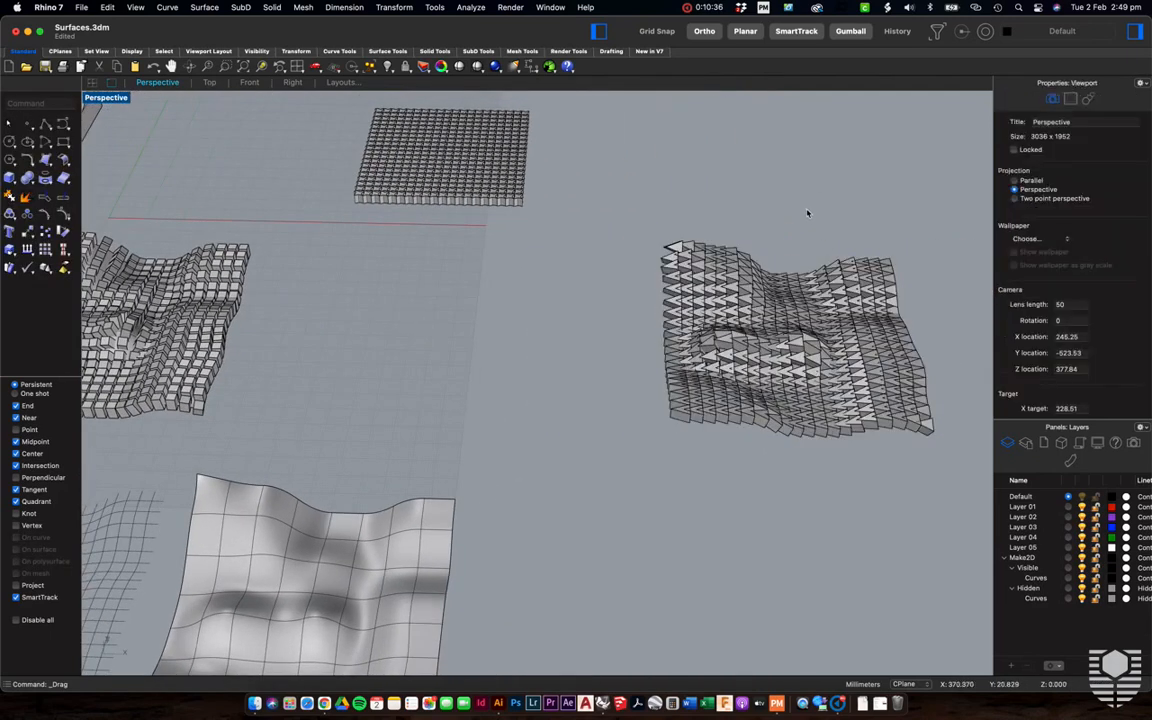
shift+right_drag(807, 212, 671, 217)
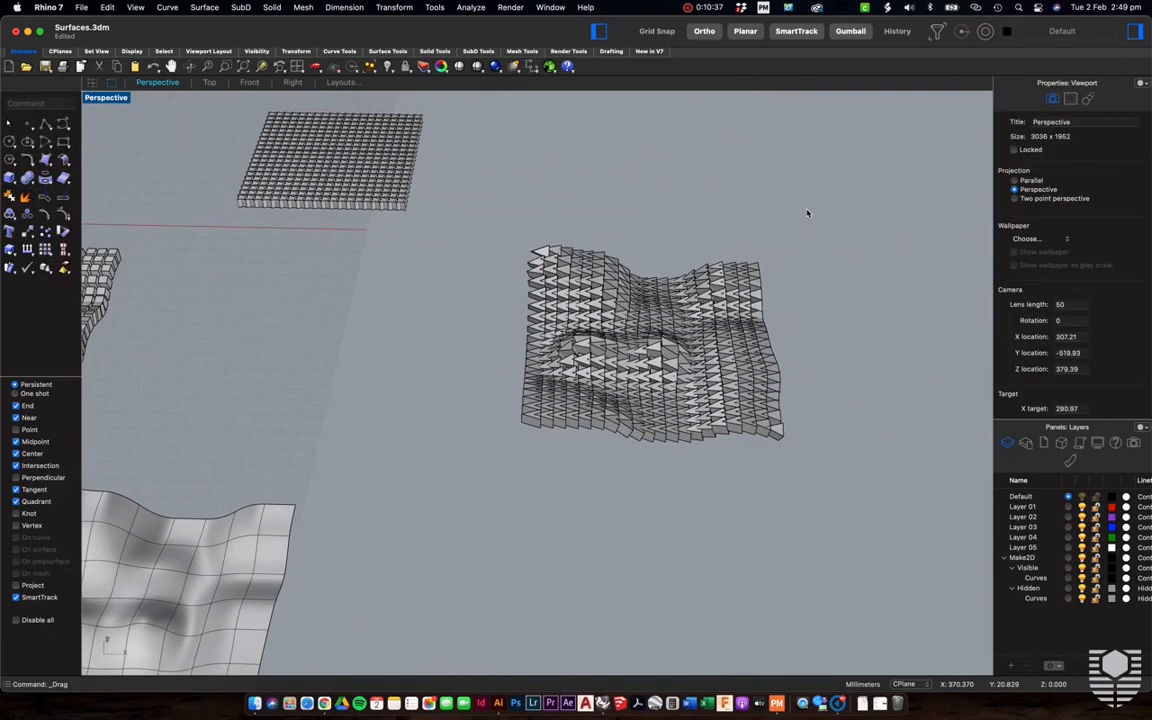
Create section curves through the entire triangular-block model with a section line running across its middle along the X direction.
click(171, 12)
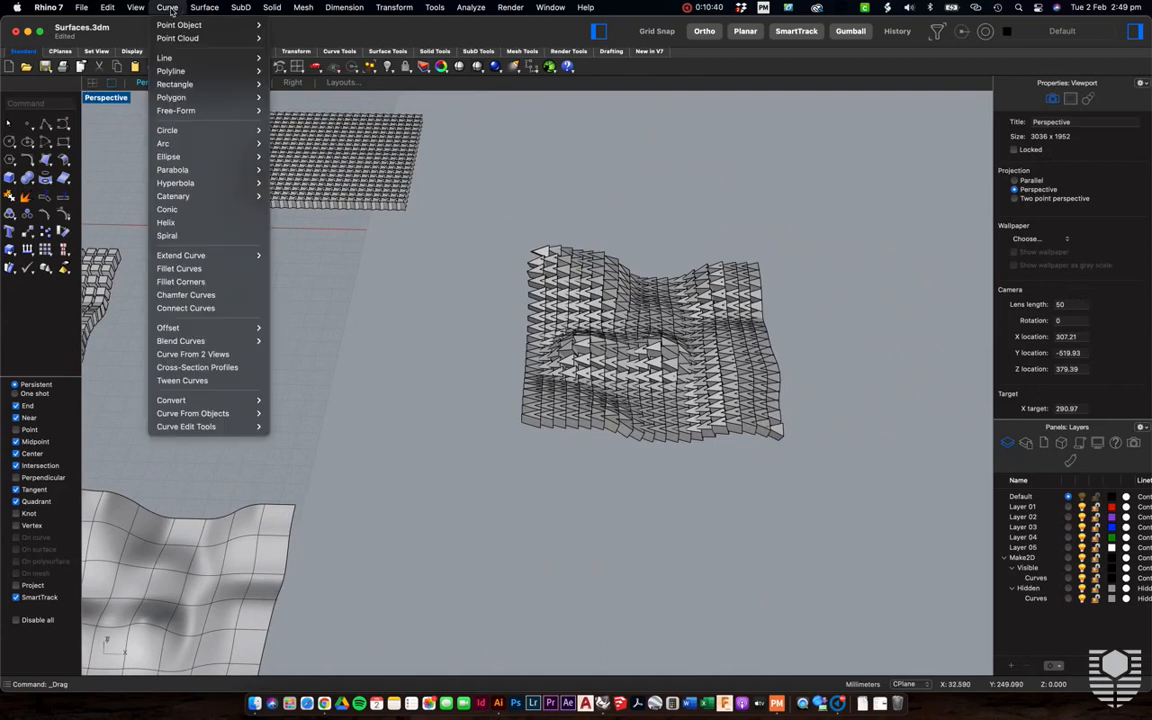
mouse_move(237, 415)
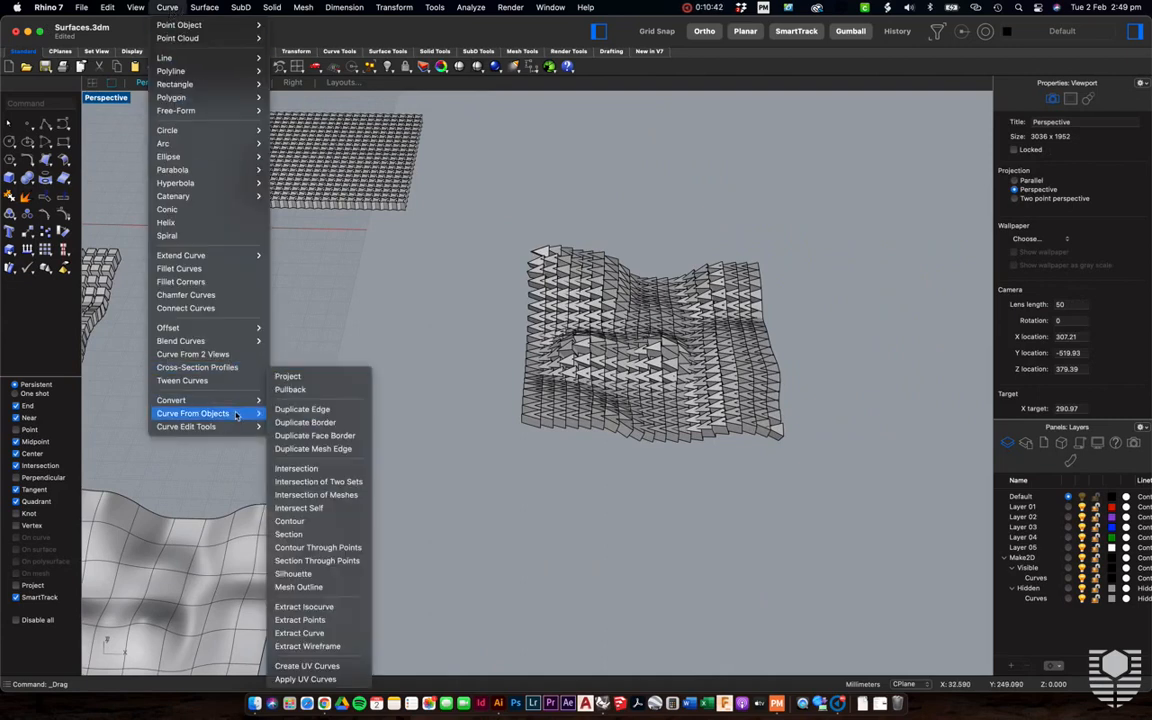
click(327, 541)
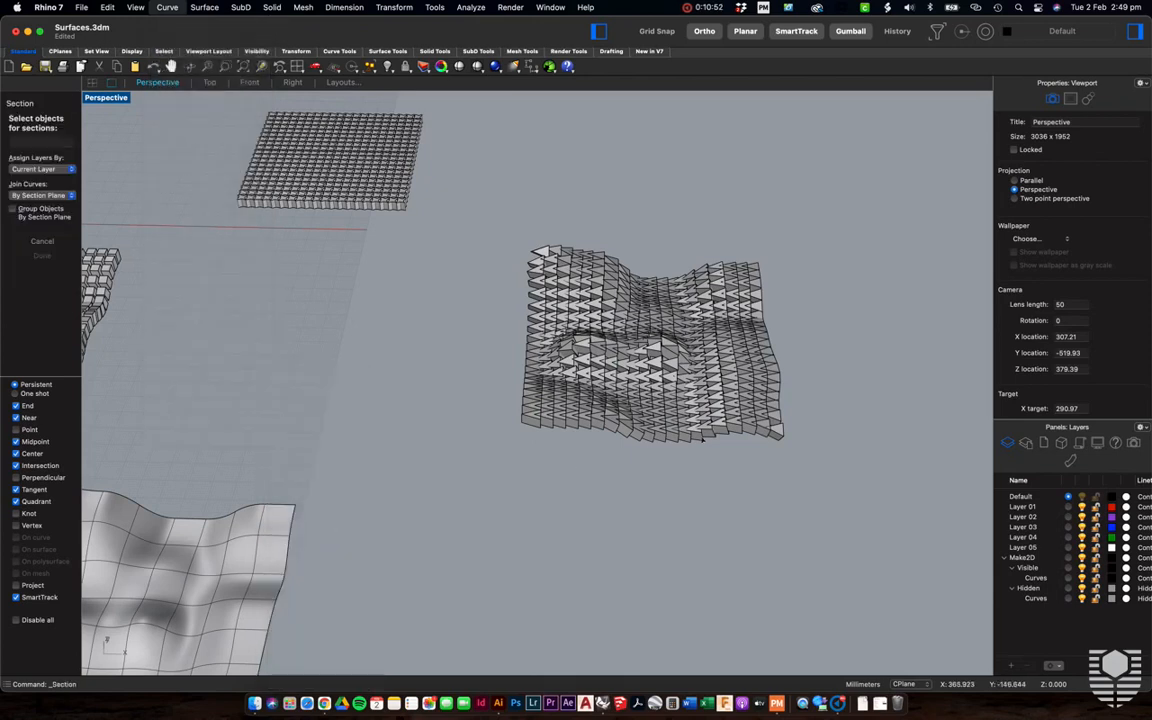
drag(844, 526, 501, 203)
key(Return)
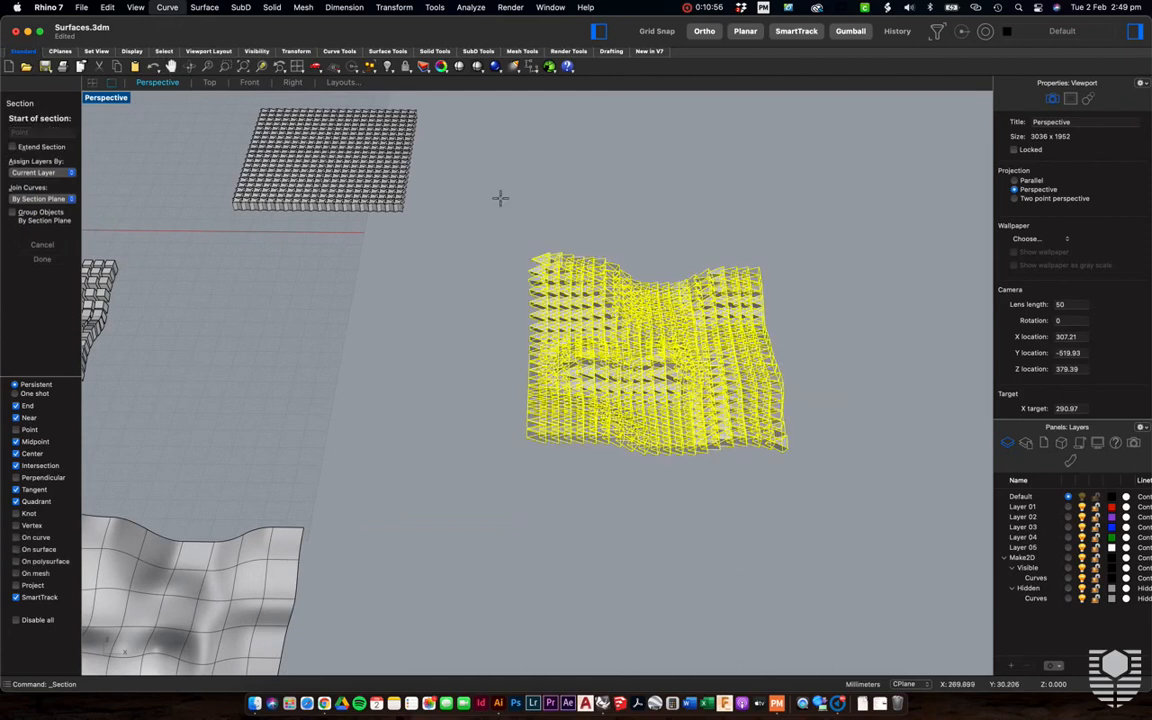
scroll(684, 300, up, 3)
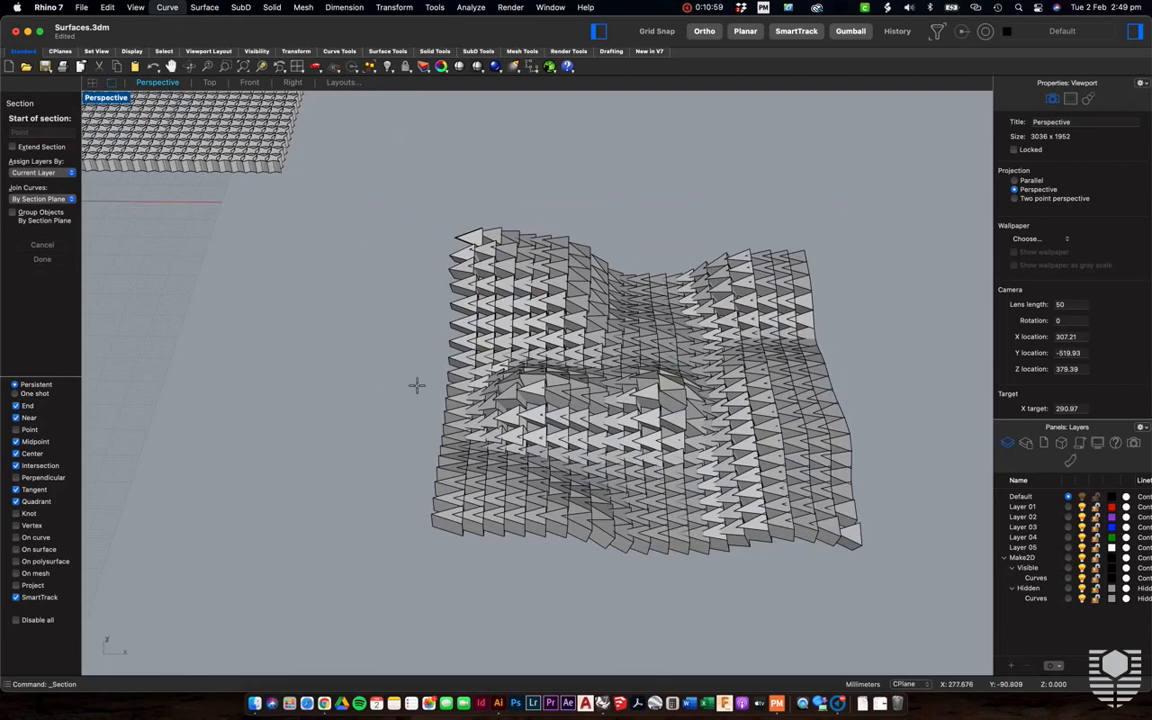
scroll(416, 385, left, 10)
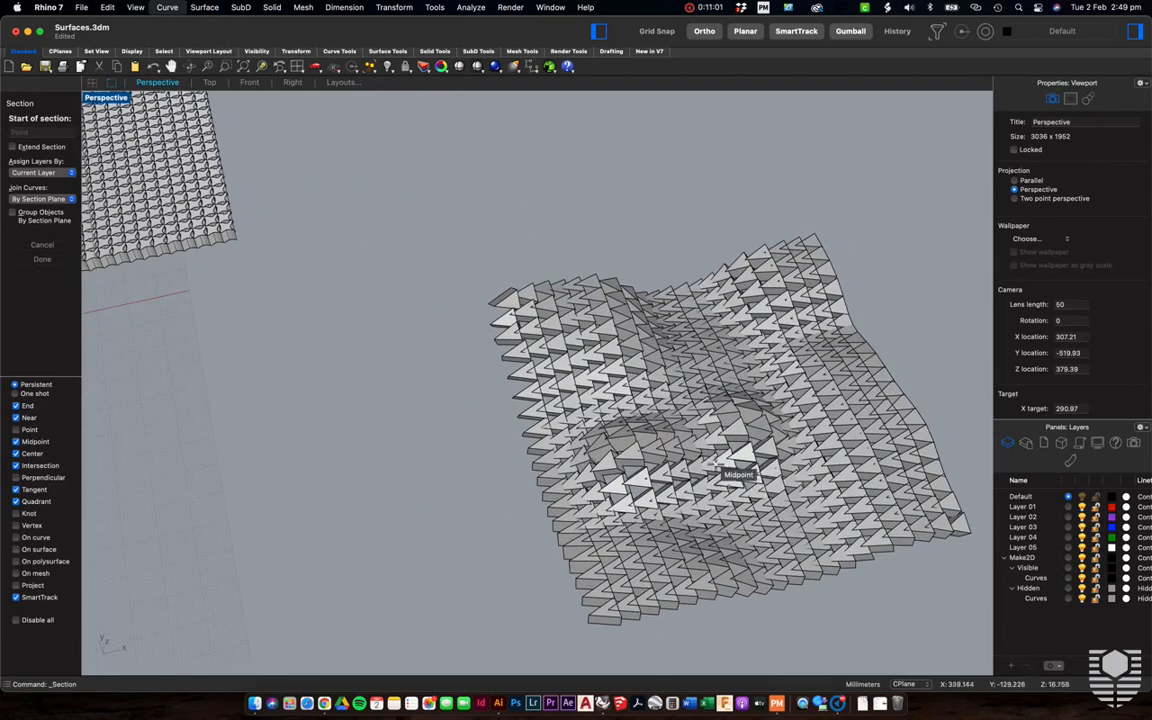
click(457, 524)
scroll(700, 500, right, 10)
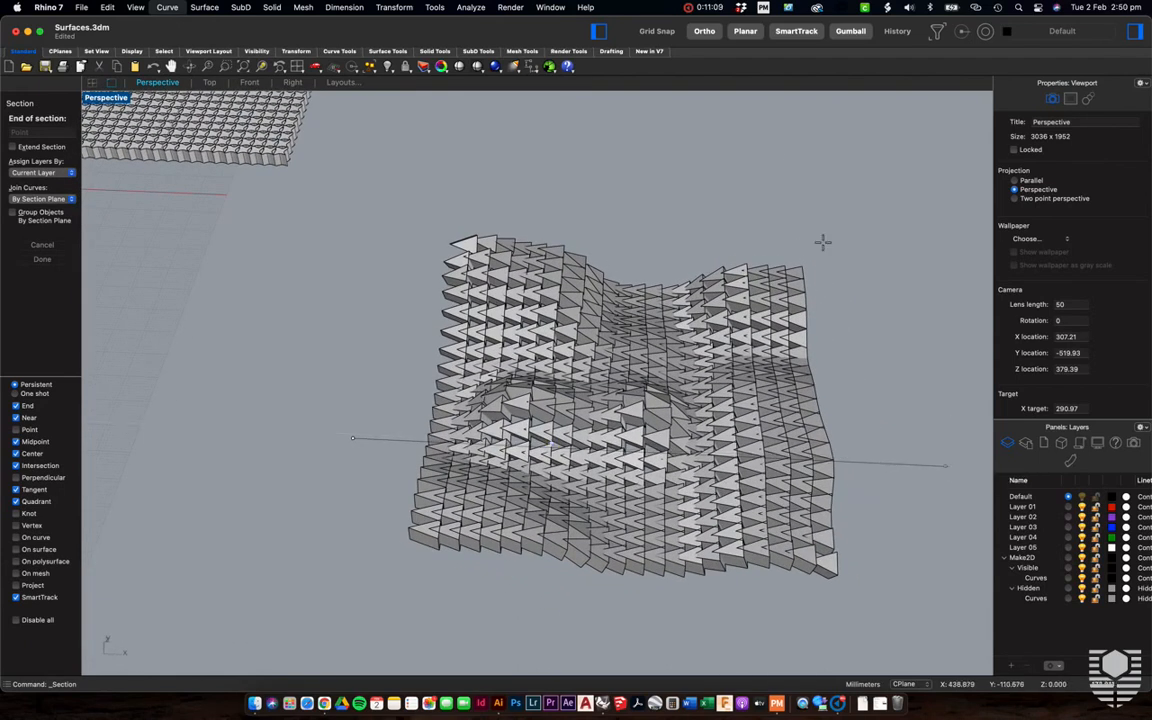
click(918, 486)
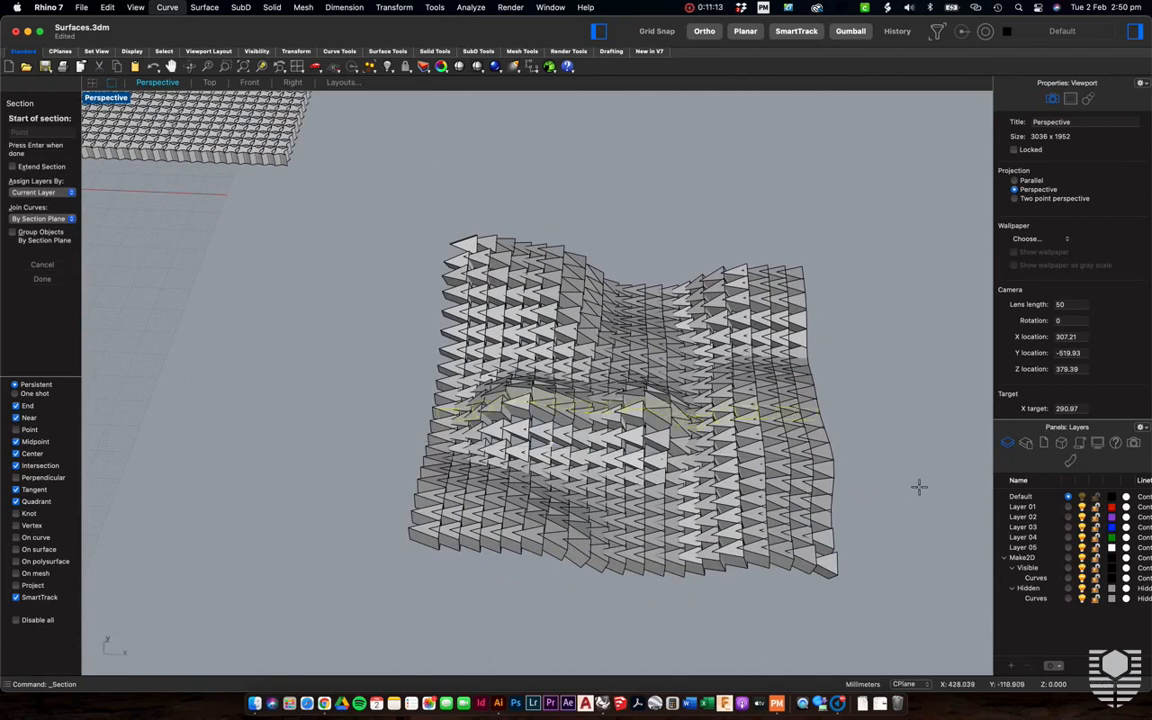
scroll(918, 486, down, 5)
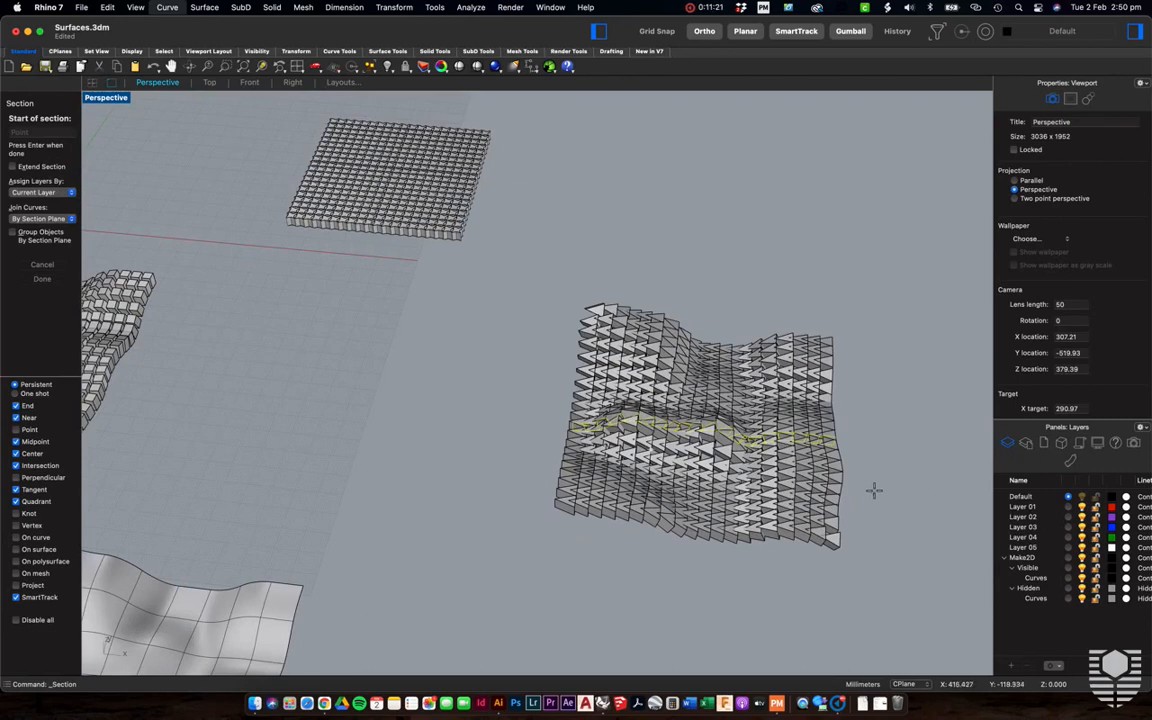
key(Return)
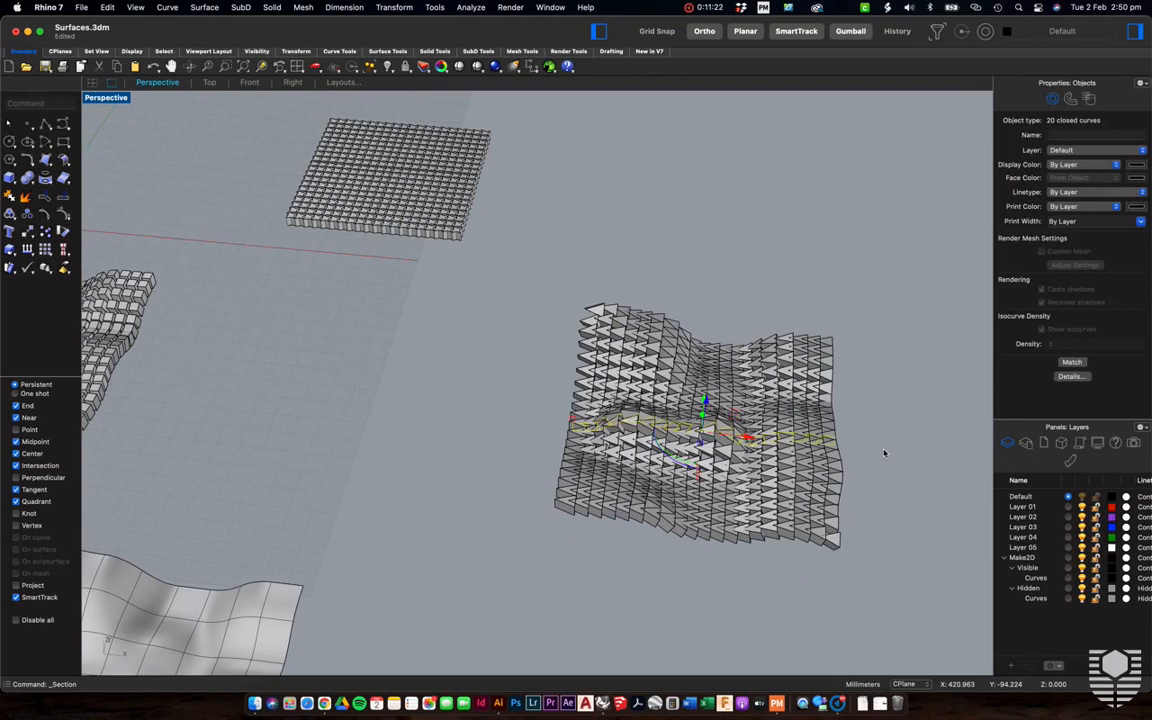
Group the new section curves and move them along the Y direction into the clear space behind the triangular-block model.
text(Group)
key(Return)
drag(704, 400, 704, 236)
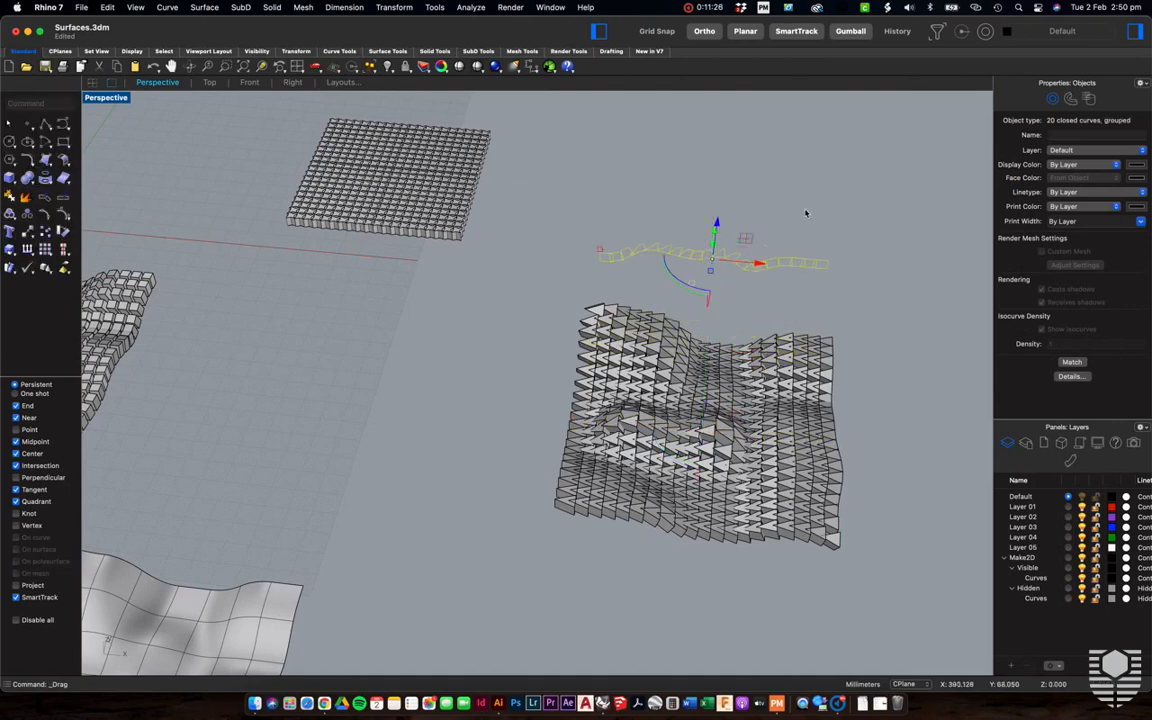
click(805, 213)
scroll(805, 213, up, 6)
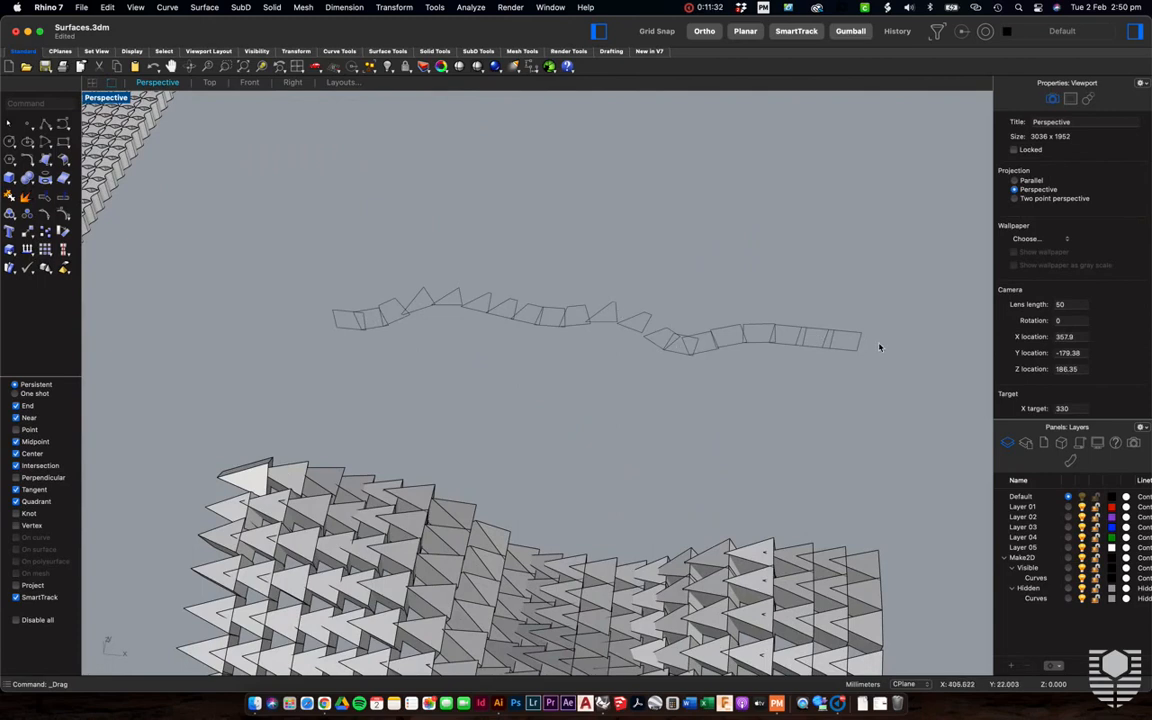
Survey the collection of models and find the plain wavy surface beside the grid of curves.
scroll(880, 347, down, 4)
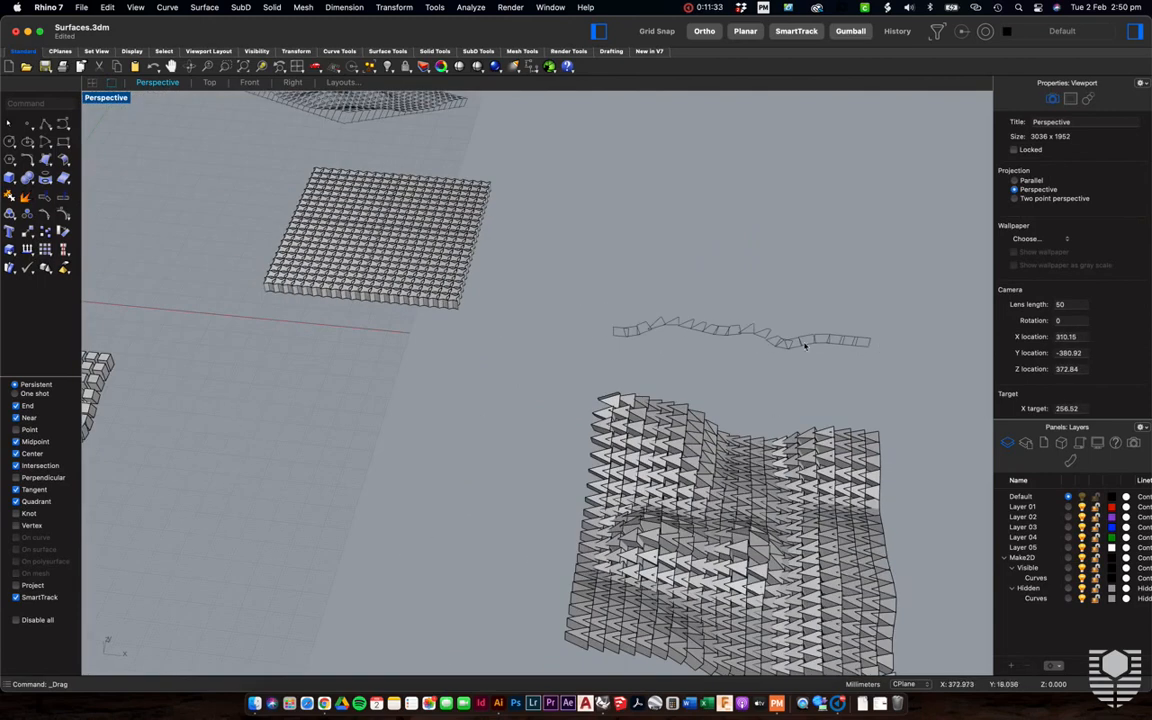
scroll(668, 427, down, 4)
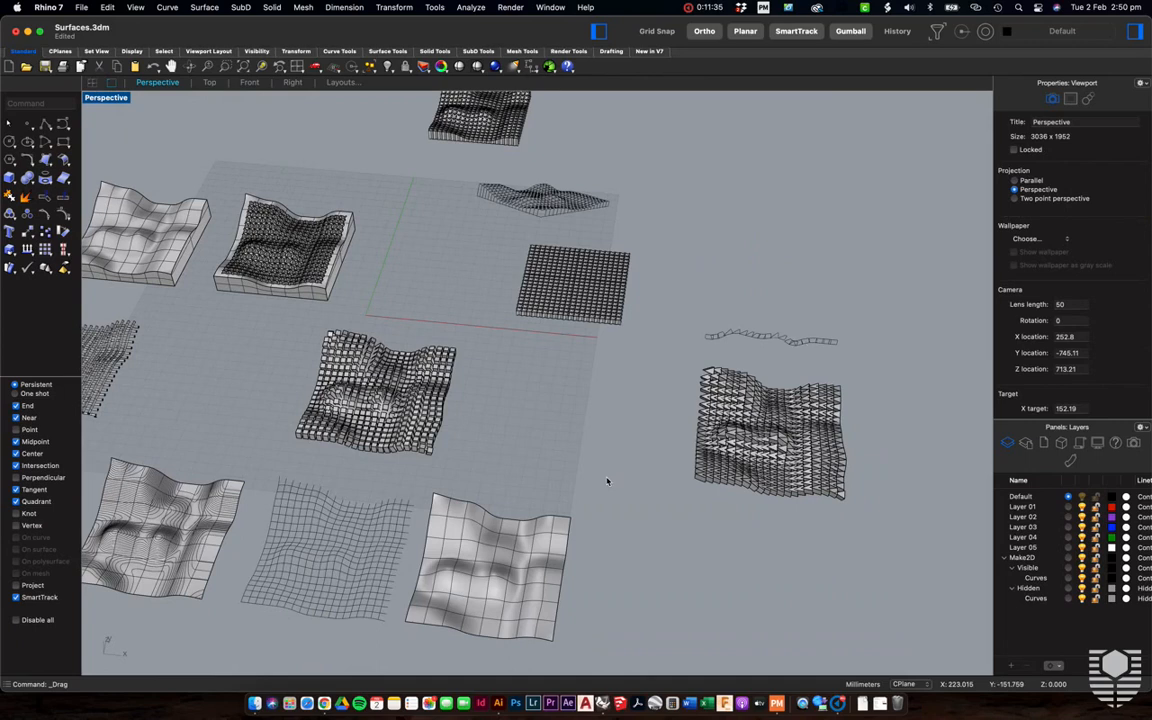
scroll(606, 481, down, 5)
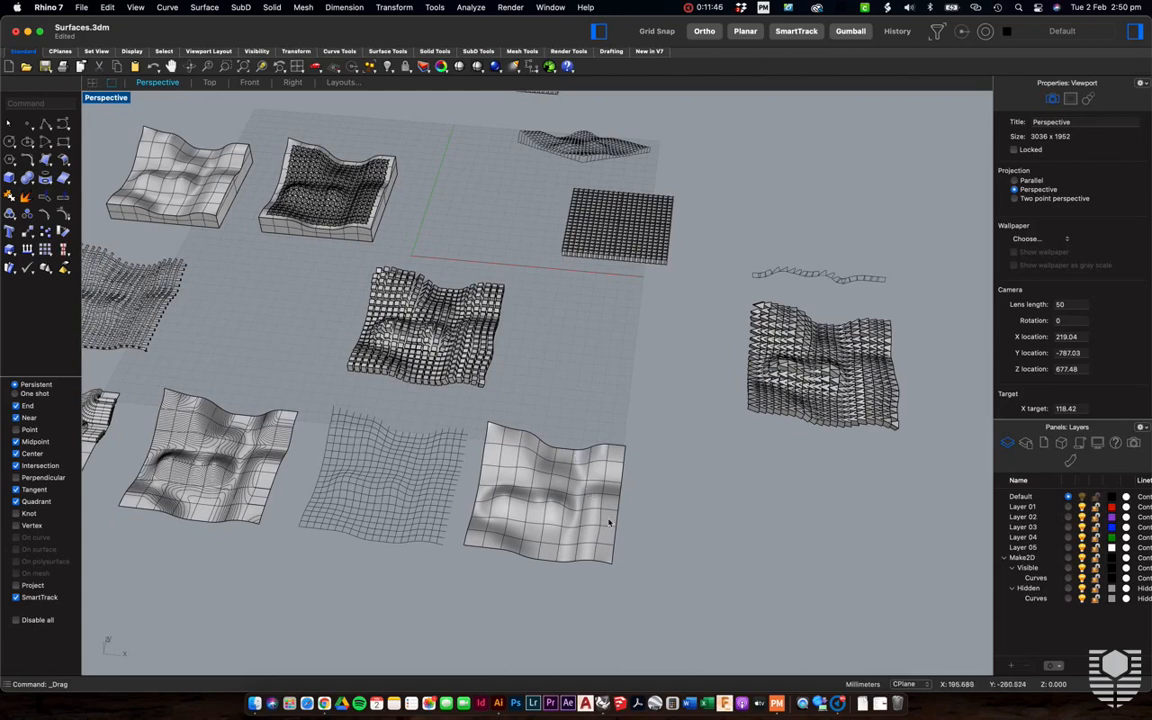
scroll(579, 597, up, 5)
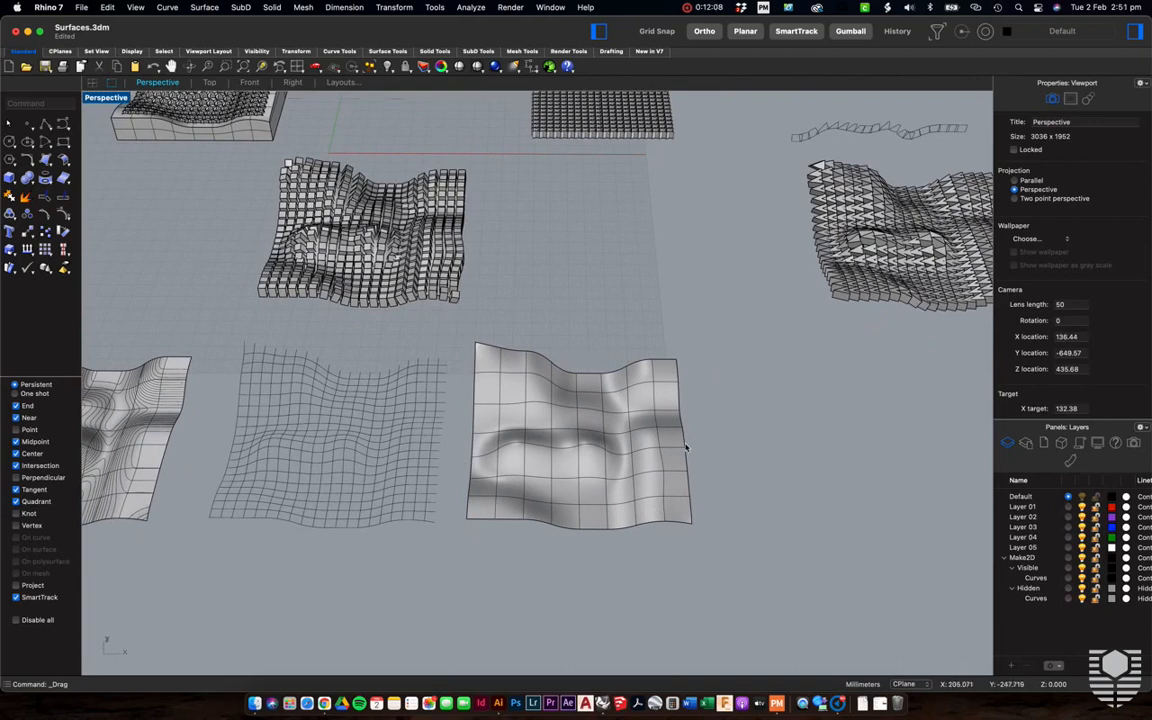
scroll(684, 449, up, 5)
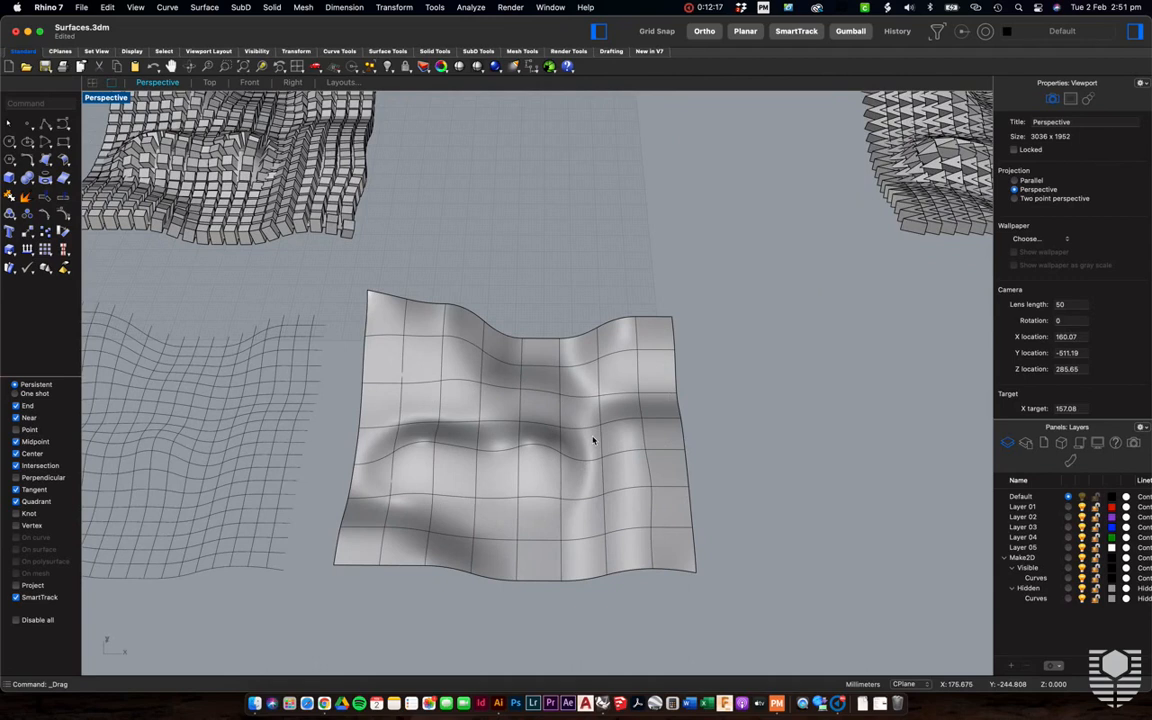
click(527, 418)
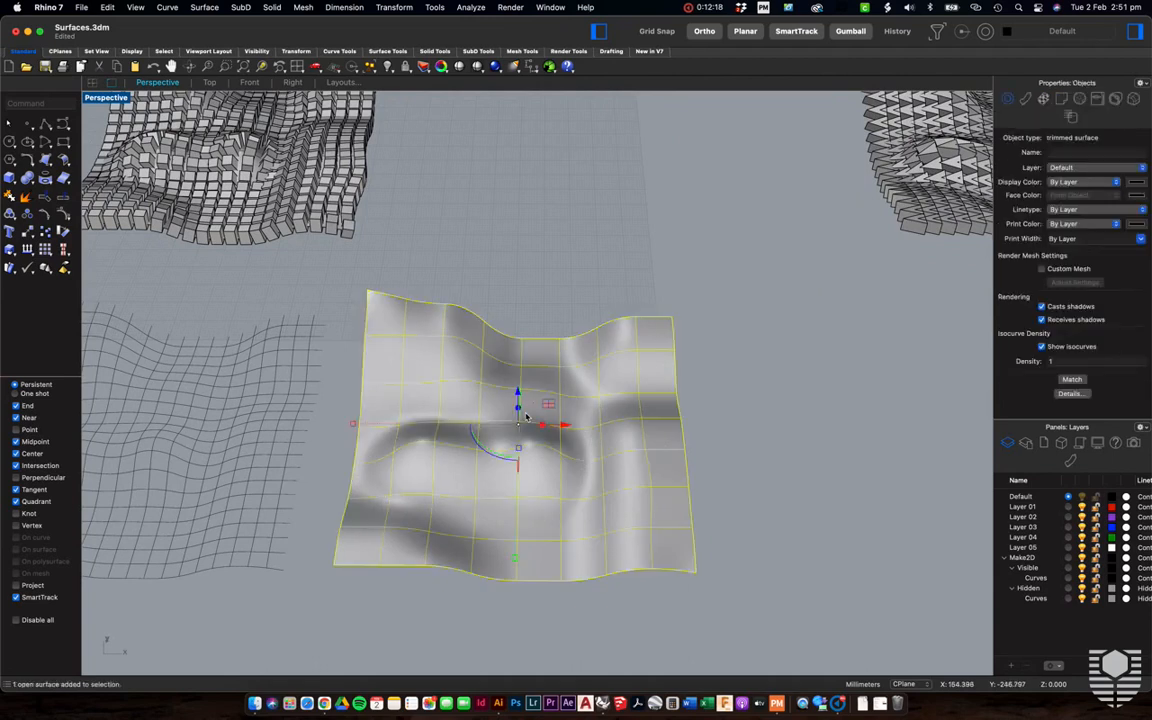
click(527, 252)
Contour the plain wavy surface along the X direction from its front-left corner with 4 mm between contours.
click(167, 7)
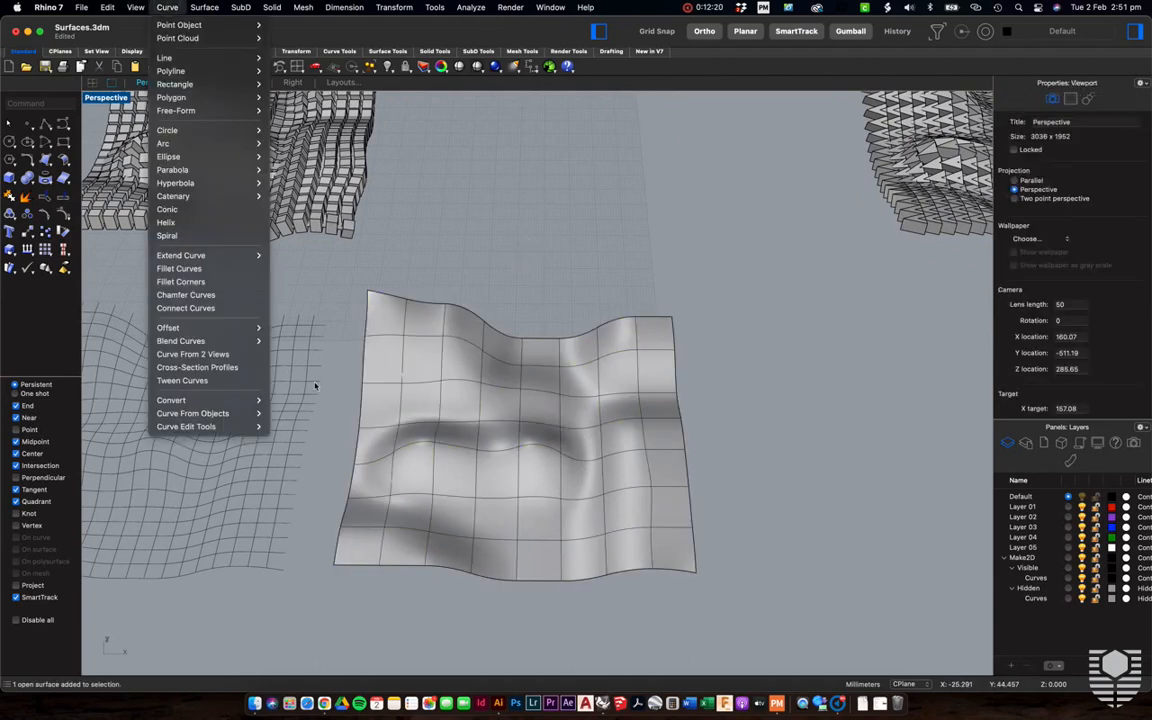
mouse_move(240, 413)
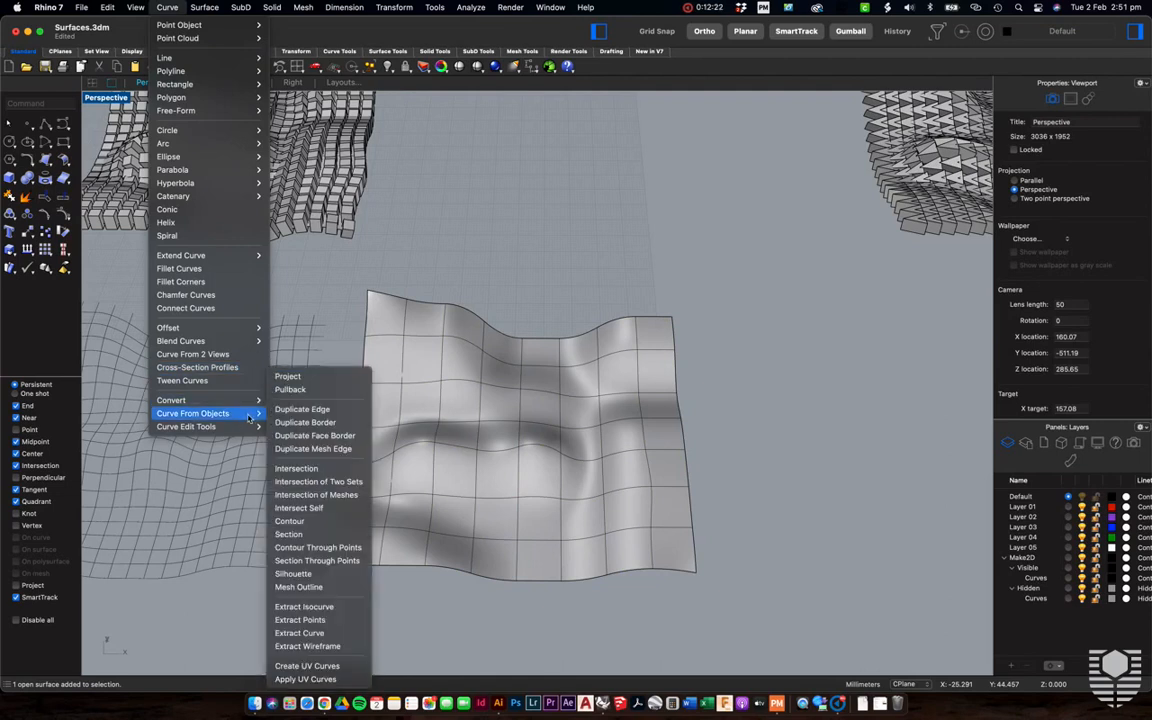
click(329, 524)
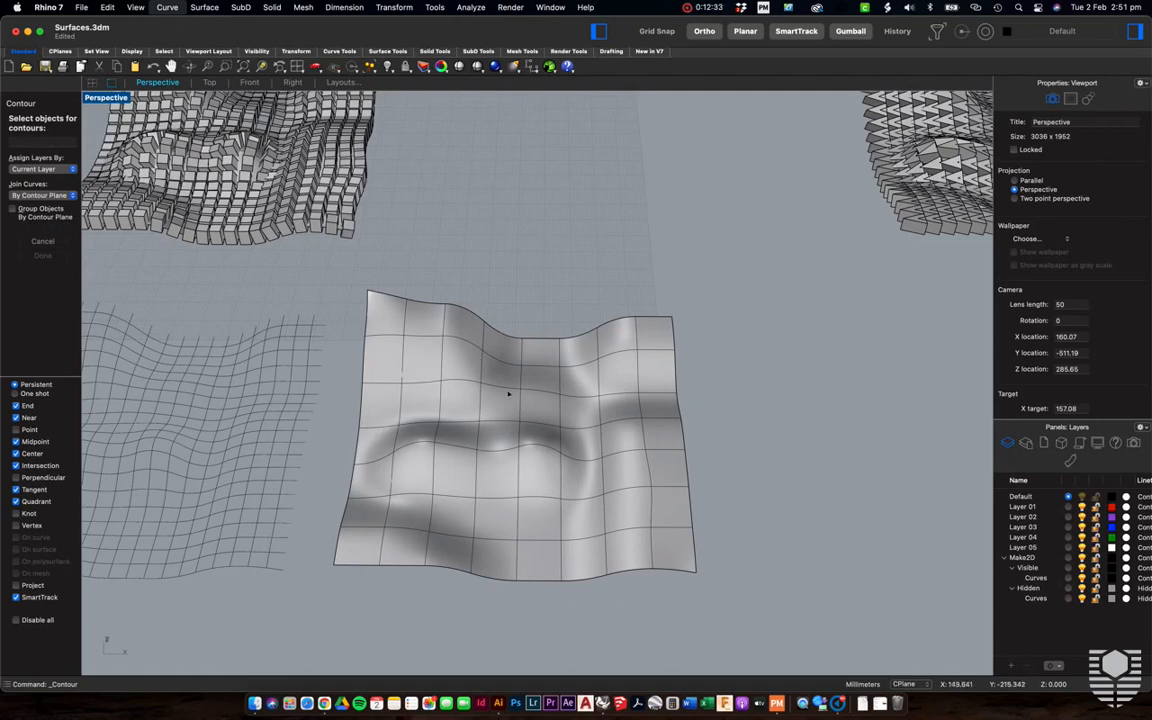
click(468, 366)
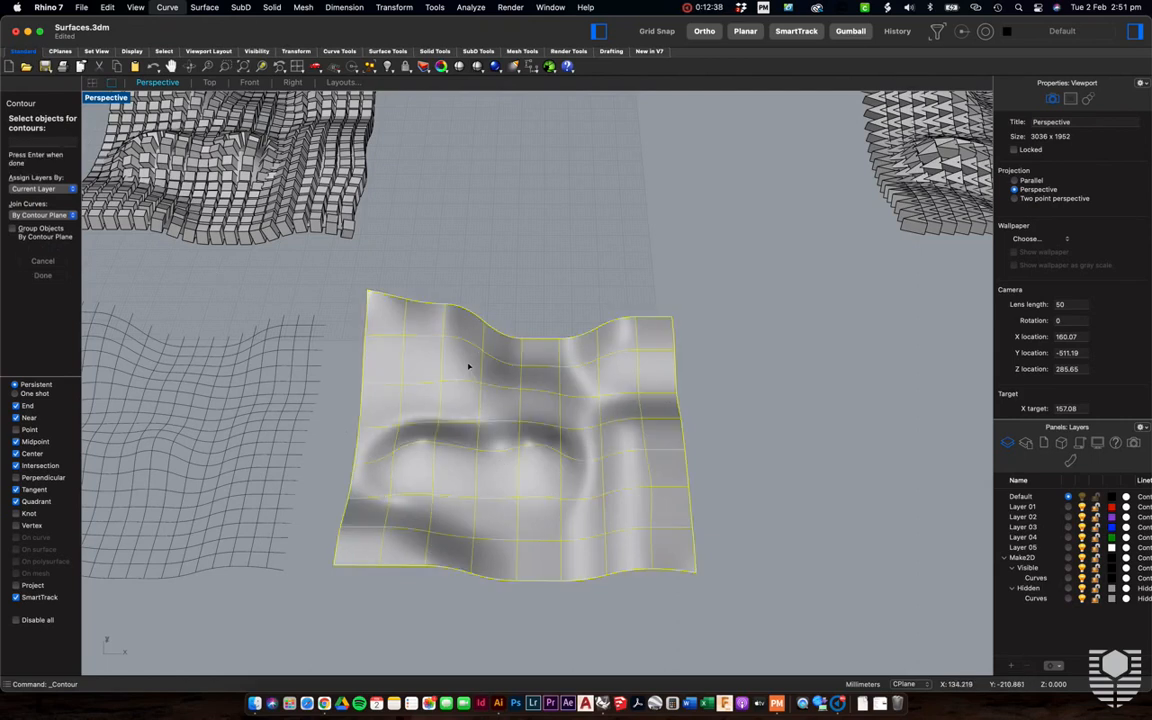
key(Return)
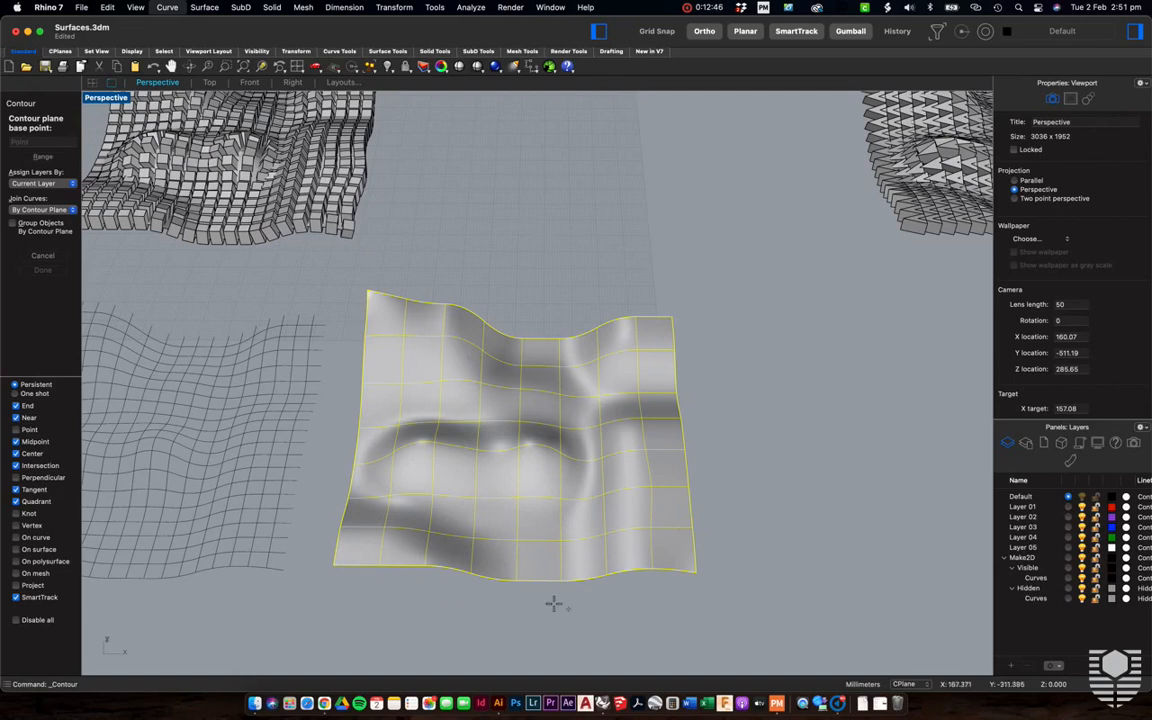
click(334, 566)
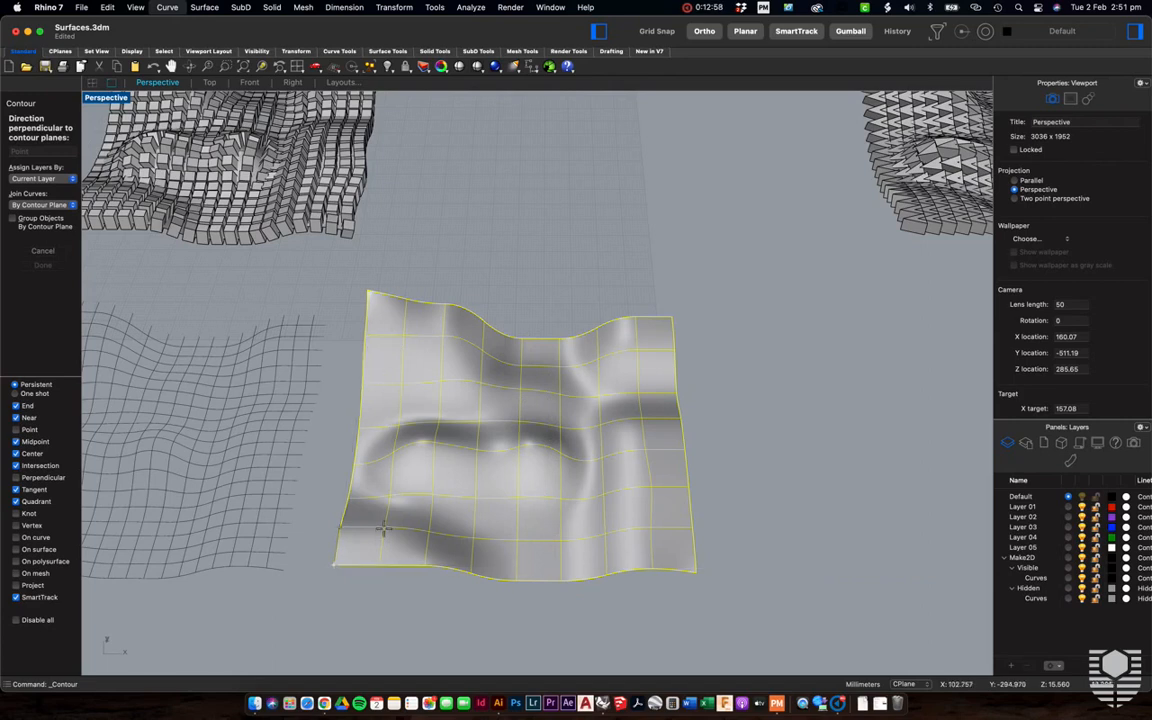
click(800, 553)
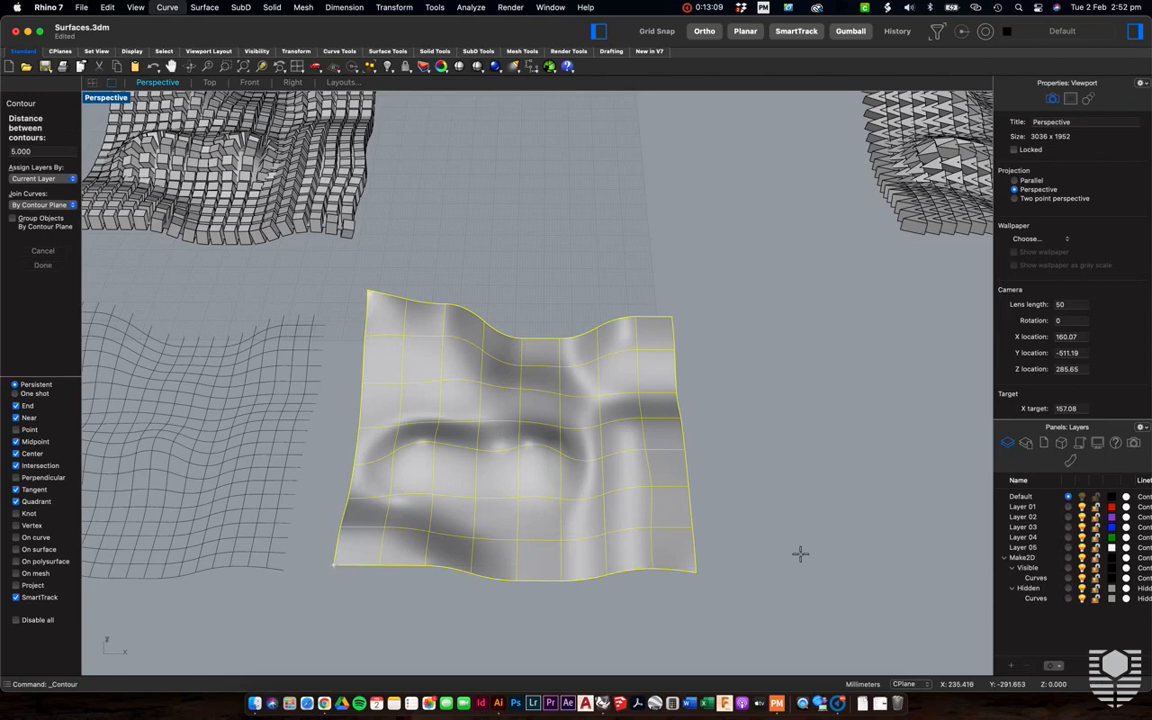
click(36, 150)
text(4)
key(Return)
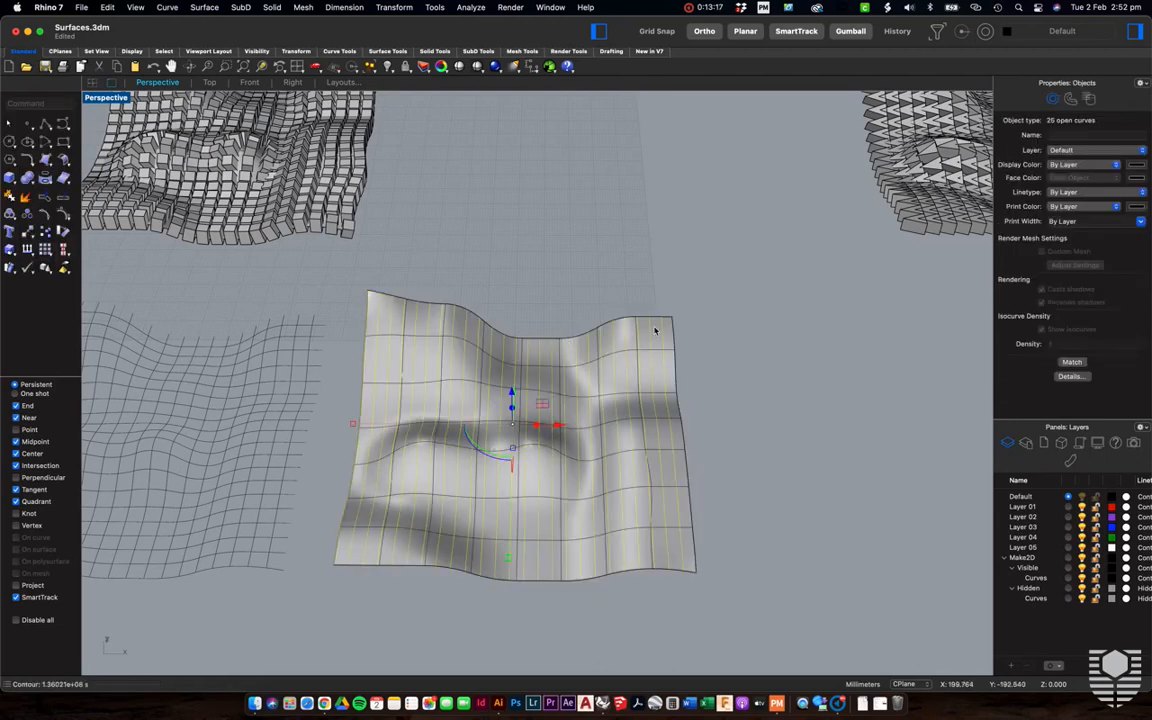
click(728, 337)
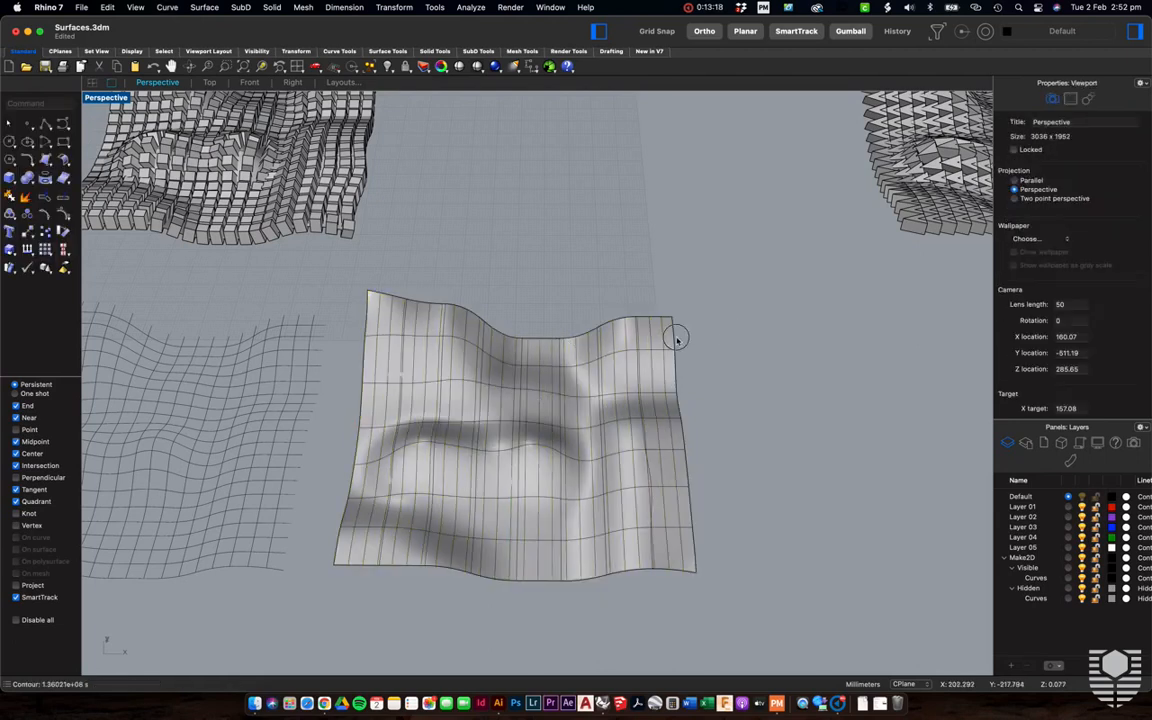
Delete the plain wavy surface to view its contour curves alone, and undo the deletion.
click(675, 337)
key(Delete)
scroll(527, 465, left, 10)
scroll(527, 465, down, 5)
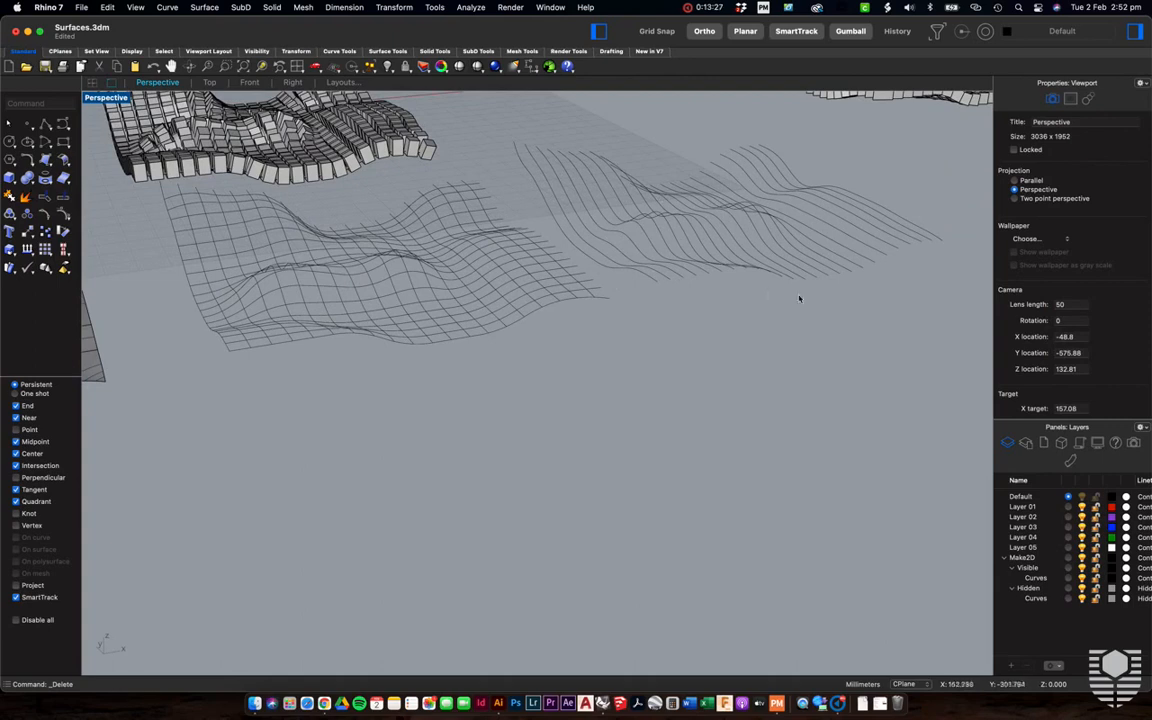
scroll(769, 296, down, 5)
key(super+z)
scroll(690, 261, down, 5)
key(Escape)
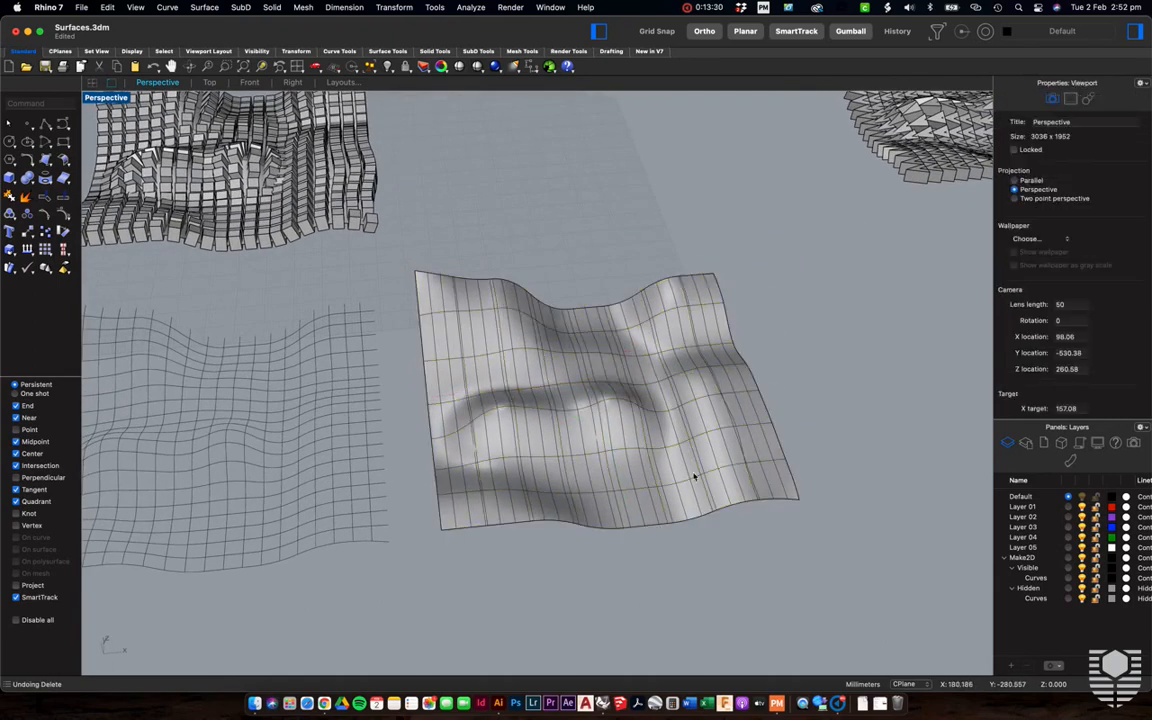
Contour the same wavy surface along the Y direction from its front-left corner, accepting the offered spacing.
text(Contour)
key(Return)
click(798, 495)
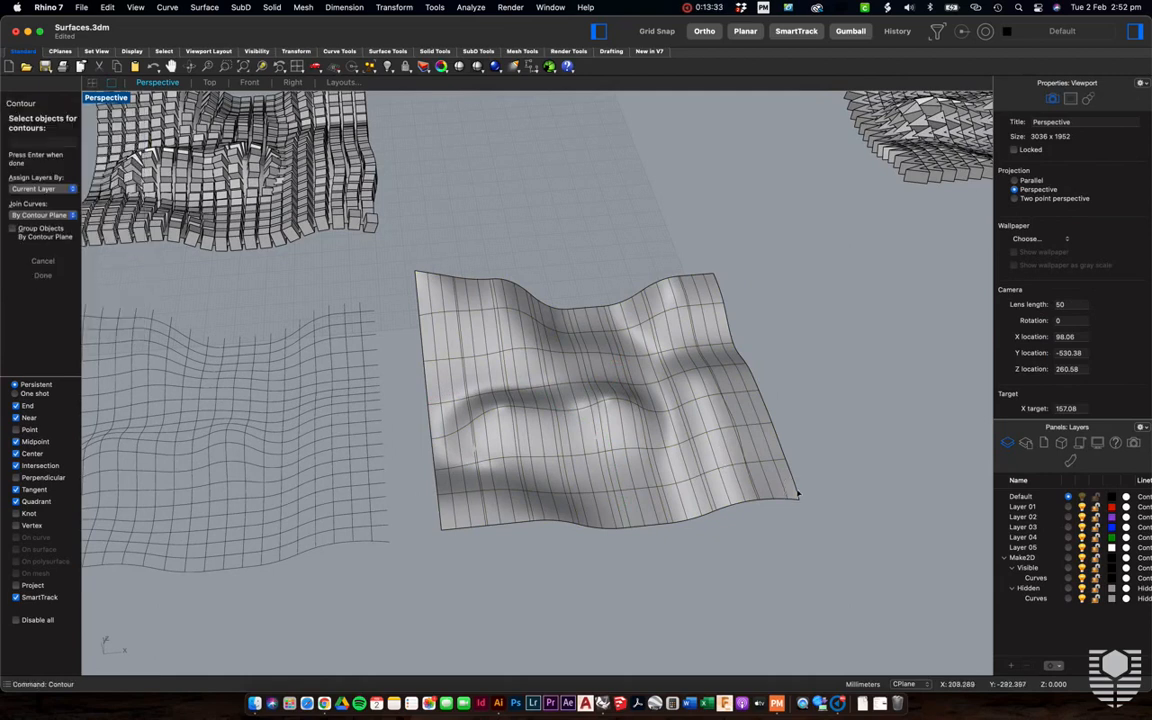
key(Return)
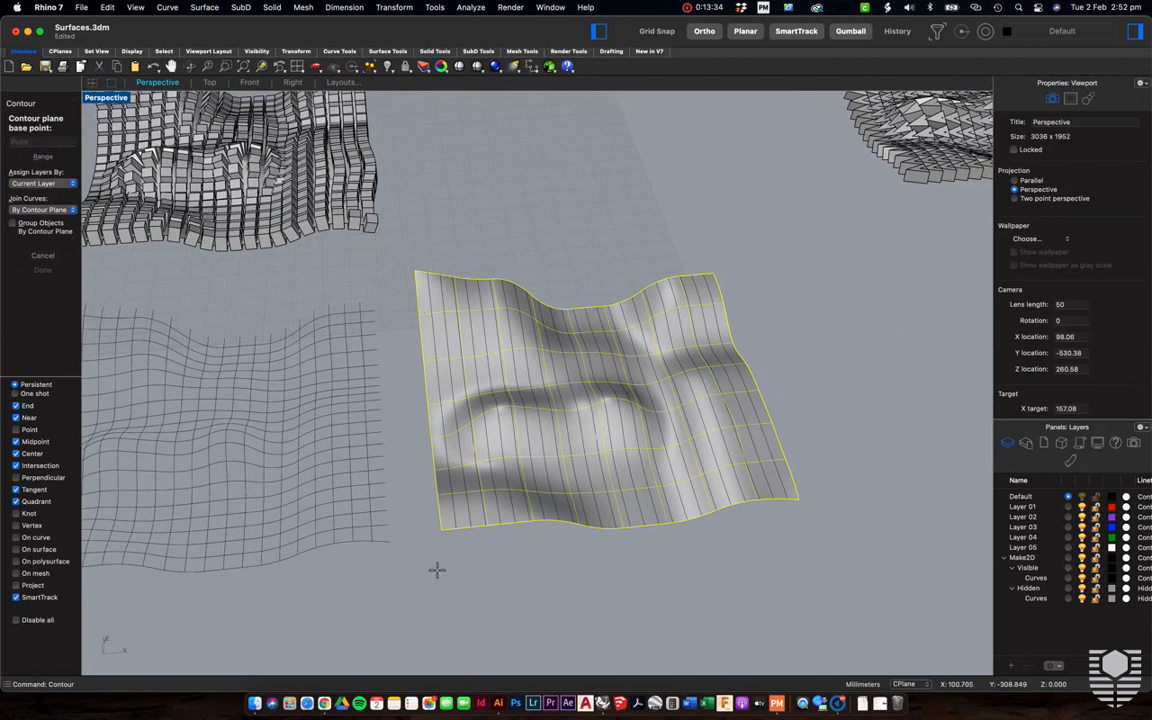
click(438, 528)
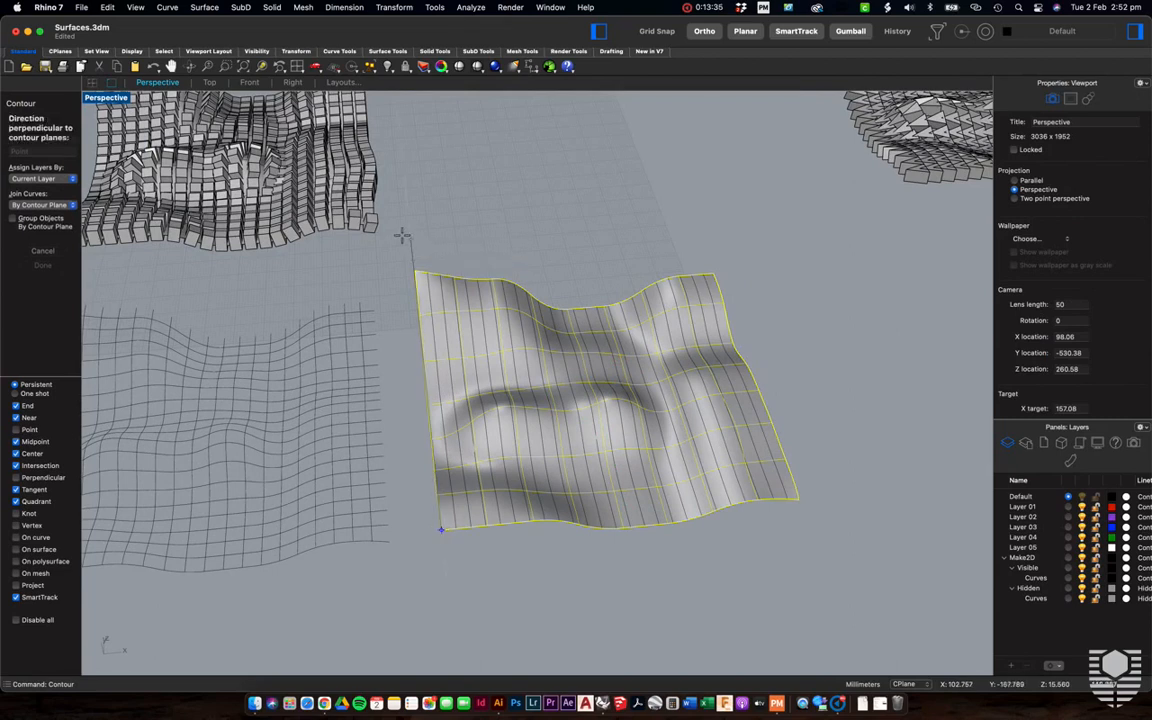
click(399, 244)
key(Return)
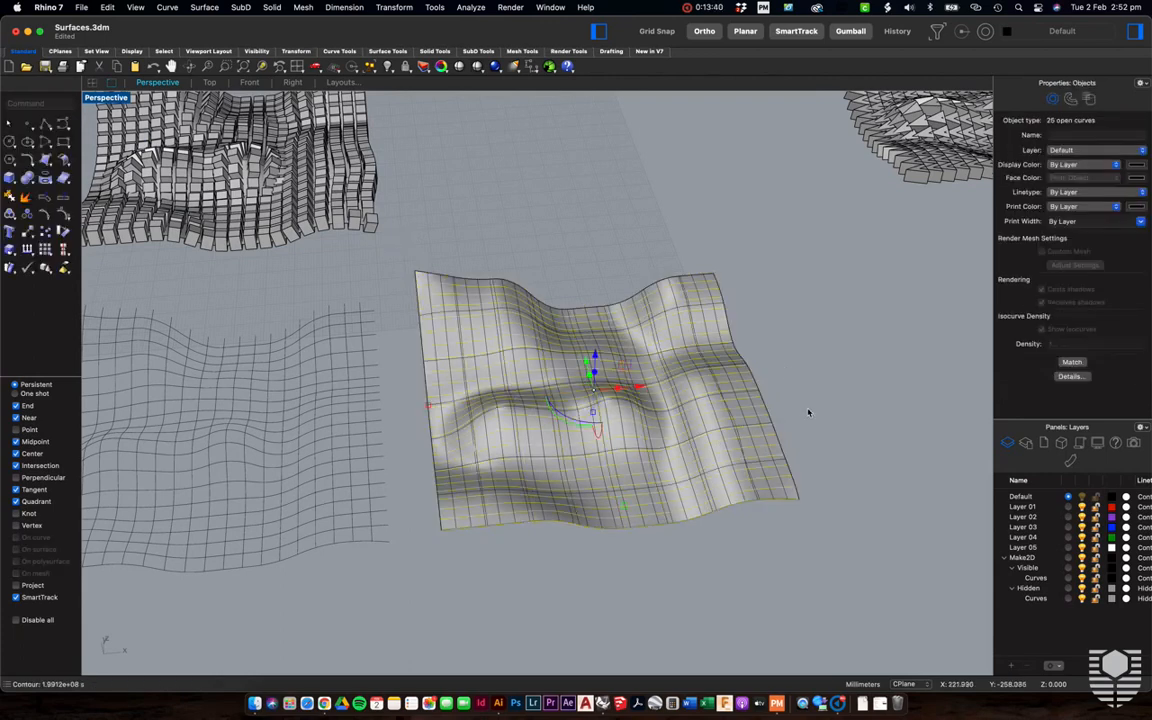
click(779, 383)
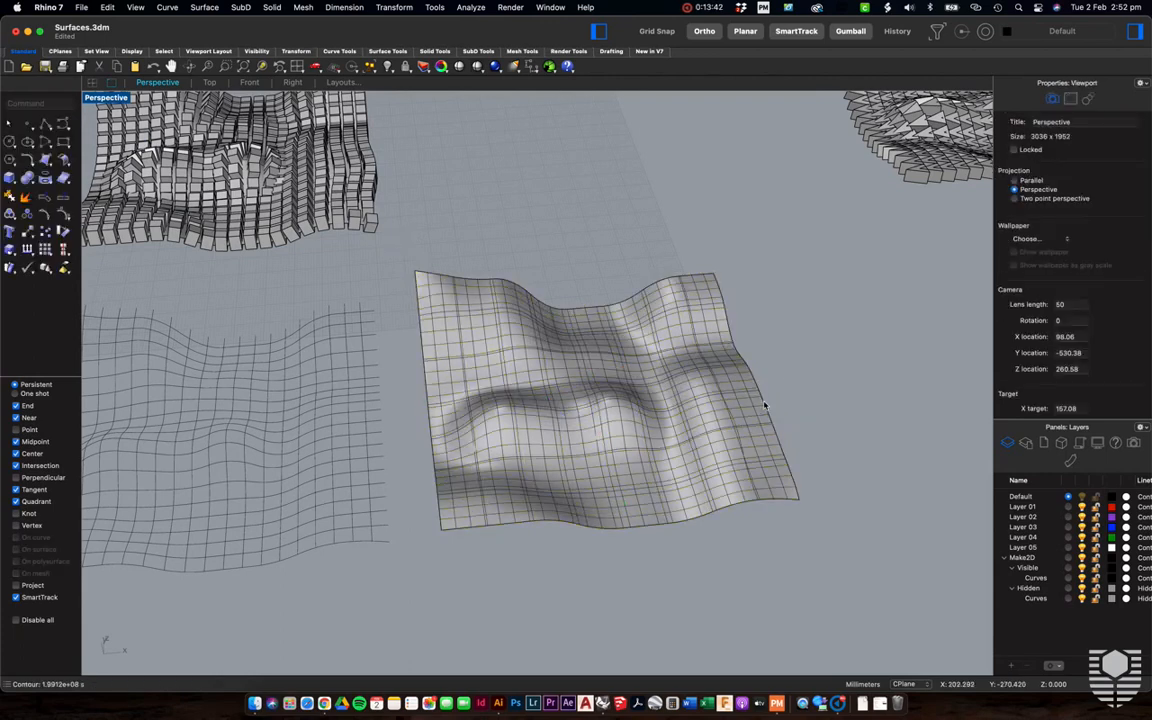
Delete the wavy surface and examine the remaining grid of crossing contour curves from several angles.
click(764, 405)
key(Delete)
scroll(746, 470, down, 5)
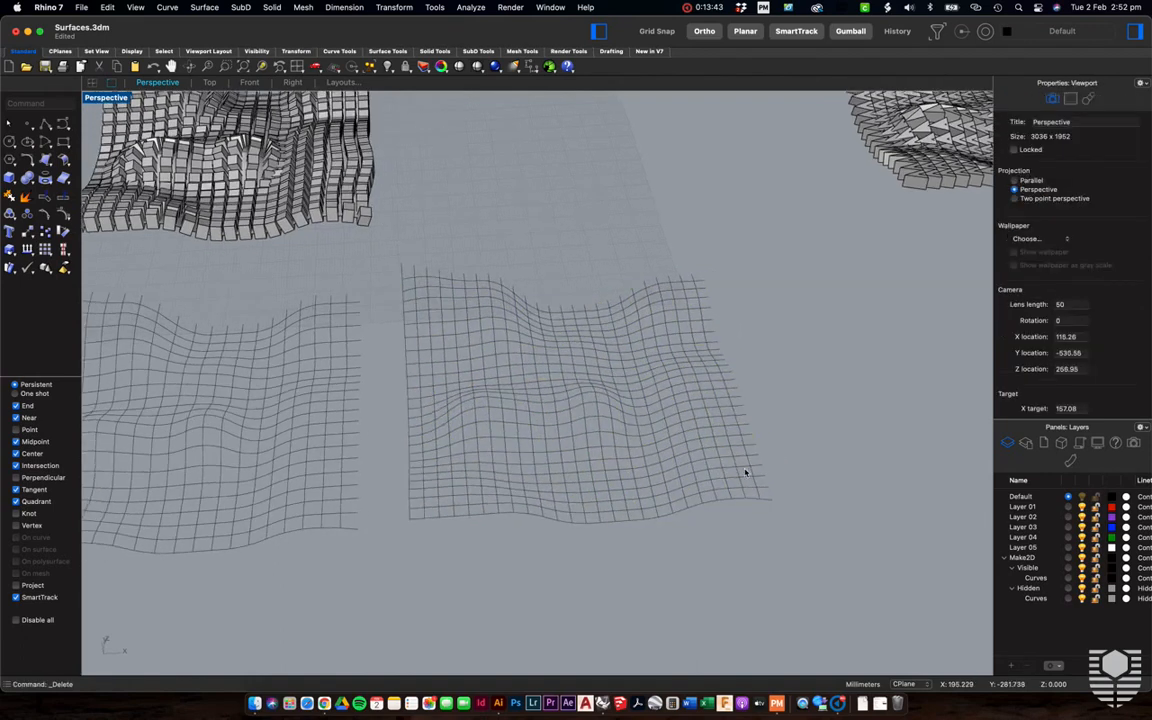
scroll(540, 480, up, 3)
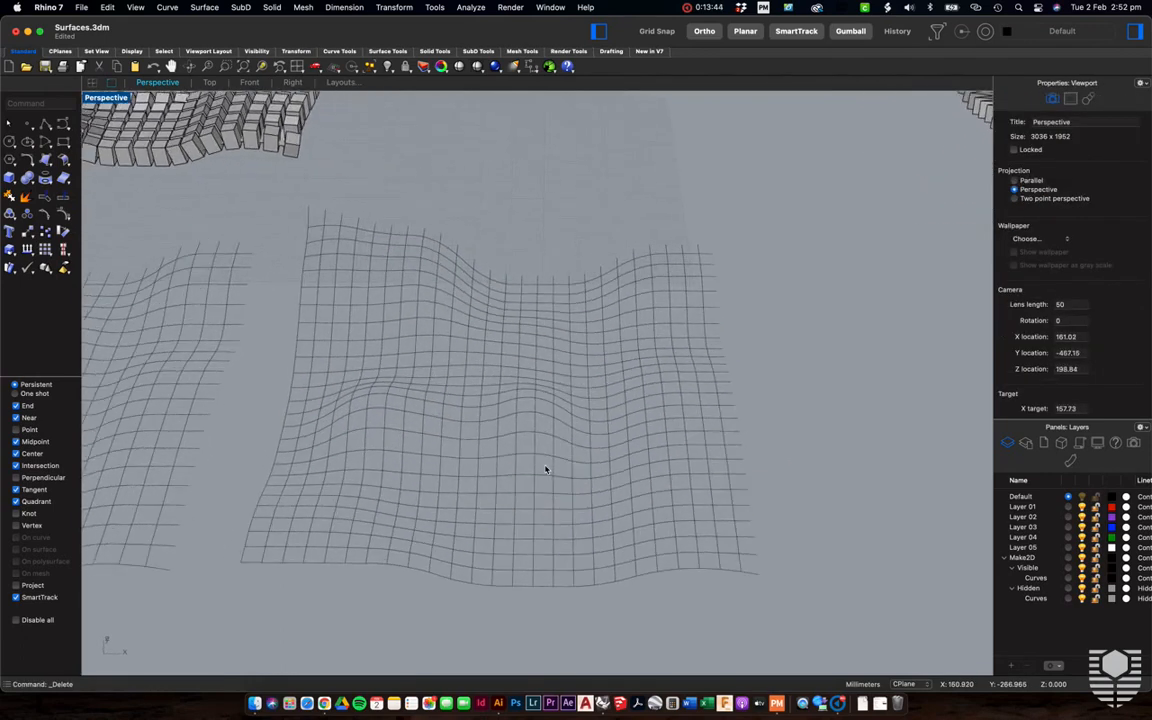
scroll(528, 465, left, 5)
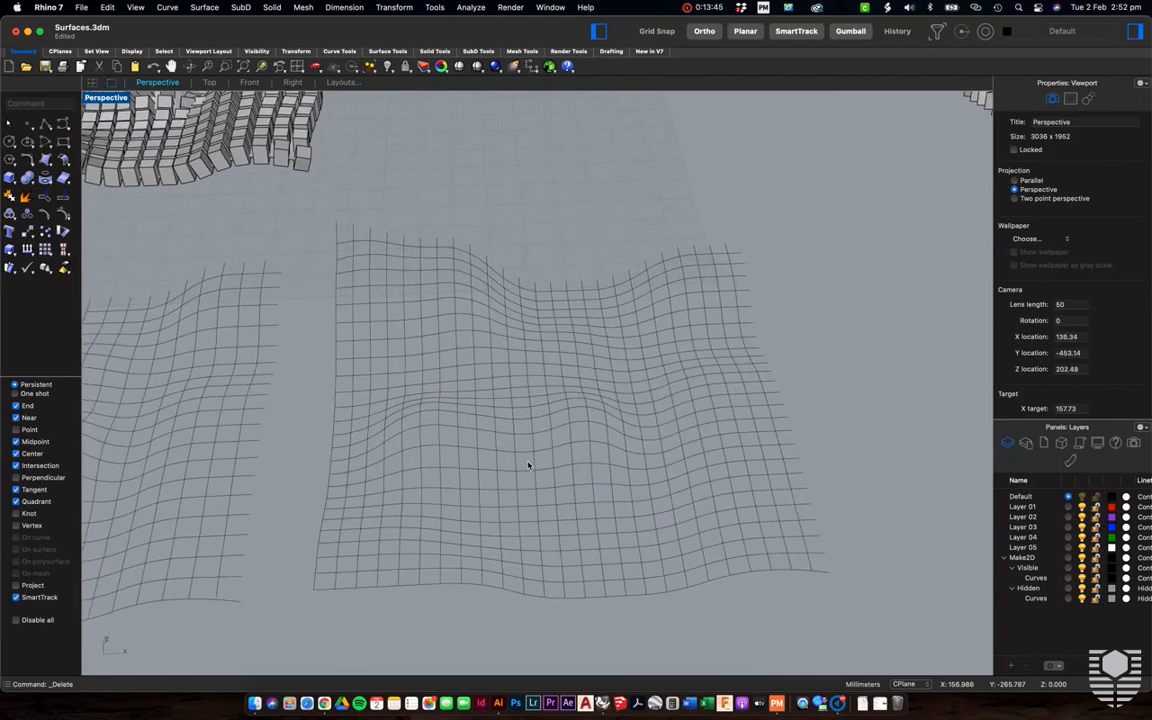
scroll(528, 465, down, 1)
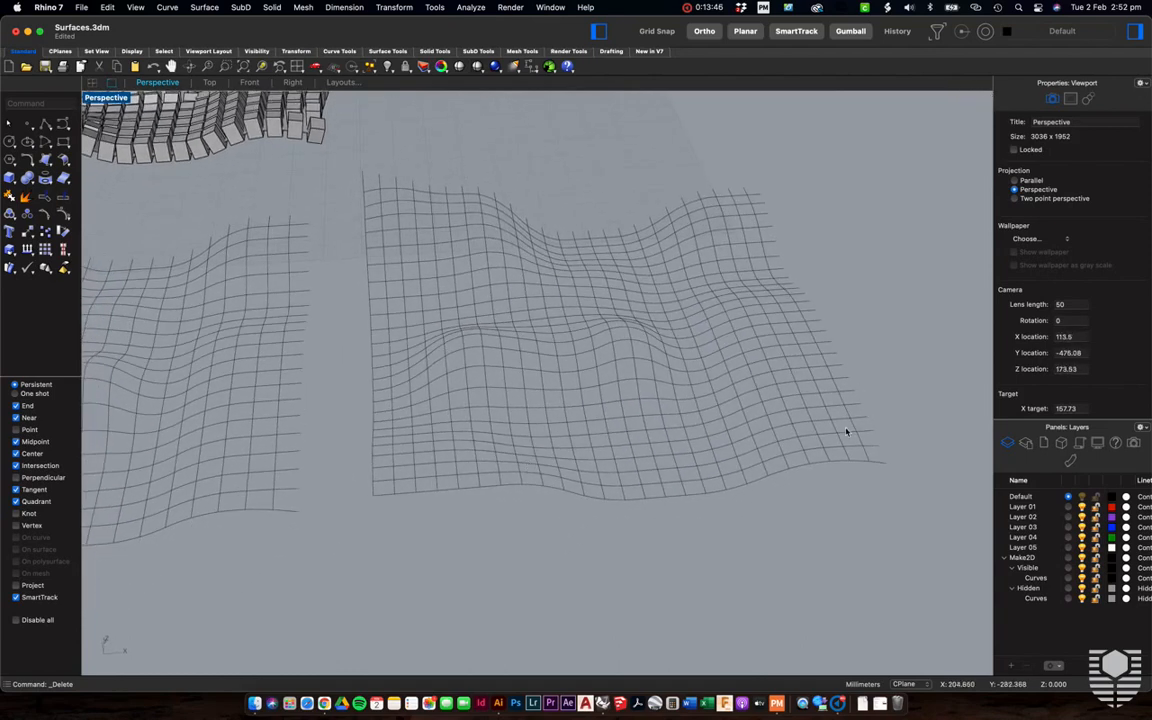
scroll(689, 413, up, 3)
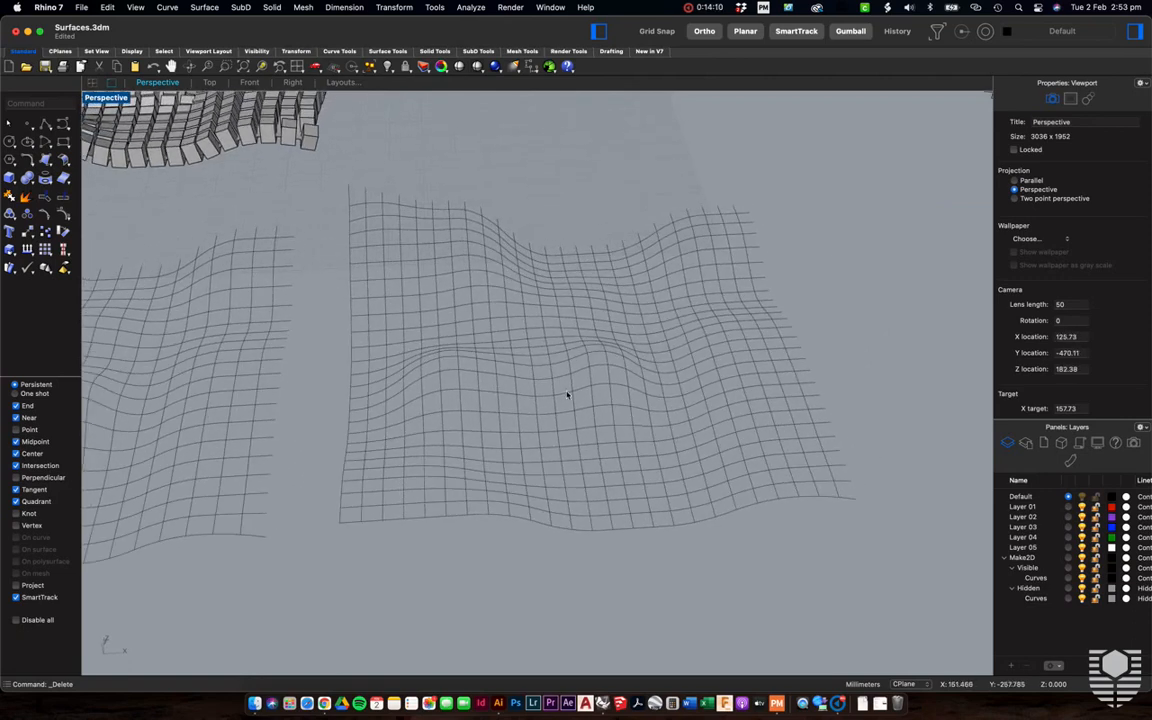
scroll(567, 395, up, 3)
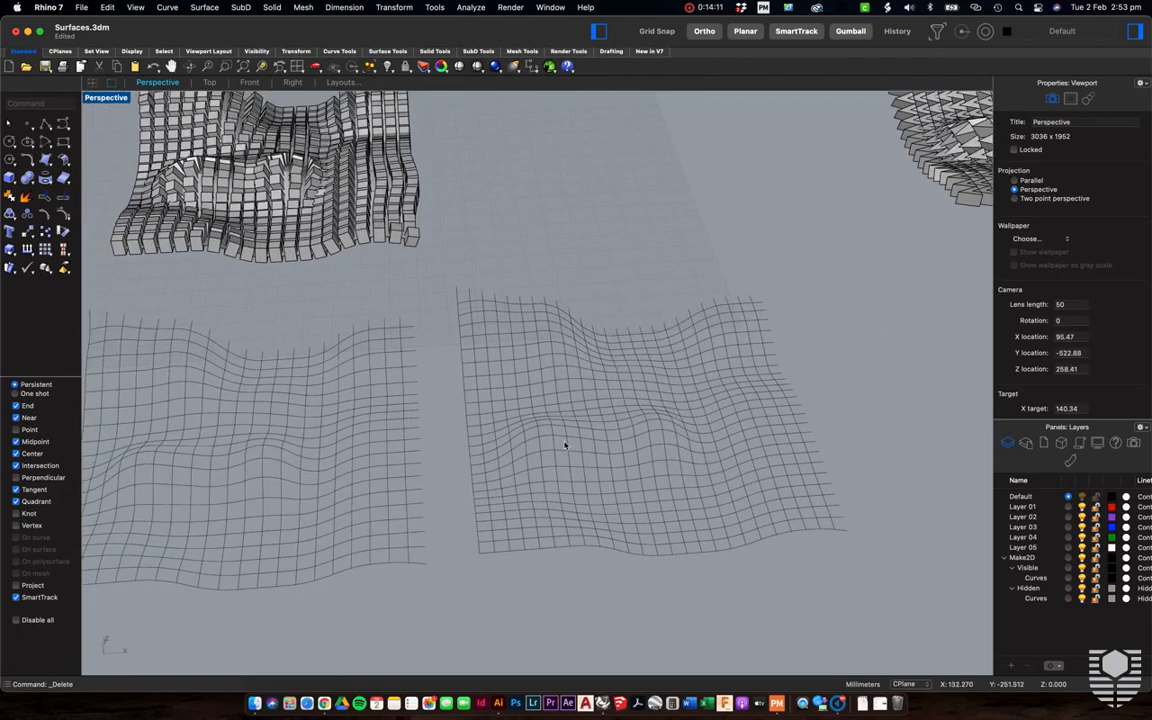
scroll(565, 445, down, 3)
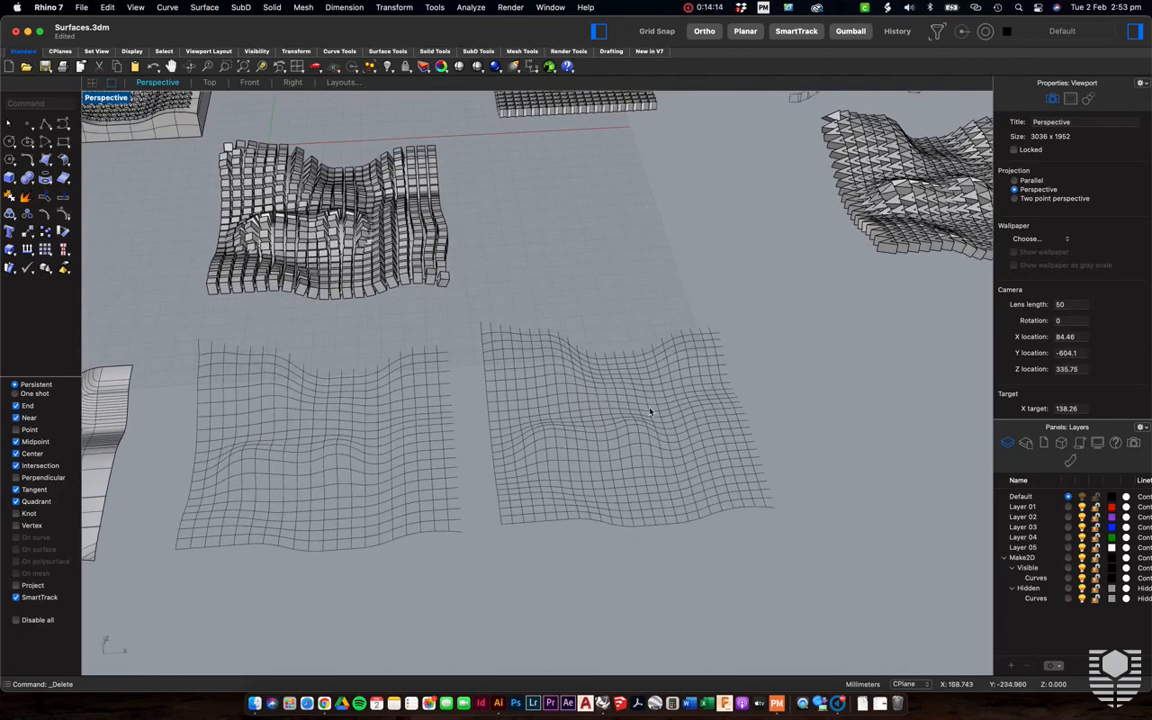
scroll(701, 531, up, 5)
scroll(624, 328, down, 3)
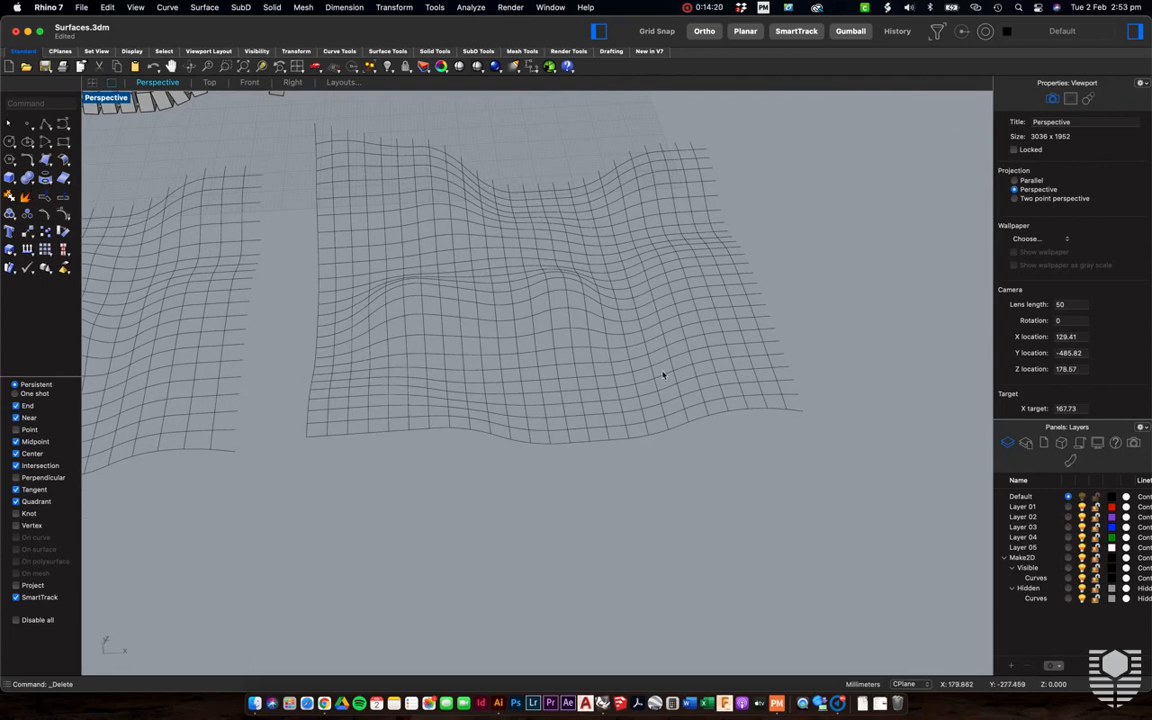
Undo the surface deletion and both contour operations on the plain wavy surface.
key(super+z)
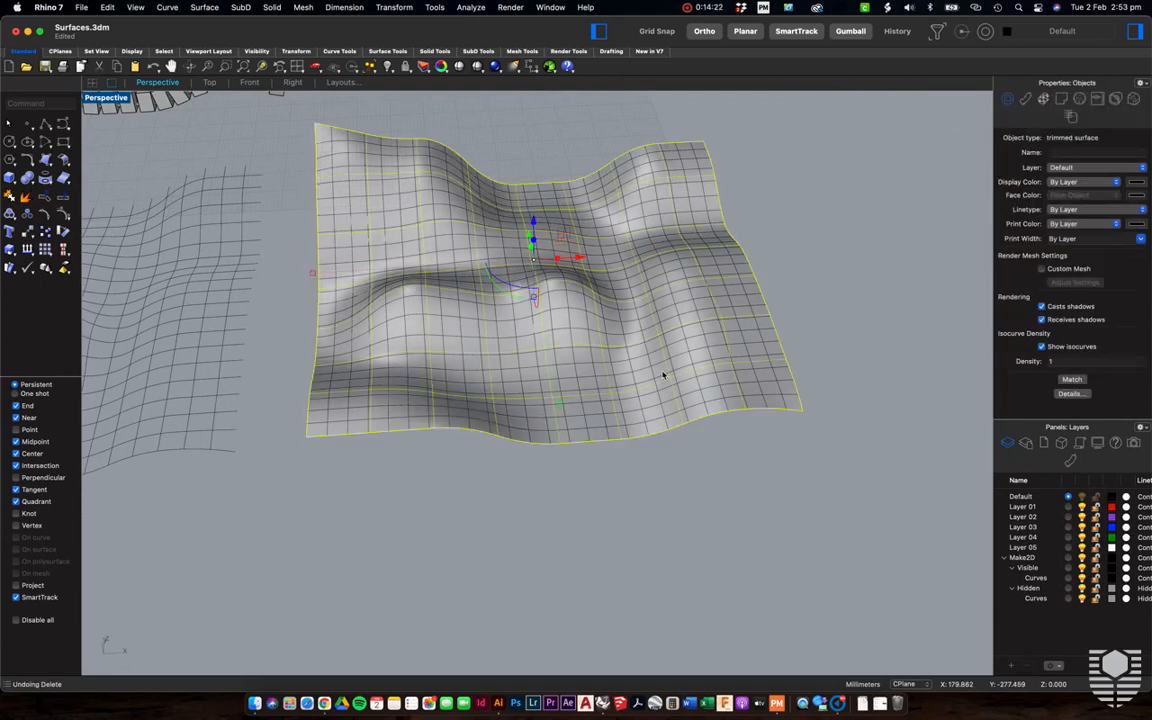
key(super+z)
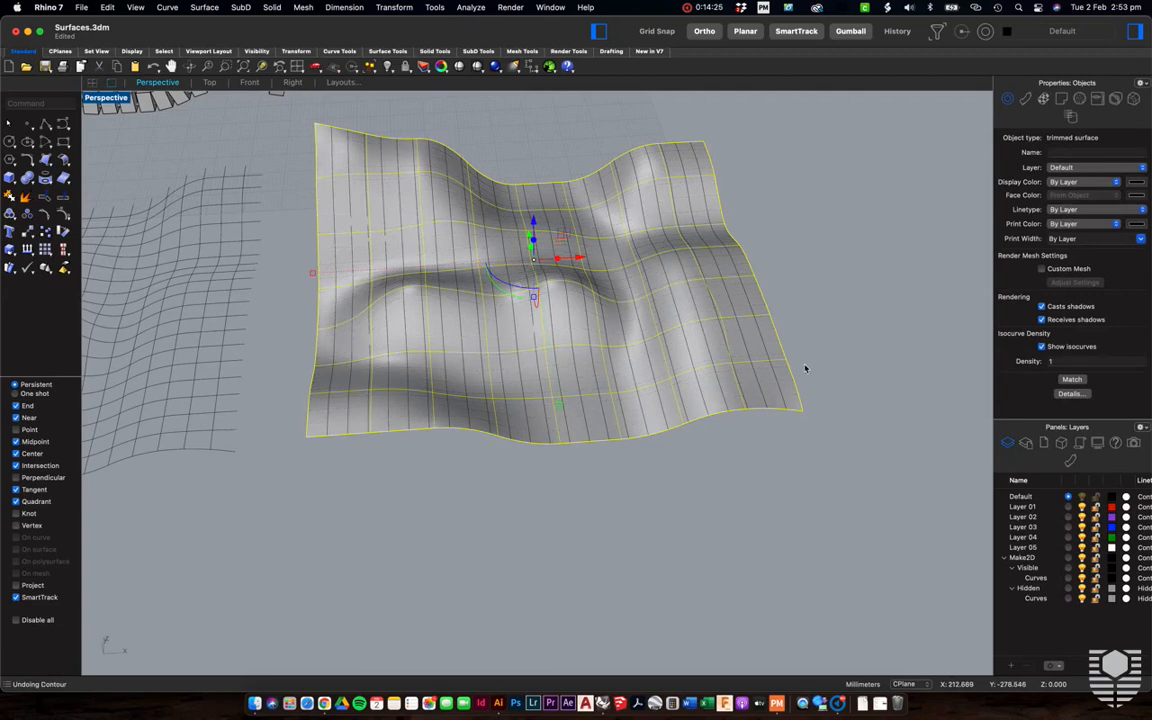
click(842, 382)
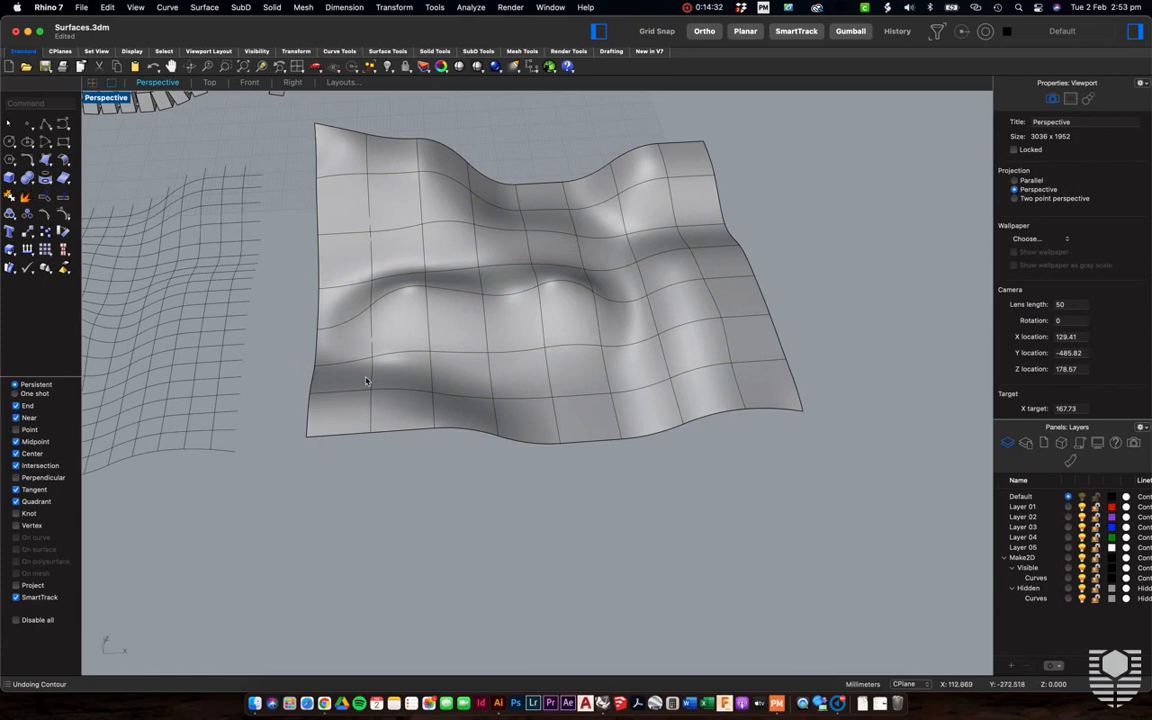
Start a Contour operation on the plain wavy surface, with its front-left corner as the contour plane base point.
click(167, 7)
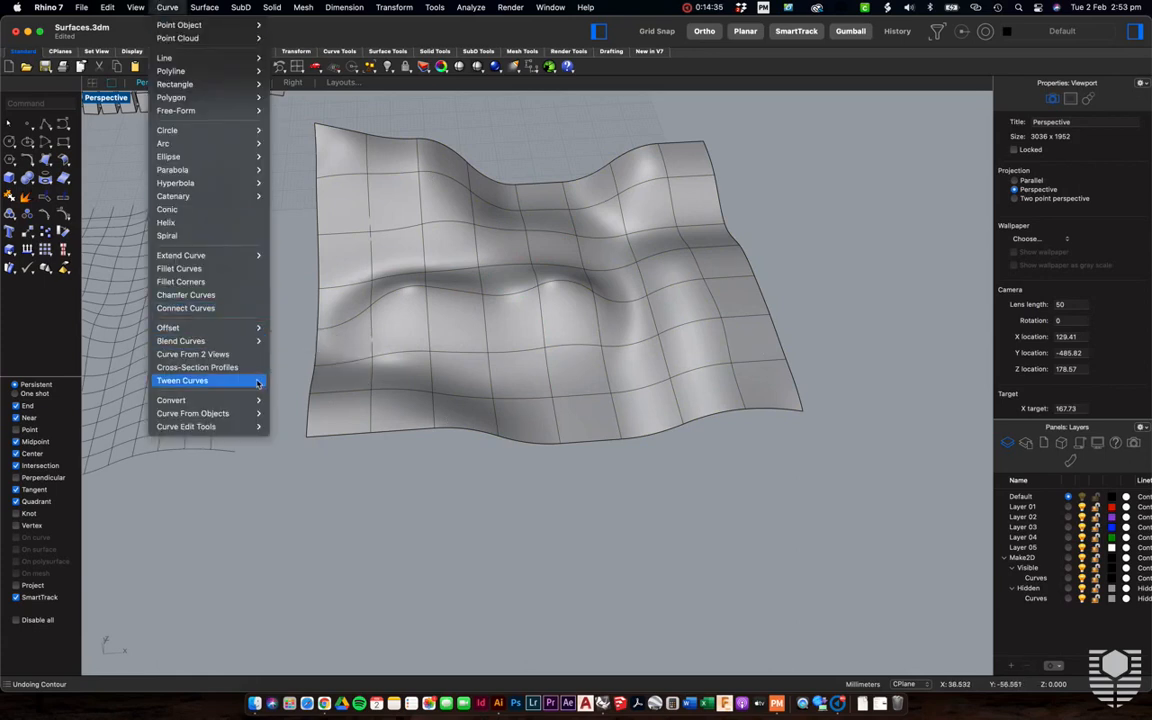
mouse_move(240, 413)
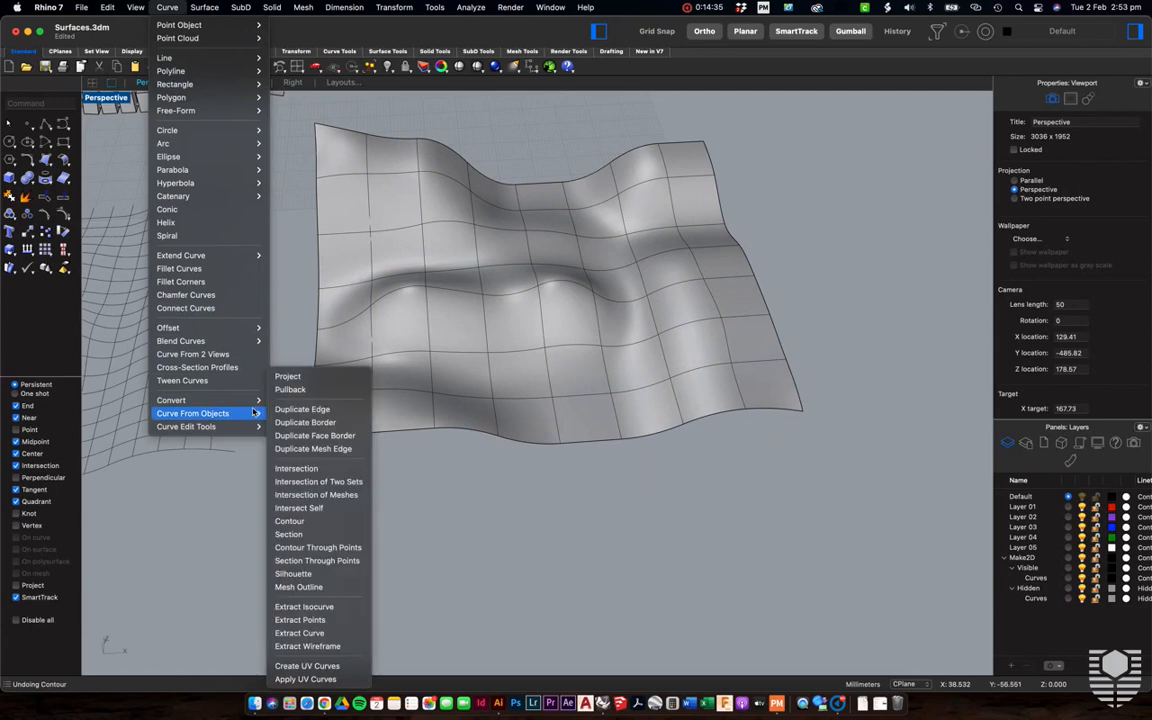
click(300, 521)
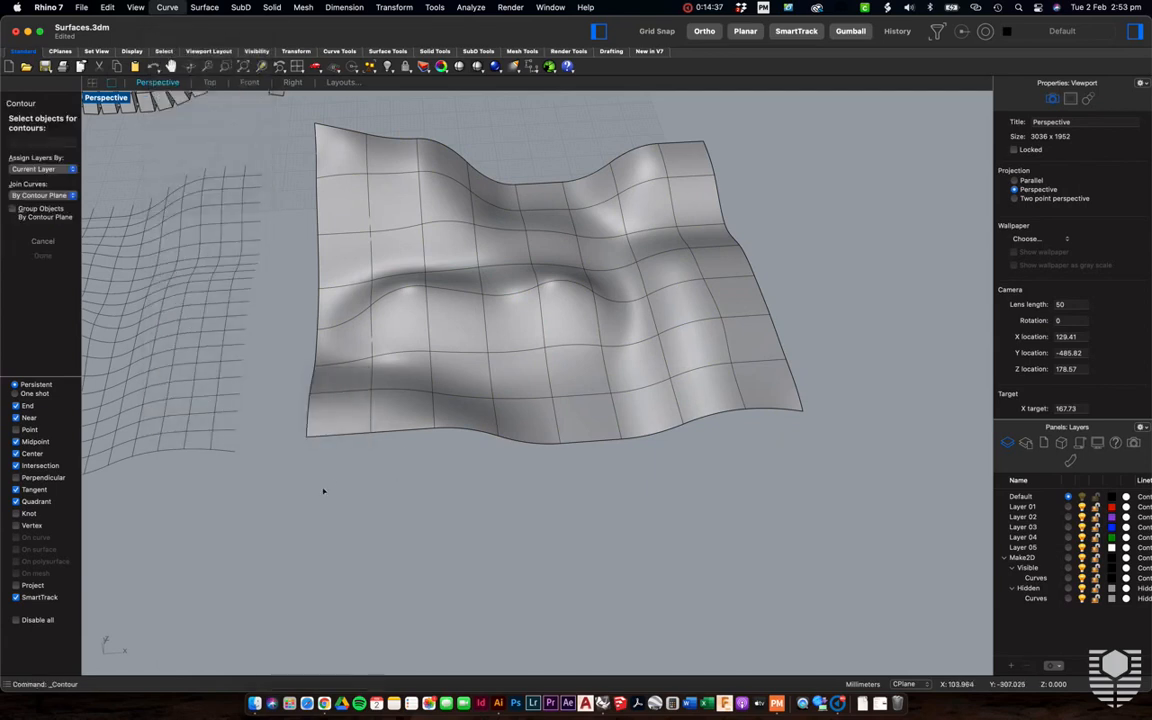
click(447, 359)
key(Return)
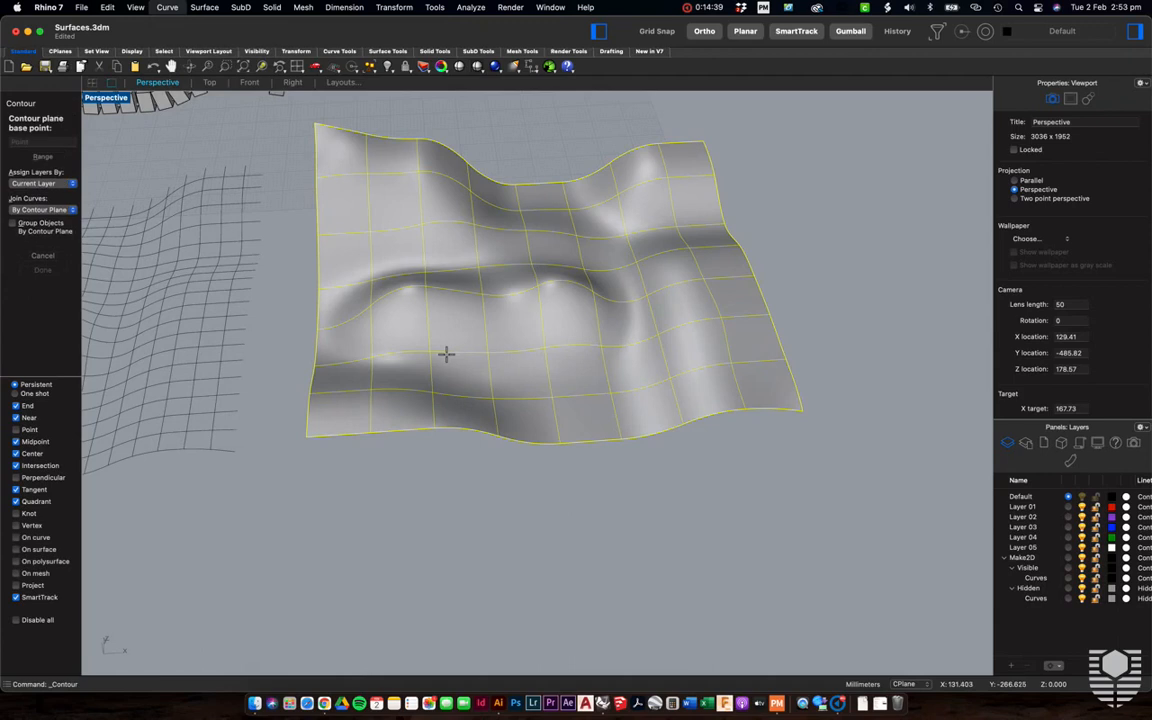
click(306, 435)
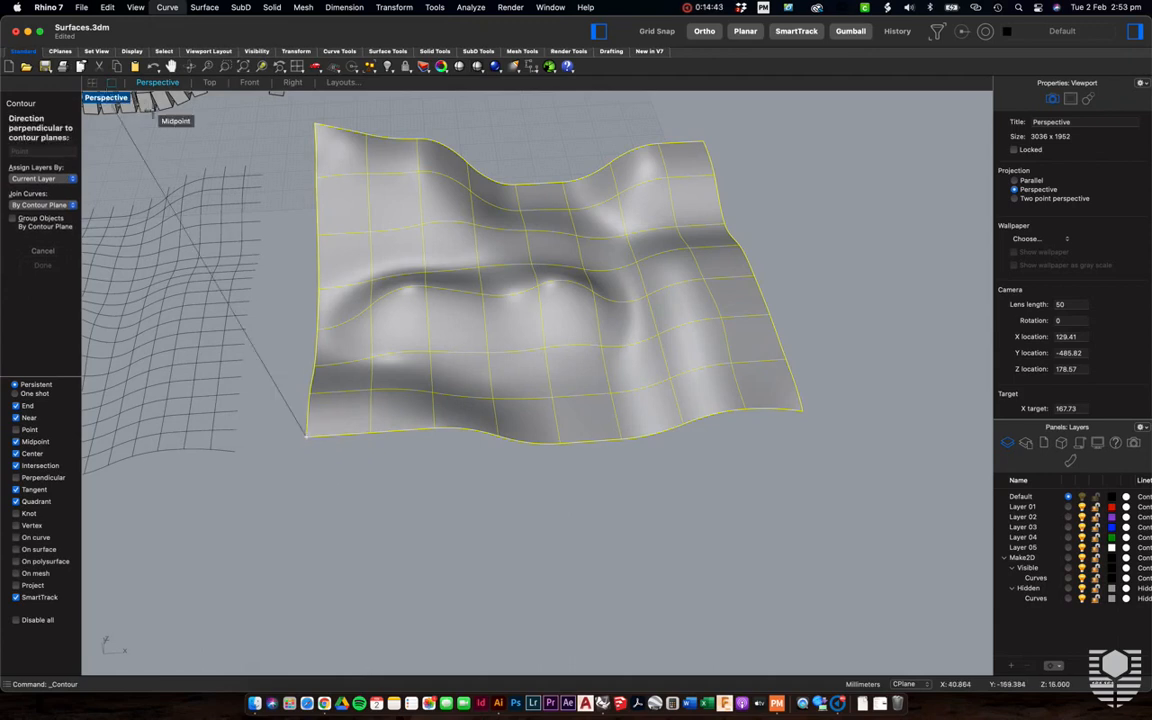
Set the contour direction vertically in the Right view and generate the horizontal contours at a spacing of 2 mm.
double_click(105, 97)
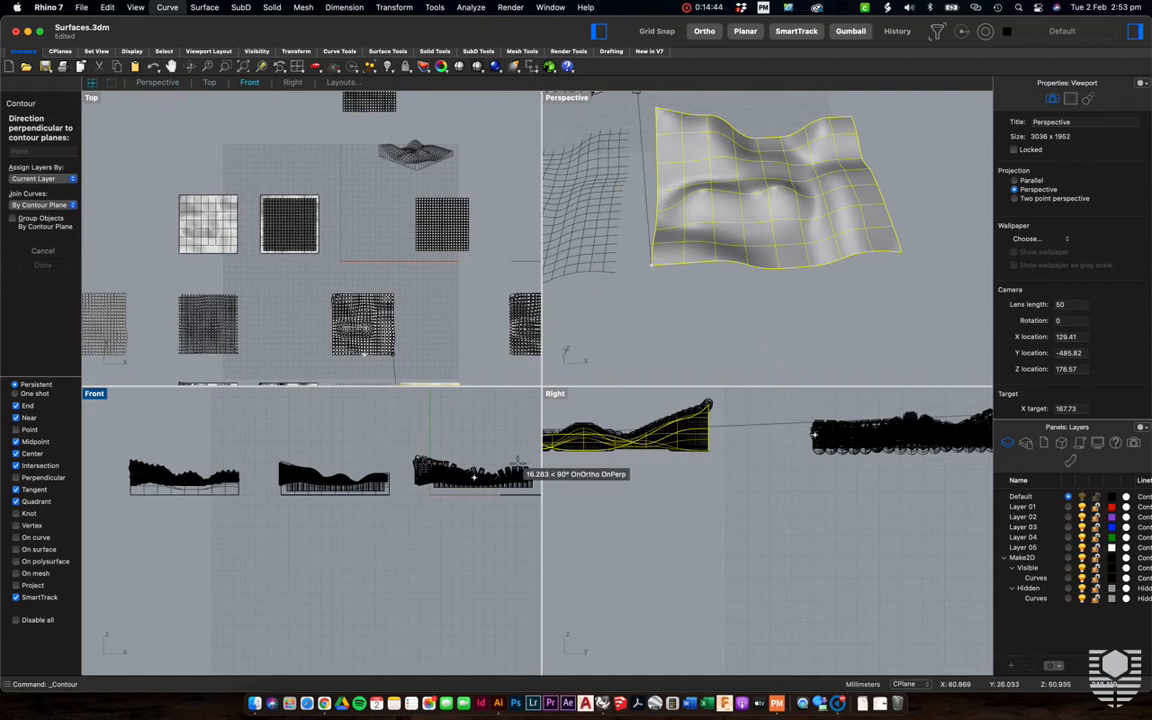
scroll(520, 465, up, 3)
scroll(518, 465, up, 2)
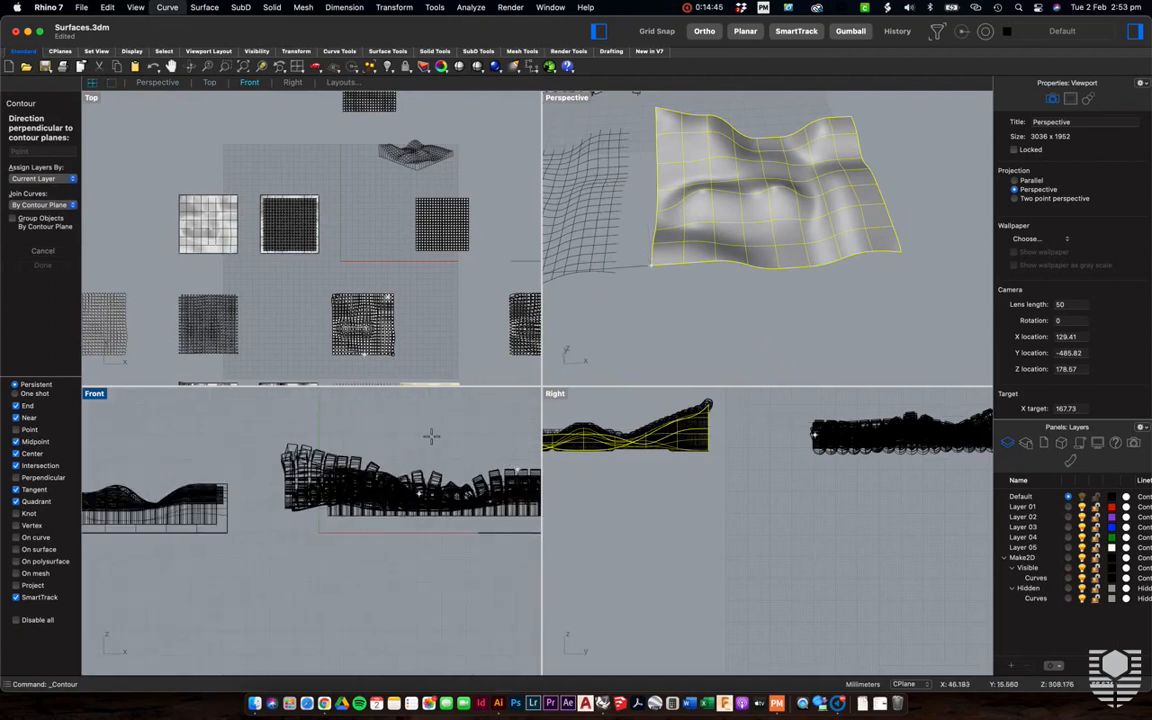
scroll(697, 522, down, 2)
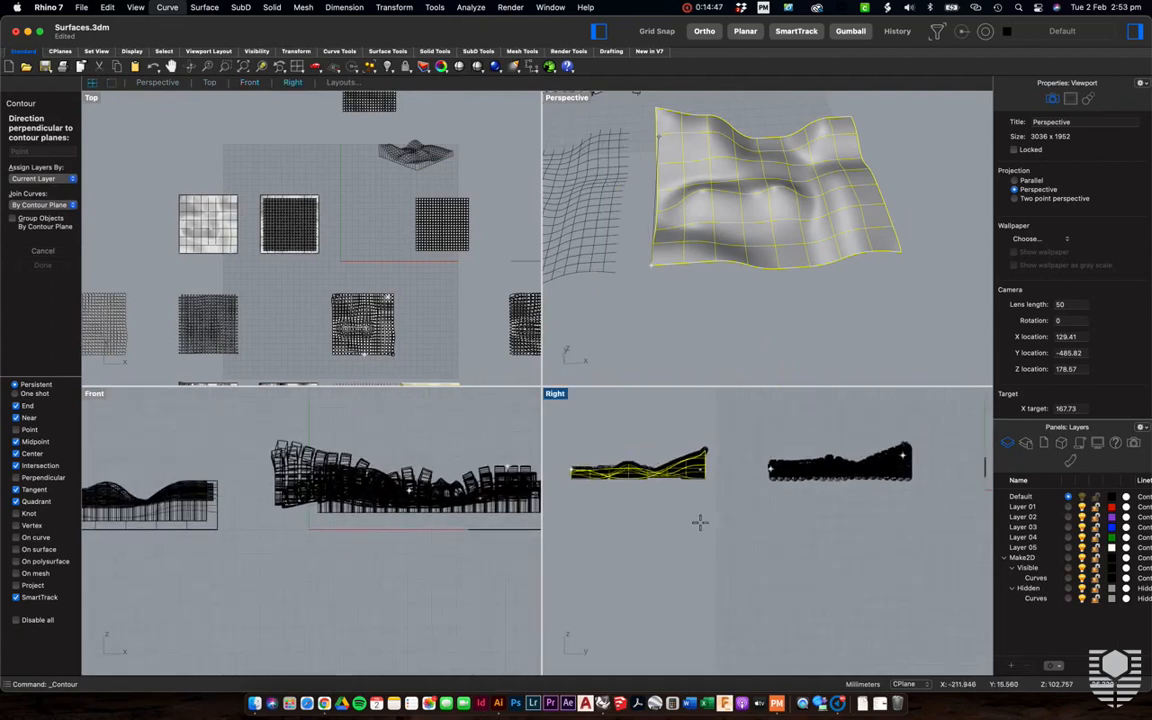
scroll(586, 438, up, 3)
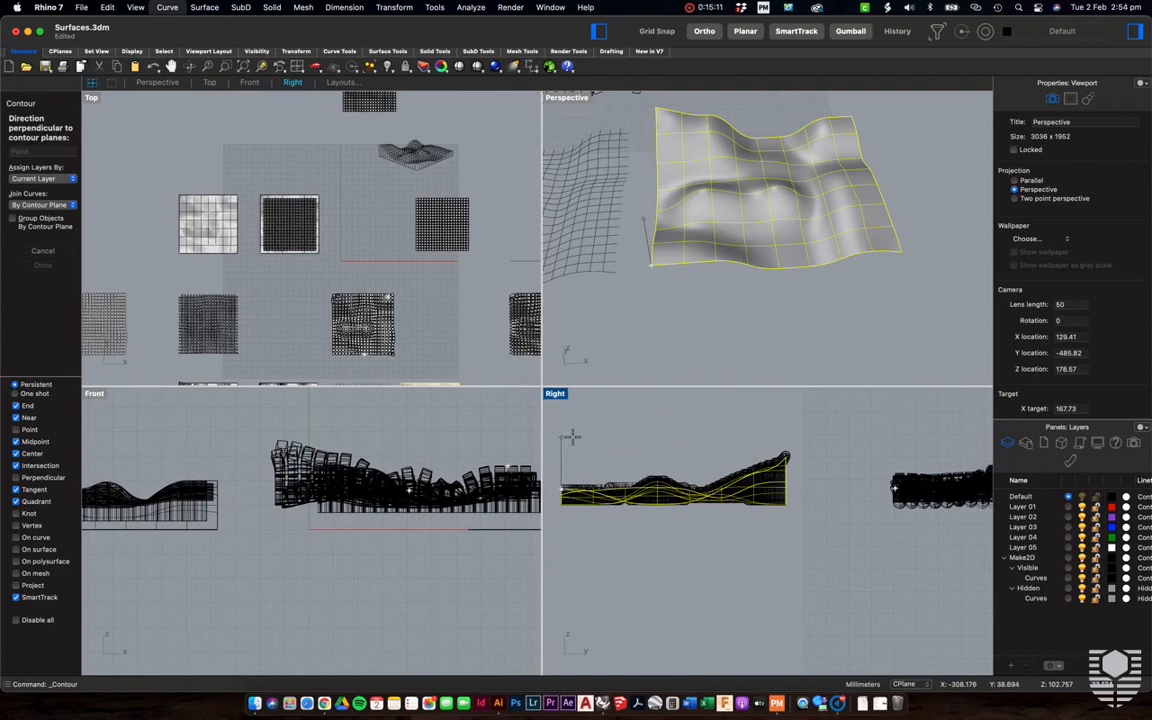
click(572, 436)
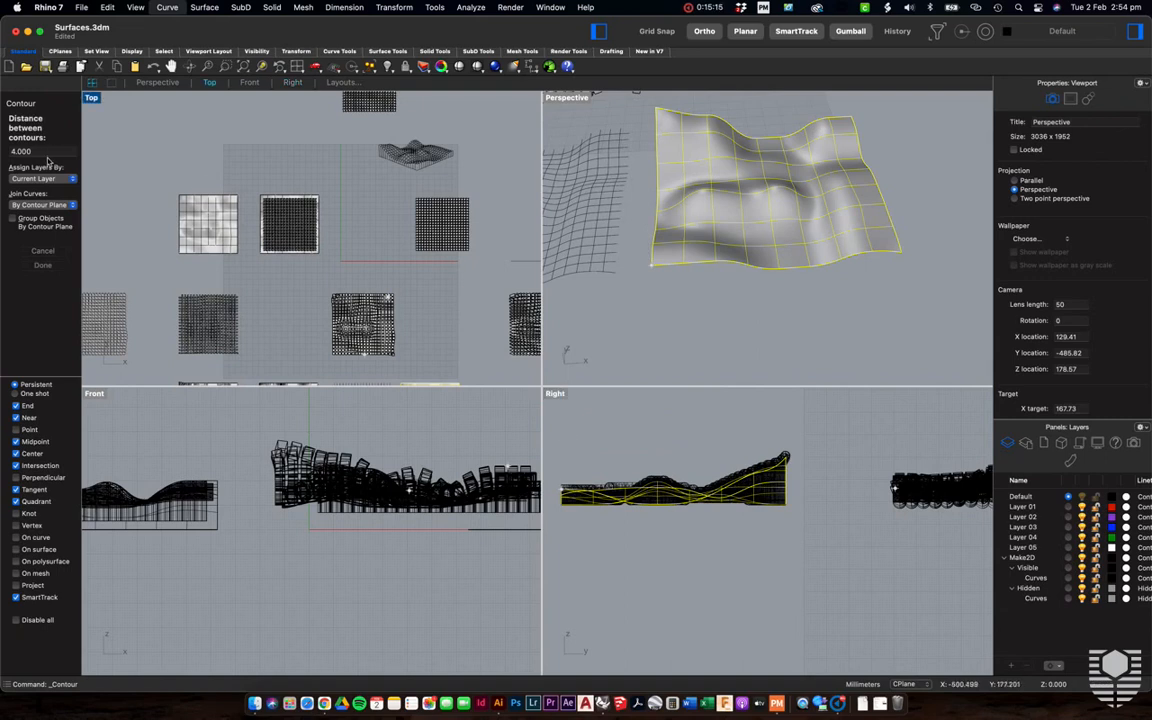
click(45, 152)
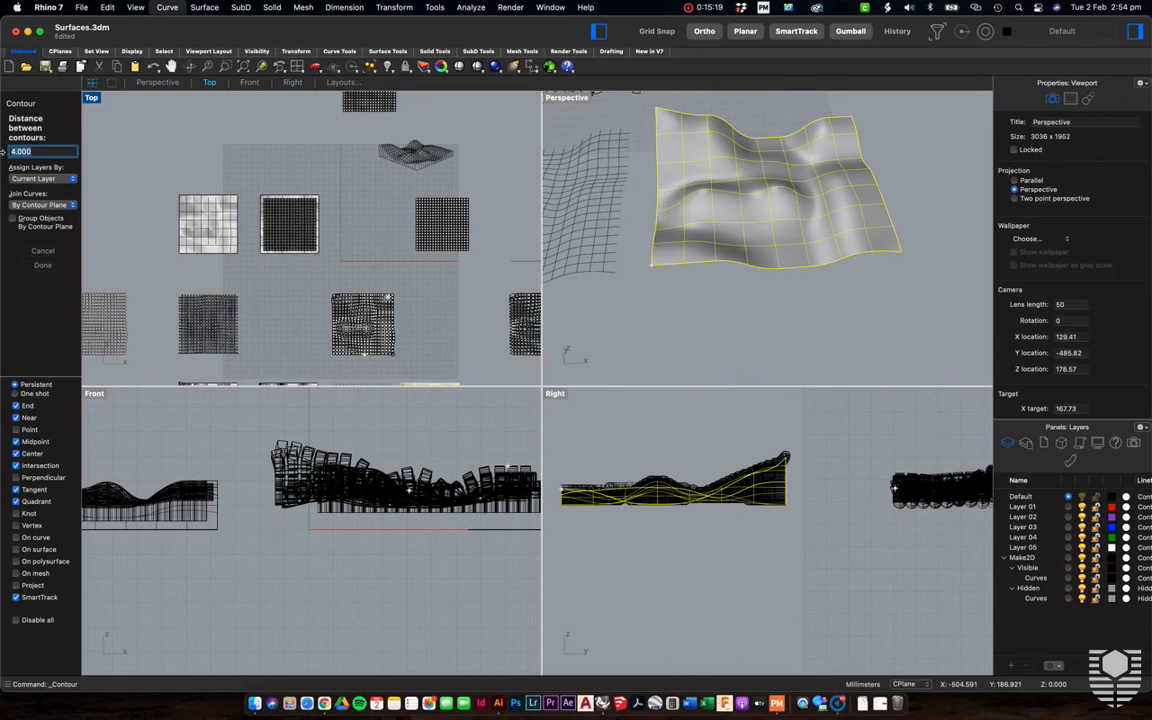
text(2)
key(Return)
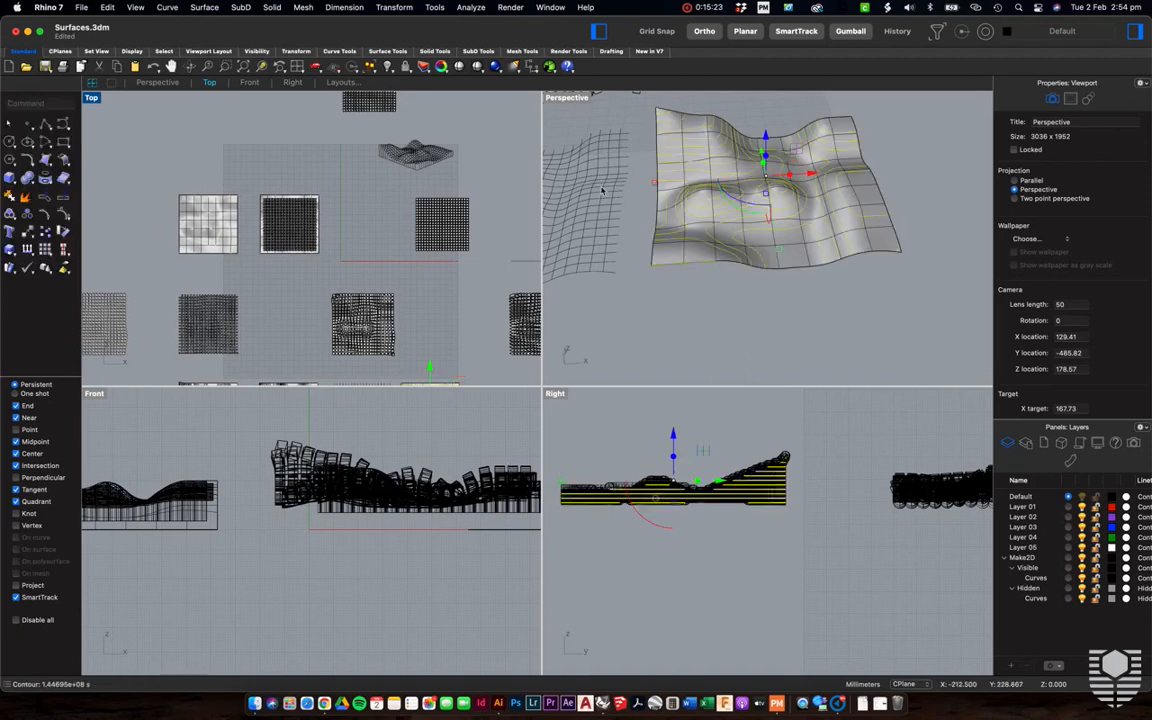
Inspect the contoured surface up close in the Perspective view and delete the surface while keeping its contour curves.
scroll(871, 152, up, 3)
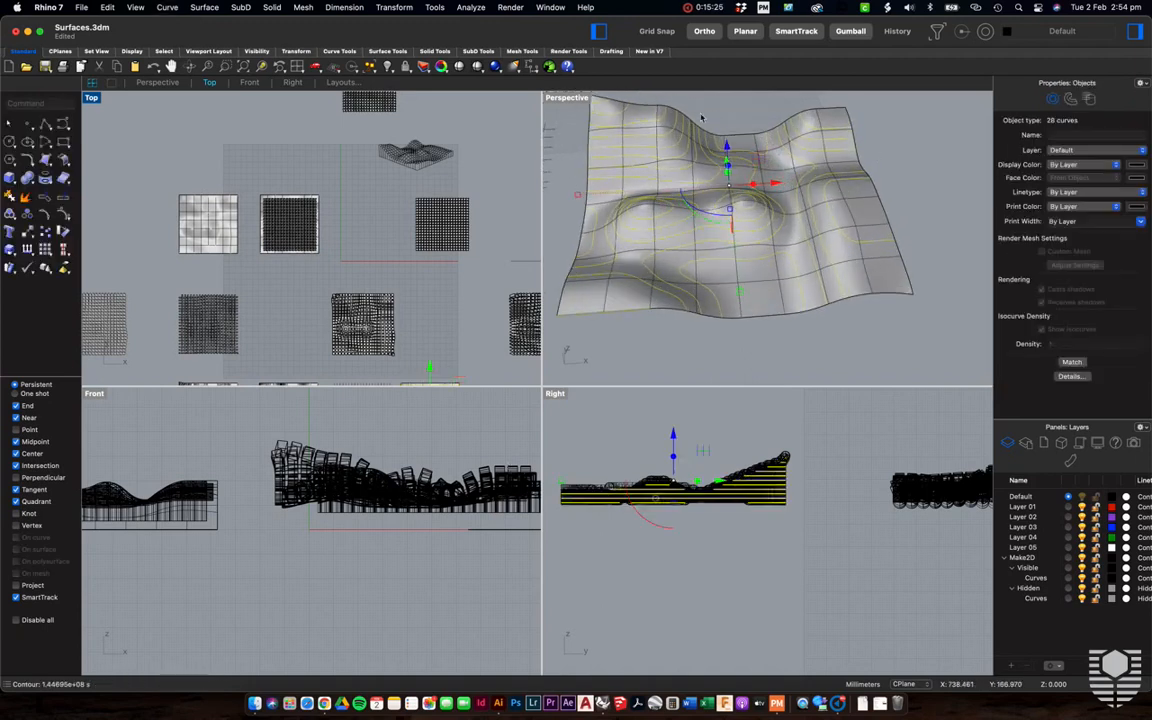
double_click(566, 97)
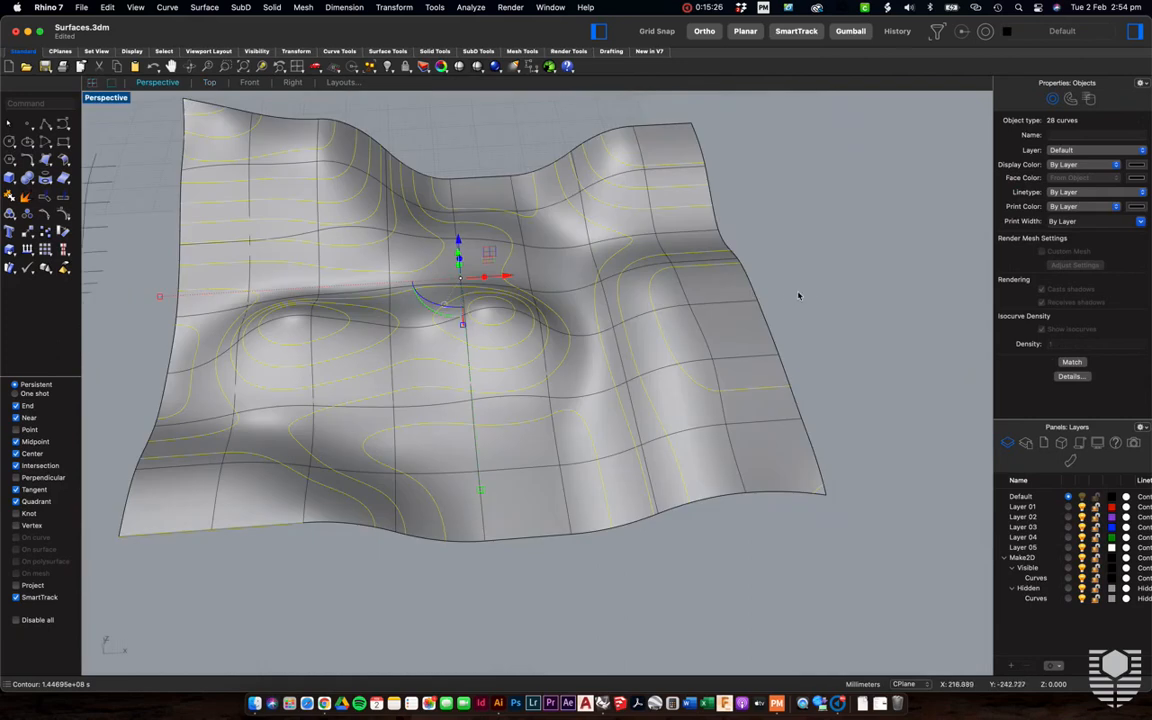
scroll(764, 329, up, 5)
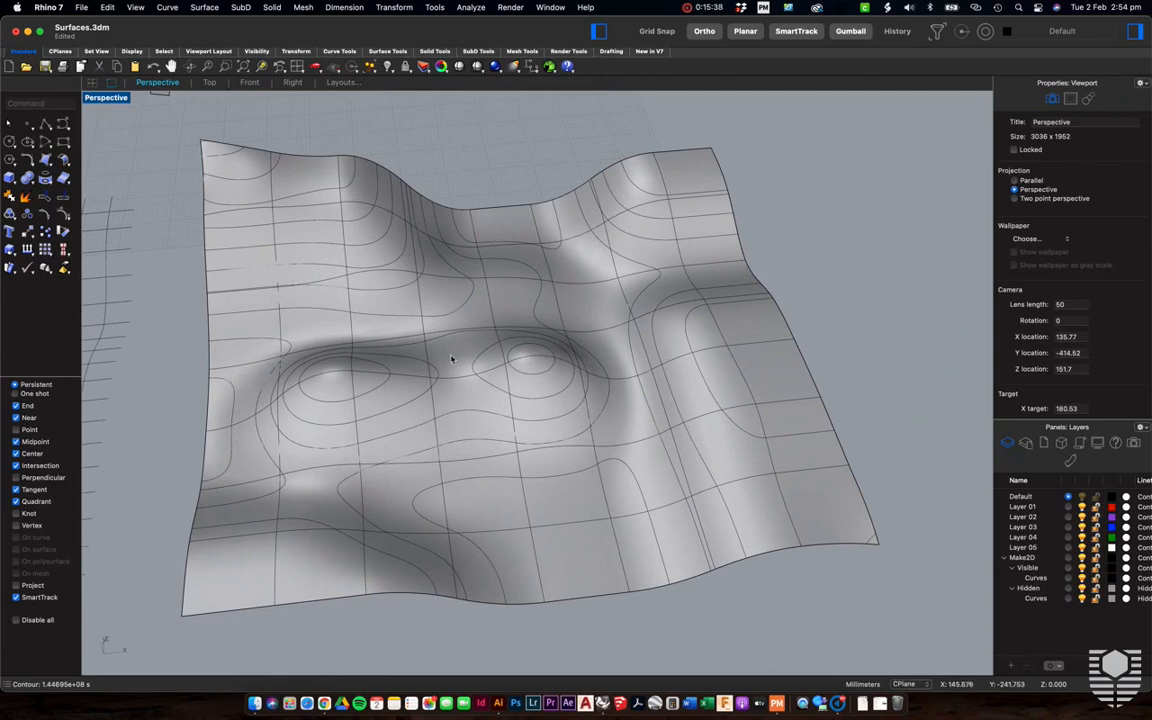
right_drag(610, 359, 692, 193)
shift+right_drag(610, 359, 615, 300)
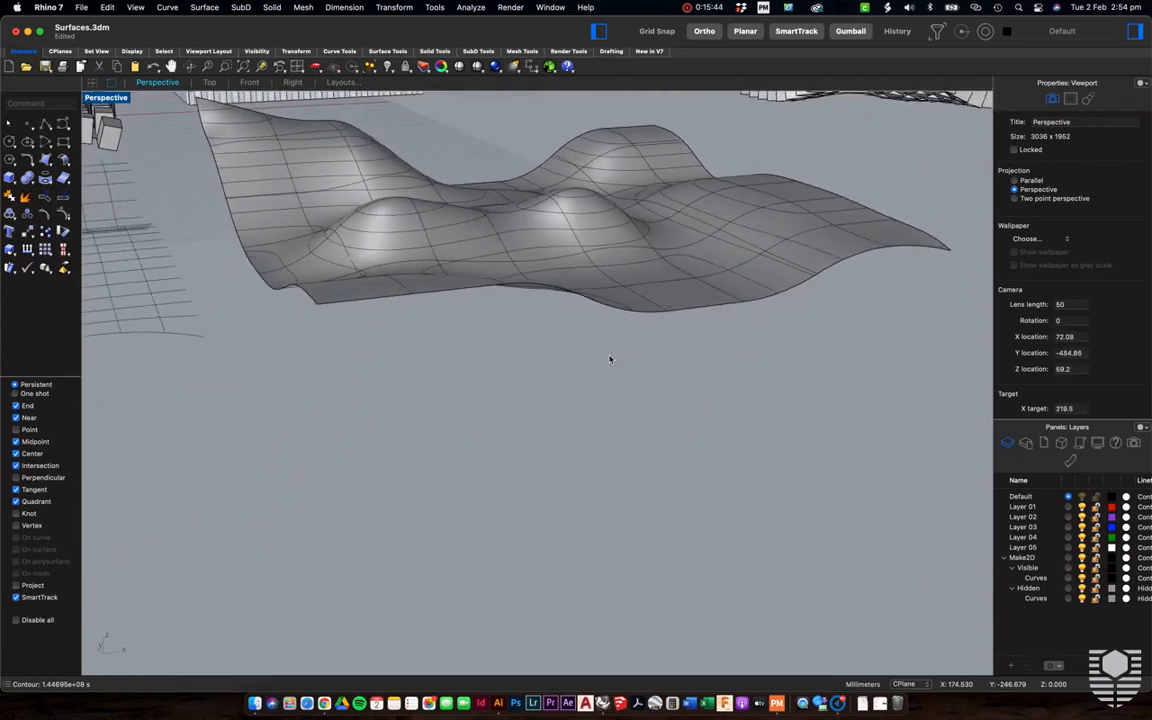
click(433, 291)
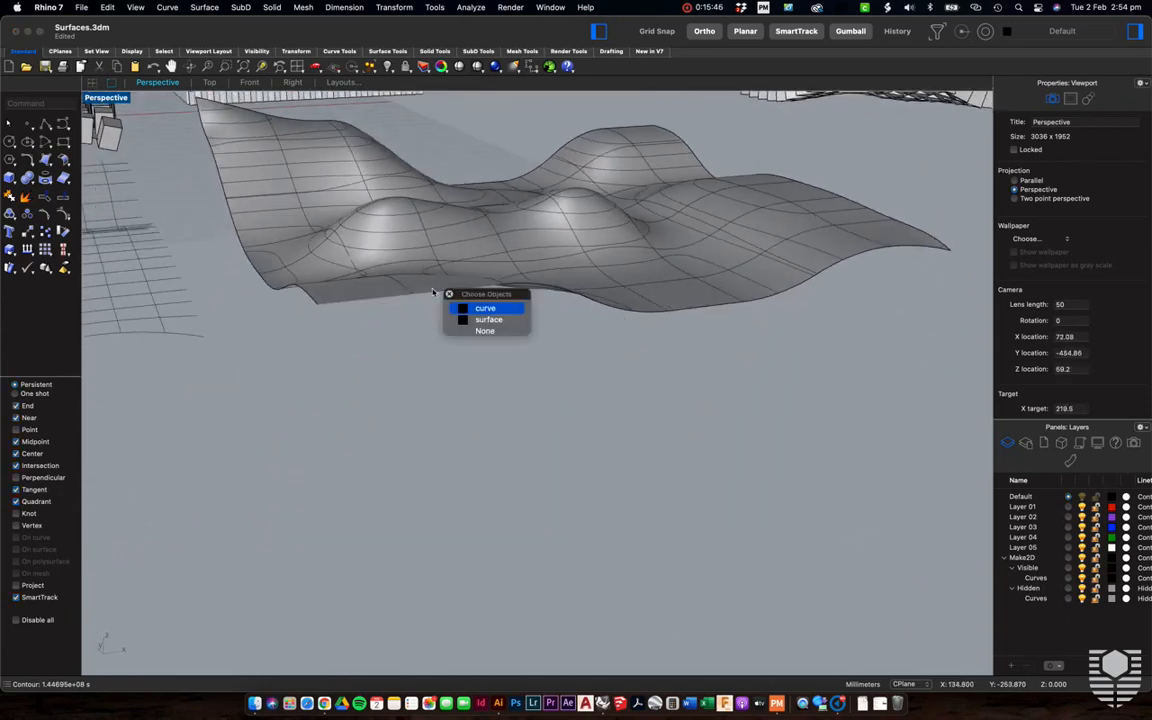
click(489, 319)
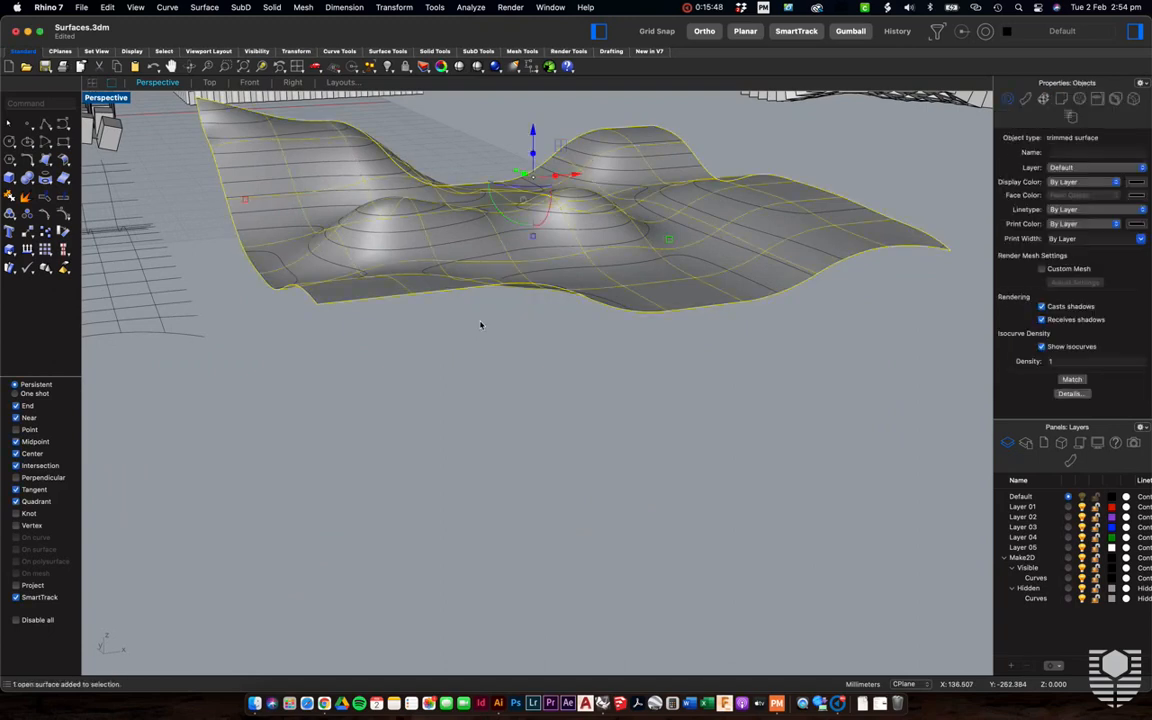
key(Delete)
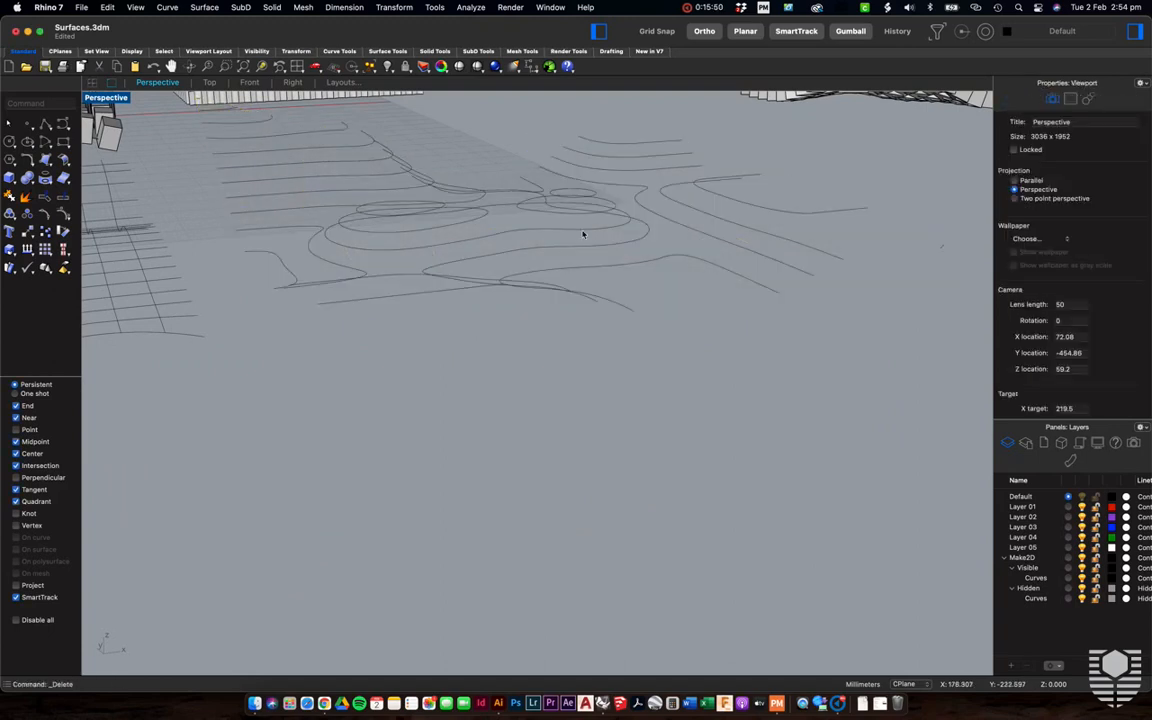
Examine the isolated horizontal contour curves from low and high angles, and undo the surface deletion.
scroll(583, 234, down, 4)
scroll(583, 234, up, 7)
scroll(583, 234, down, 5)
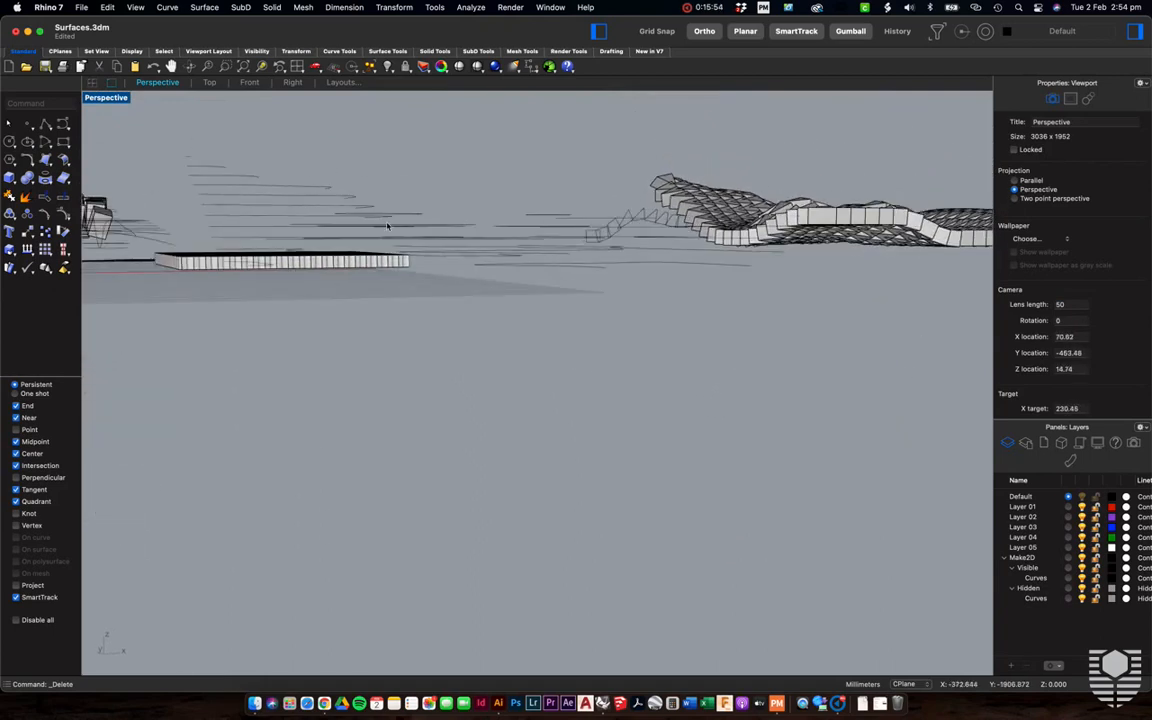
scroll(540, 258, up, 8)
scroll(540, 258, down, 6)
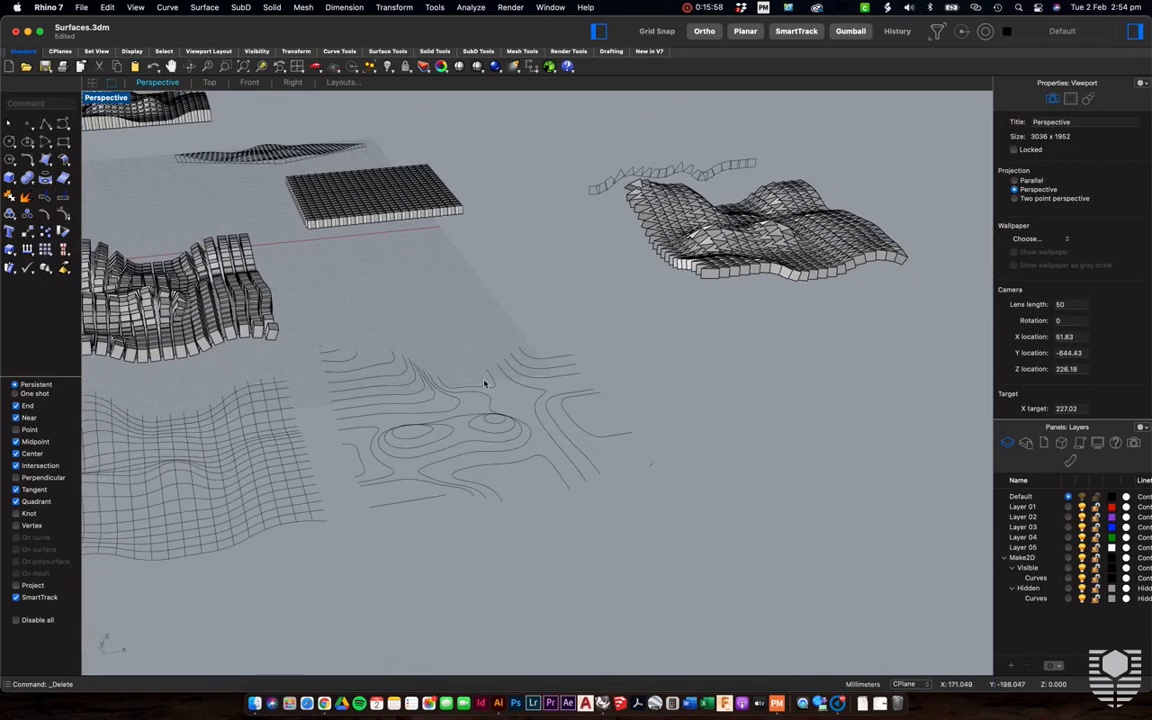
key(super+z)
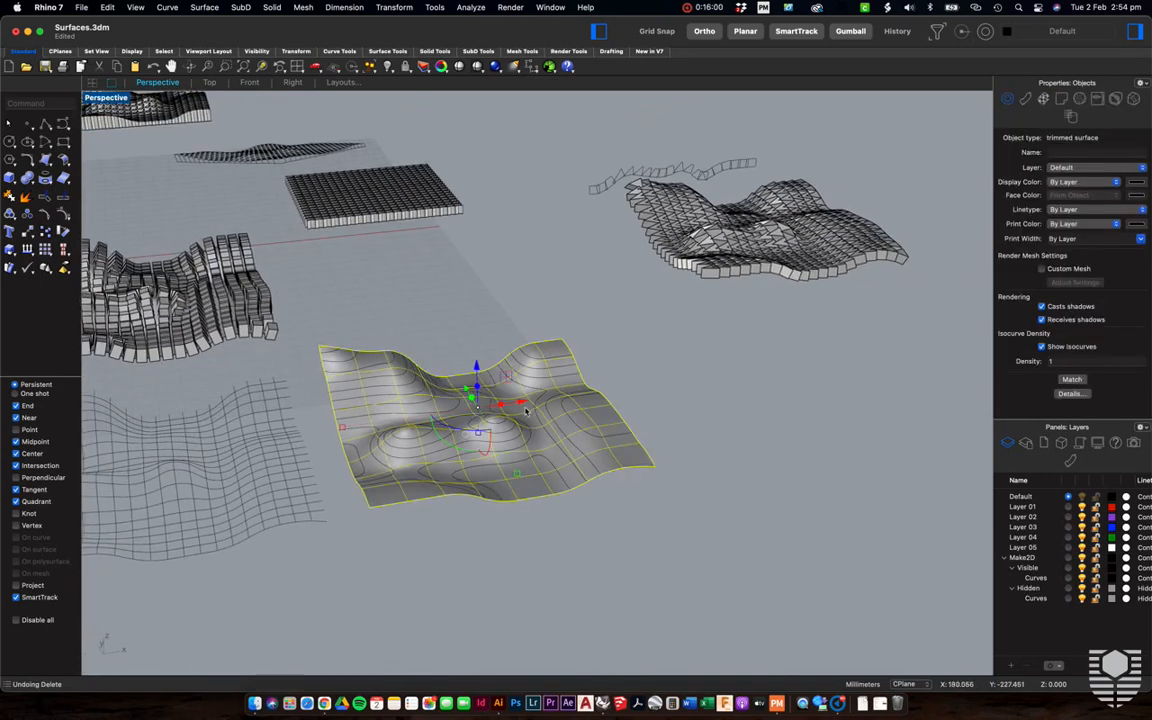
Show the horizontally contoured surface in a maximized Top view and delete the surface, keeping only its contour curves.
scroll(498, 422, up, 3)
click(697, 395)
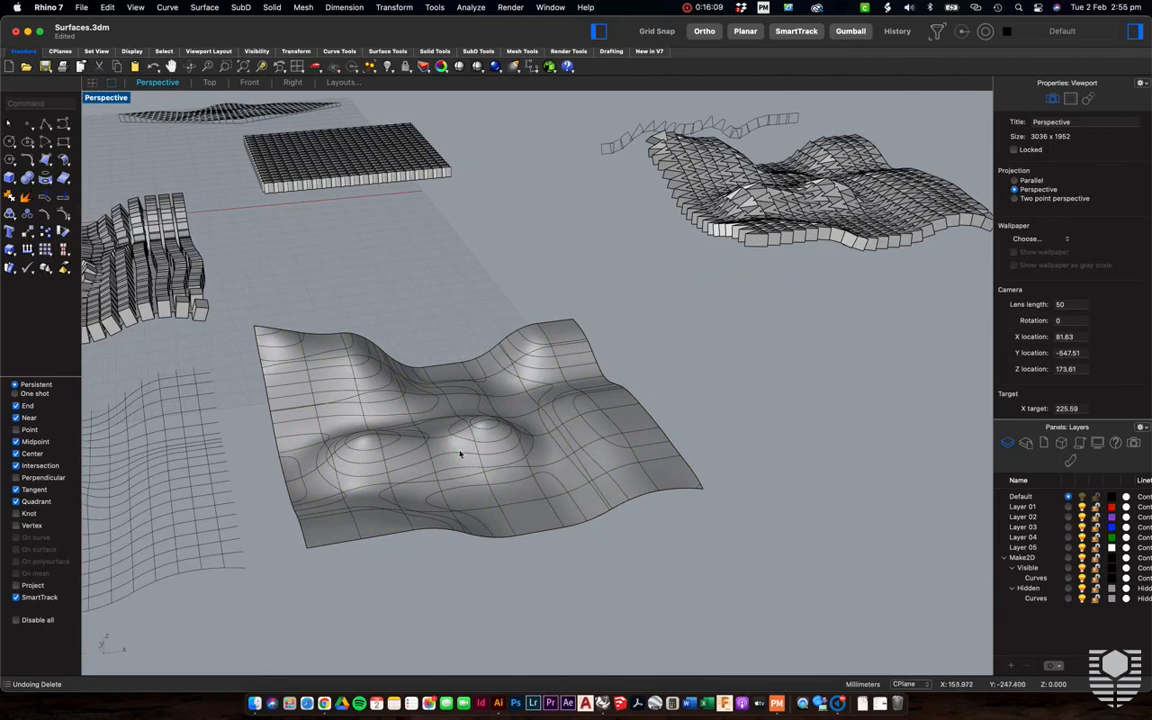
scroll(460, 454, up, 5)
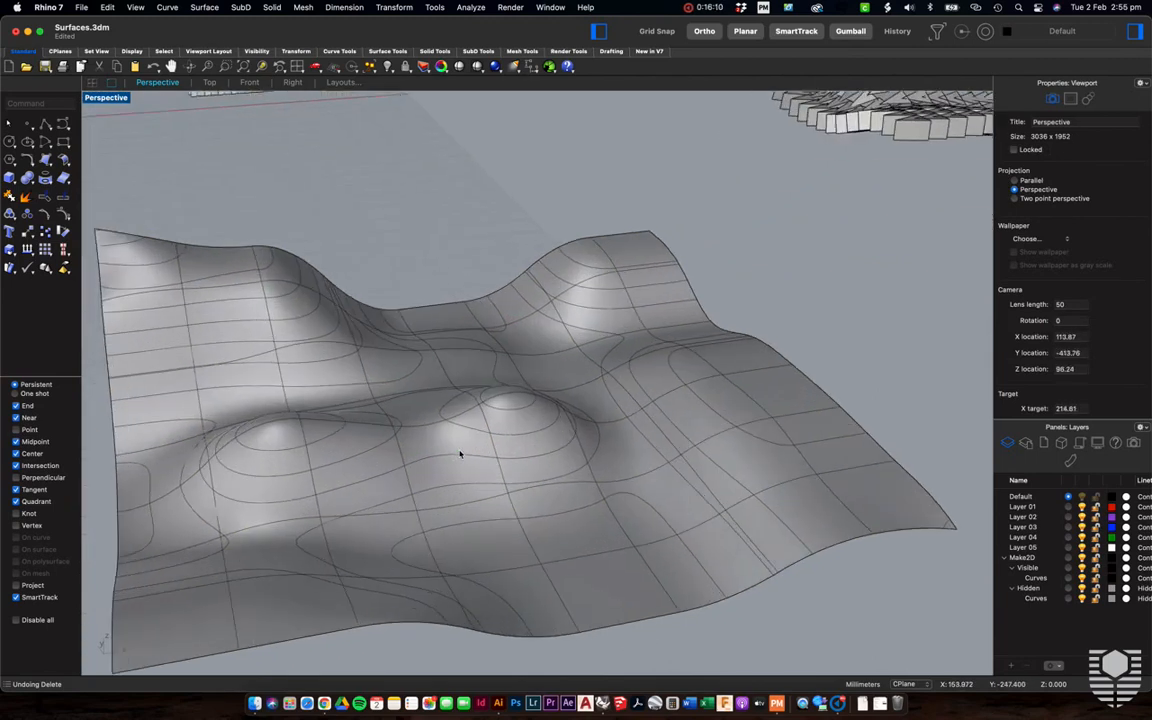
scroll(600, 377, down, 5)
scroll(560, 385, up, 1)
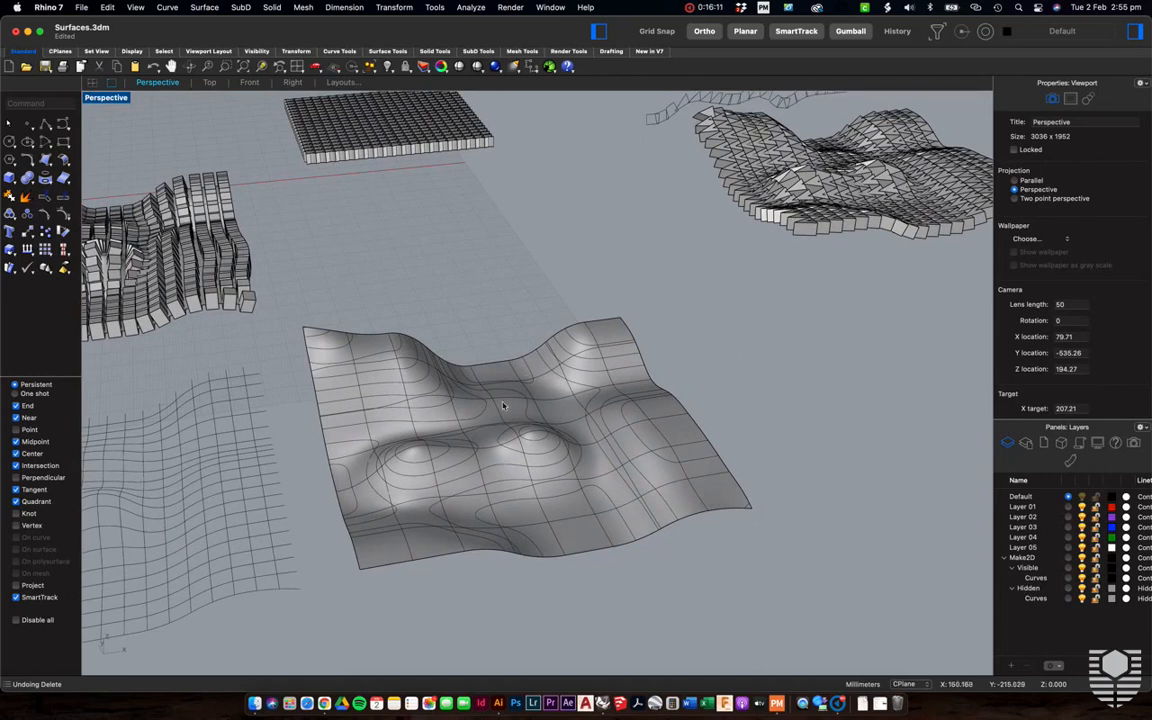
right_drag(567, 443, 509, 318)
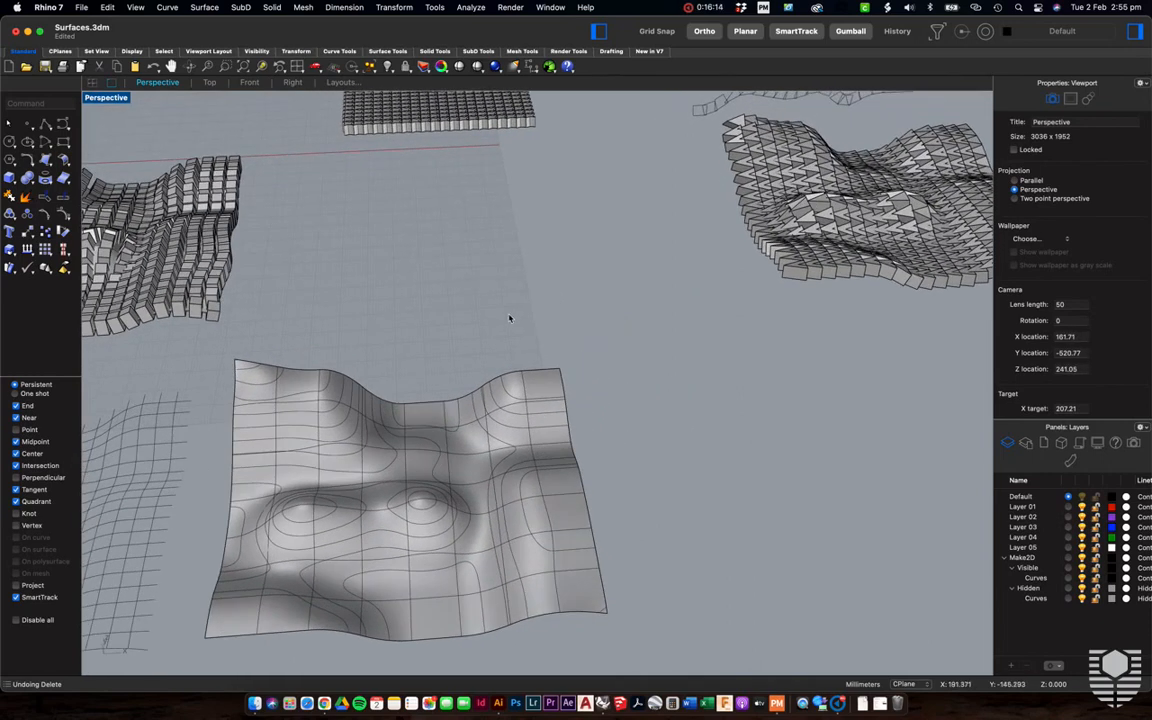
double_click(106, 97)
double_click(92, 97)
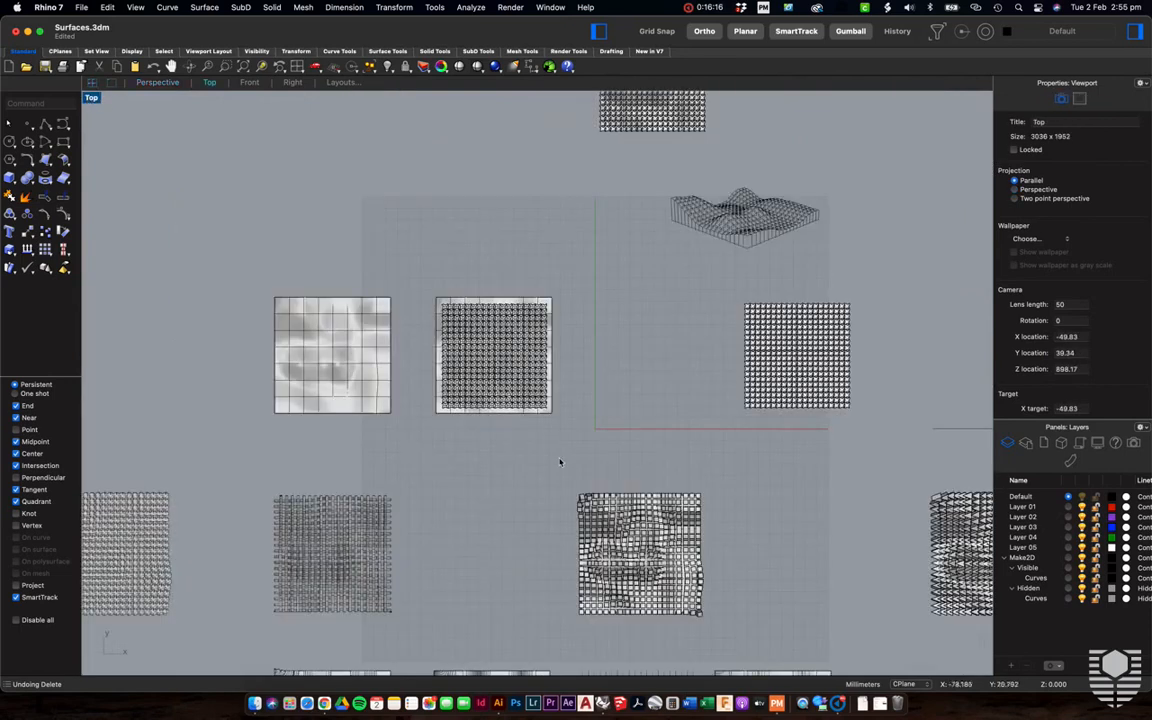
scroll(560, 462, down, 10)
scroll(560, 462, right, 4)
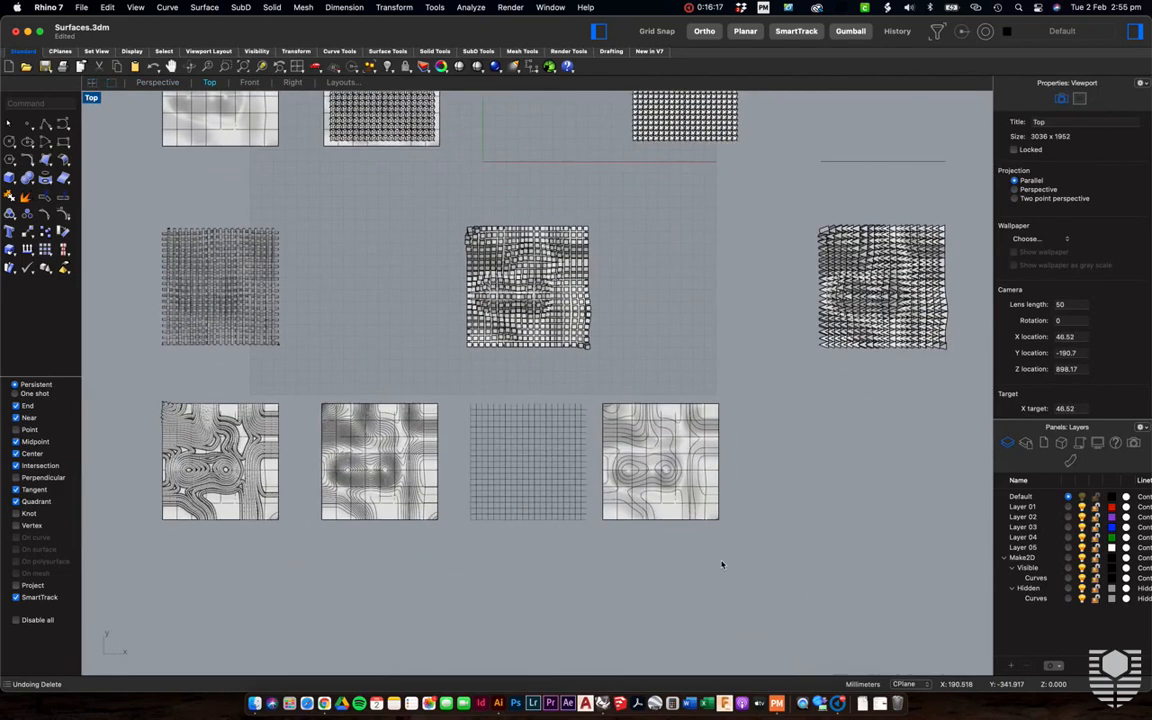
scroll(722, 564, up, 3)
scroll(706, 347, up, 3)
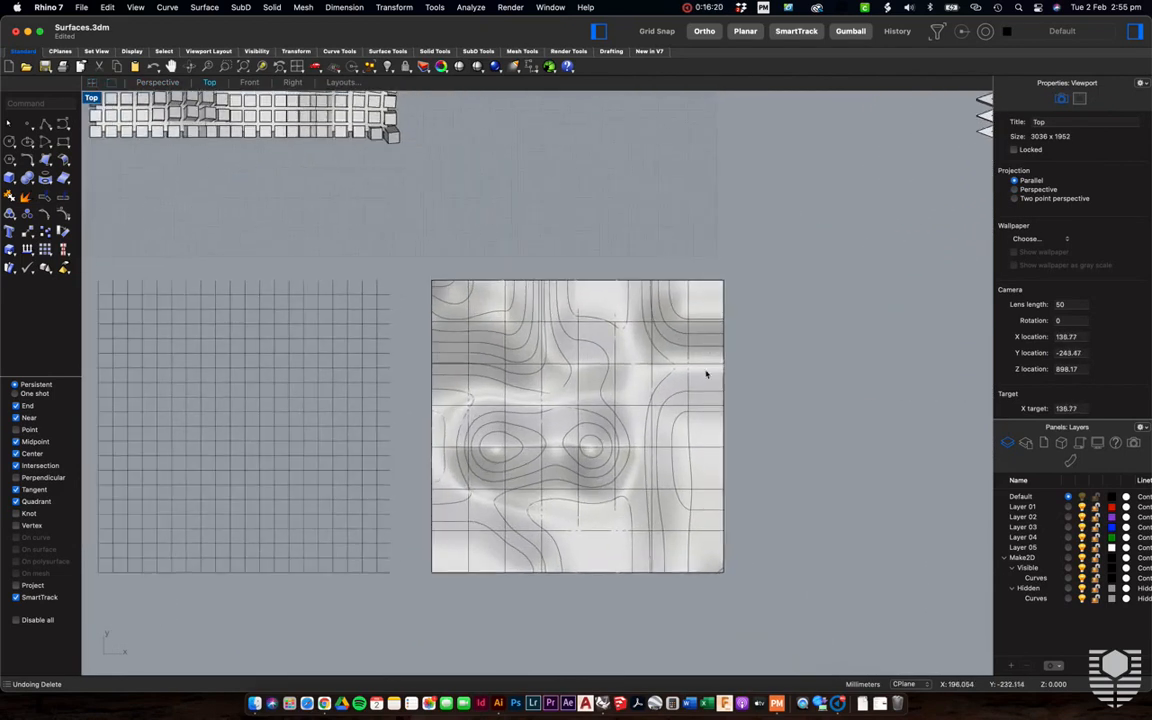
click(720, 433)
key(Delete)
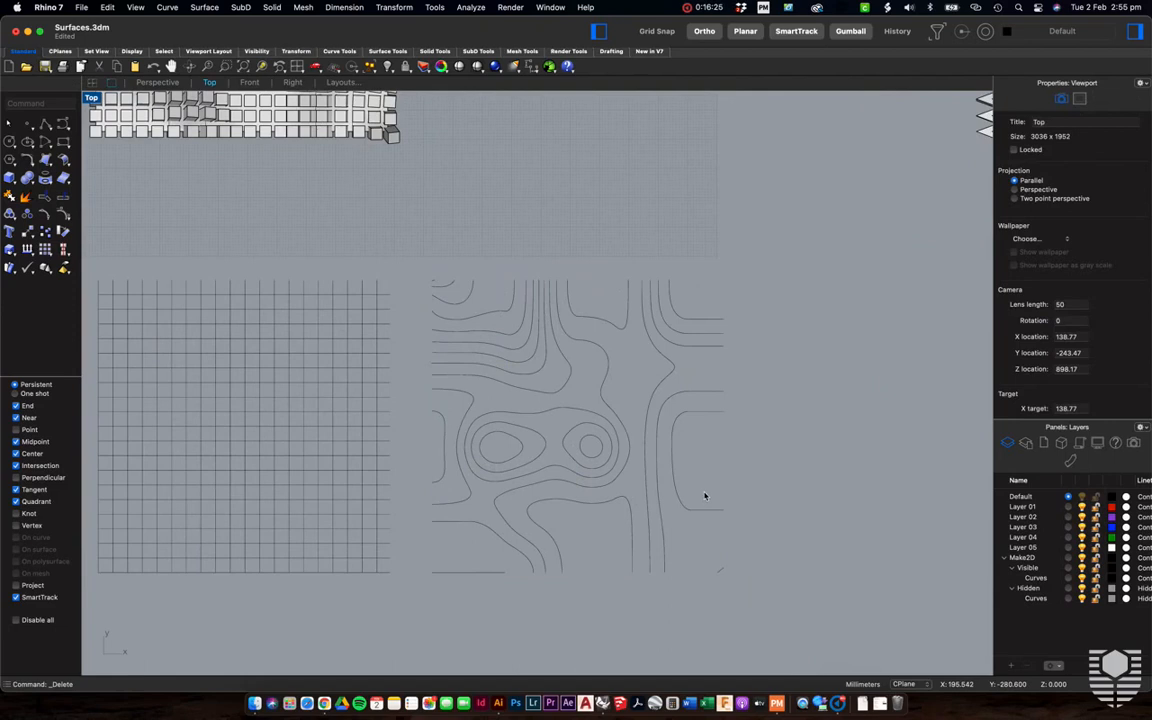
Compare the contour curves with the neighbouring contoured surfaces in plan, and return to the maximized Perspective view.
scroll(485, 237, left, 10)
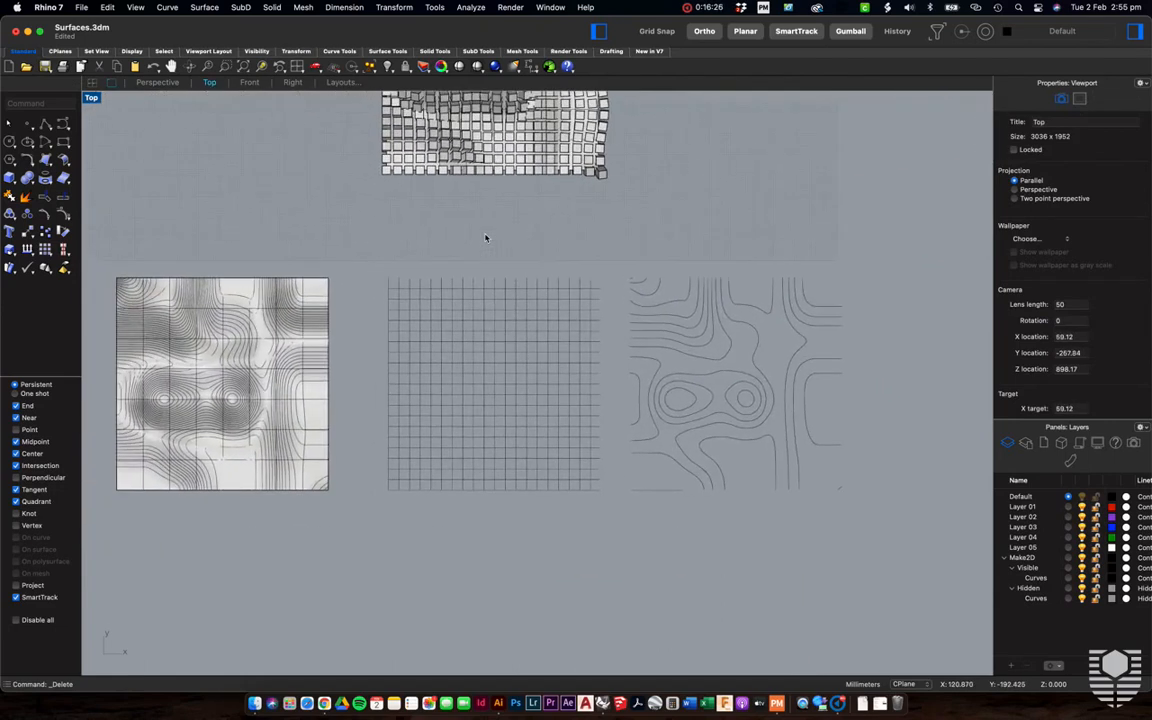
scroll(485, 237, left, 10)
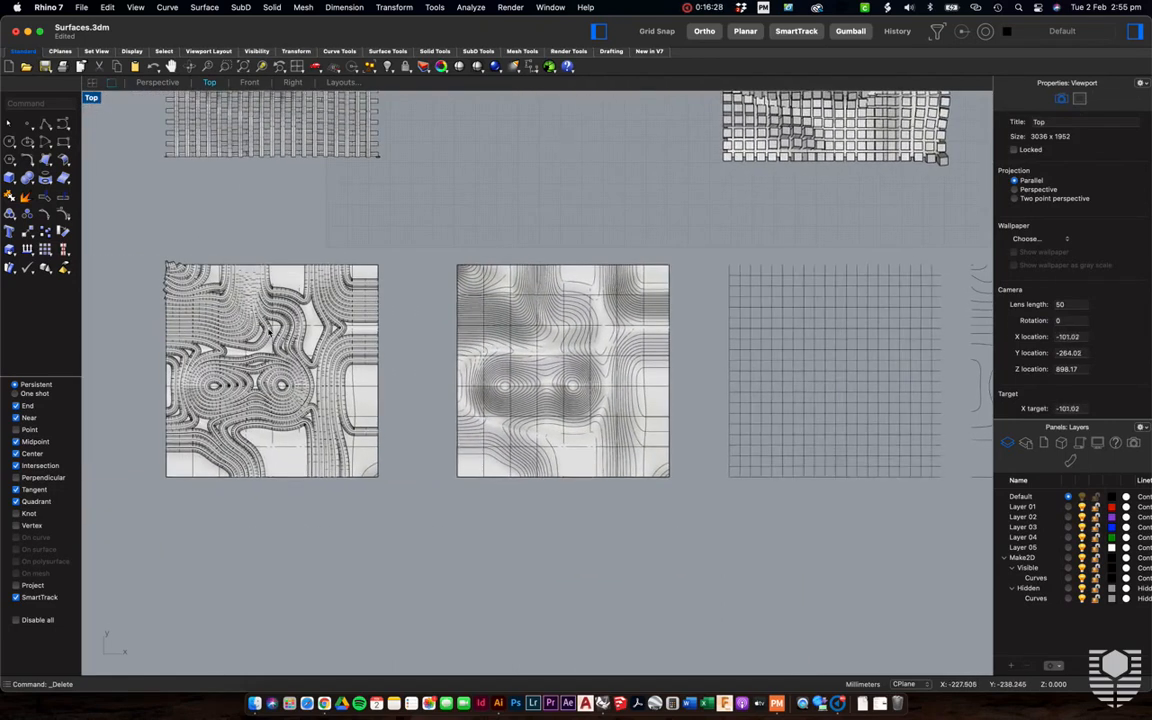
scroll(268, 330, up, 3)
scroll(268, 330, left, 4)
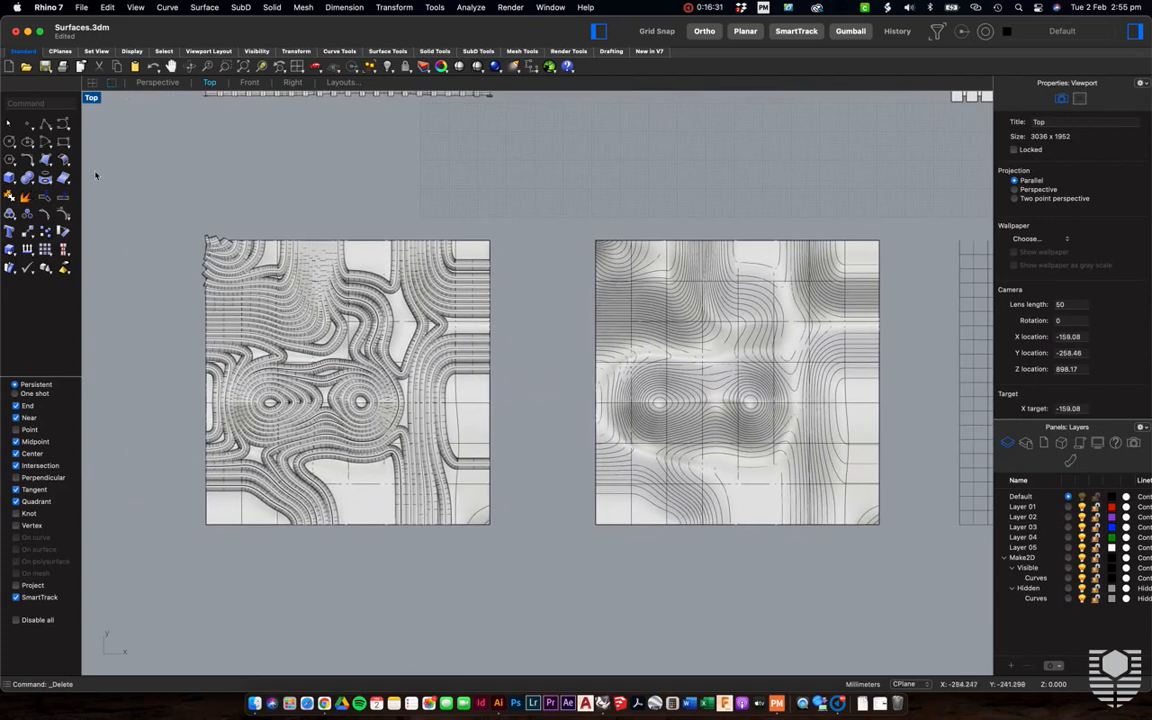
click(91, 100)
double_click(91, 100)
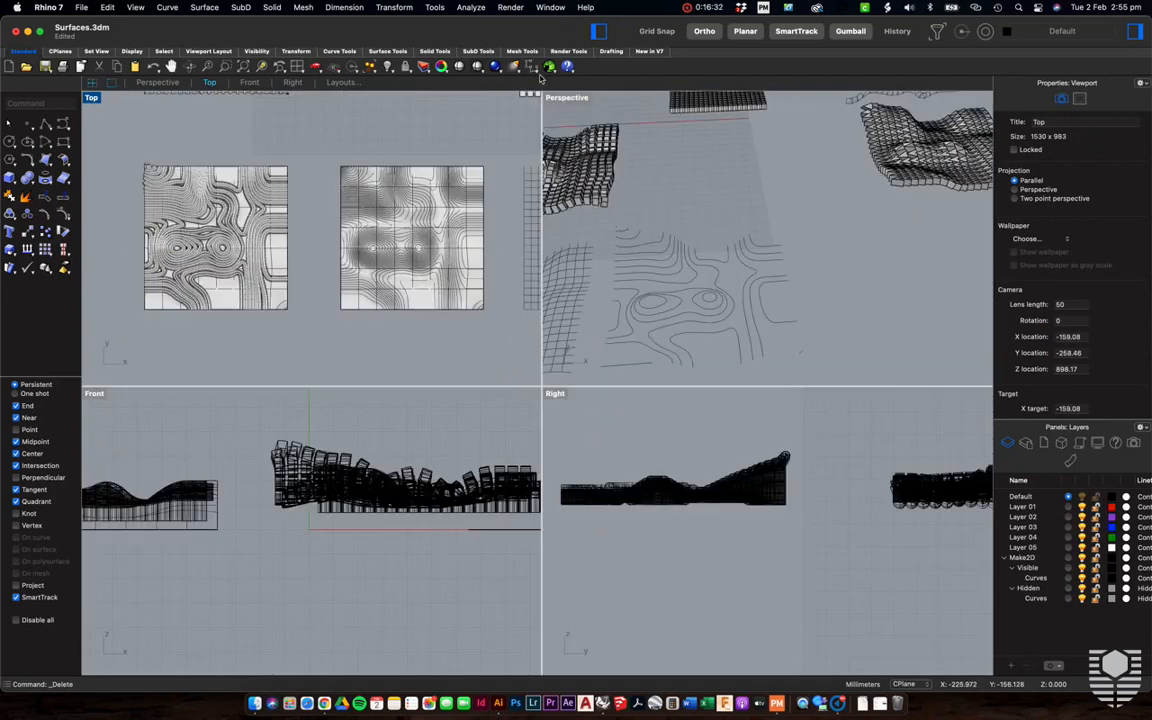
double_click(577, 101)
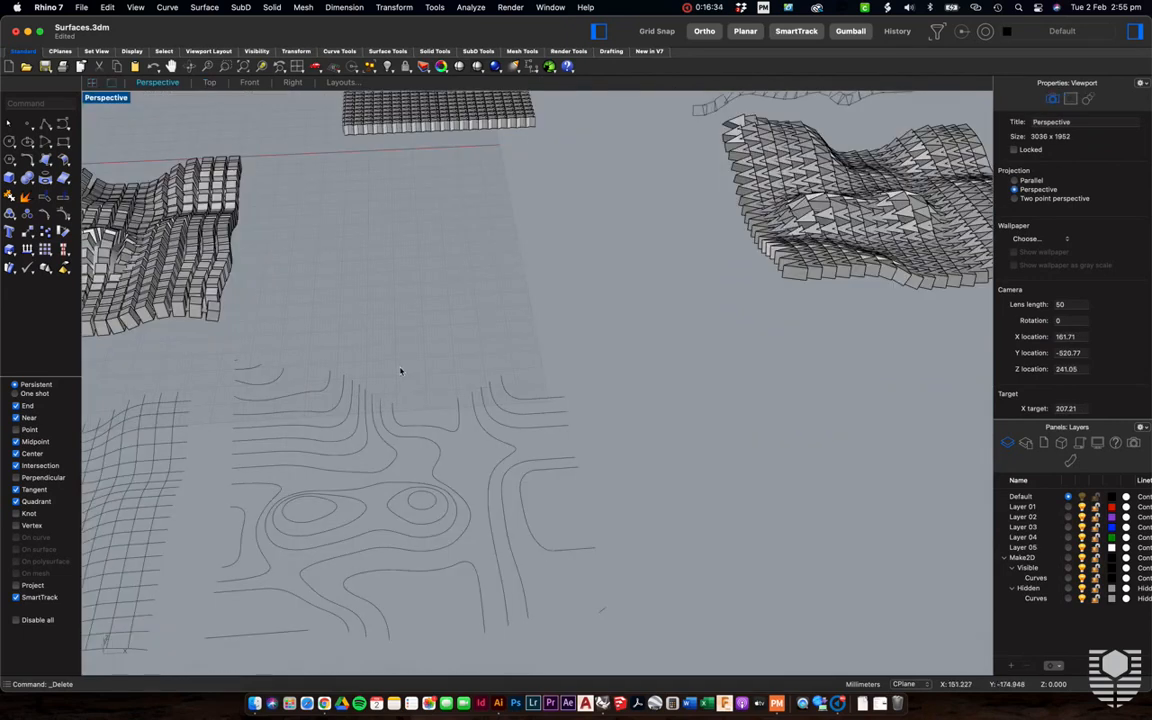
Examine the piped contour surface and its base surface, and compare them with the neighbouring contoured surface from higher angles.
scroll(400, 371, left, 10)
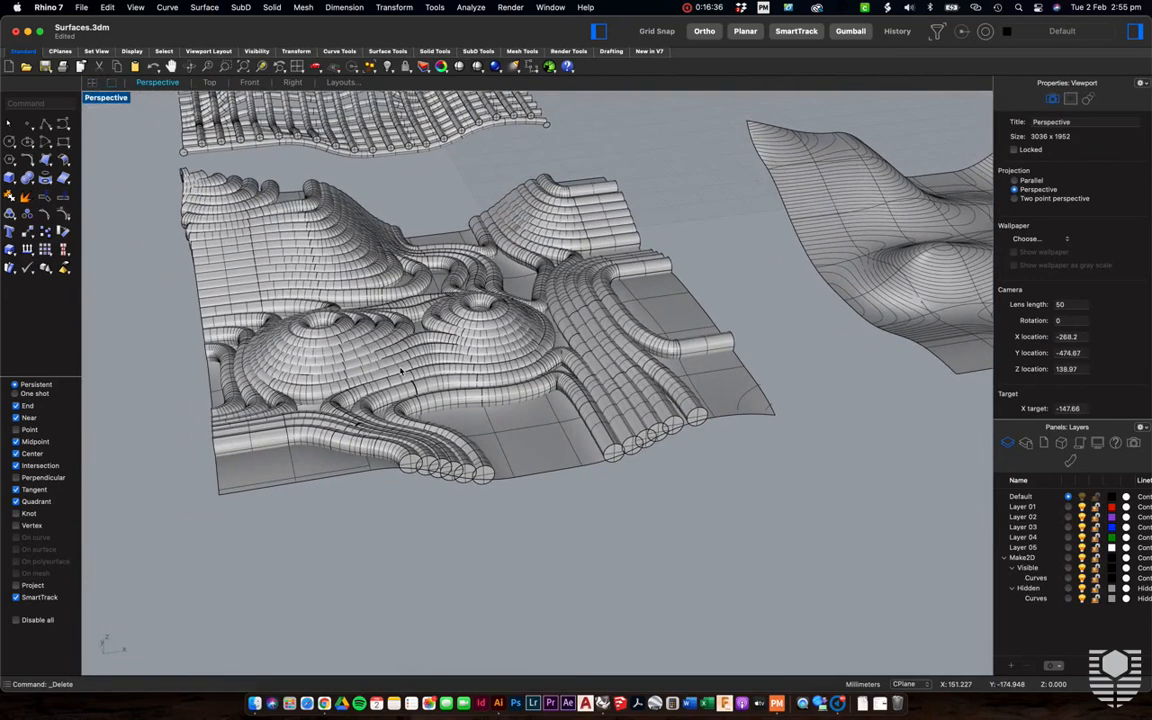
scroll(421, 372, left, 8)
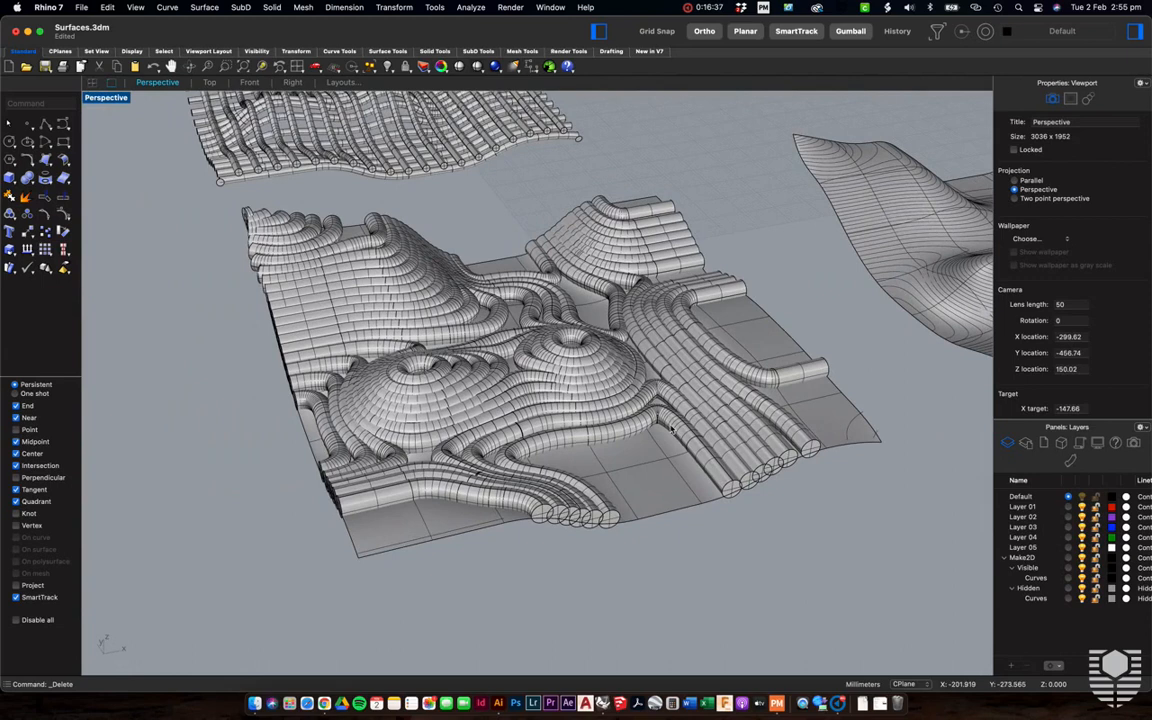
scroll(727, 410, left, 5)
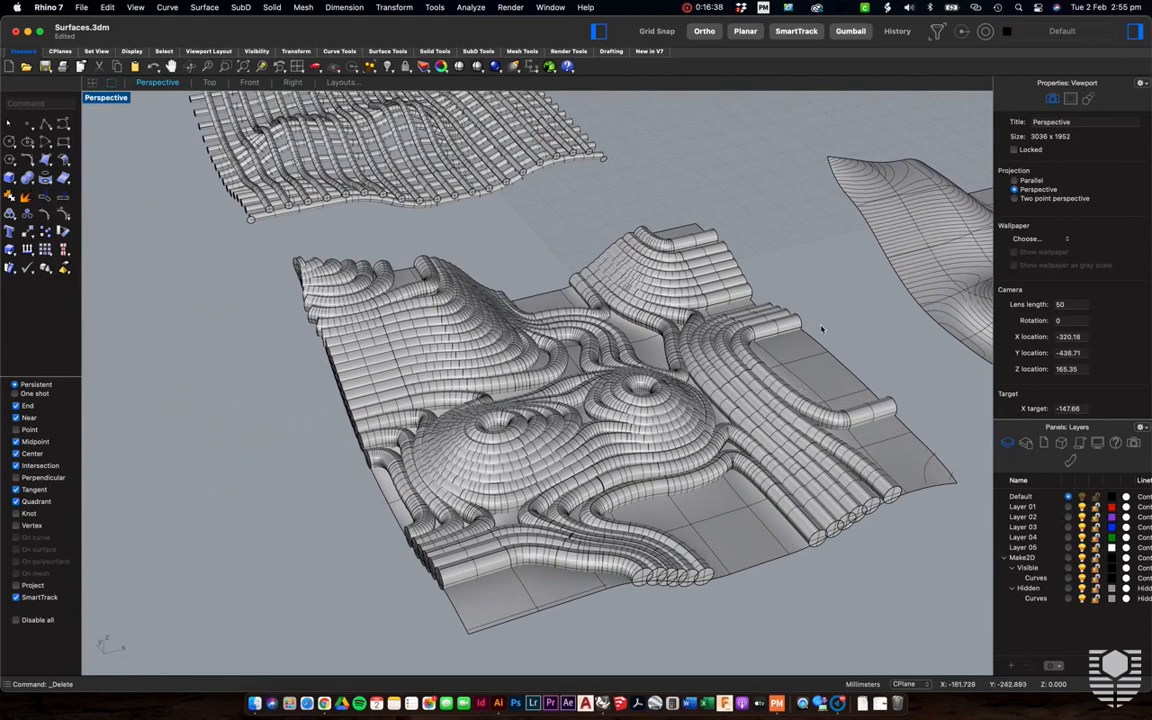
scroll(762, 456, right, 6)
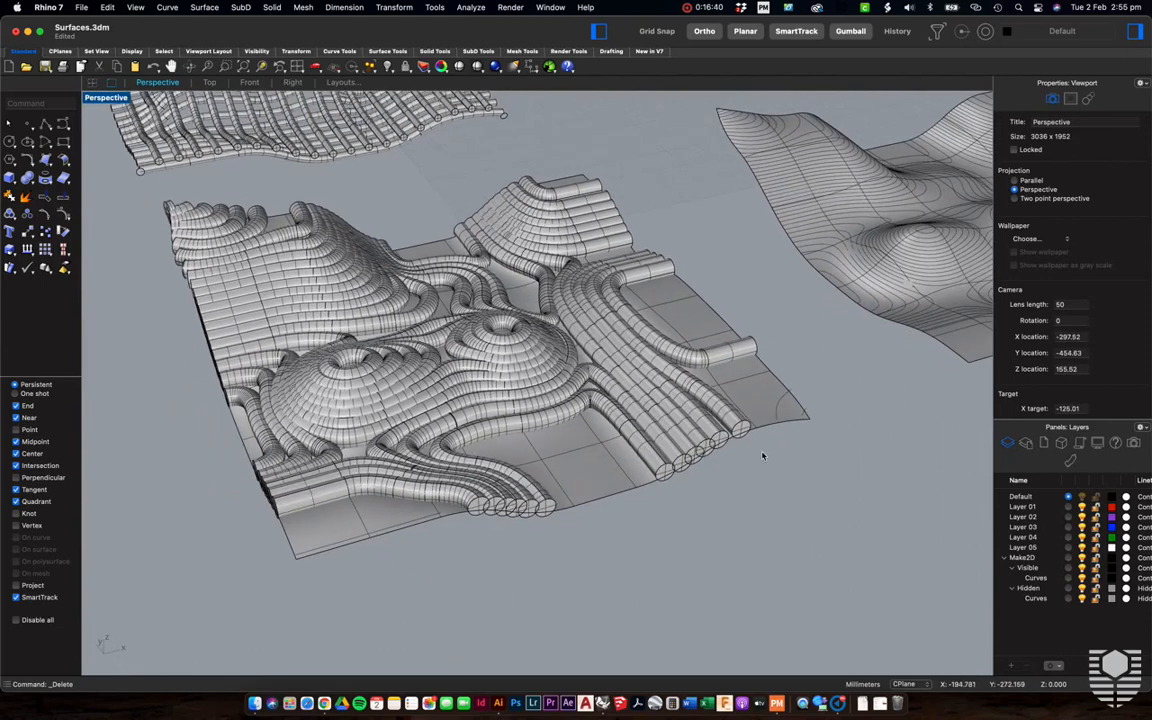
click(600, 450)
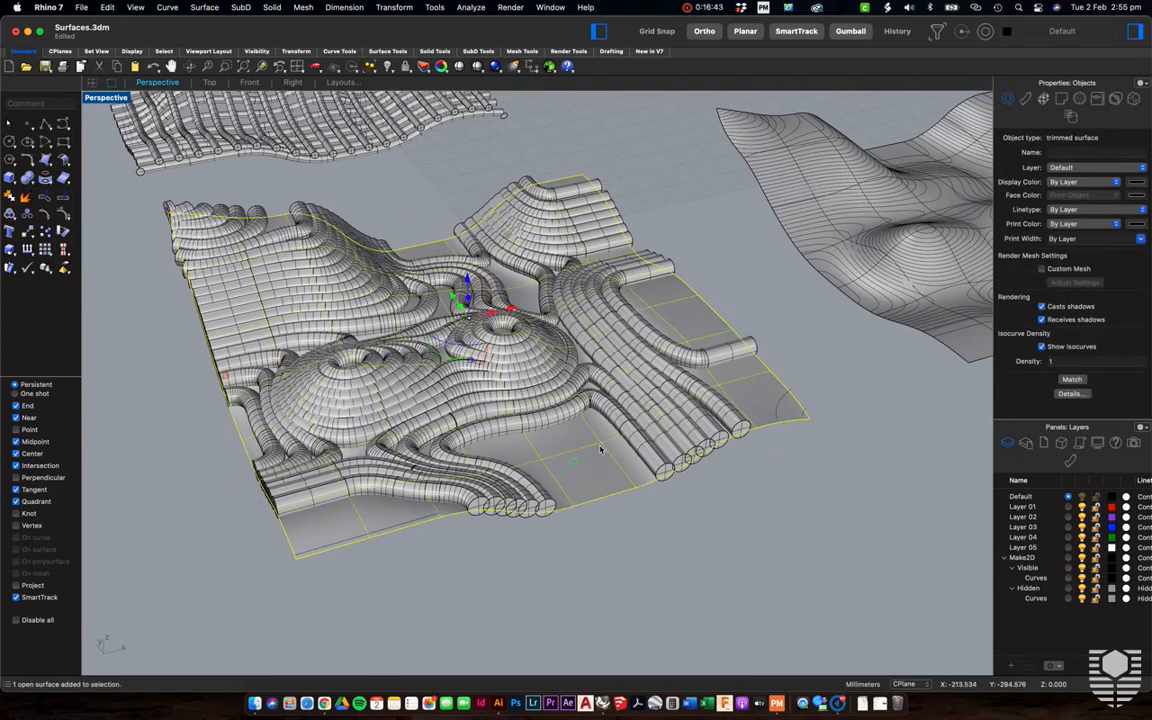
click(763, 308)
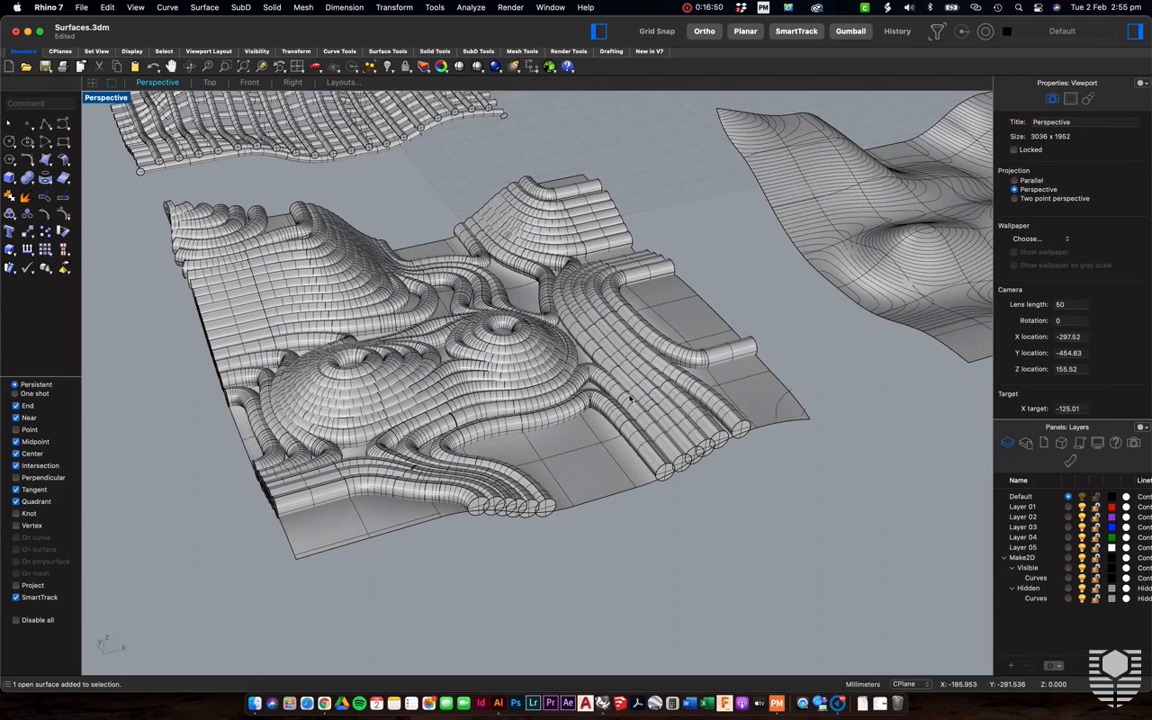
scroll(522, 429, down, 1)
scroll(522, 429, down, 2)
right_drag(622, 282, 586, 350)
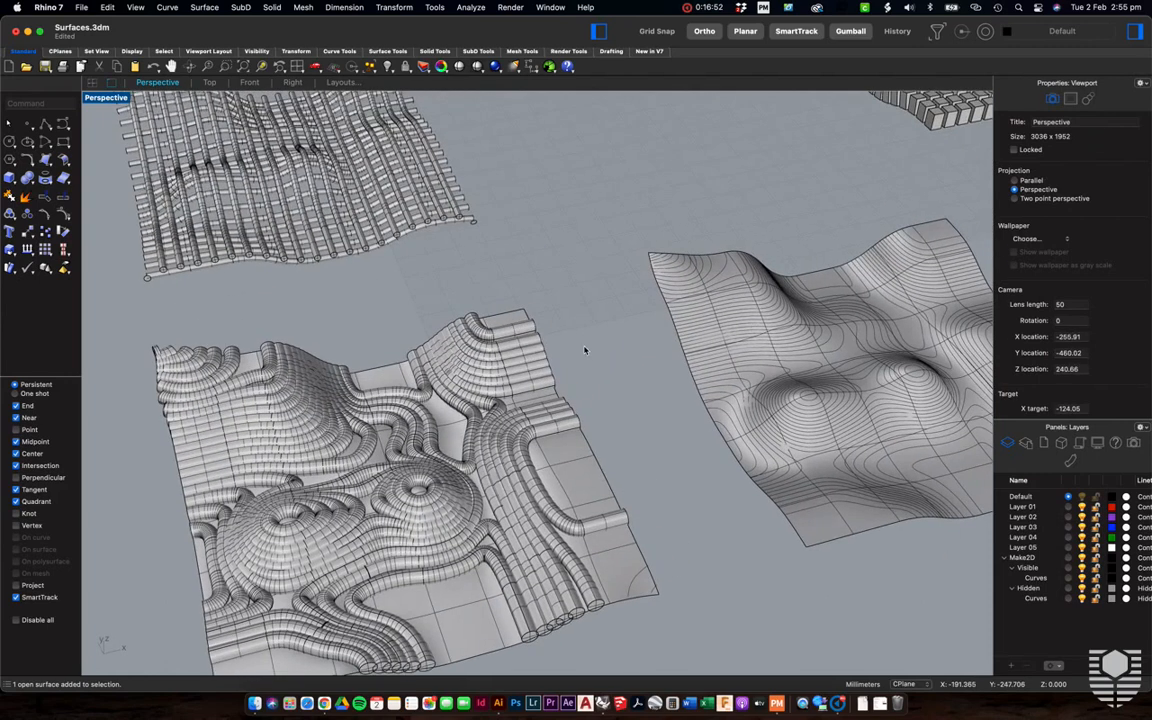
scroll(585, 350, down, 5)
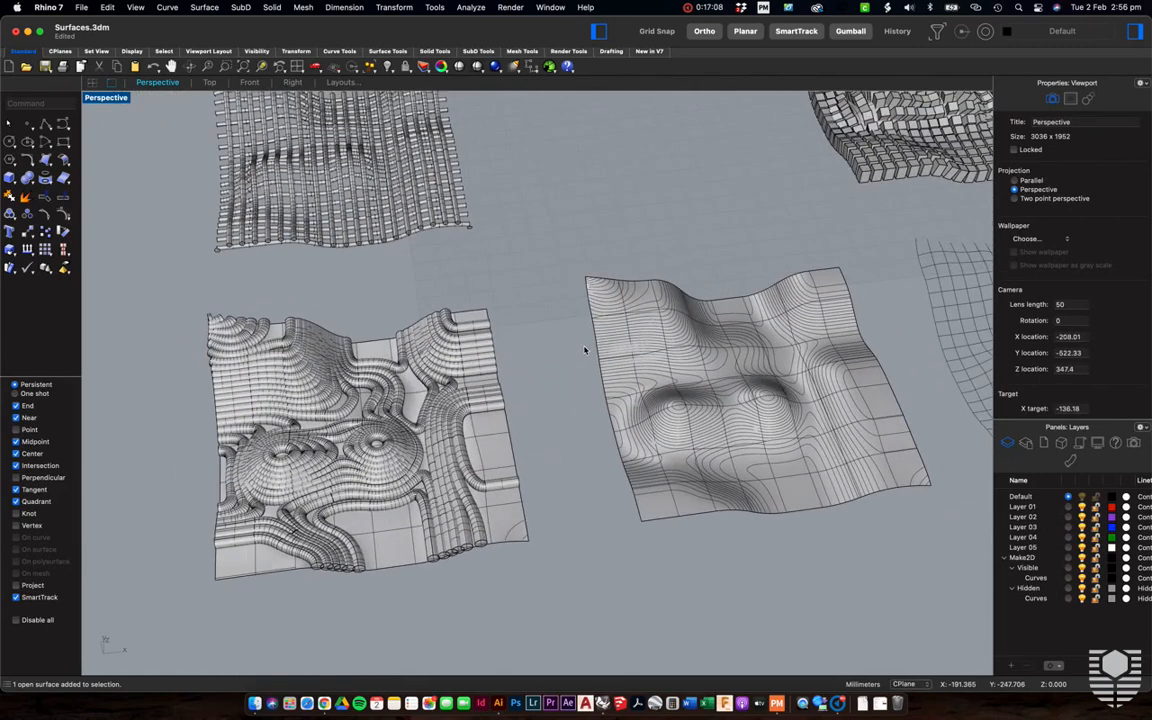
shift+scroll(585, 350, right, 10)
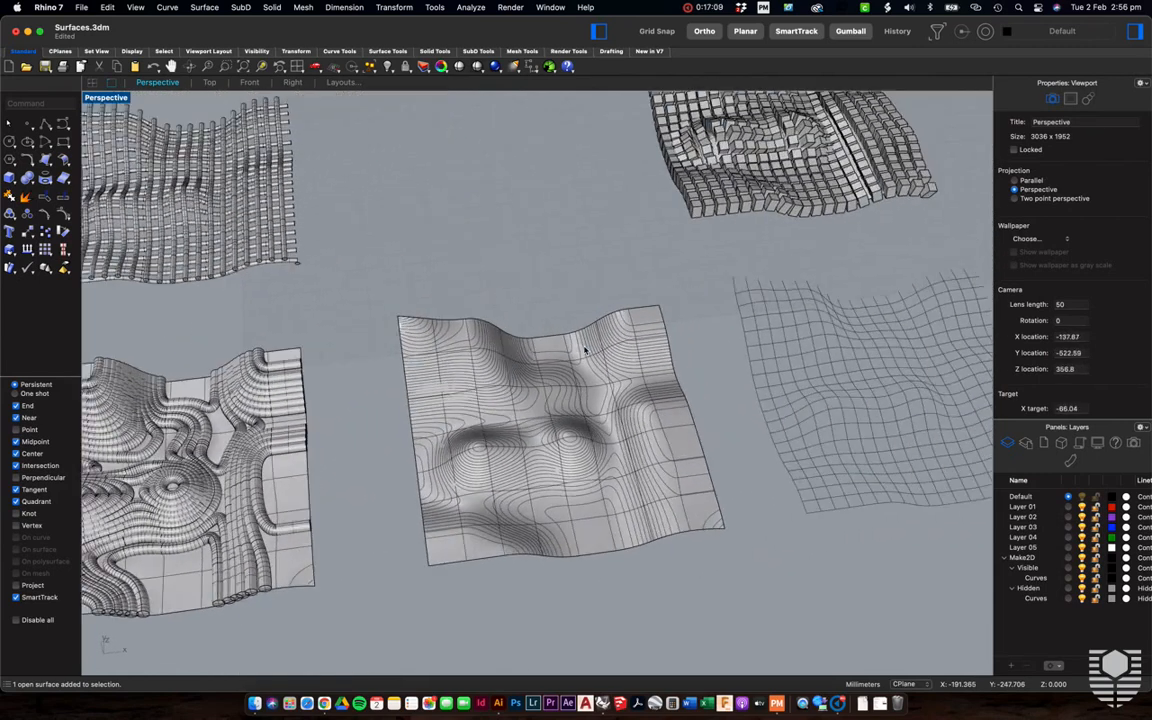
click(167, 7)
mouse_move(230, 414)
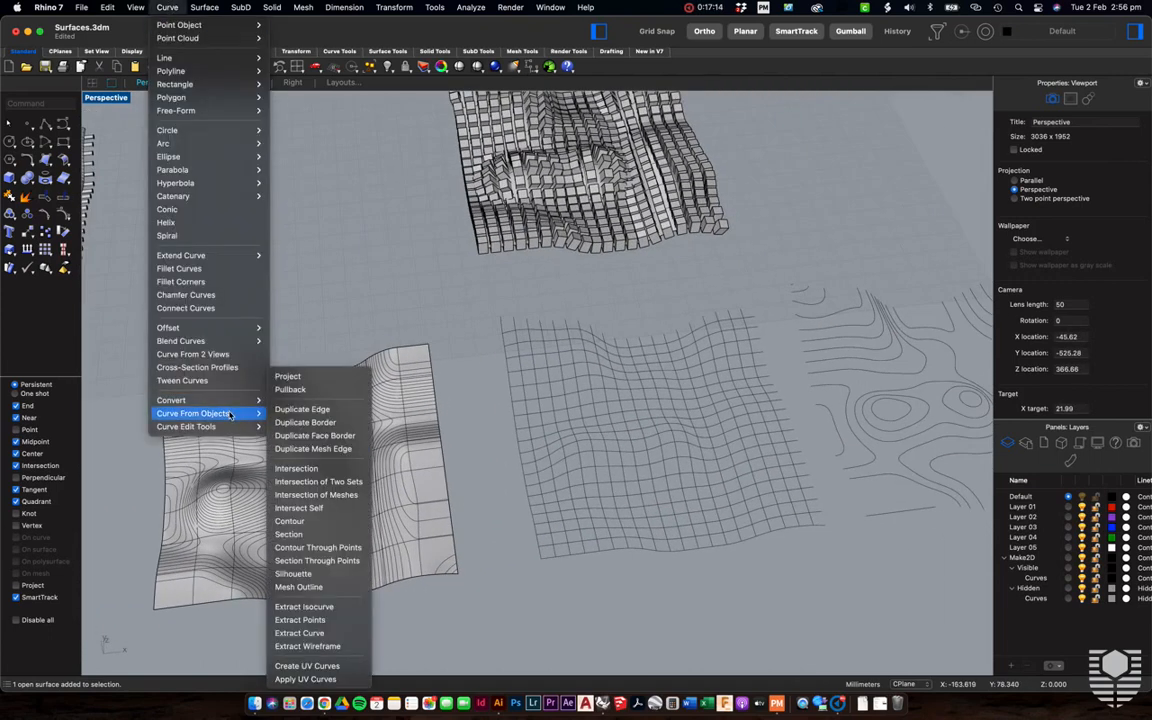
click(572, 290)
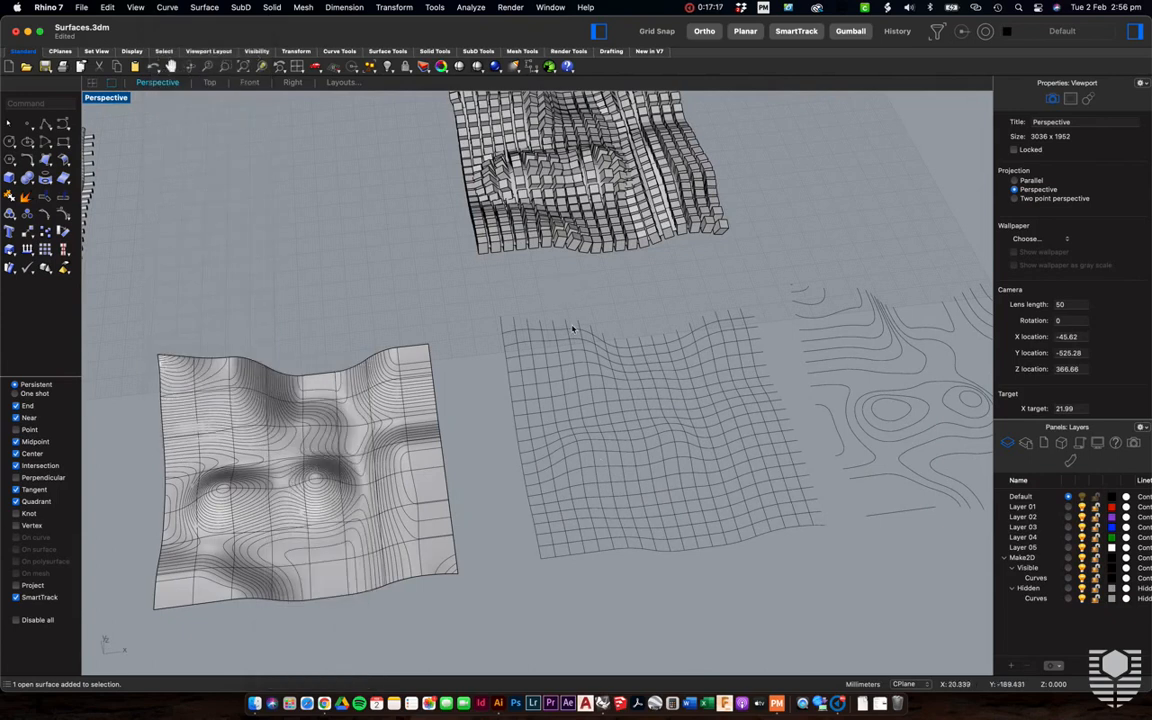
Extract four isocurves in the V direction from the contoured surface at different positions.
scroll(573, 329, down, 1)
click(167, 7)
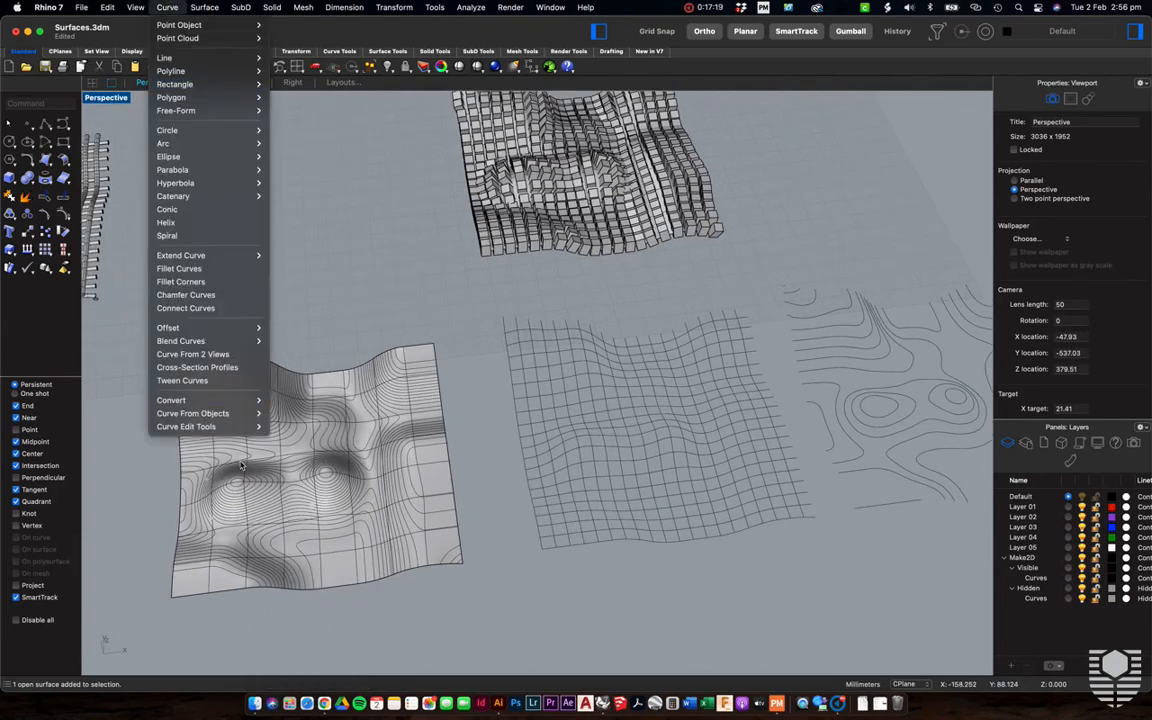
mouse_move(200, 413)
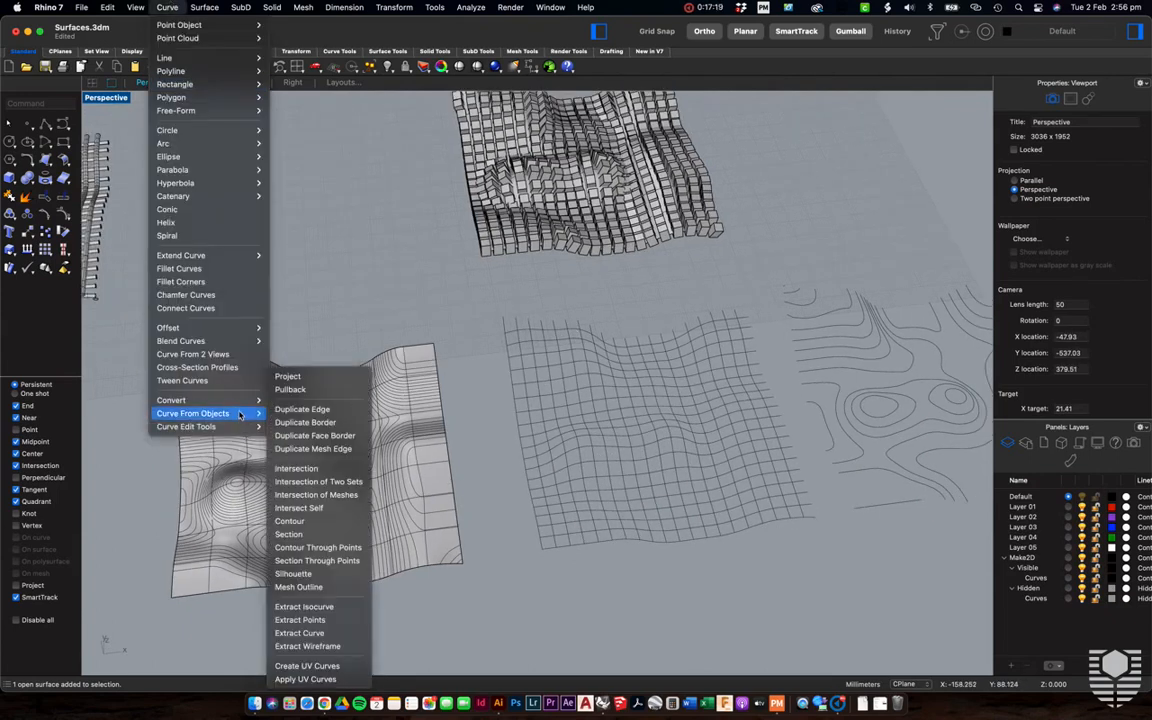
click(327, 607)
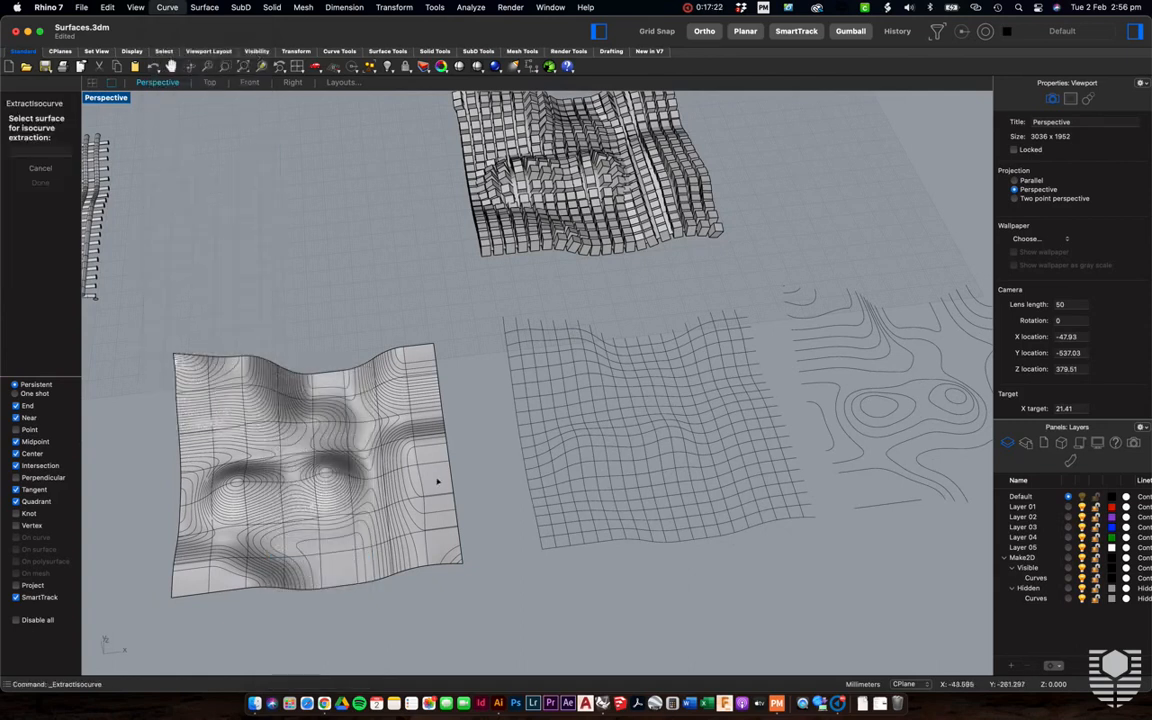
click(443, 483)
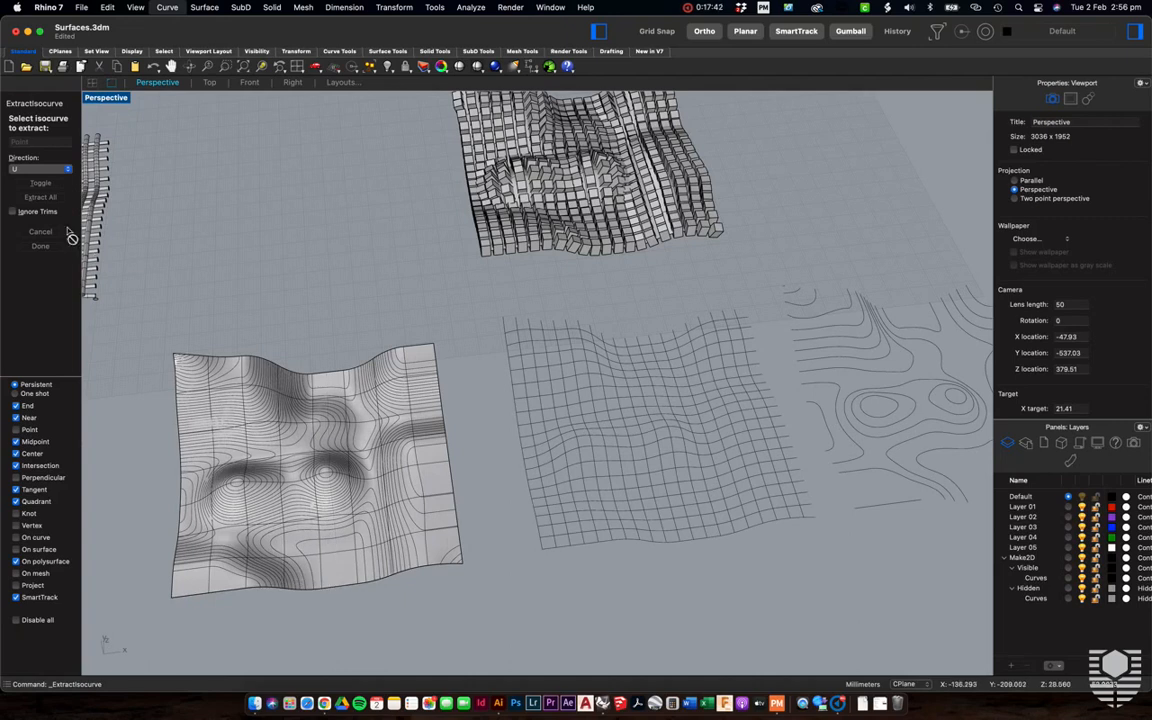
click(38, 168)
click(36, 177)
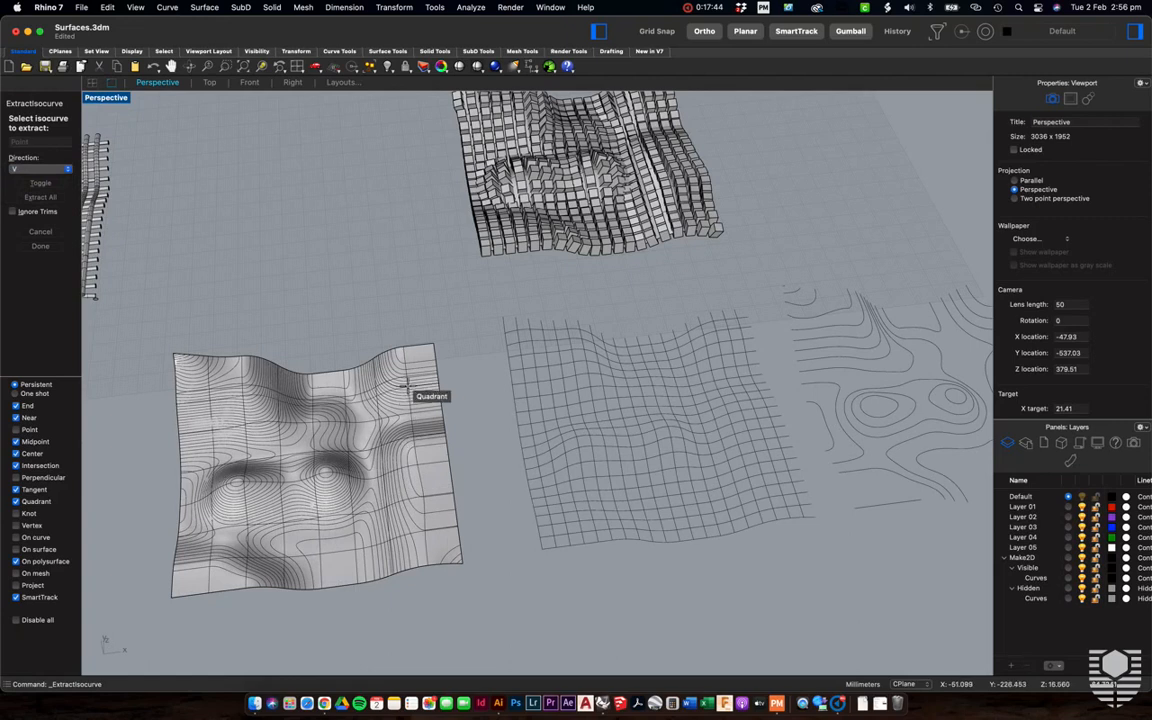
click(445, 480)
click(441, 438)
click(427, 385)
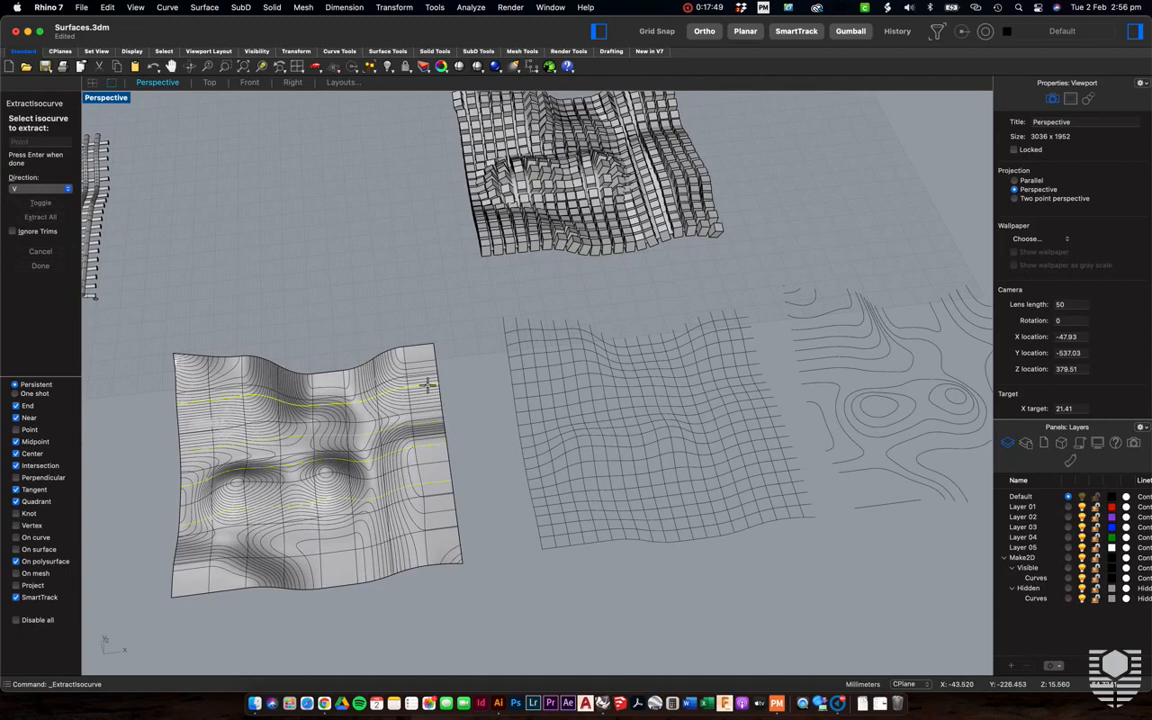
key(Return)
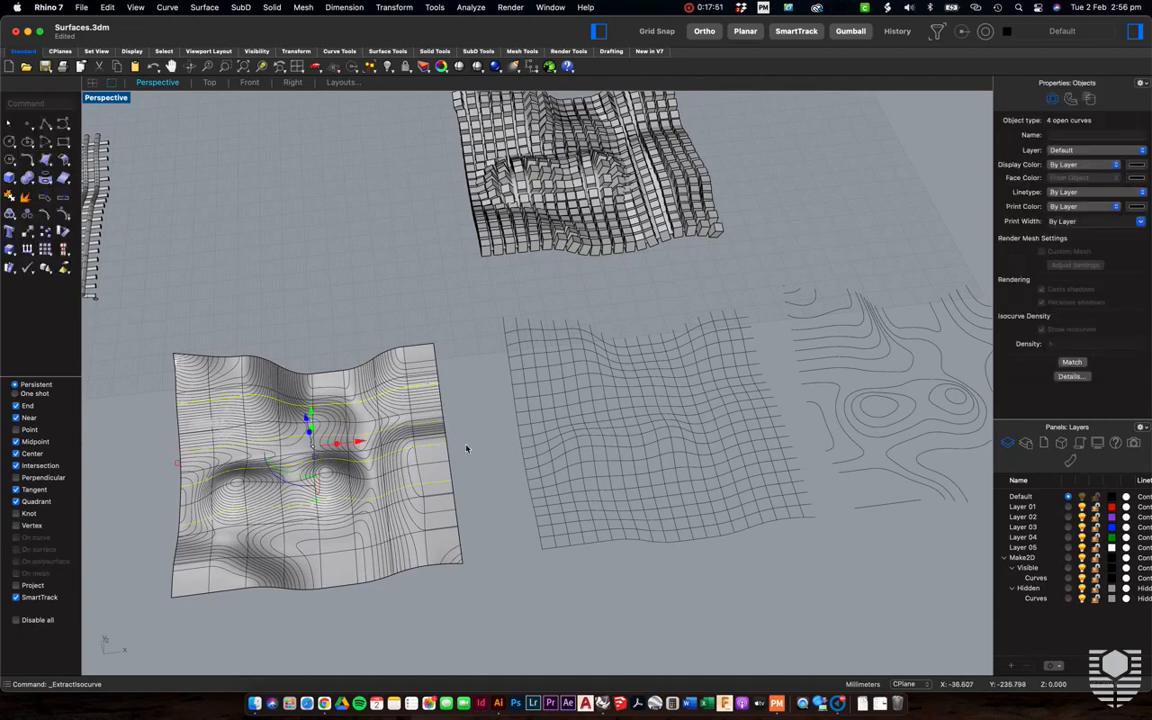
Move the four extracted isocurves off the contoured surface to show them separately, and delete them.
mouse_move(311, 415)
mouse_down()
mouse_move(303, 262)
mouse_move(304, 277)
mouse_up()
click(295, 193)
drag(310, 198, 316, 346)
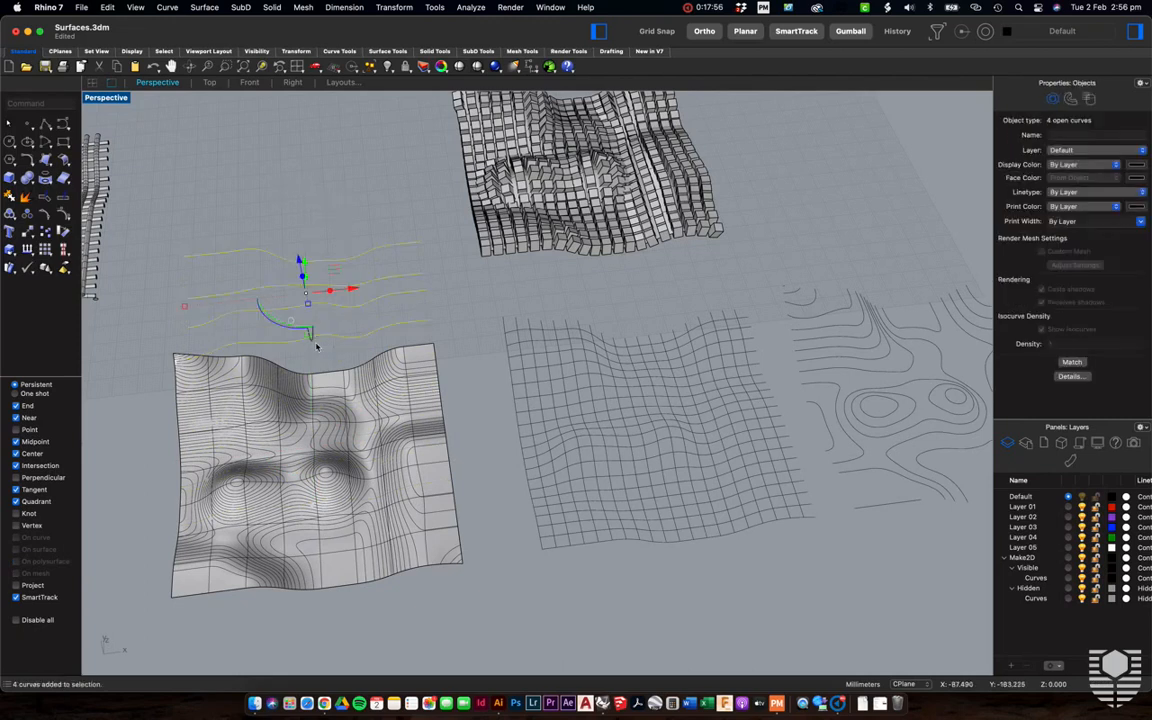
key(Delete)
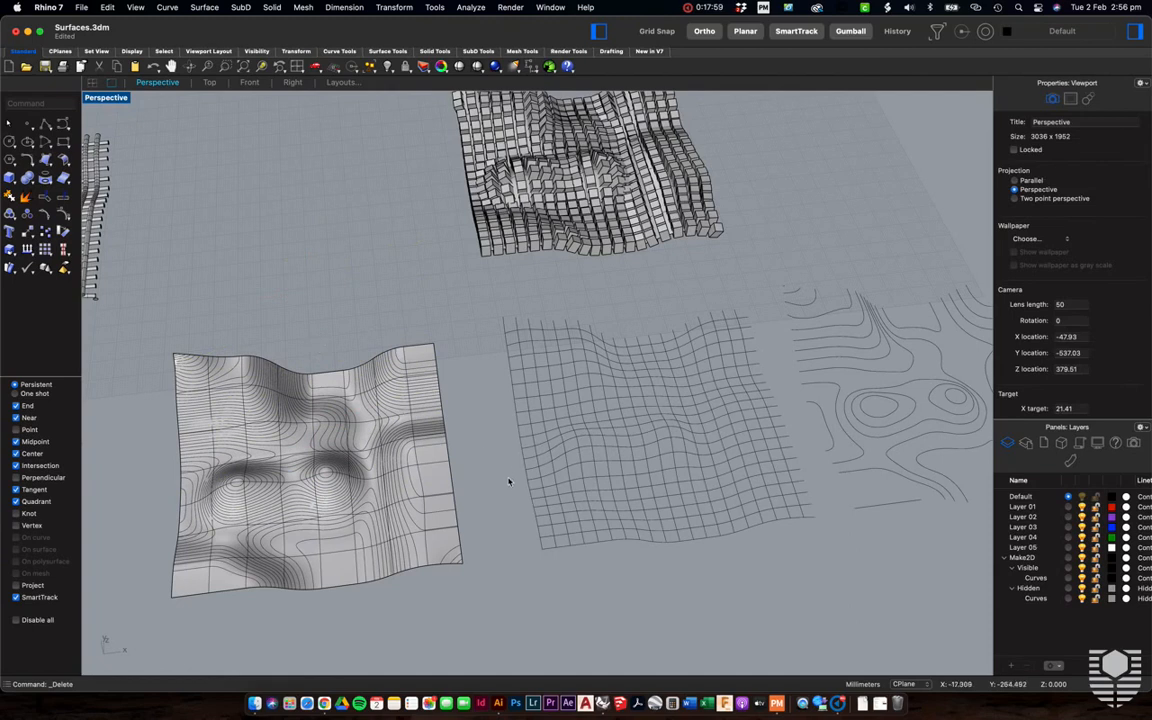
Review the whole set of surface models, looking closely at the box-patterned surface near the origin.
scroll(508, 482, down, 3)
scroll(508, 482, down, 3)
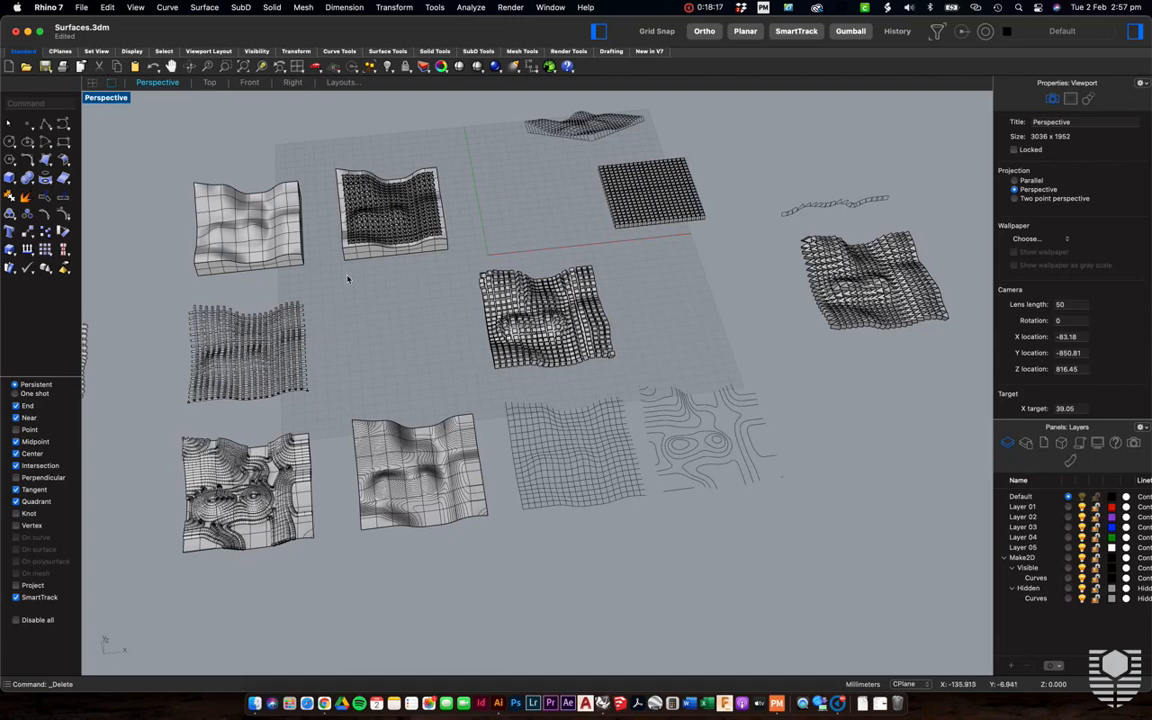
scroll(385, 195, up, 5)
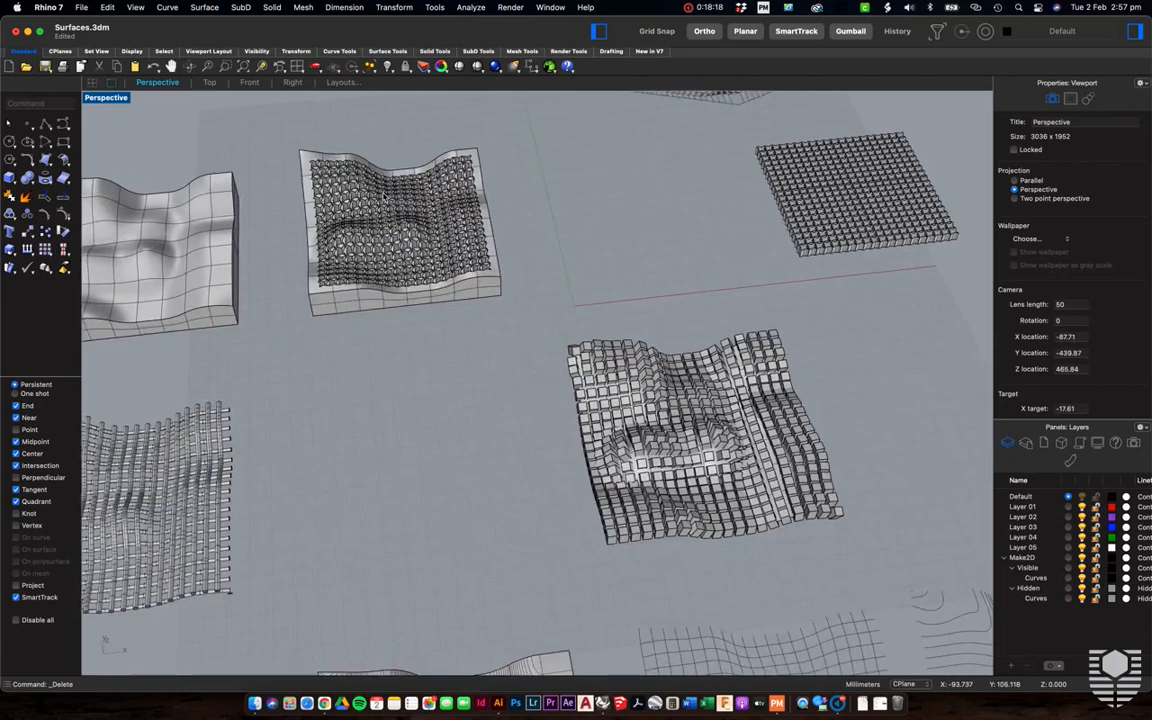
scroll(463, 244, down, 3)
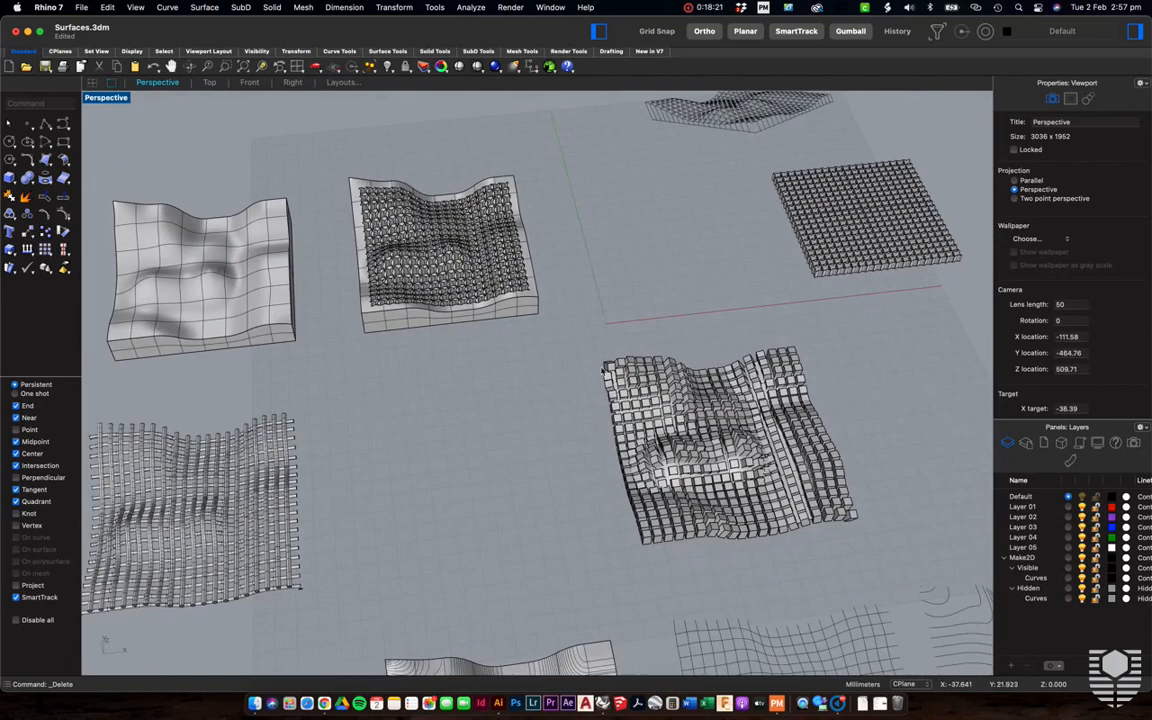
scroll(720, 460, up, 4)
scroll(699, 453, up, 2)
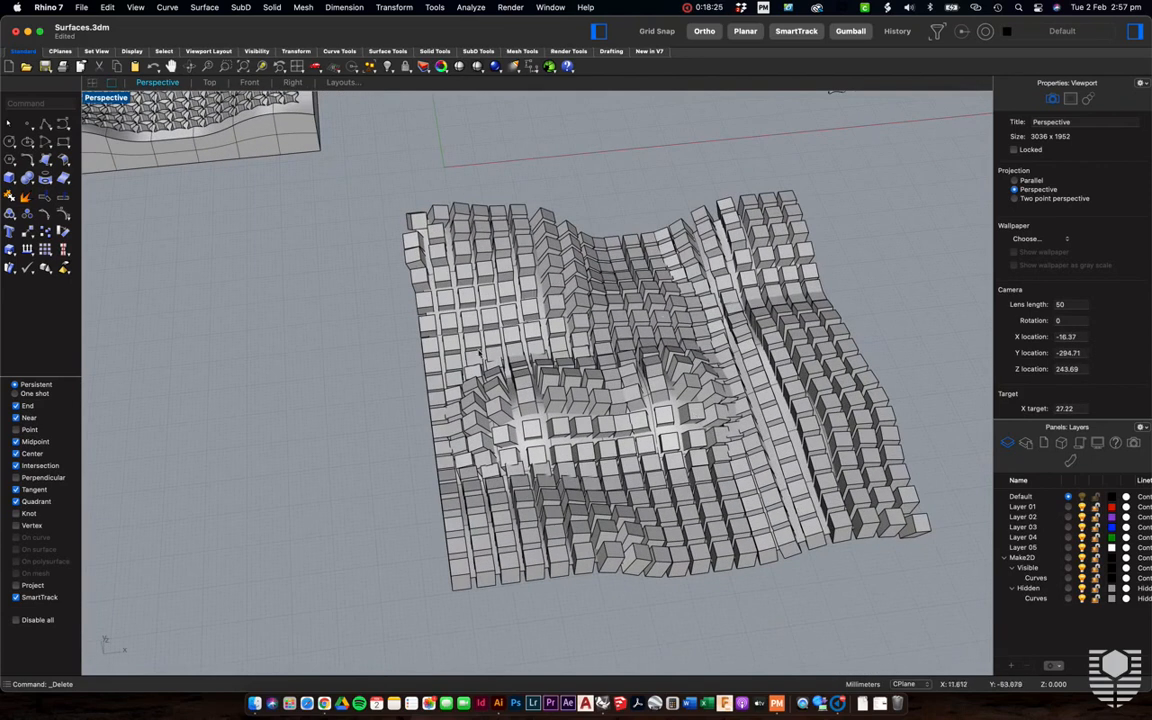
right_drag(515, 465, 672, 451)
scroll(580, 484, down, 5)
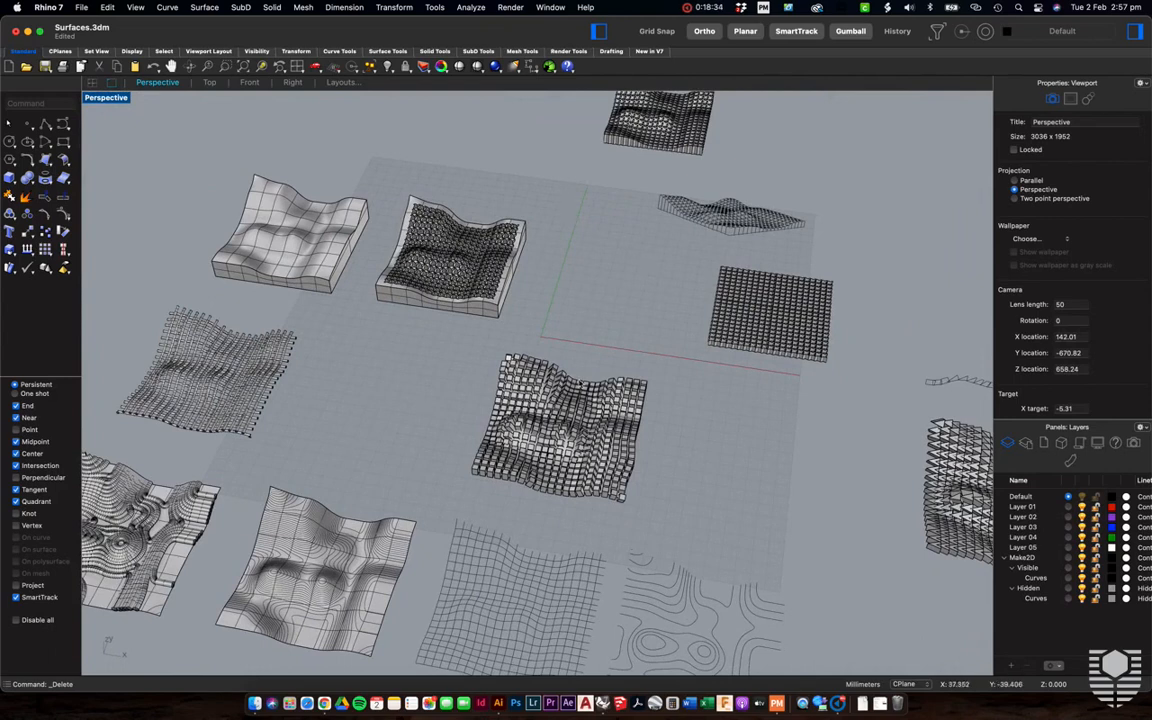
mouse_move(441, 598)
right_down()
mouse_move(396, 534)
mouse_move(450, 597)
right_up()
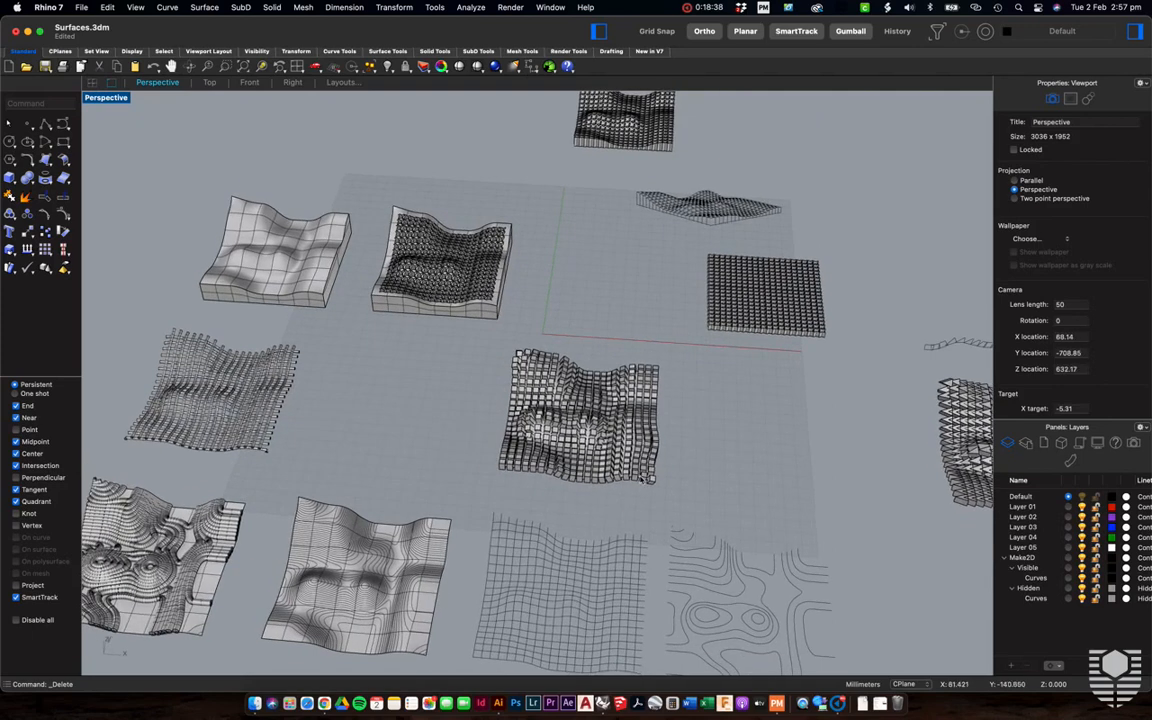
Move the box-patterned surface with its base surface in the negative X direction, past all the other models, and deselect it.
scroll(642, 480, down, 5)
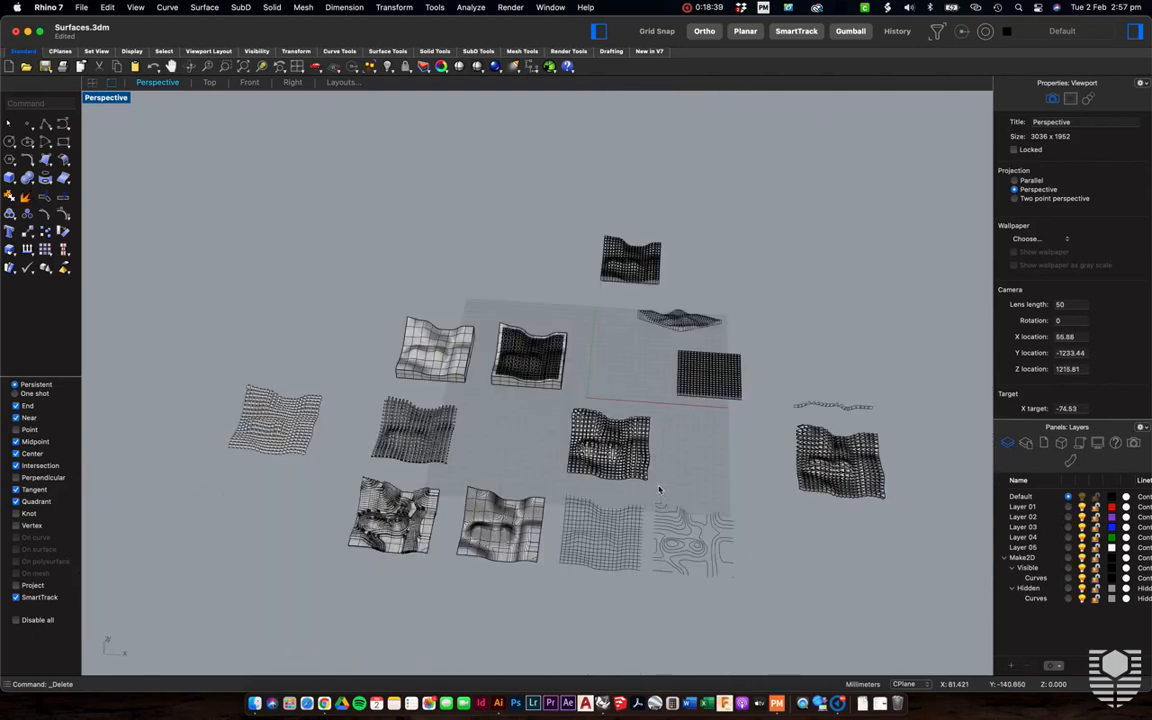
click(561, 400)
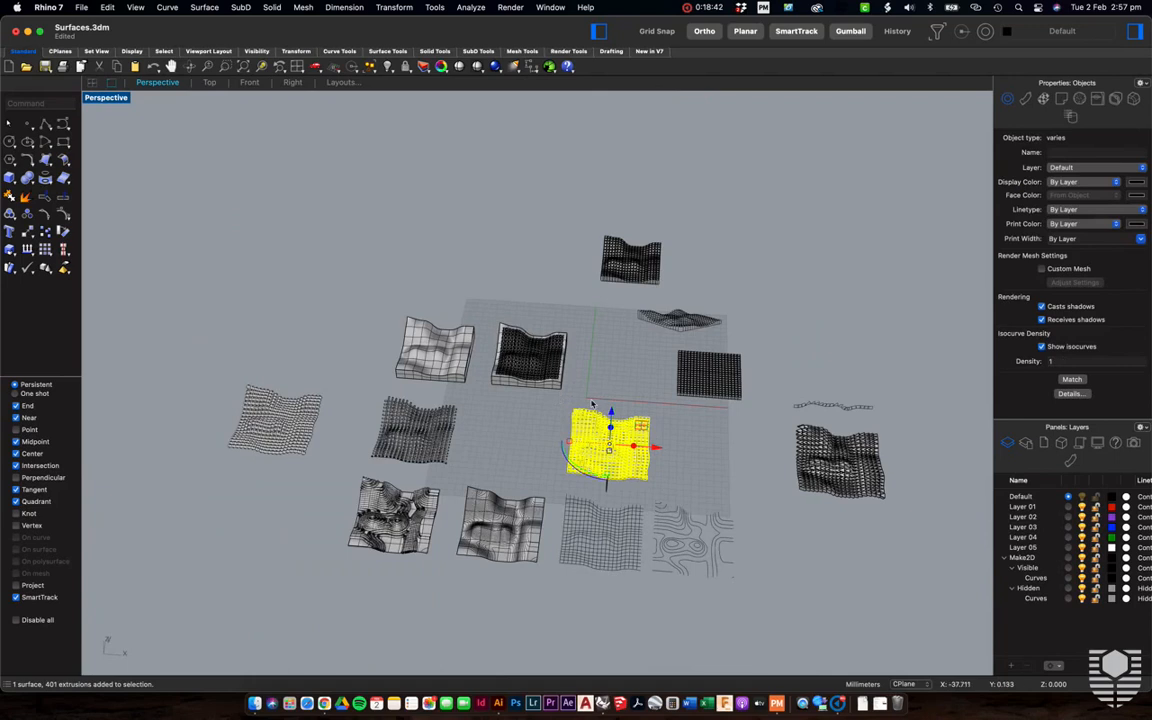
drag(643, 442, 155, 373)
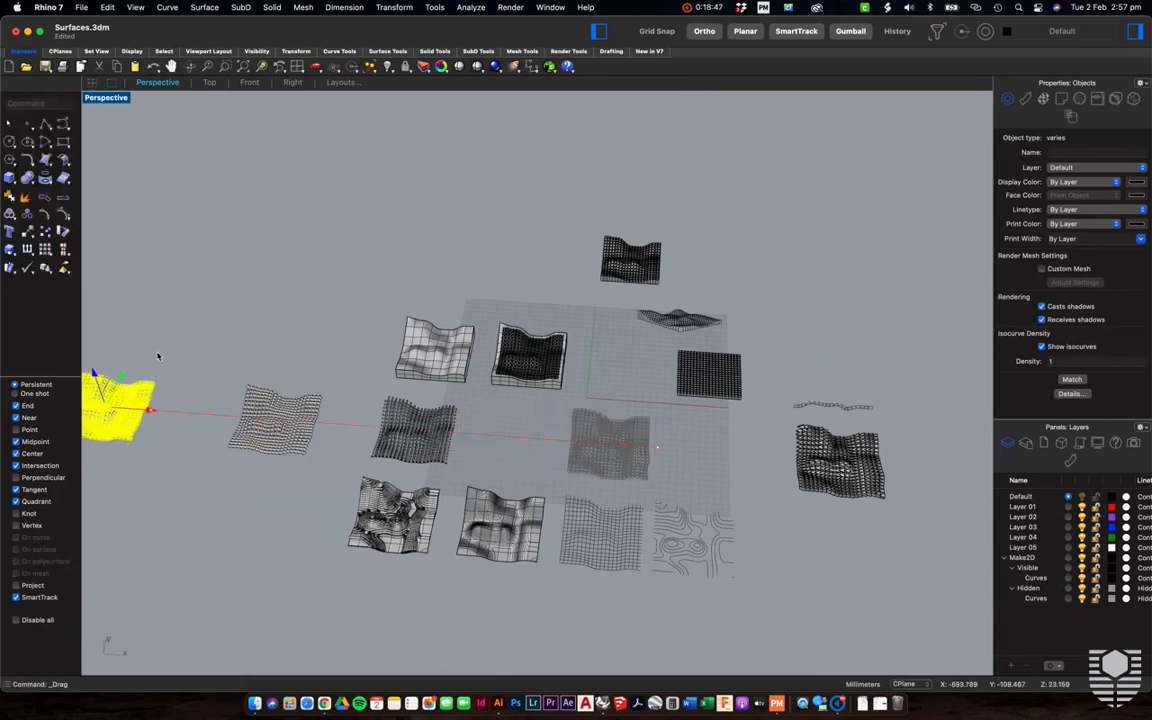
click(157, 353)
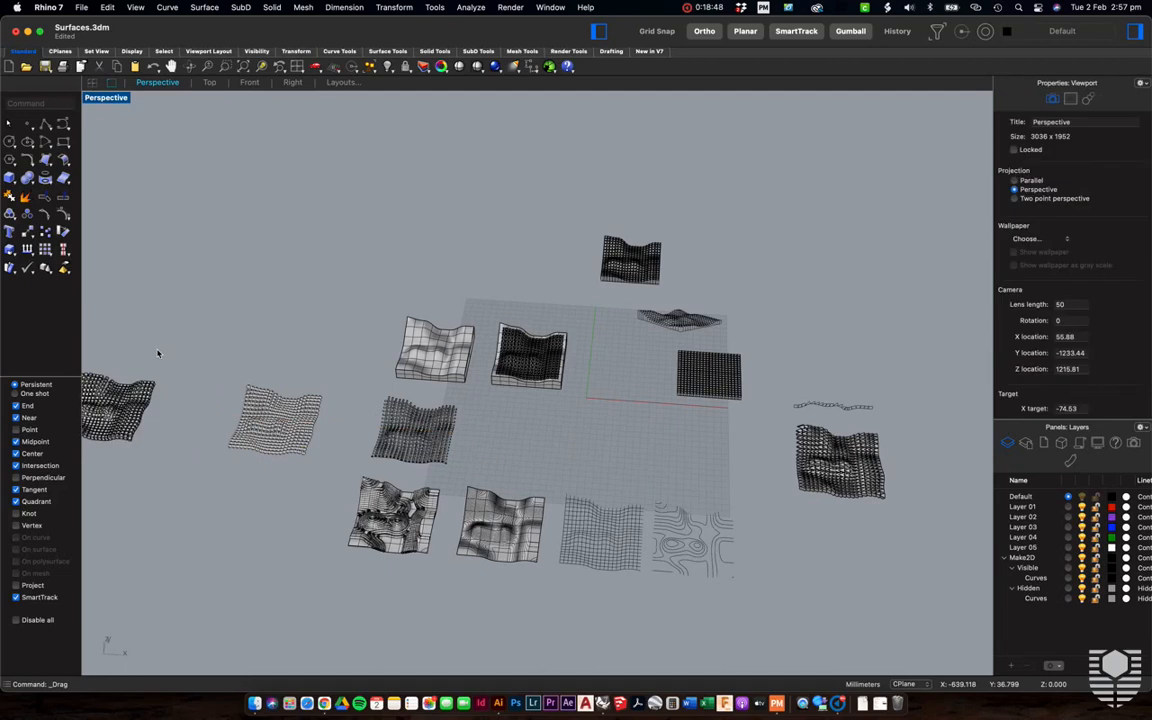
Inspect the isolated box-patterned surface up close from several angles and frame it in an oblique Perspective view.
scroll(157, 353, up, 10)
scroll(308, 331, up, 10)
scroll(308, 331, up, 6)
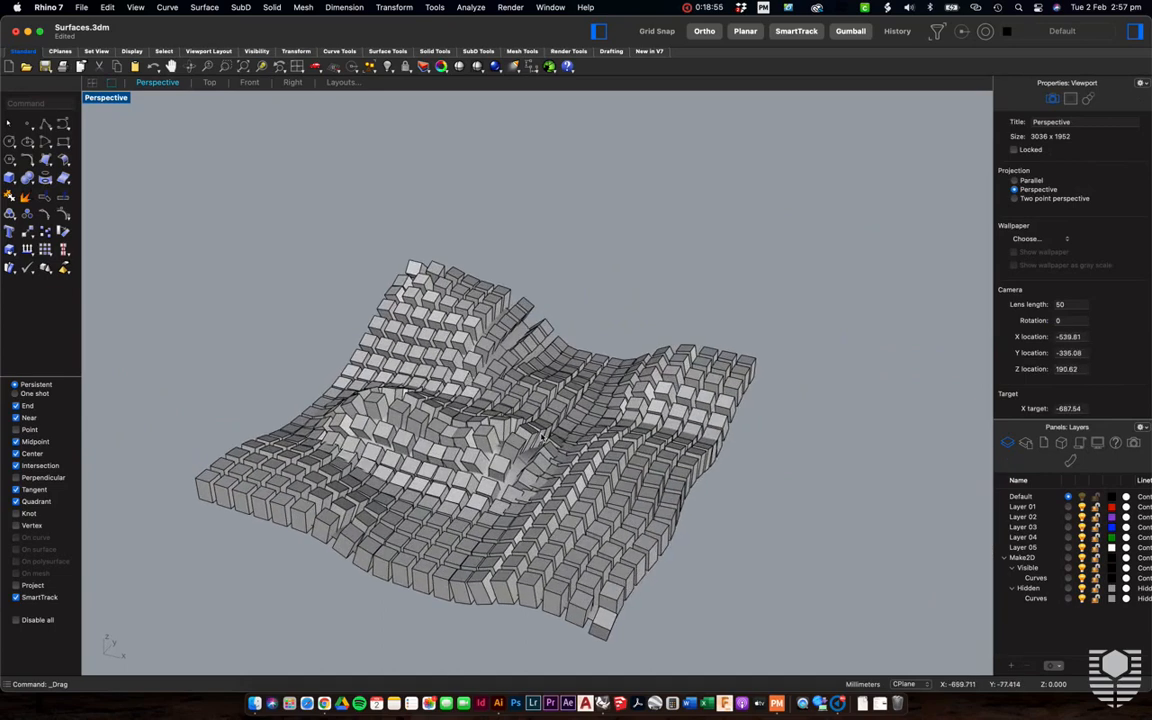
scroll(541, 437, up, 10)
scroll(541, 437, down, 5)
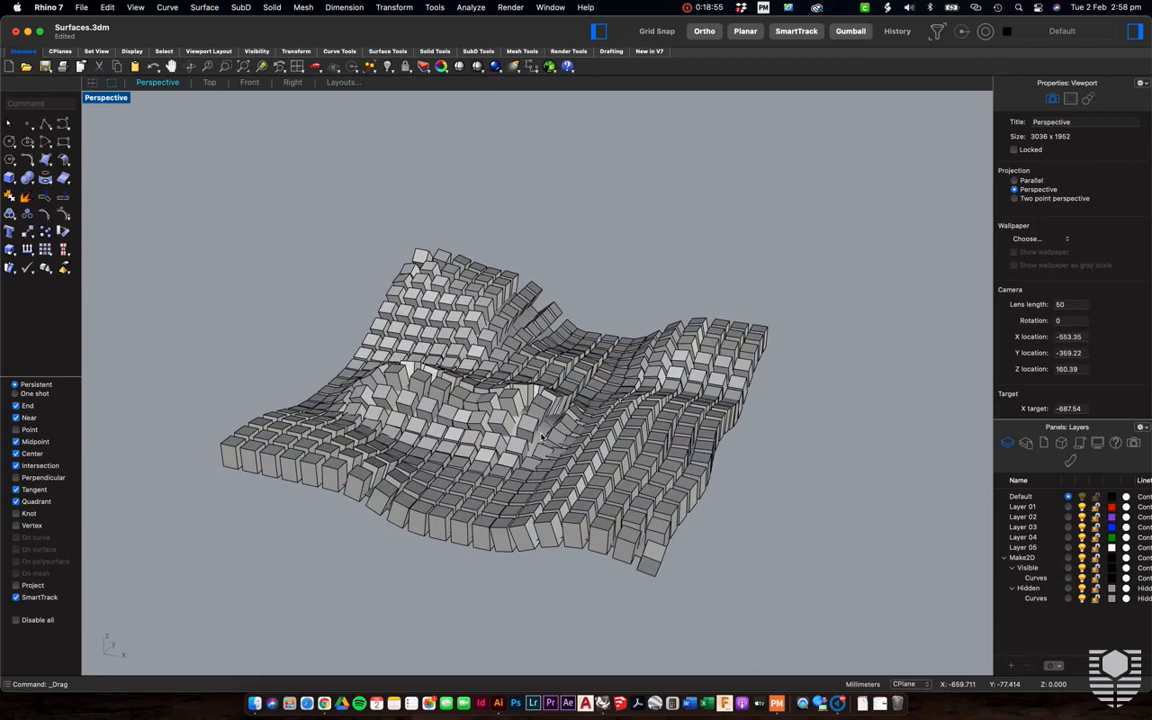
scroll(541, 437, up, 10)
scroll(590, 421, down, 10)
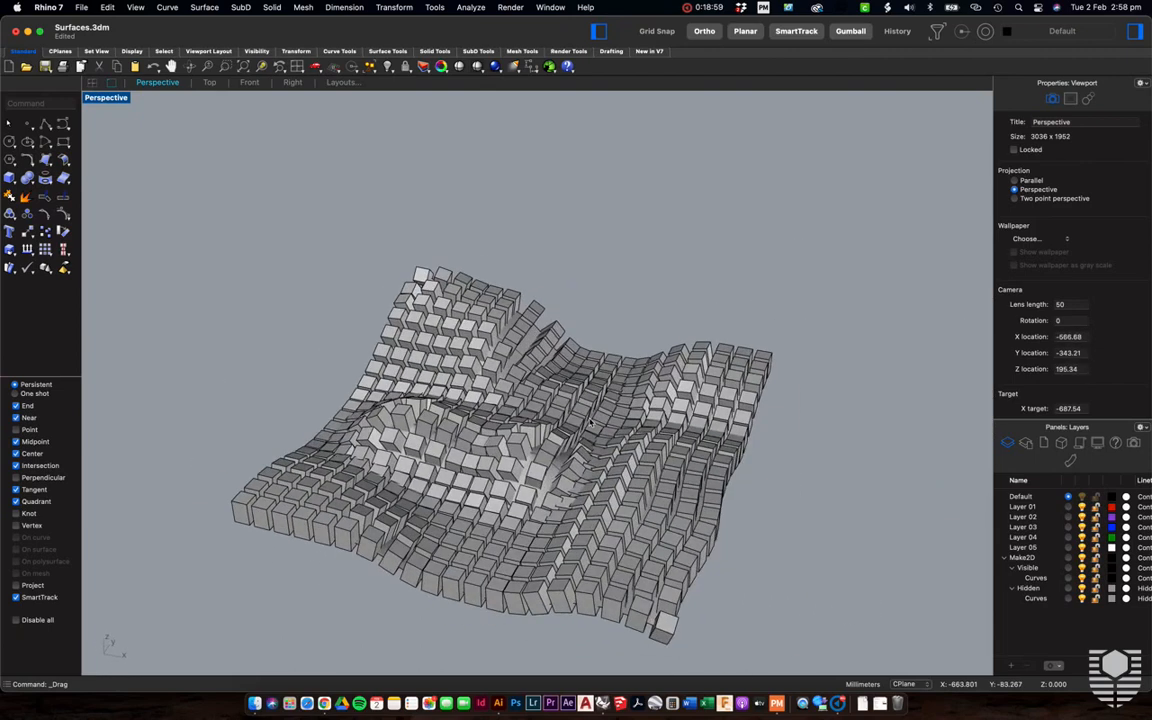
scroll(590, 421, up, 8)
scroll(590, 421, down, 5)
right_drag(590, 422, 606, 402)
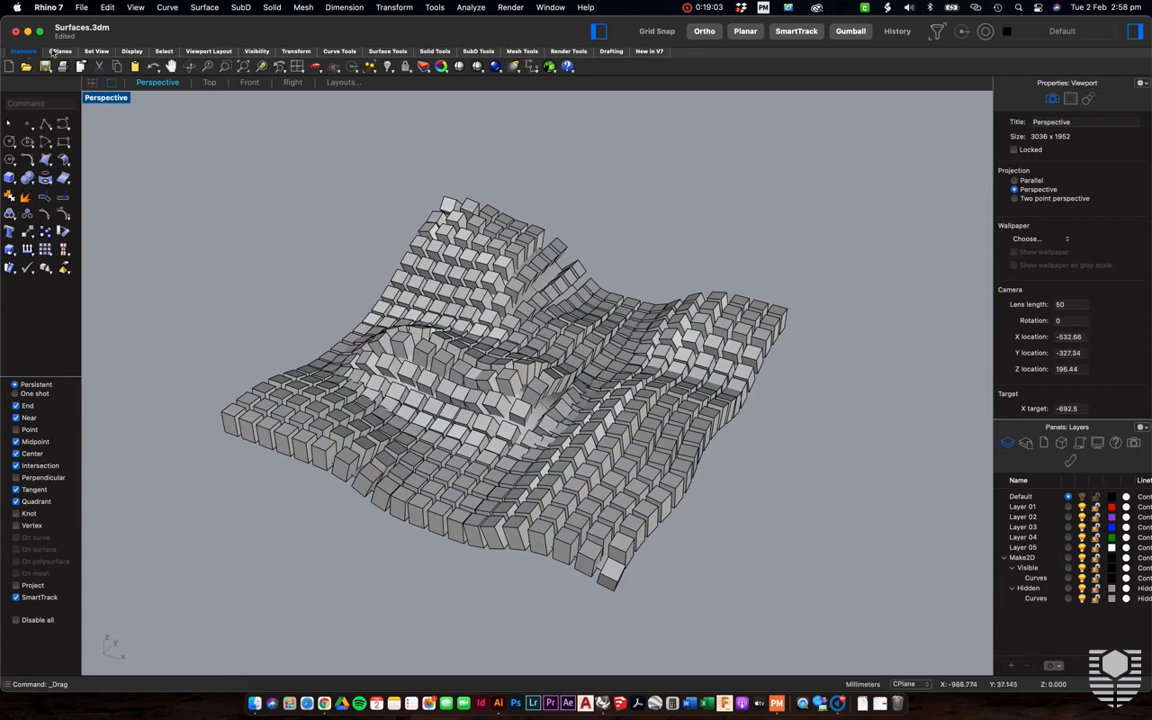
Set the Shaded display mode's viewport background to a solid white color.
click(55, 8)
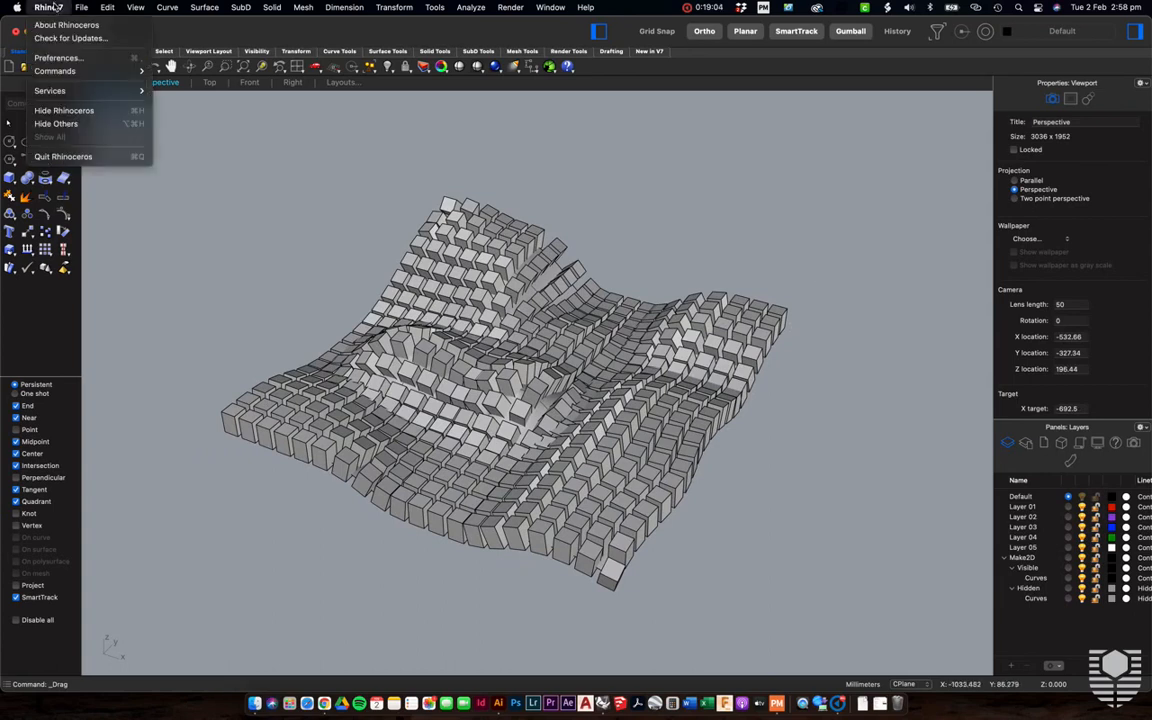
click(62, 59)
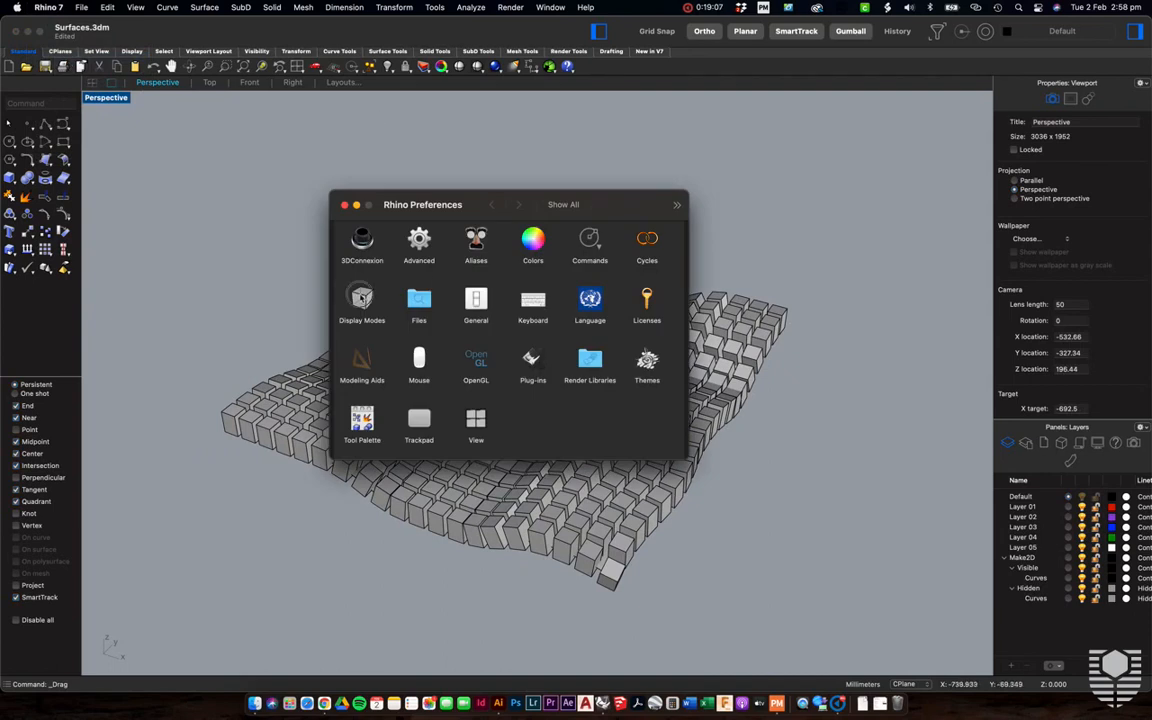
click(362, 300)
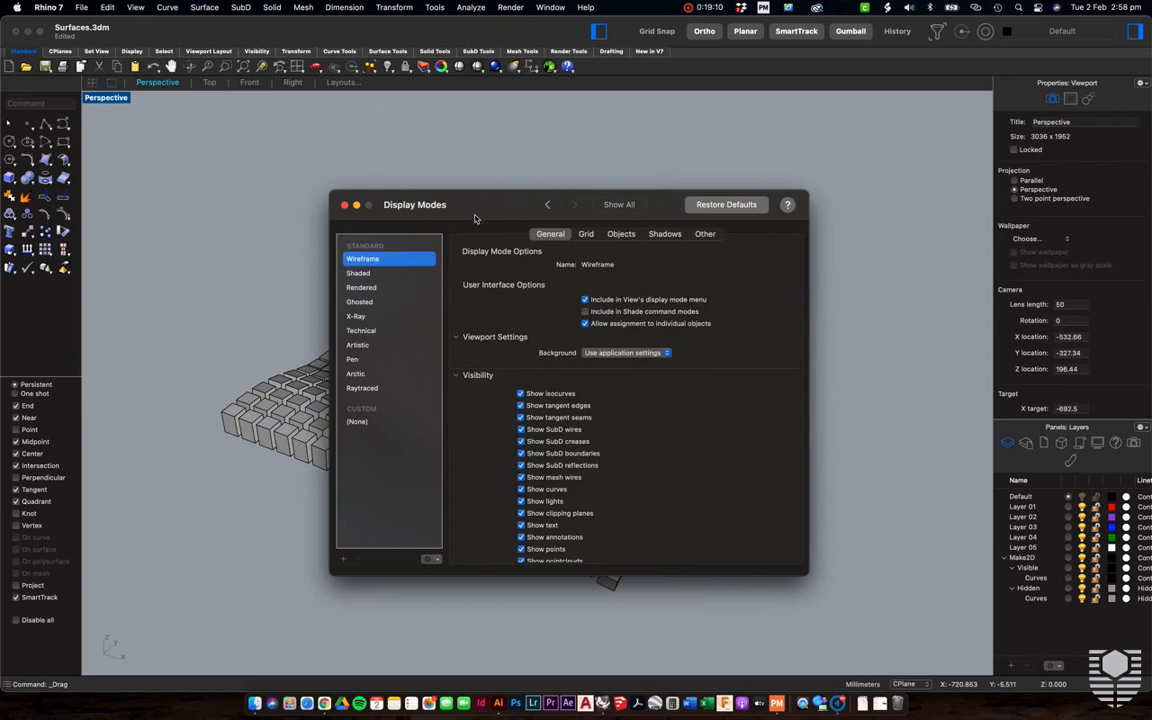
click(358, 273)
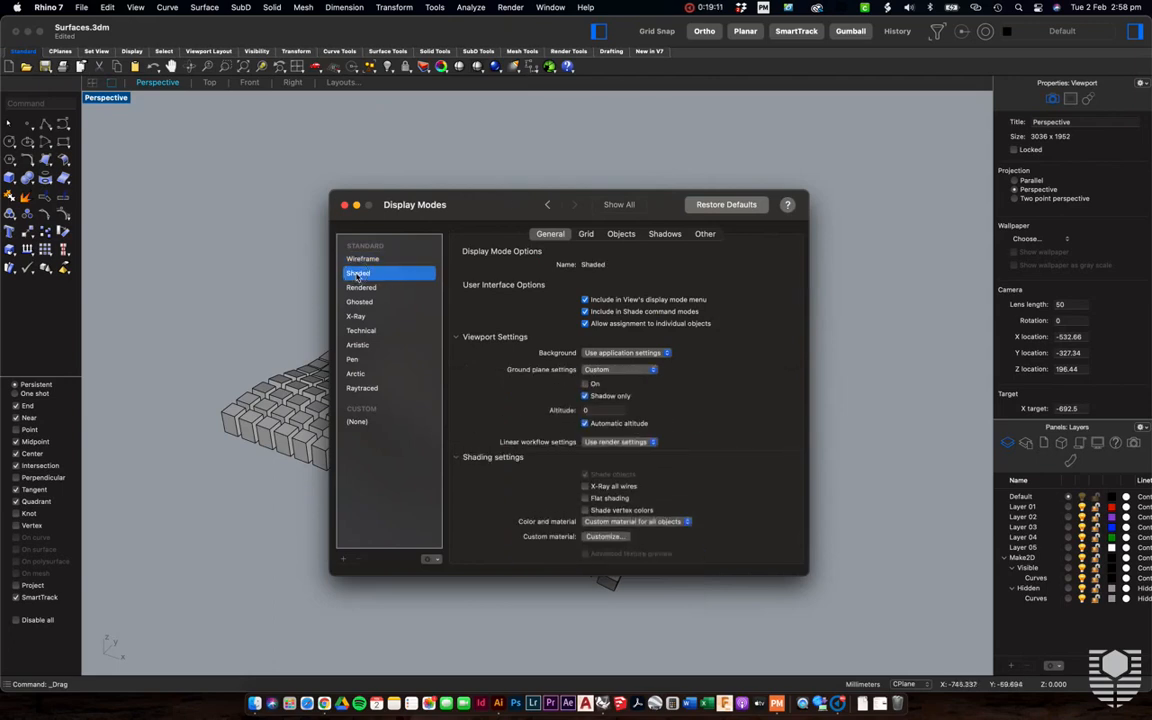
click(607, 355)
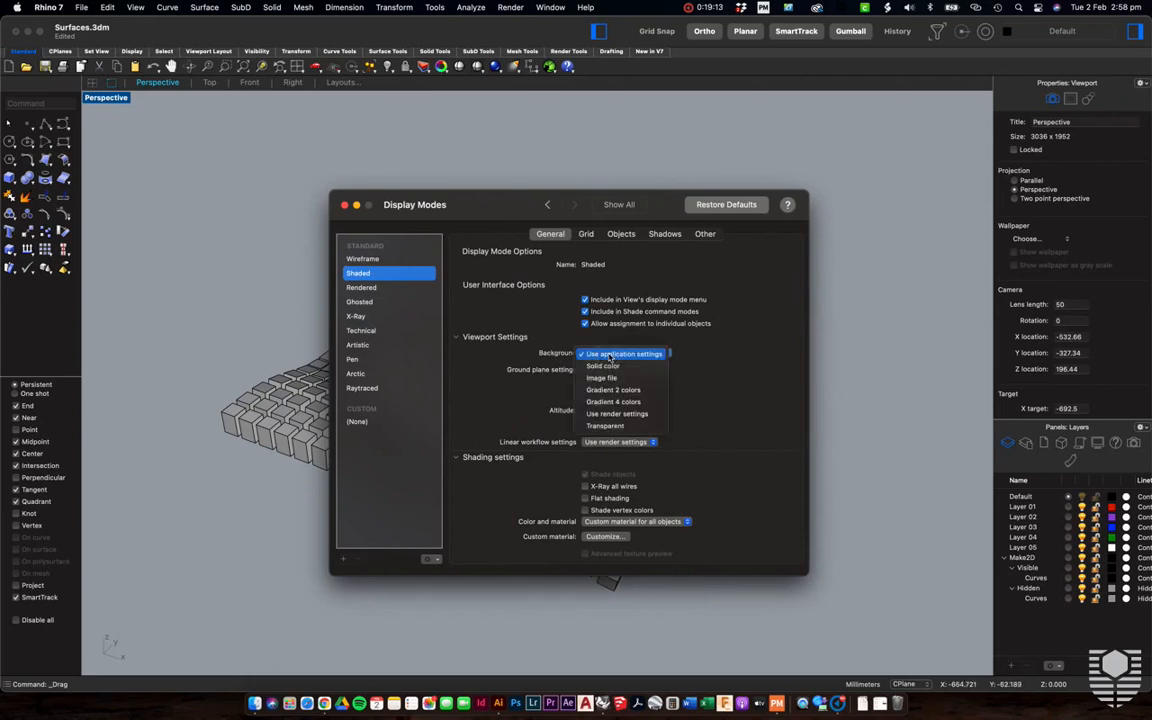
click(610, 367)
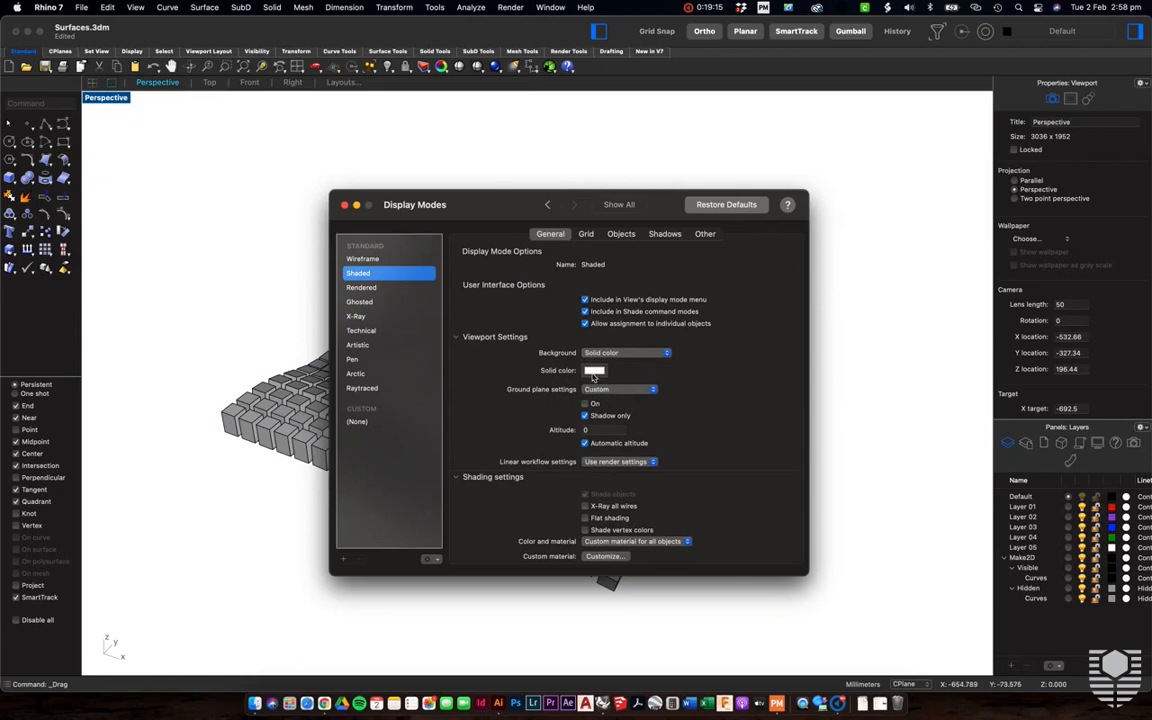
click(593, 372)
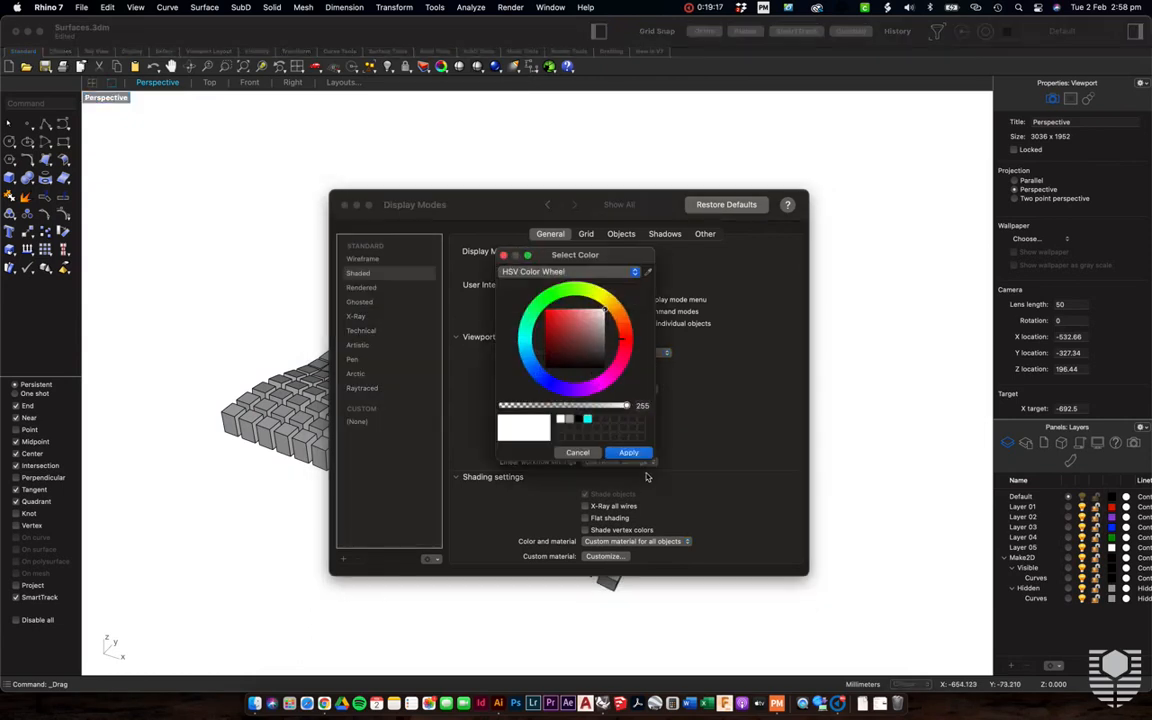
click(638, 455)
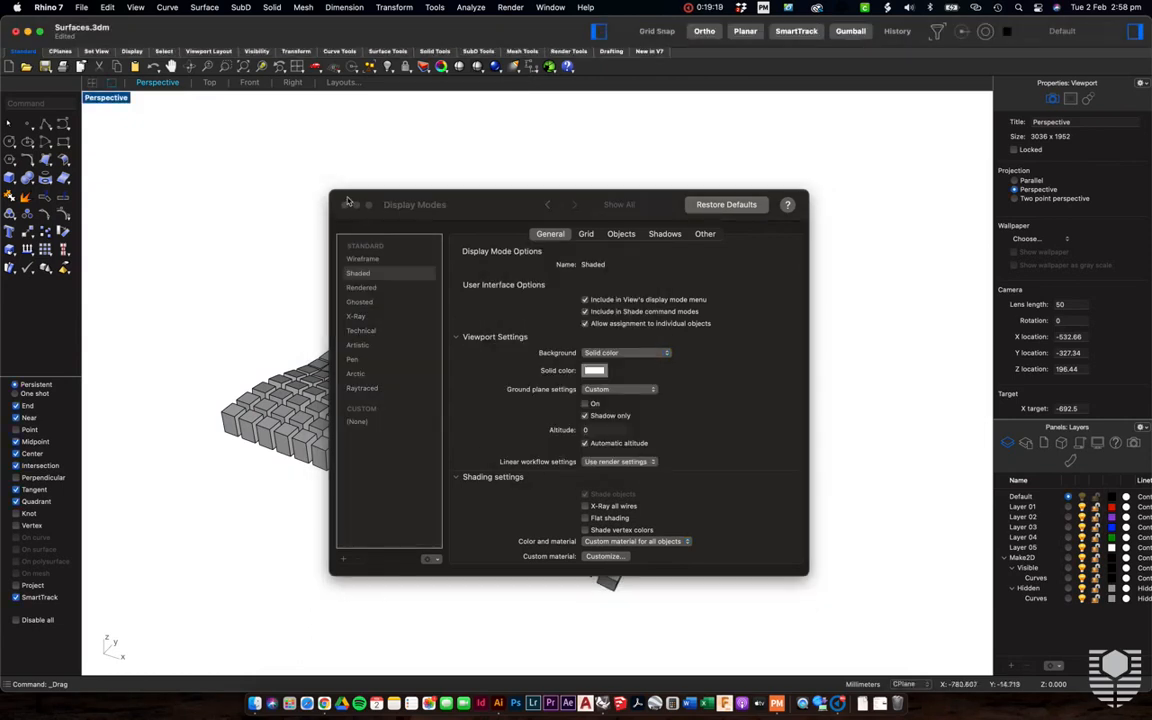
click(345, 204)
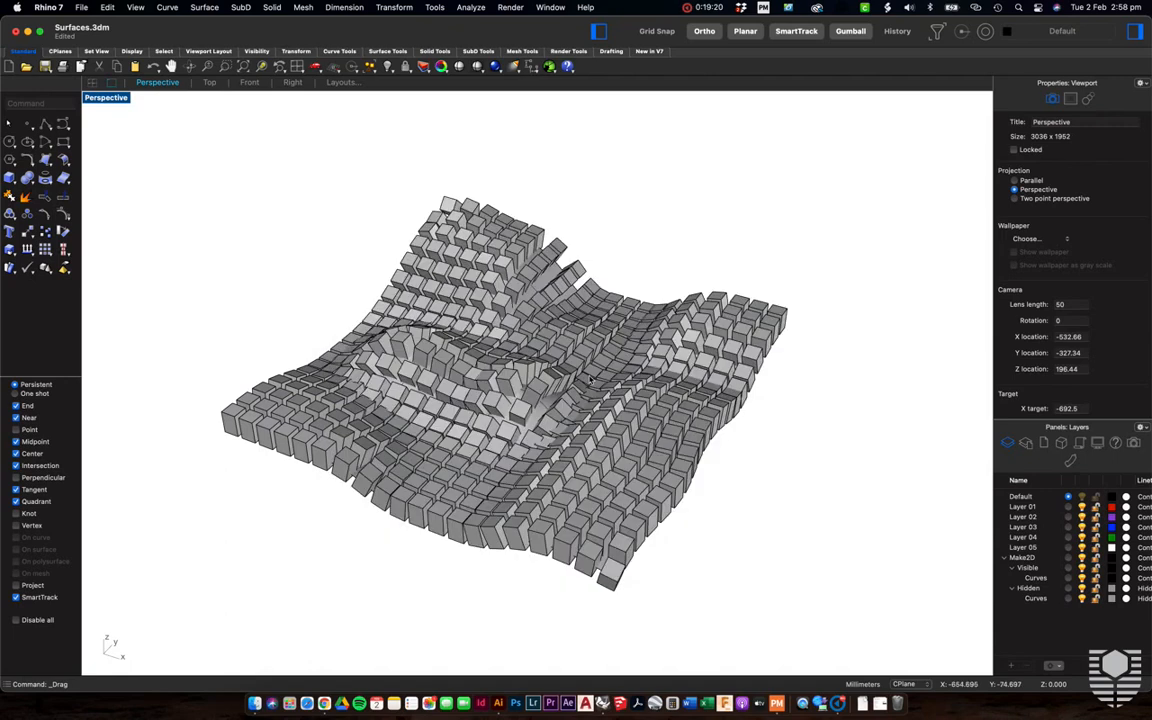
Switch the Wireframe display mode to mode specific grid settings and turn off its grid, grid axes and world axis icon.
scroll(590, 380, down, 5)
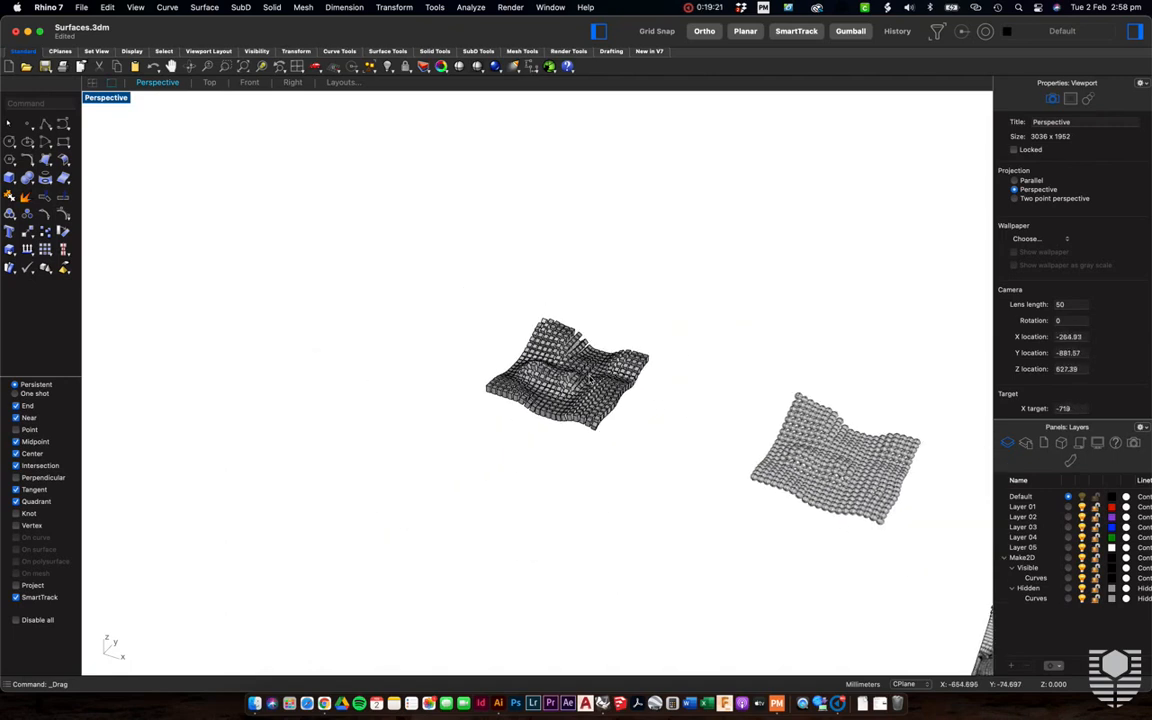
scroll(852, 455, down, 5)
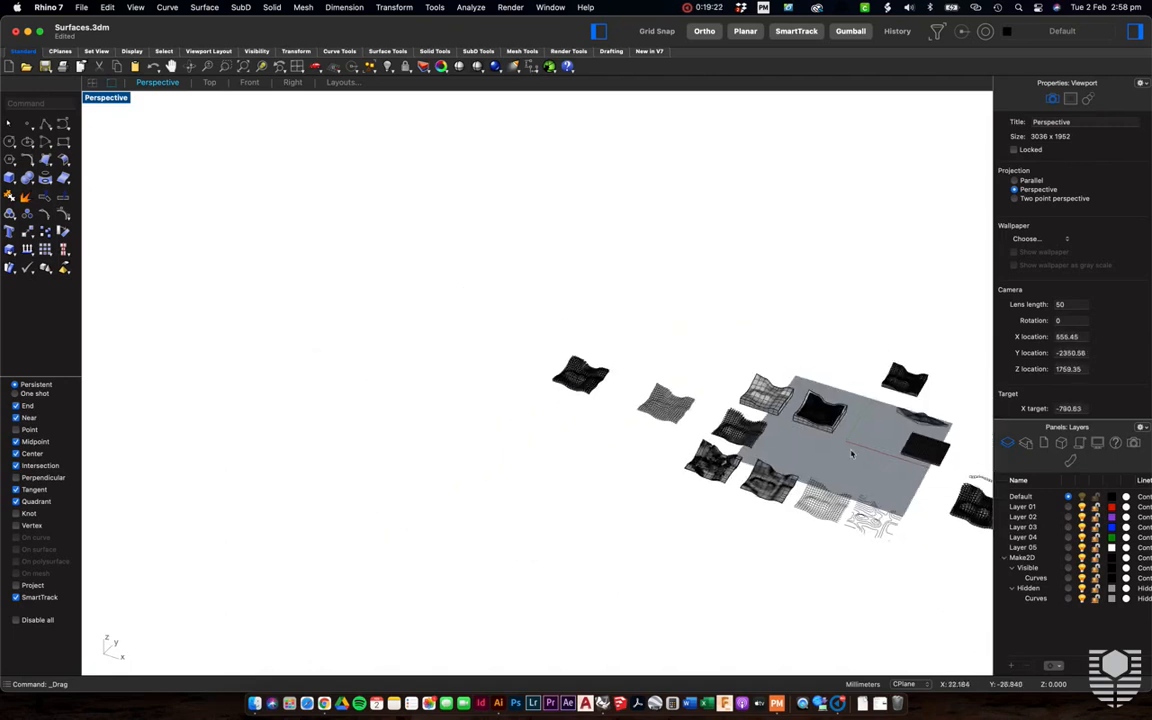
scroll(852, 455, up, 5)
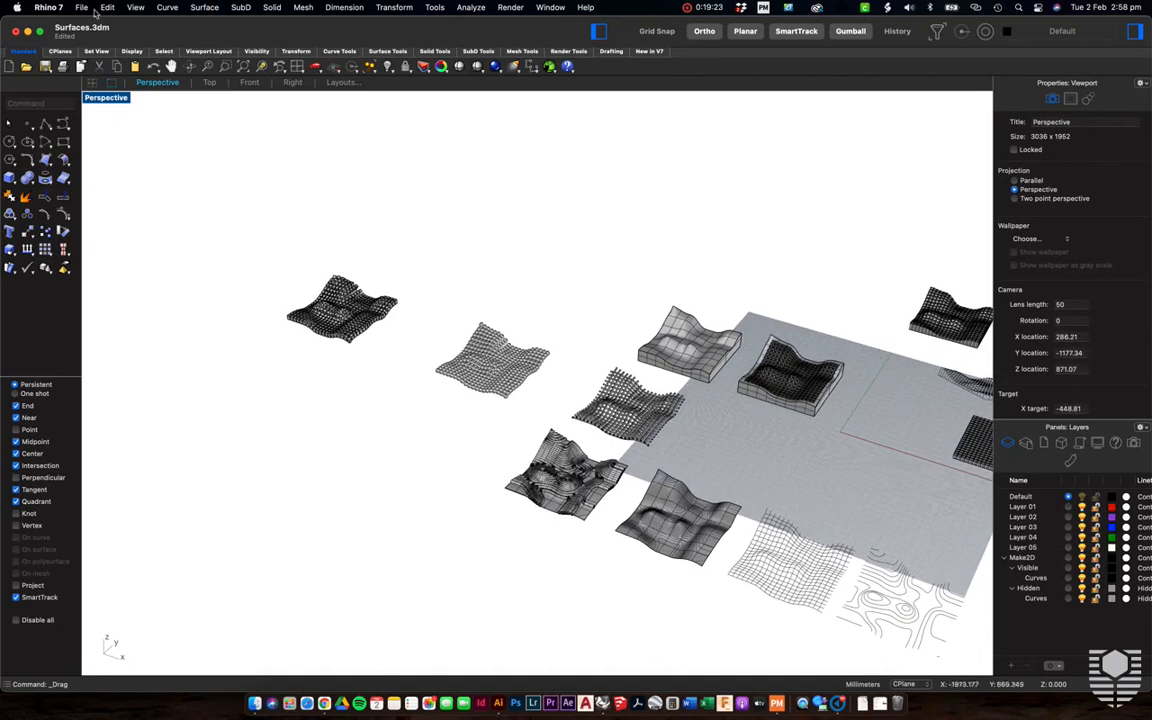
click(48, 7)
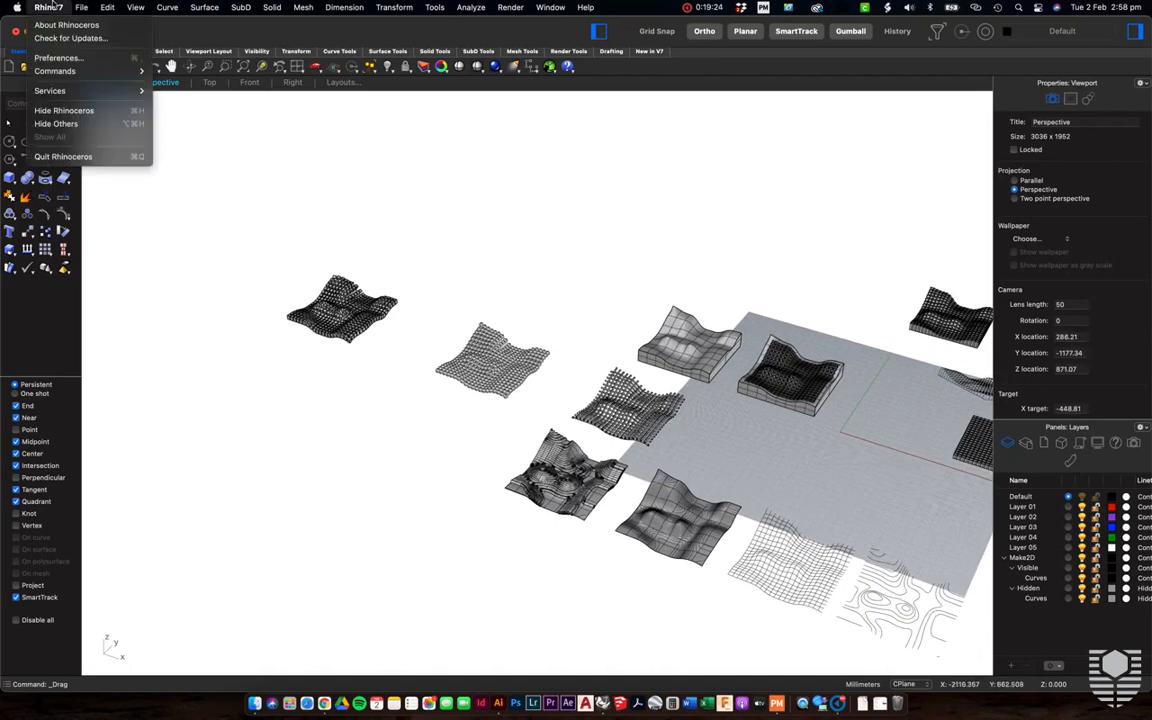
click(60, 58)
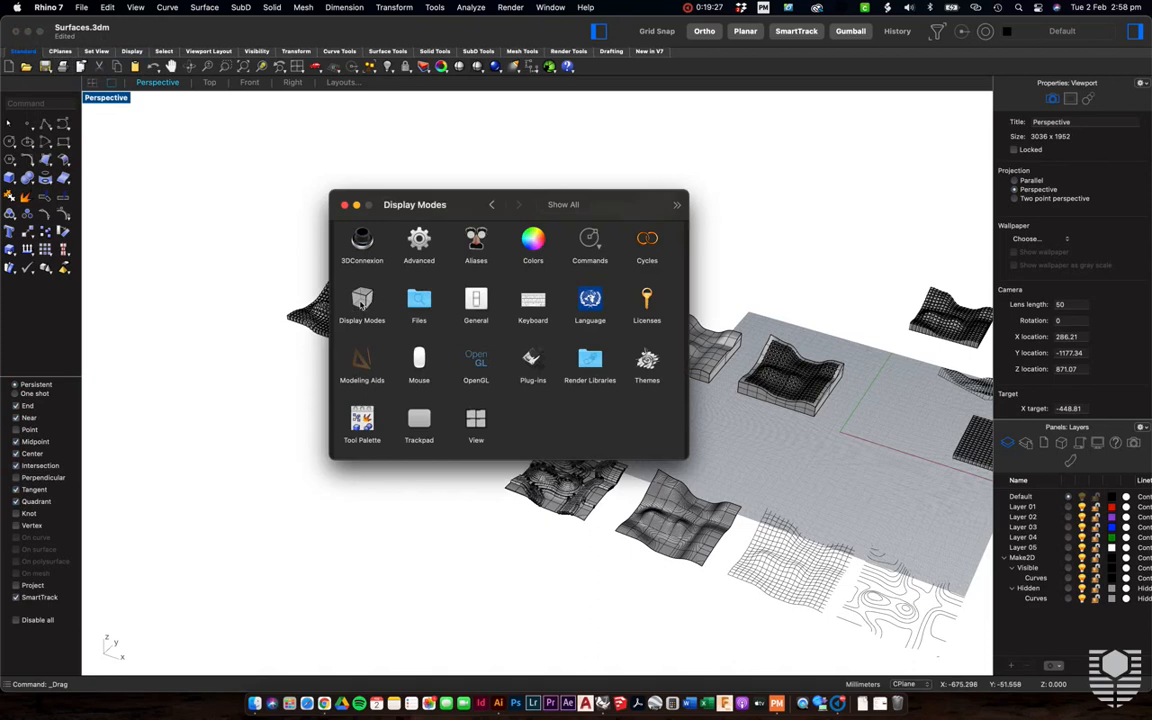
click(362, 302)
click(586, 234)
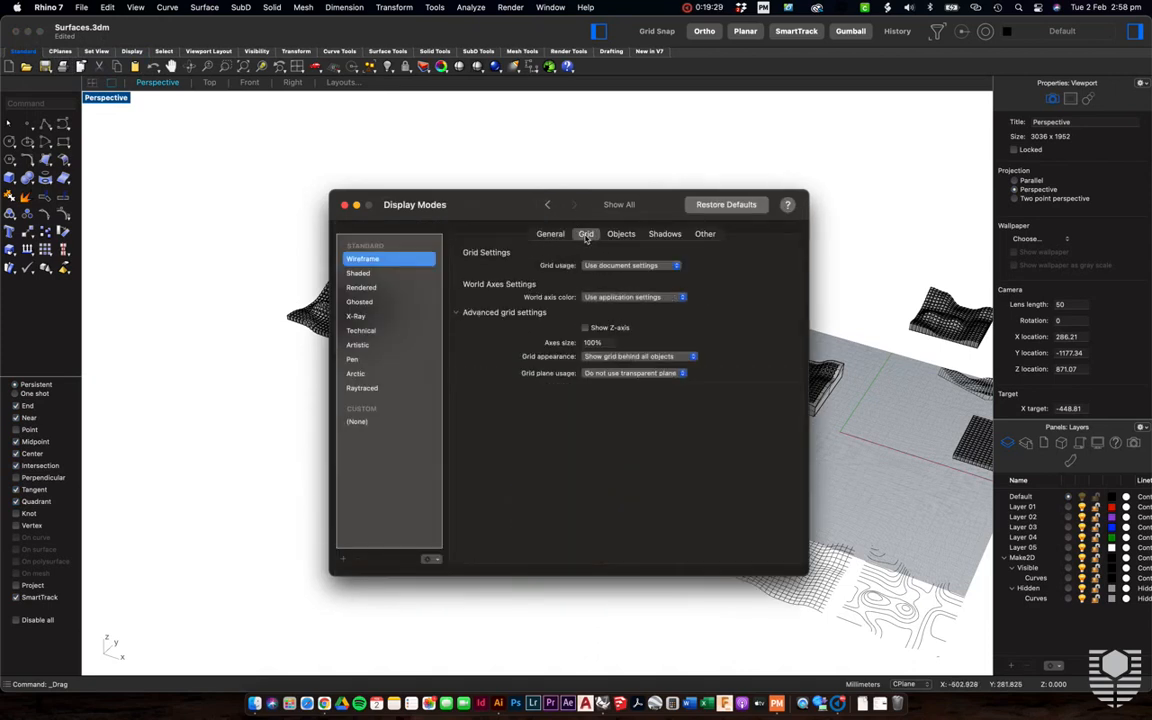
click(598, 266)
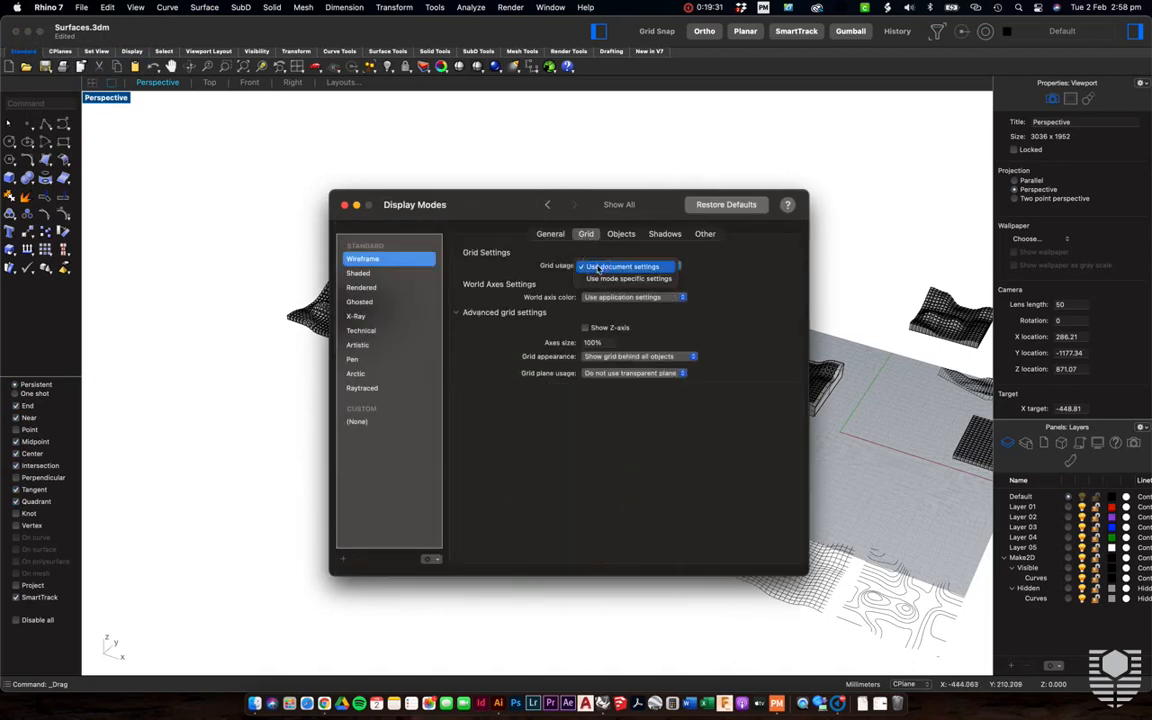
click(601, 280)
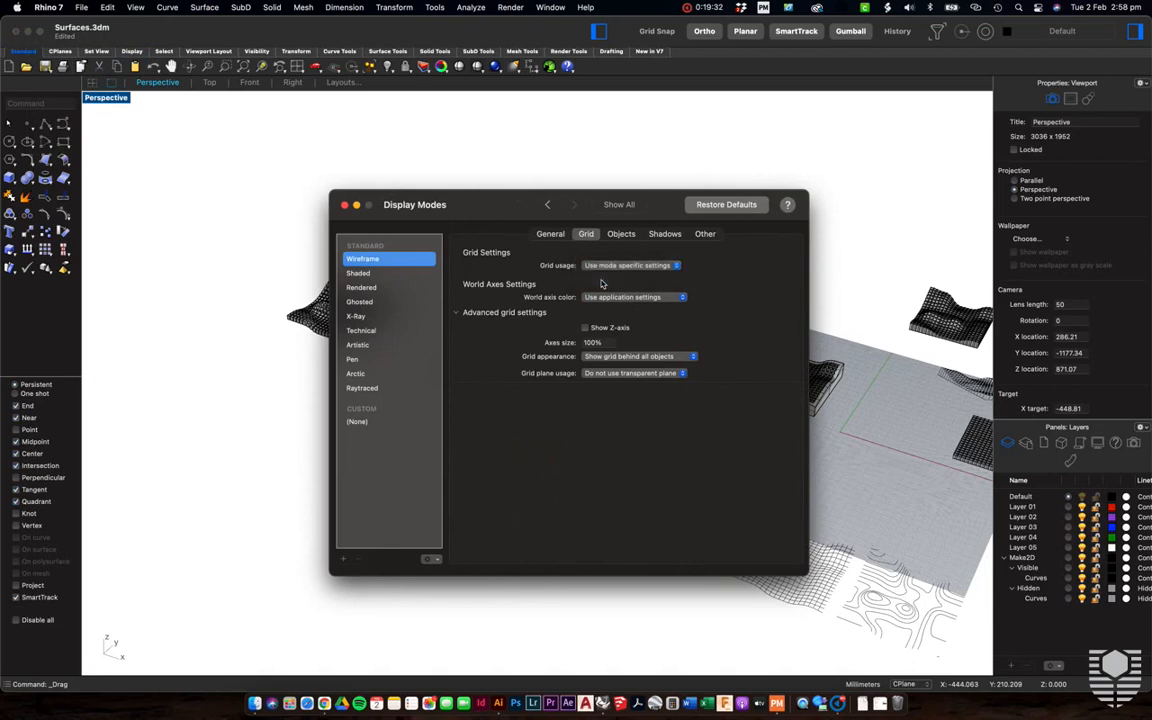
click(586, 280)
click(586, 292)
click(586, 304)
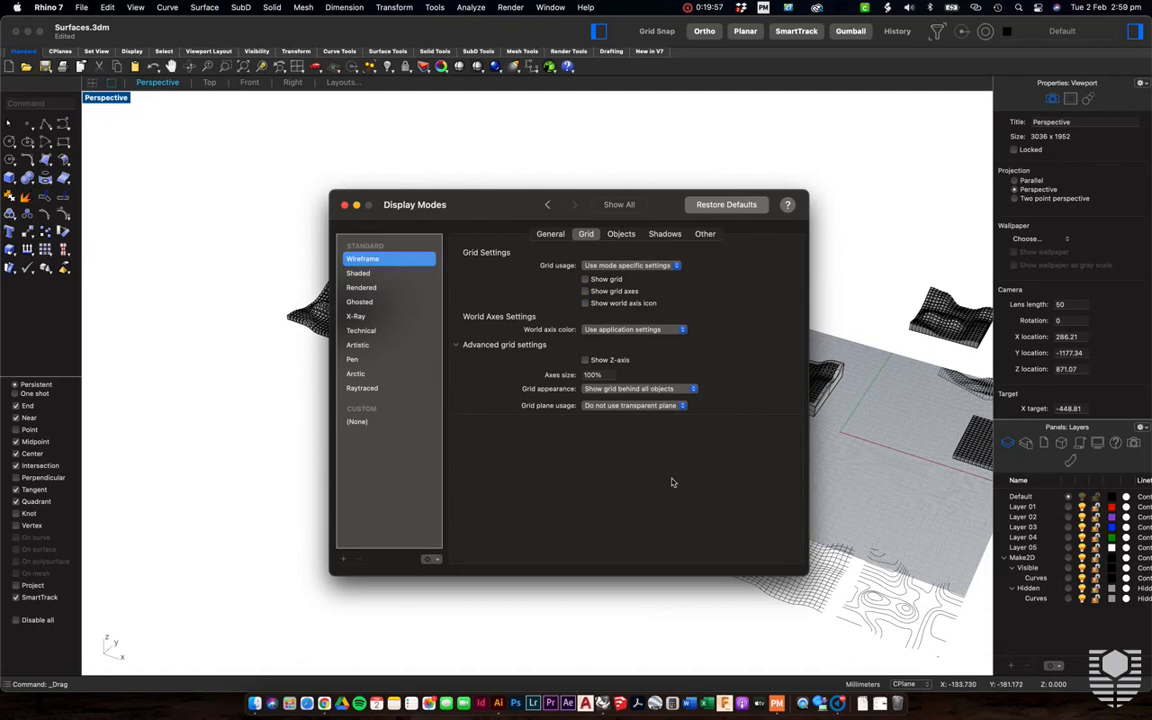
Give the Shaded display mode mode specific grid settings with the grid, grid axes and world axis icon off.
click(358, 274)
click(609, 267)
click(594, 278)
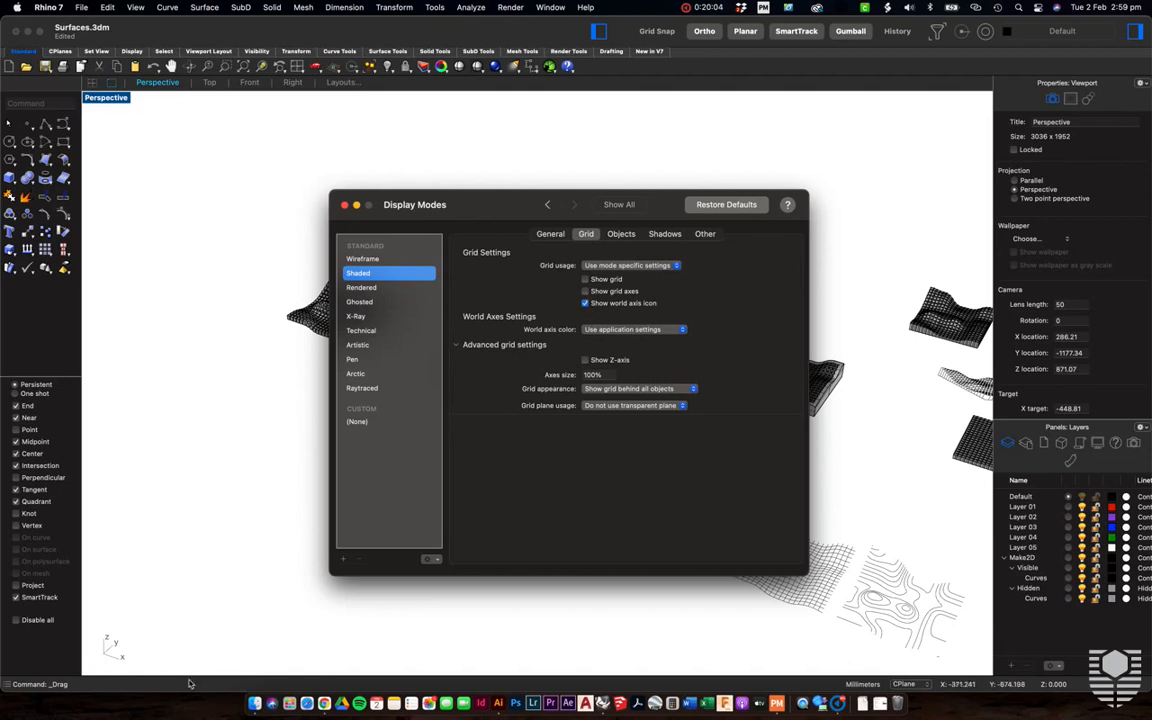
click(585, 303)
click(344, 206)
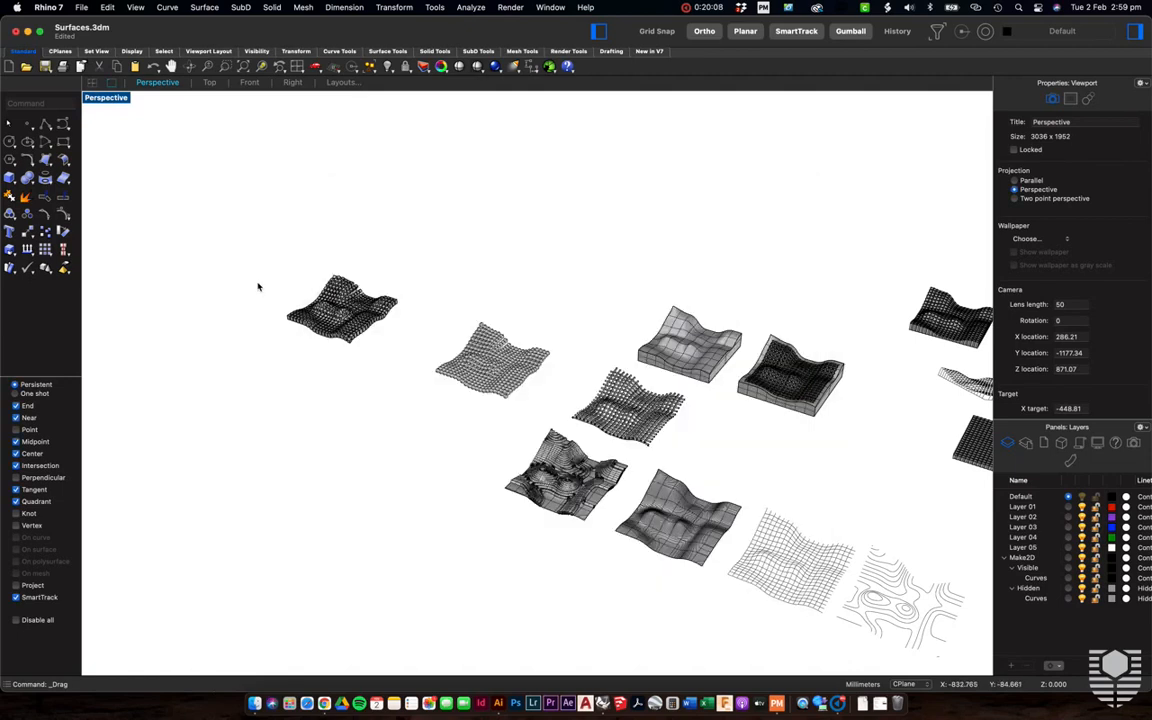
Set up a capture to file of the Perspective view filled by the box-patterned surface, using Viewport resolution and millimeters.
scroll(257, 285, up, 5)
scroll(546, 396, up, 5)
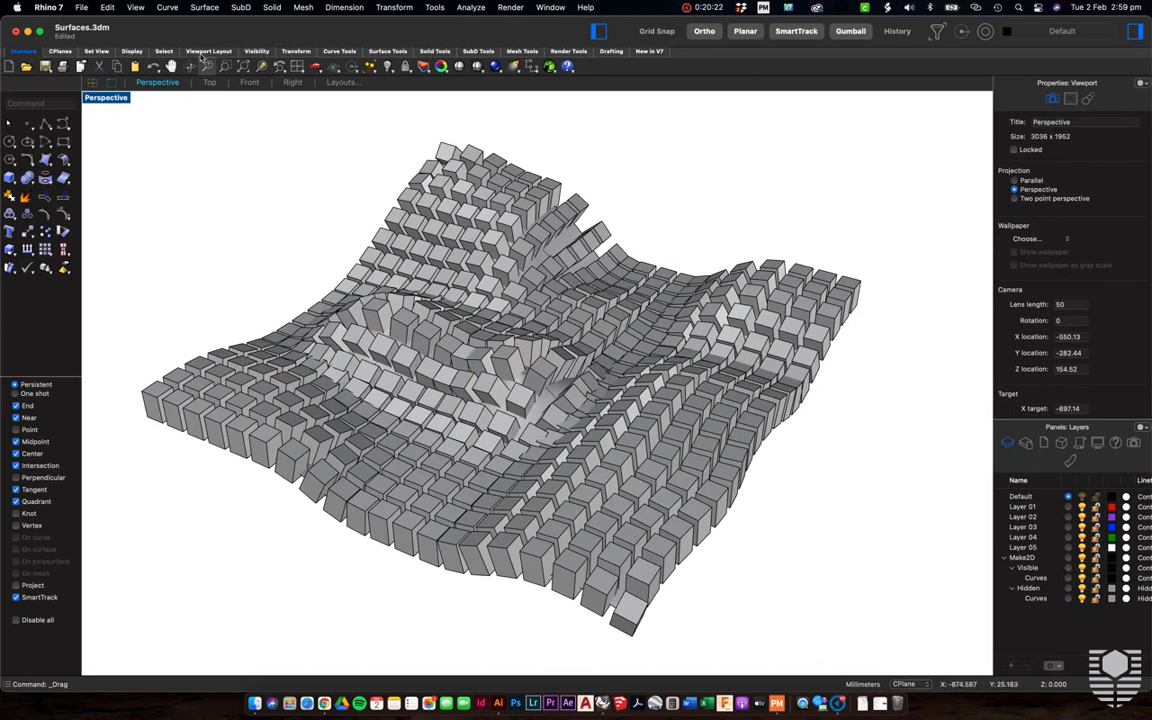
click(135, 7)
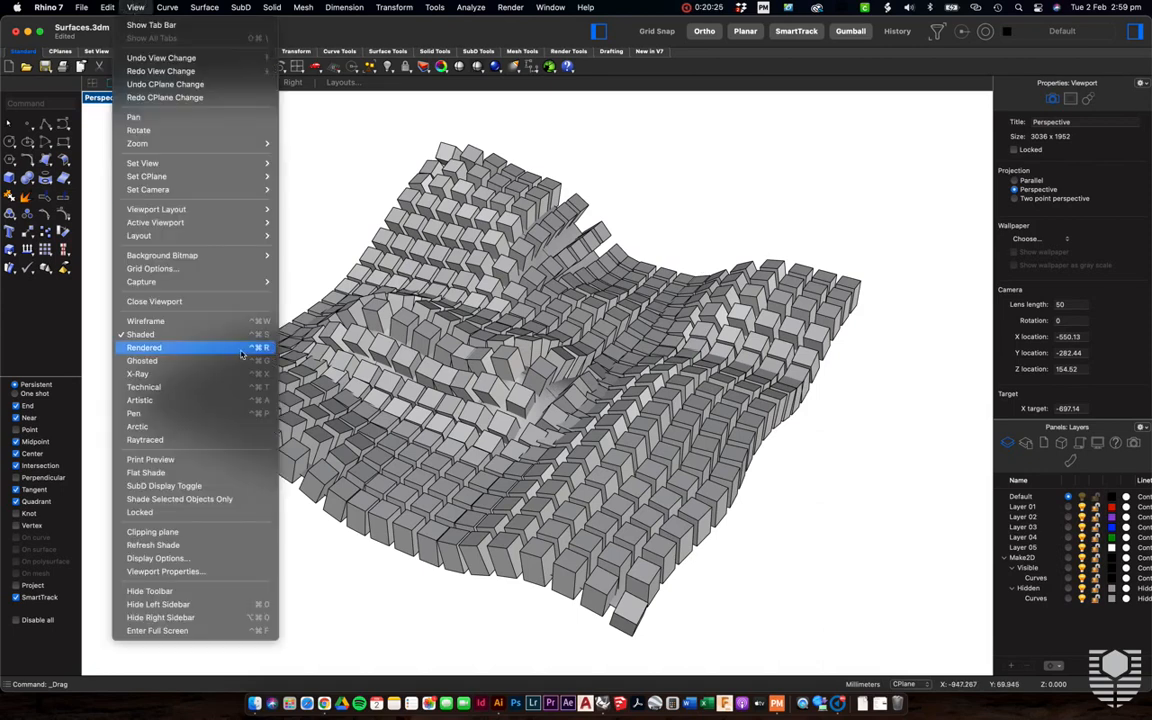
mouse_move(257, 286)
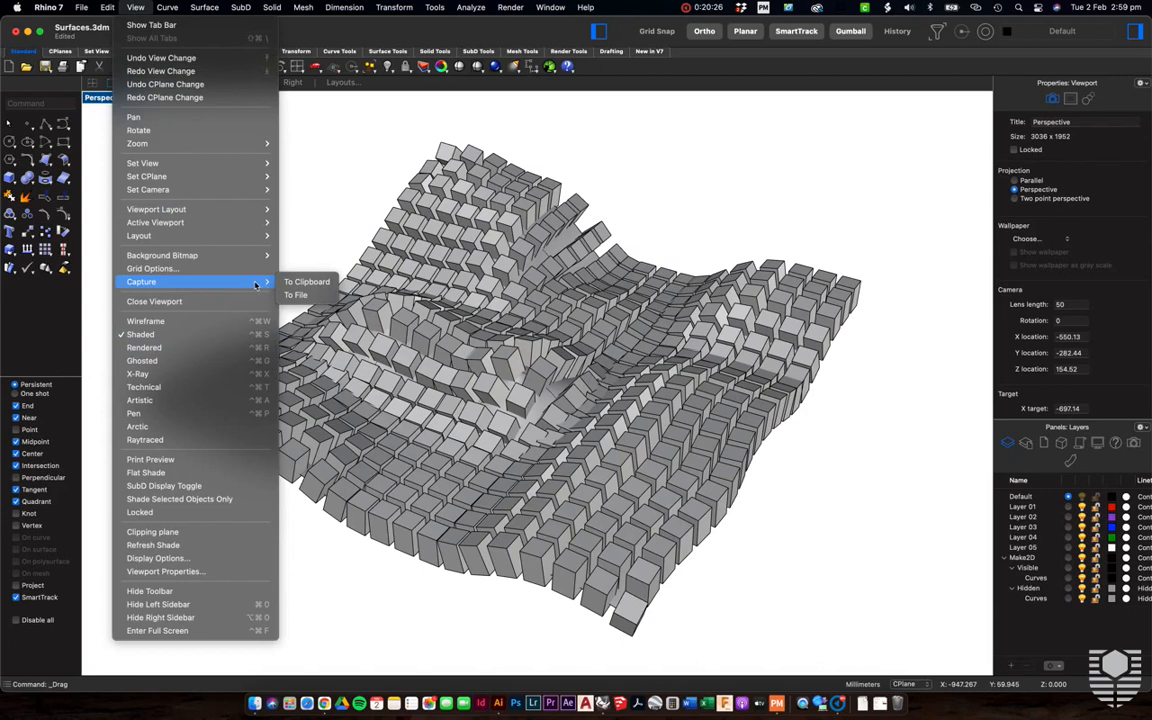
click(293, 295)
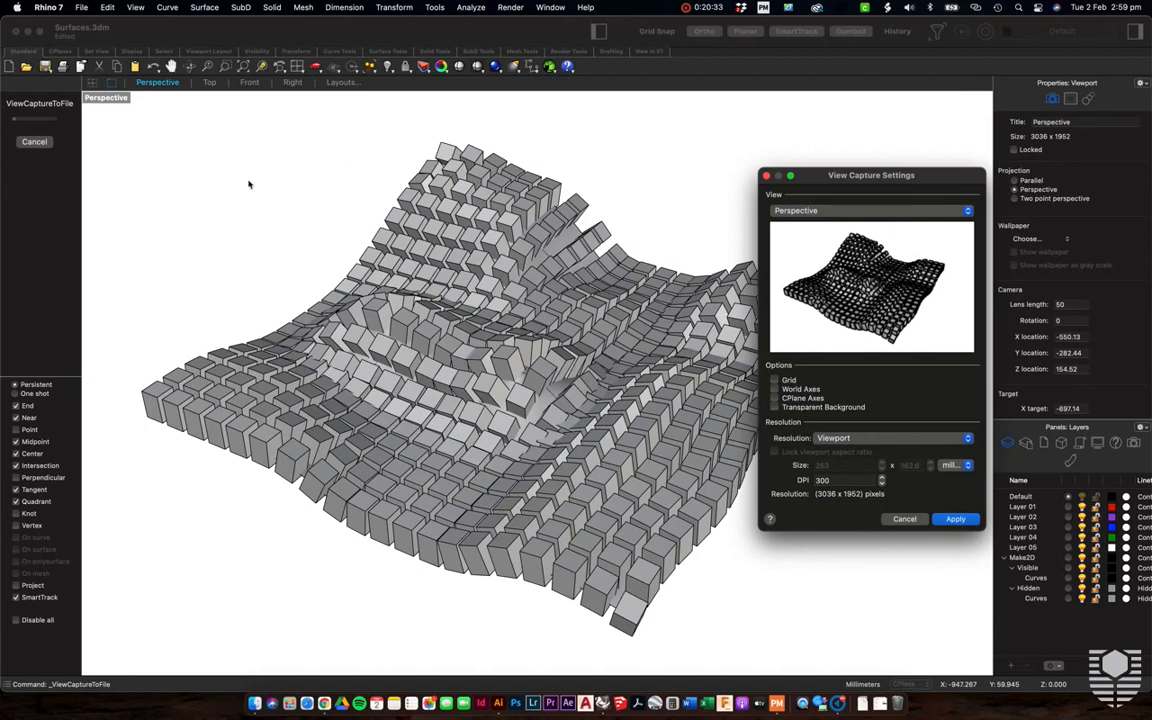
click(862, 439)
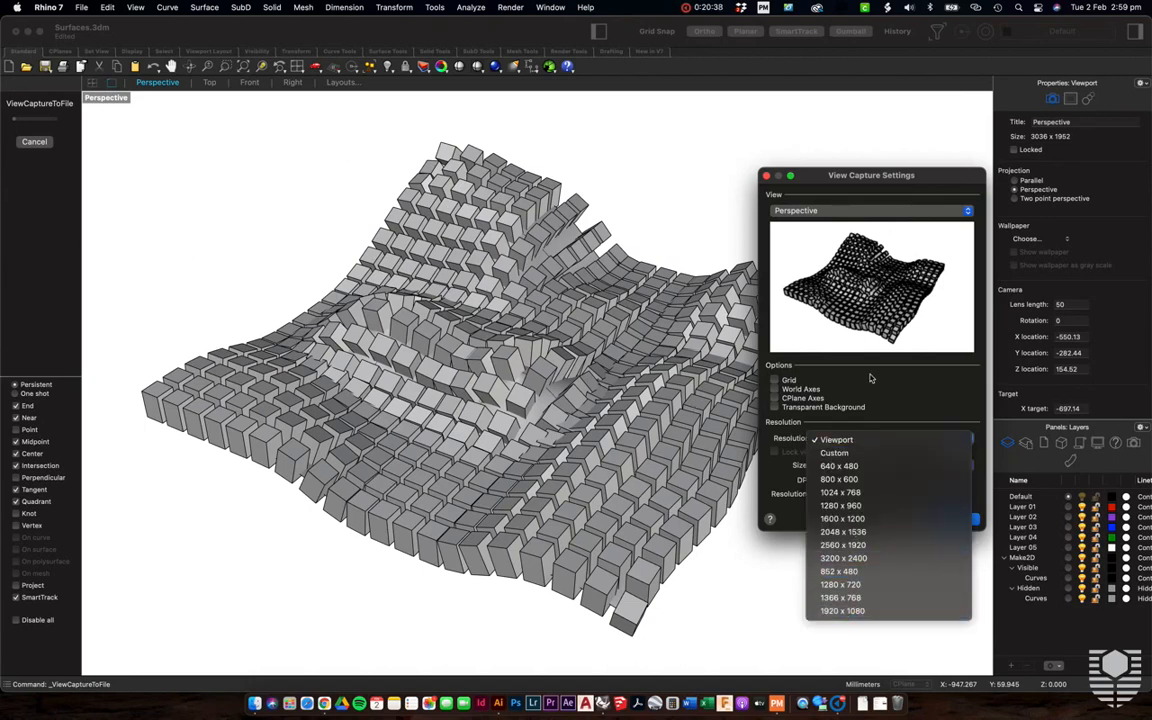
click(897, 408)
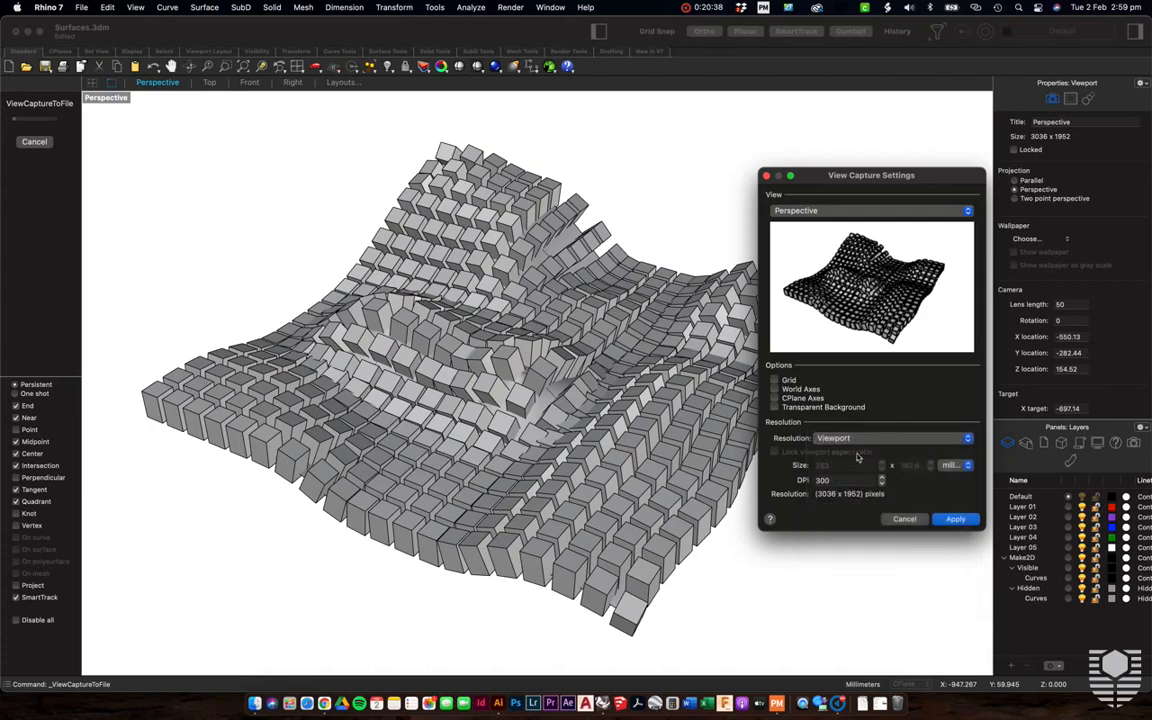
click(953, 467)
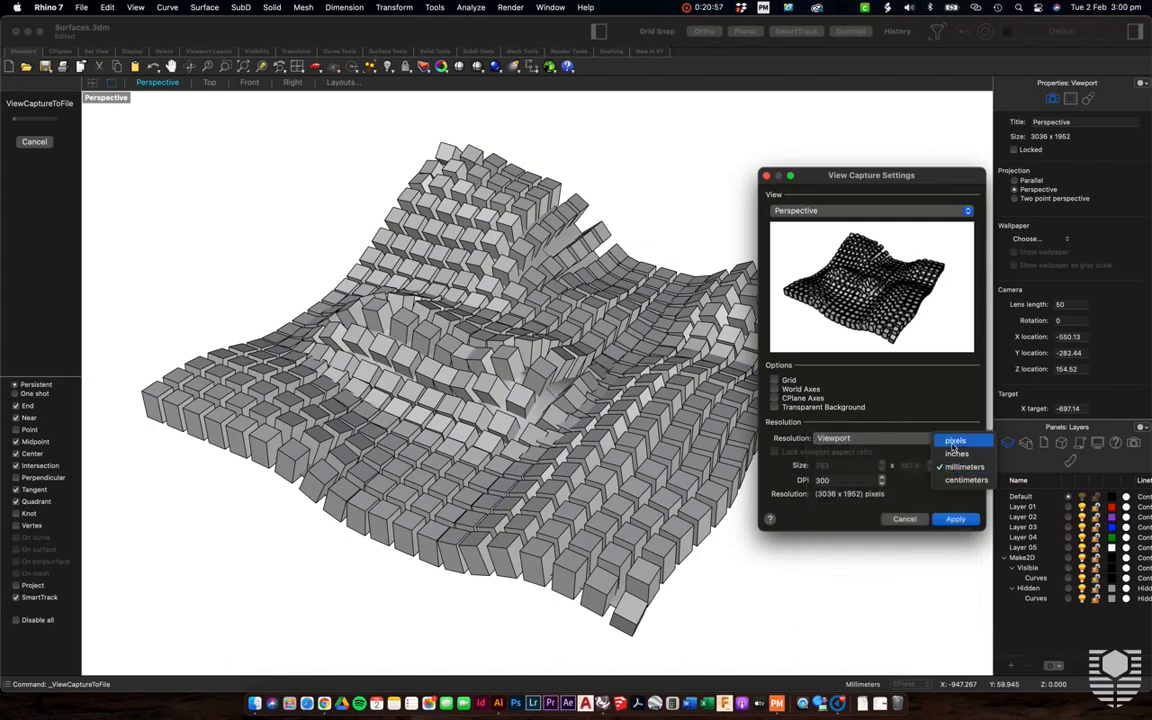
click(902, 491)
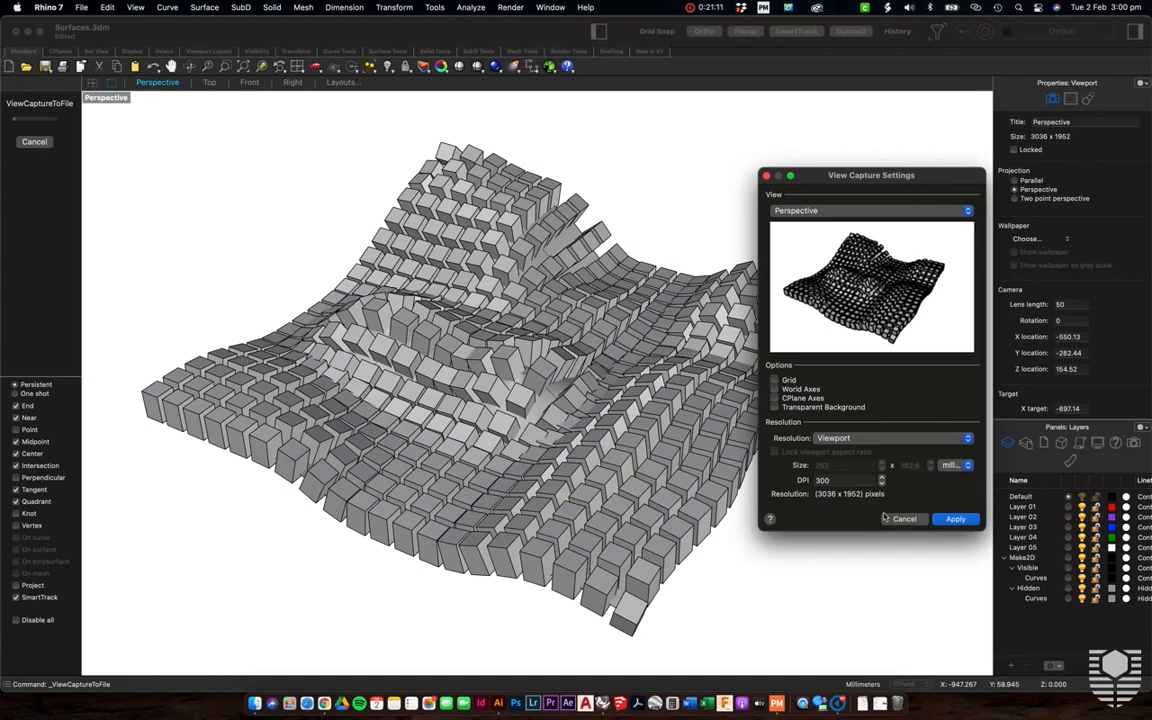
Apply the capture settings and save the image as a JPEG in the Downloads folder.
click(955, 520)
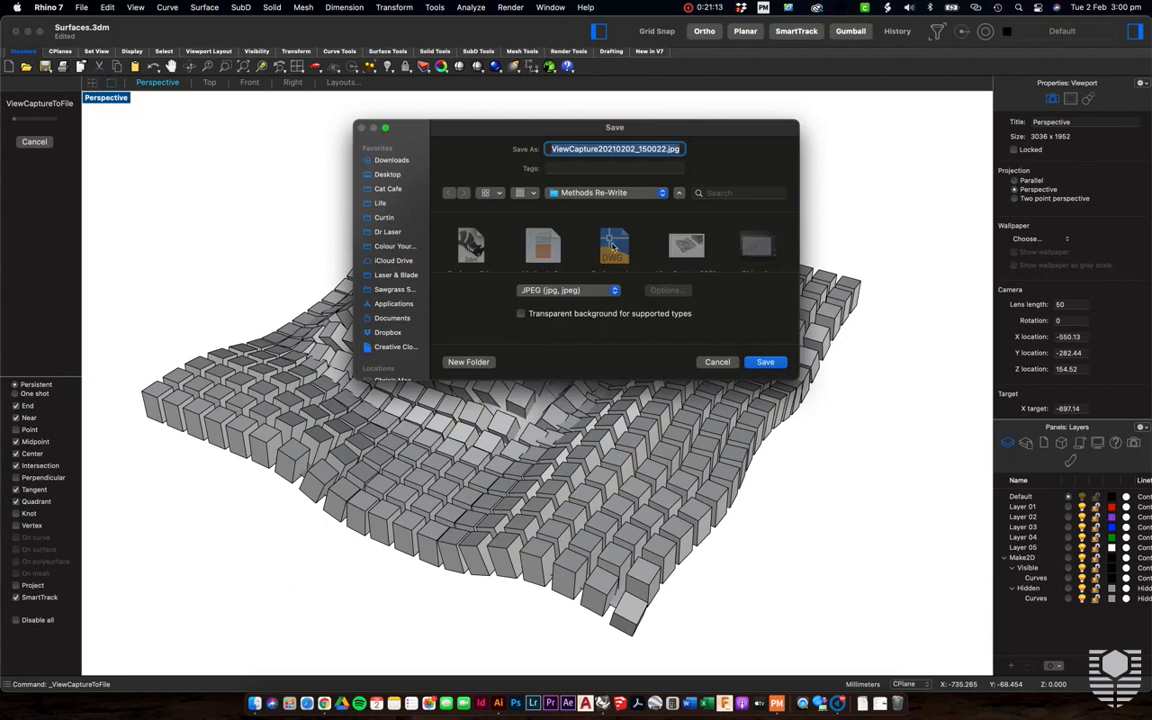
click(375, 160)
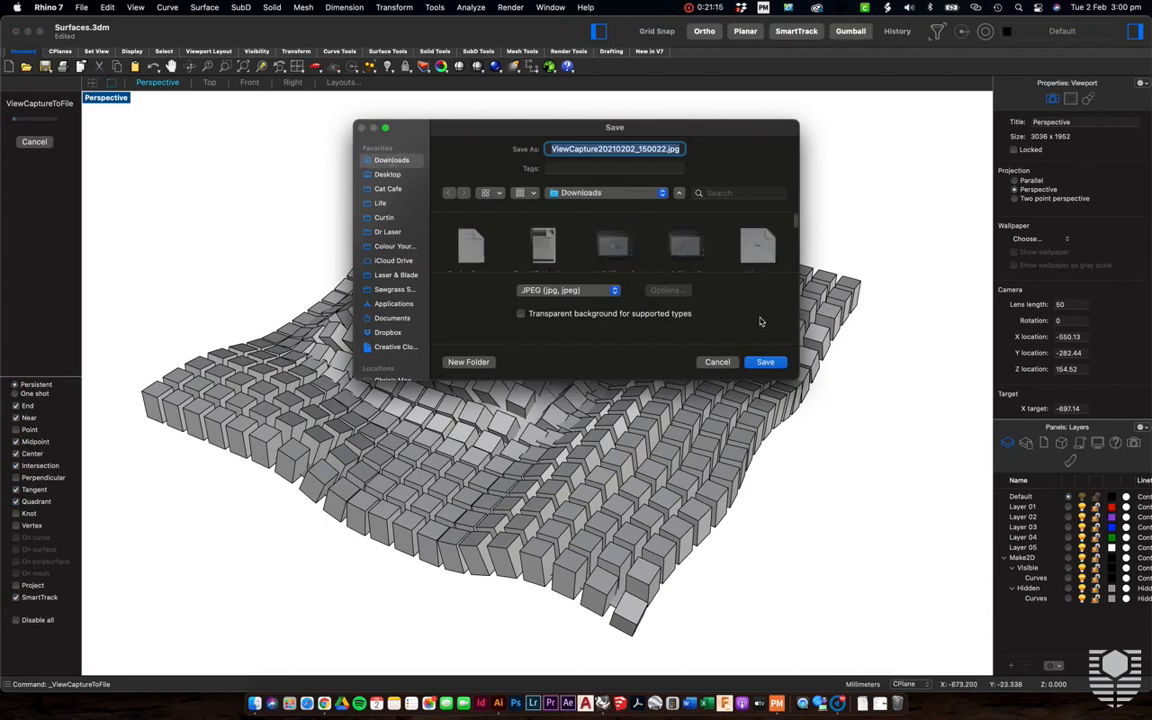
click(764, 363)
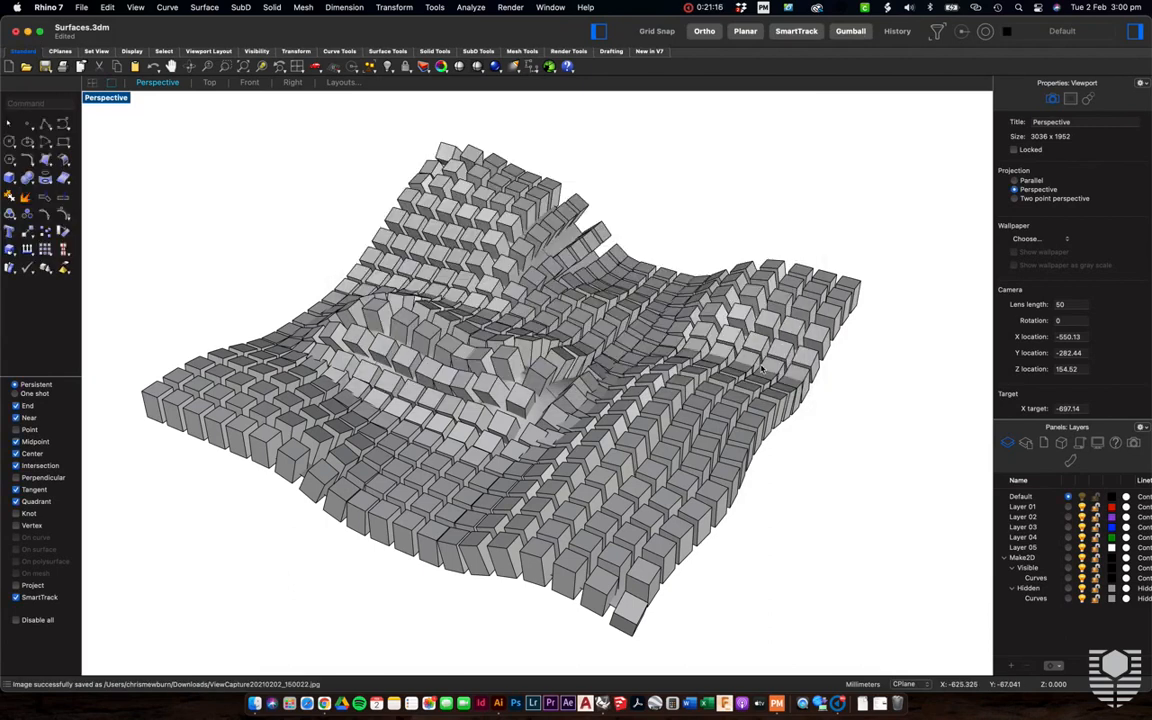
Open the captured JPEG from the Downloads folder in Preview, inspect the whole image, and return to the Rhino model.
click(864, 703)
click(866, 645)
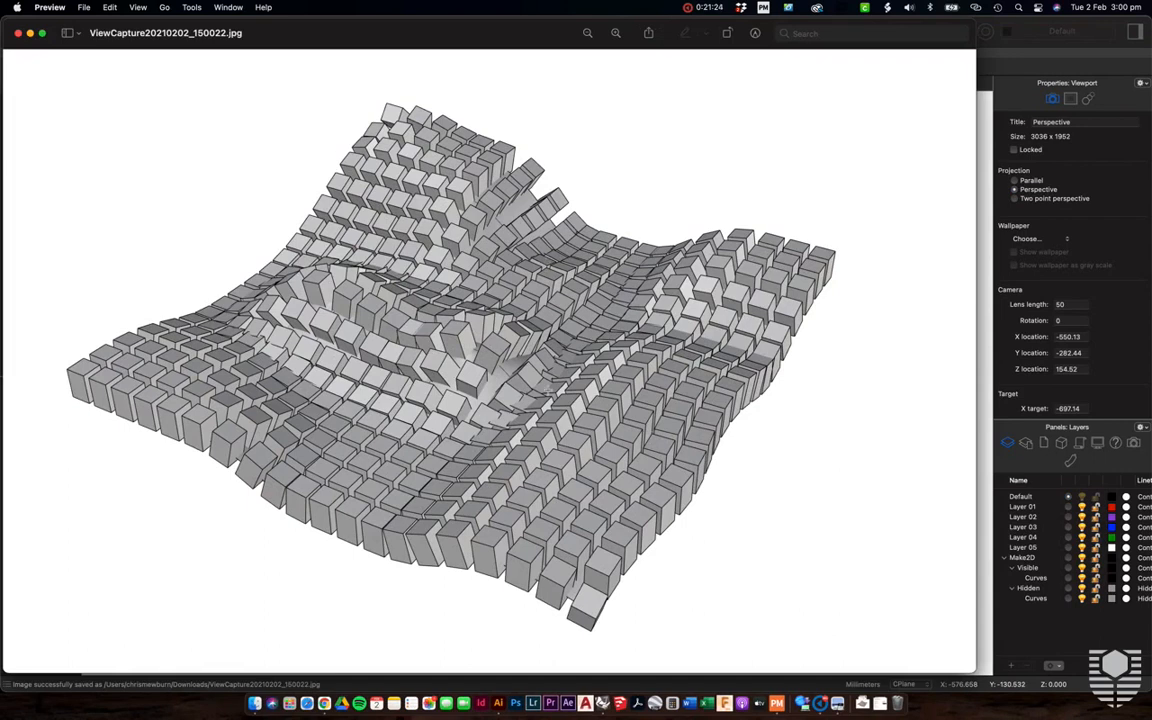
key(super+minus)
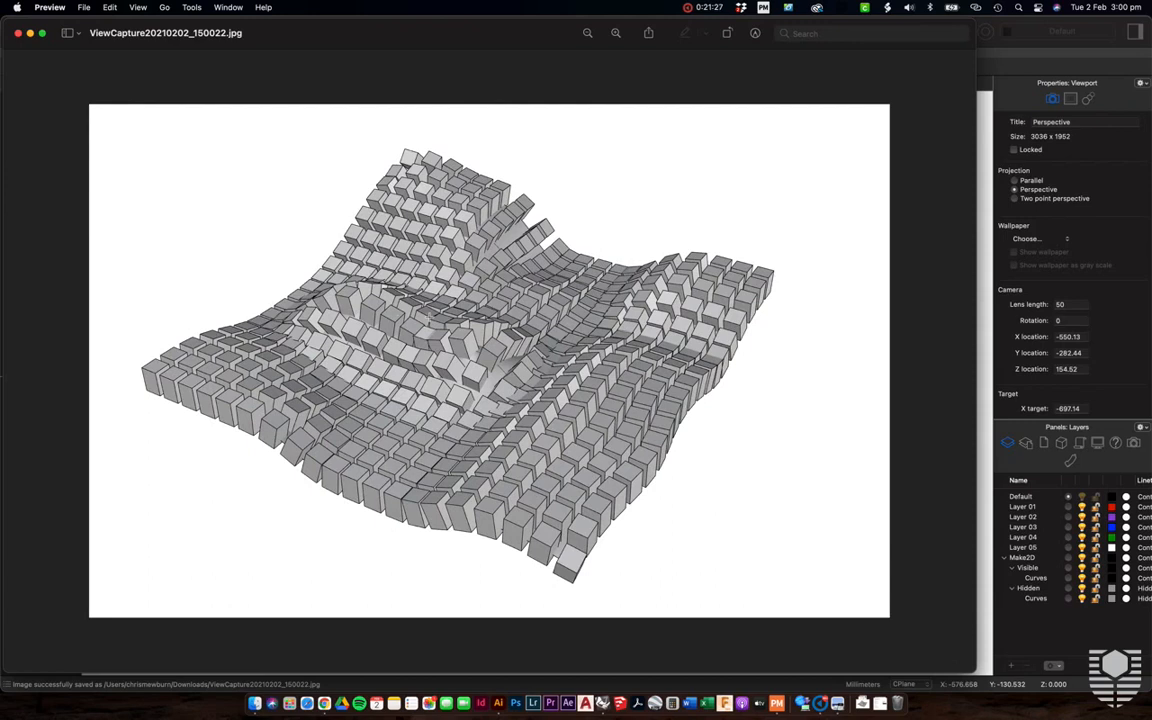
click(18, 33)
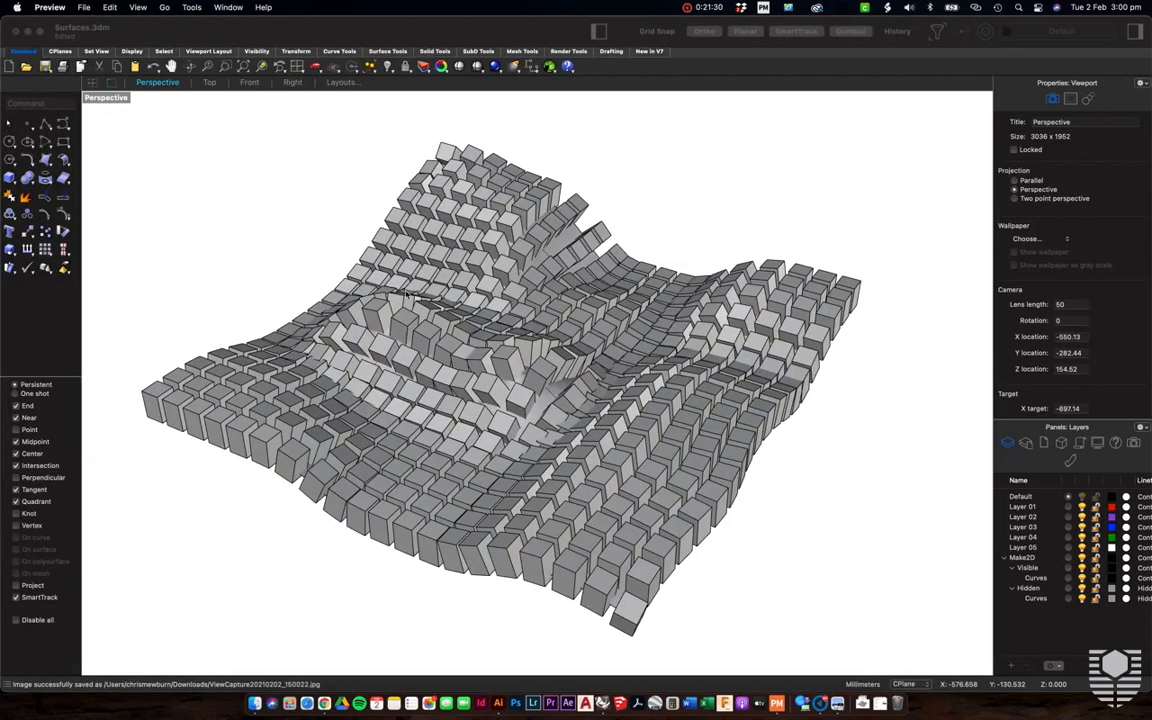
click(141, 188)
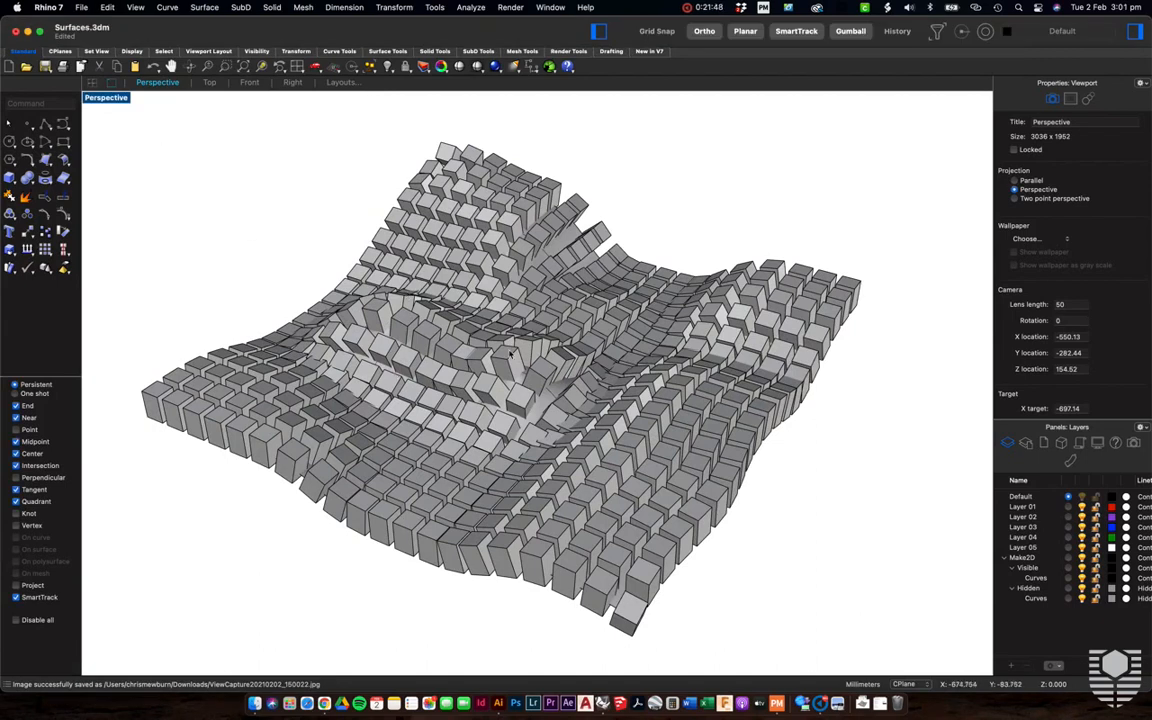
Preview the box-patterned surface in the Rendered display mode and return the Perspective view to Shaded.
click(119, 103)
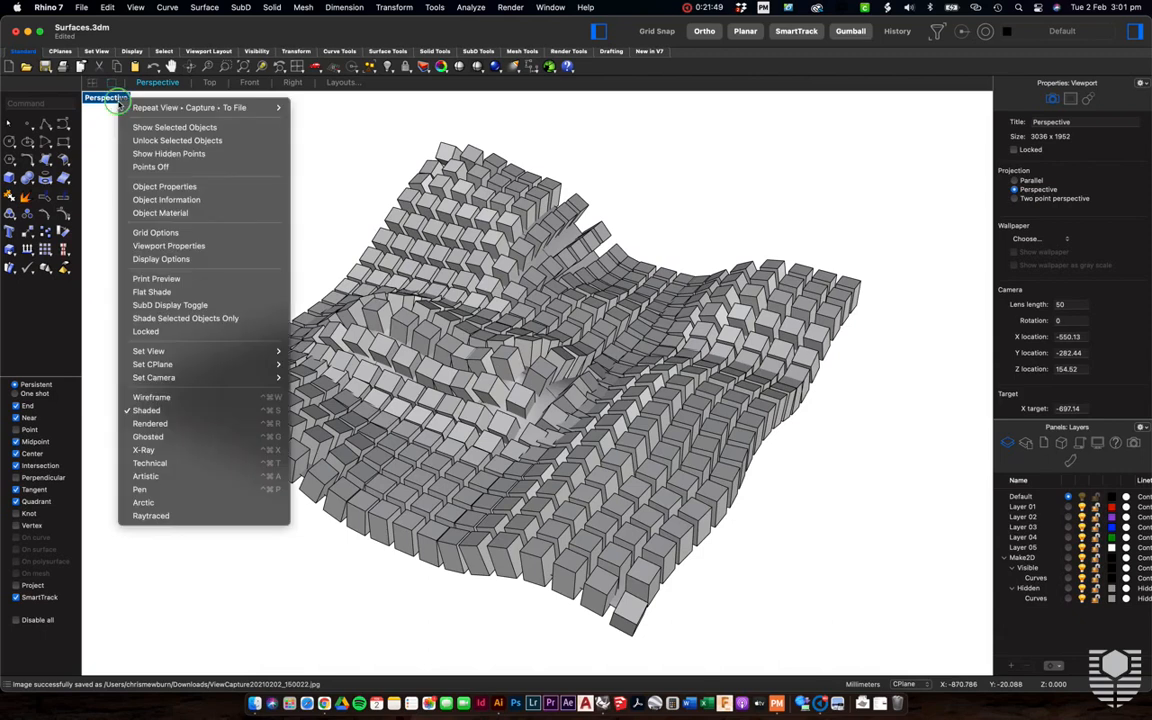
click(187, 426)
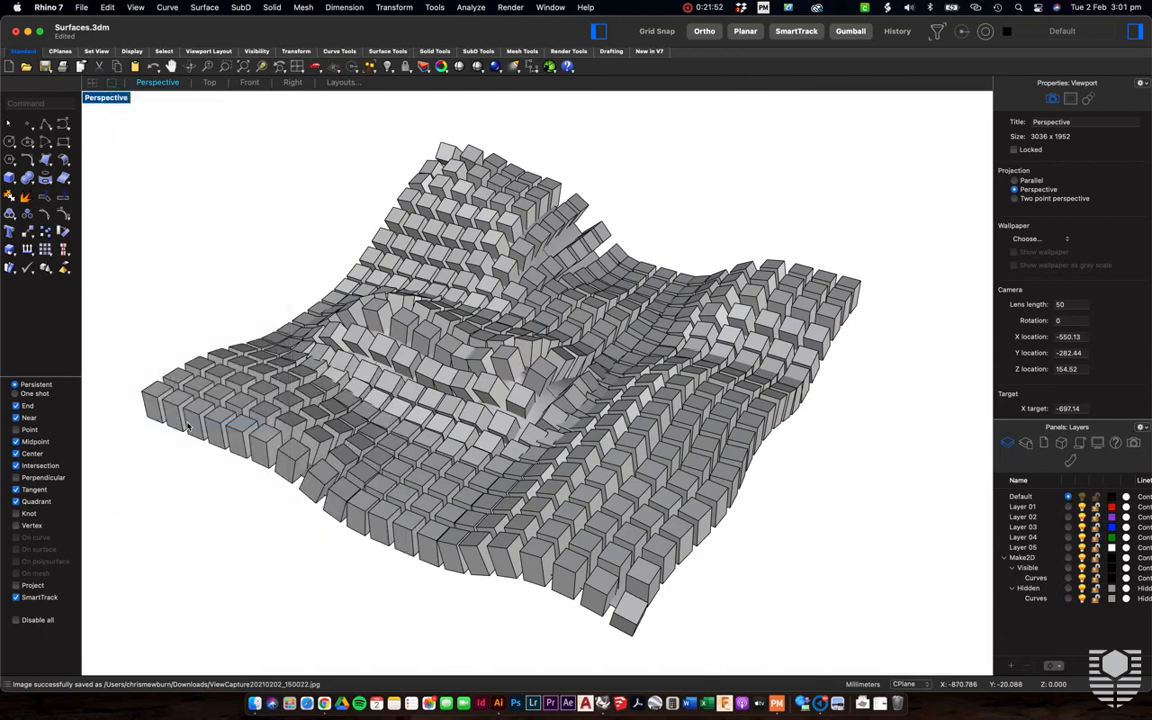
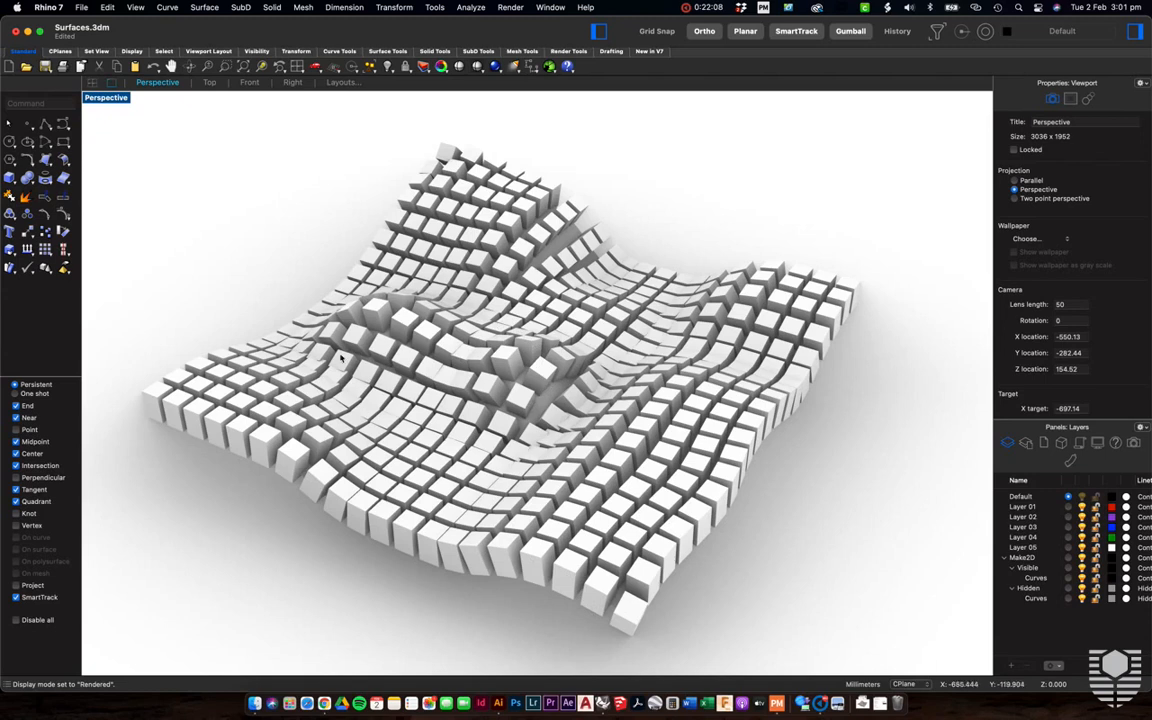
click(108, 97)
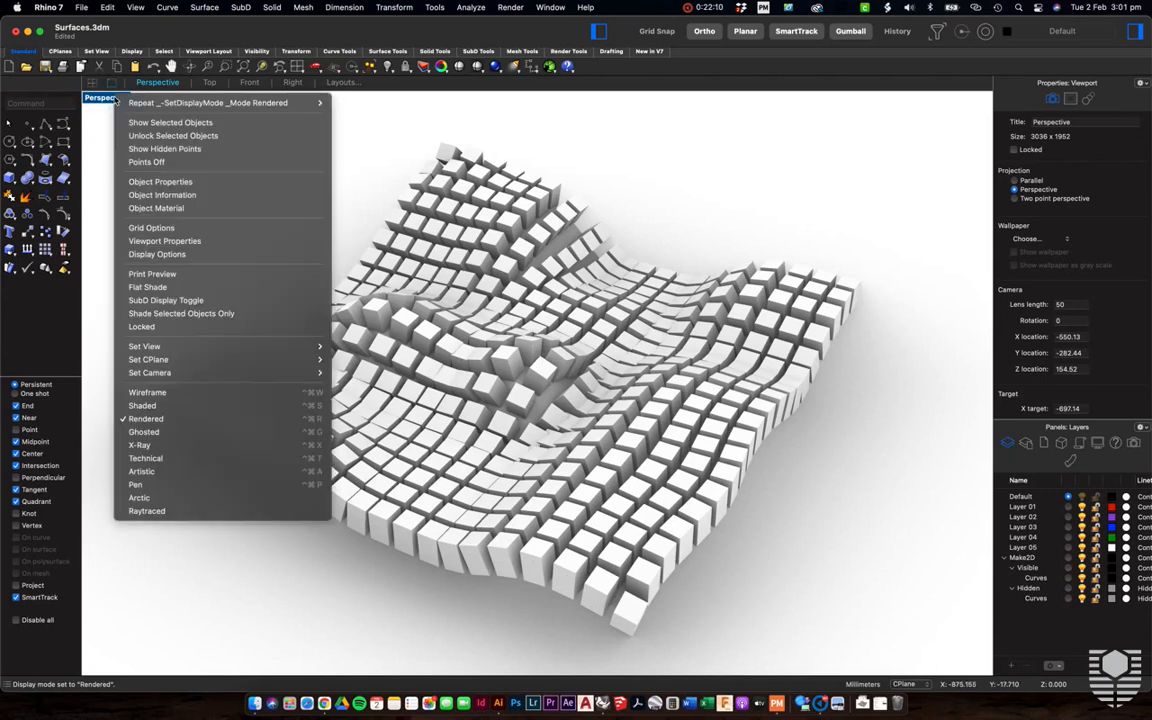
click(153, 406)
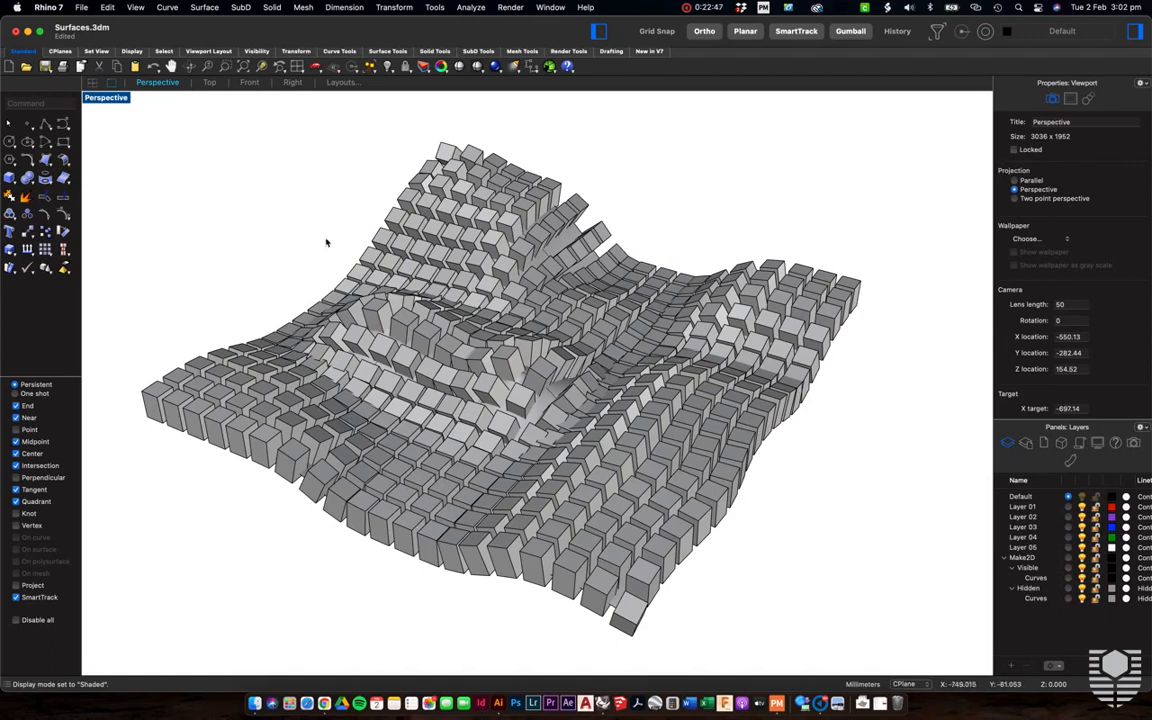
In the display mode preferences, set the Wireframe mode's grid usage to document settings.
click(50, 7)
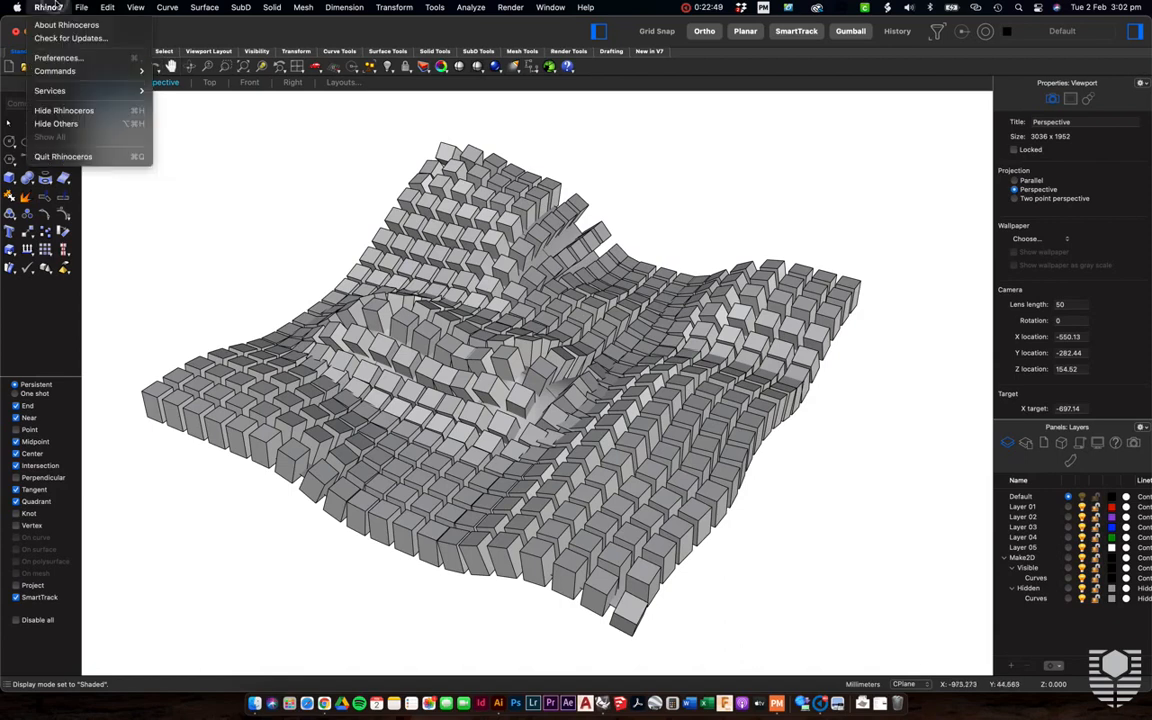
click(75, 58)
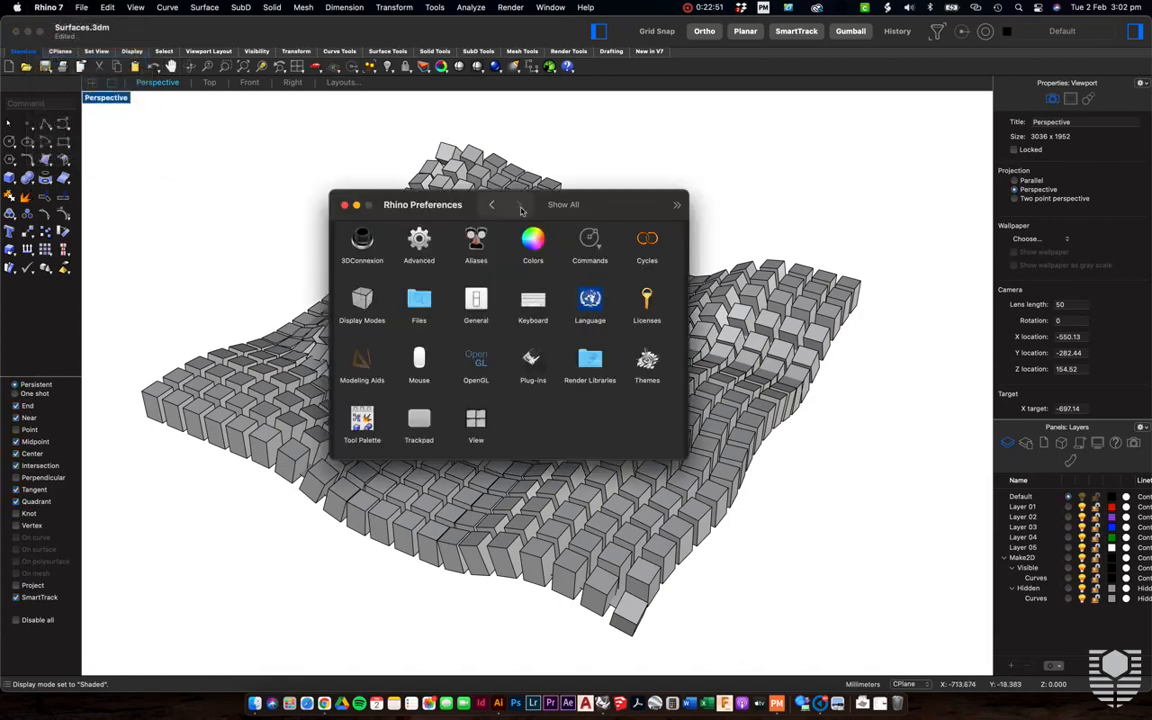
click(364, 294)
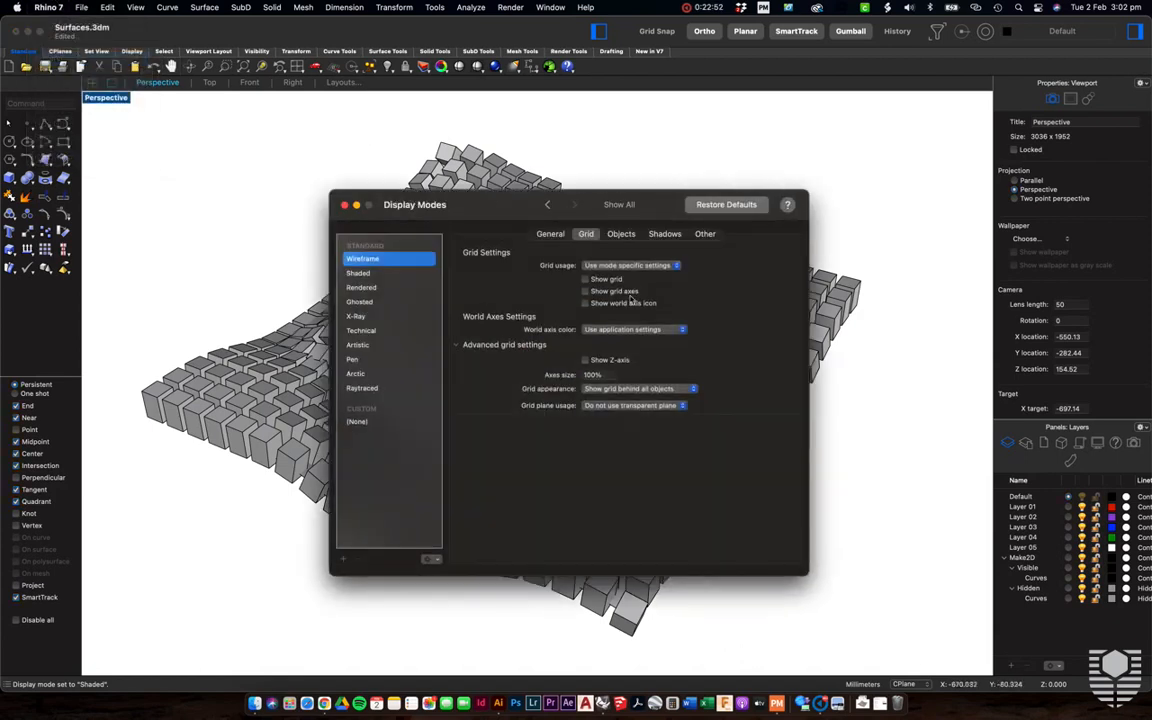
click(633, 267)
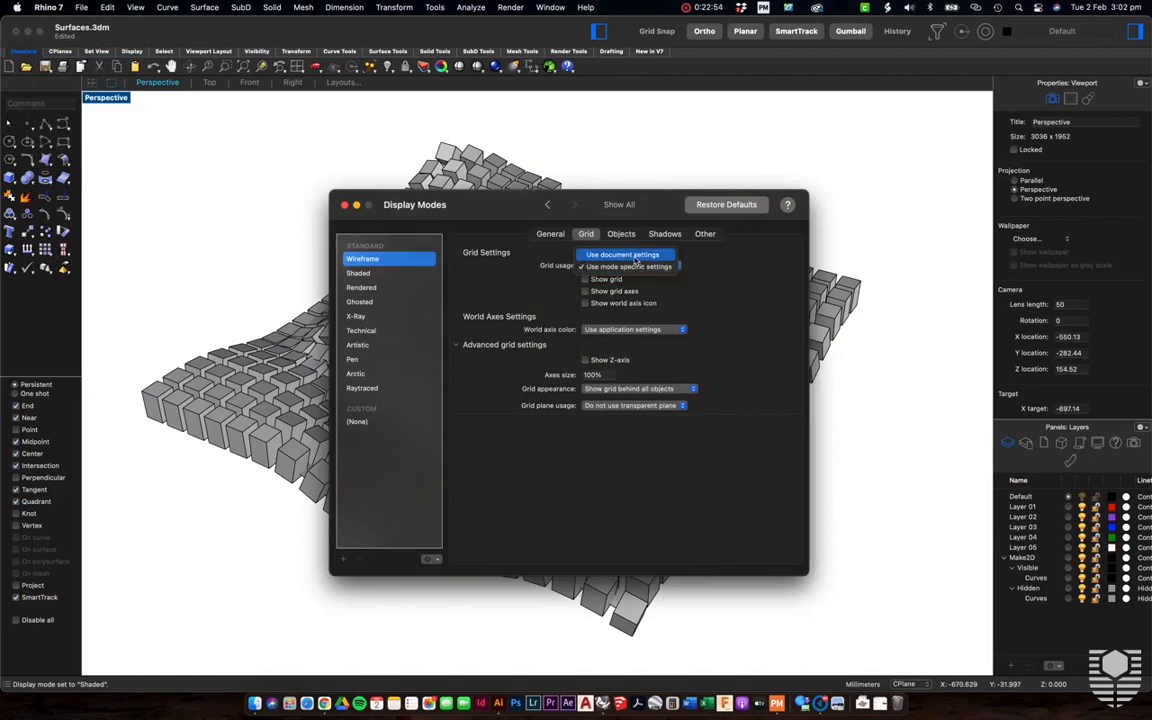
click(622, 254)
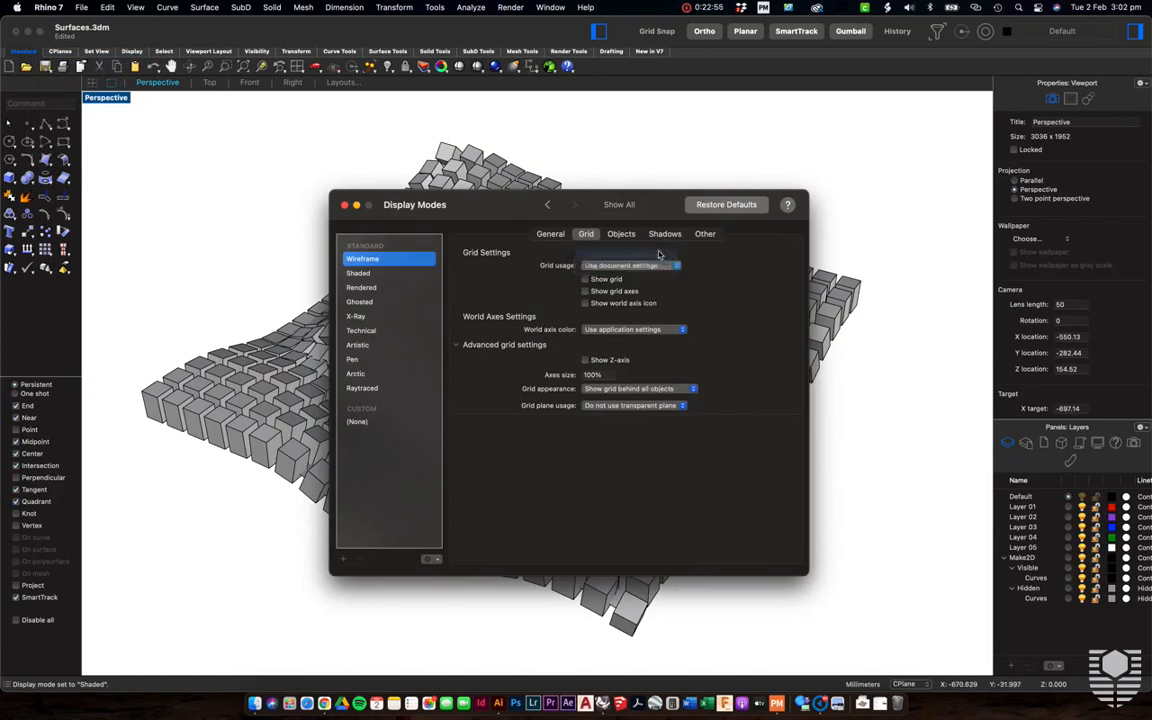
Set the Shaded mode's background to application settings and its grid usage to document settings, then close the preferences.
click(553, 235)
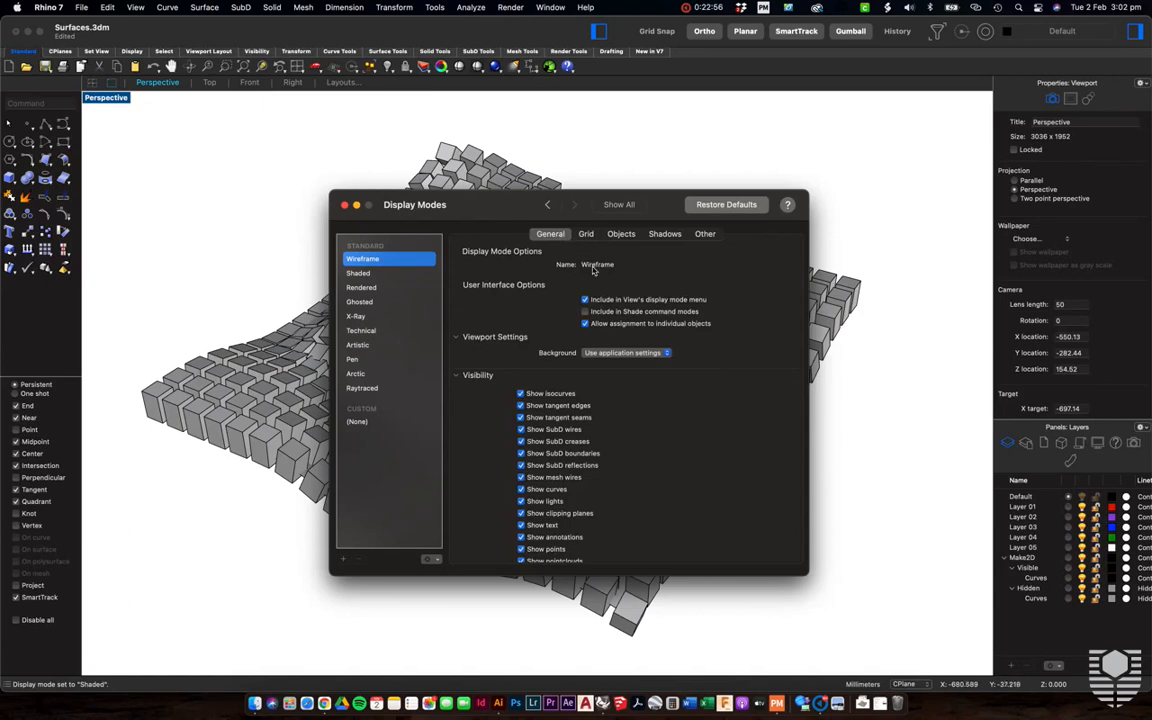
click(394, 274)
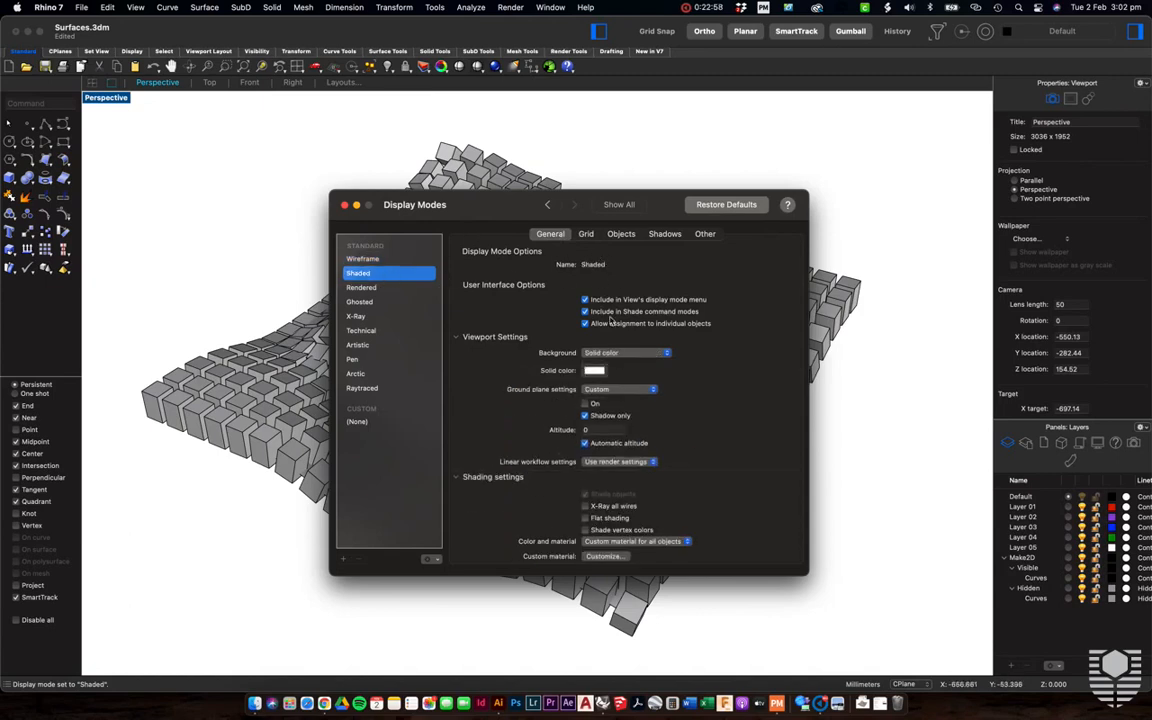
click(614, 354)
click(622, 342)
click(587, 236)
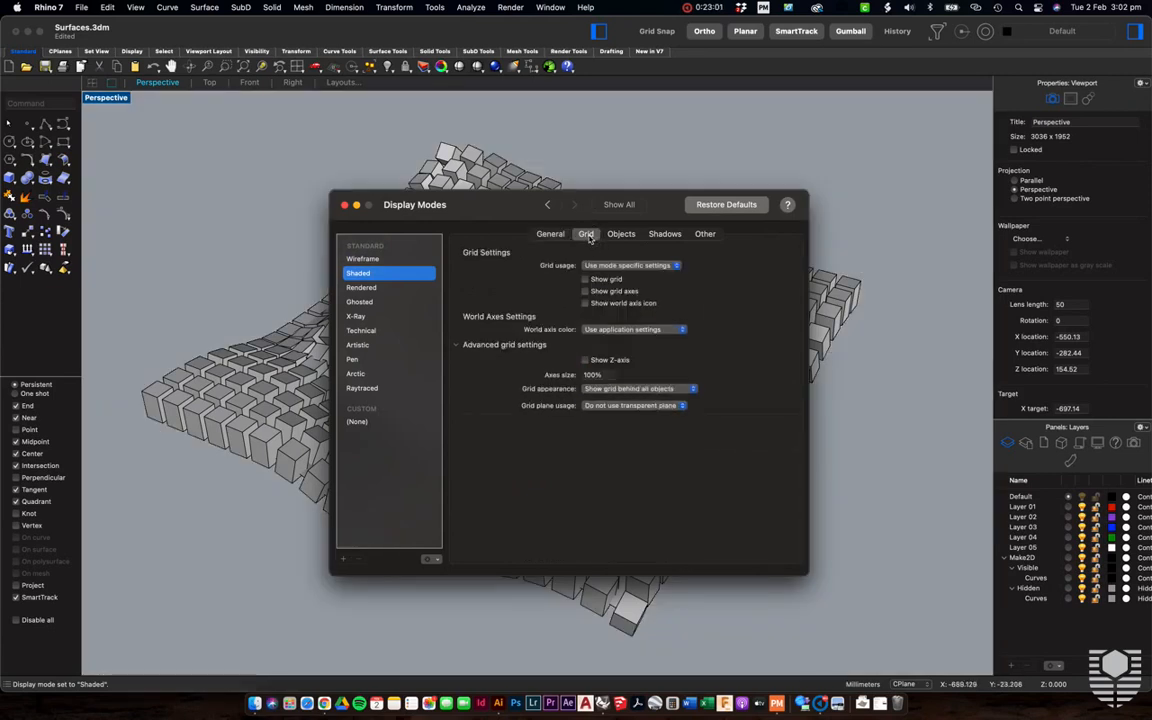
click(614, 268)
click(620, 253)
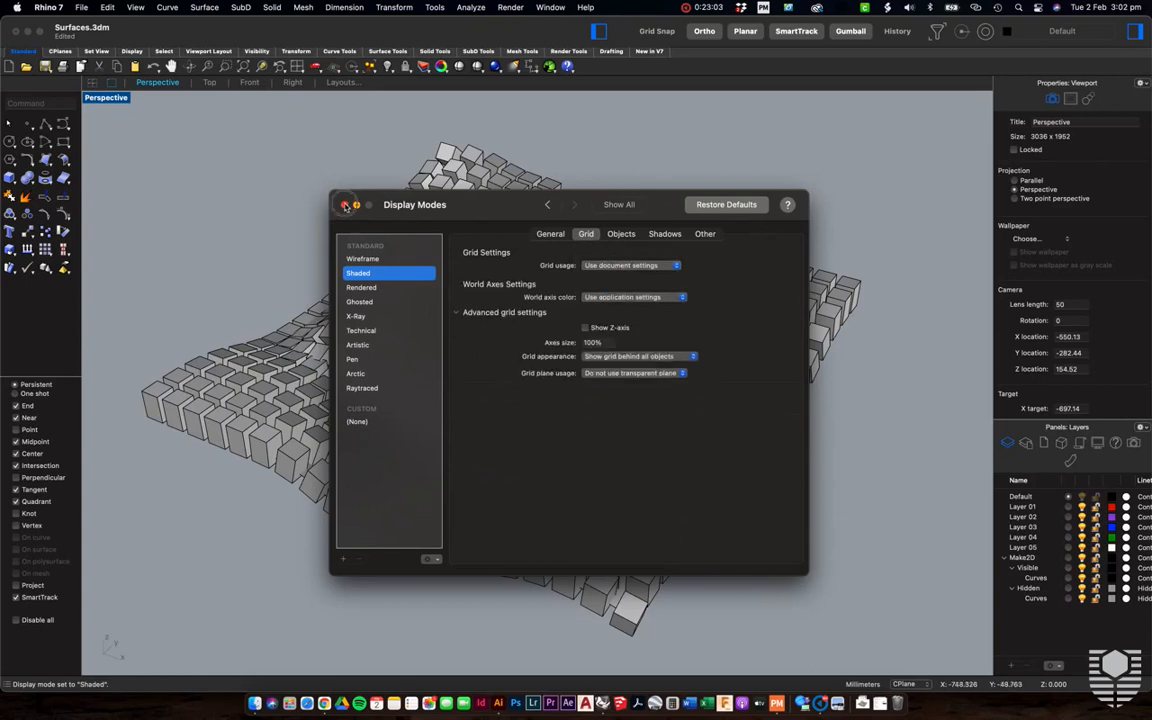
click(344, 205)
Examine the full set of surface models in the Perspective view, including a close look at the solid block with the patterned top.
scroll(340, 310, down, 4)
scroll(340, 310, down, 5)
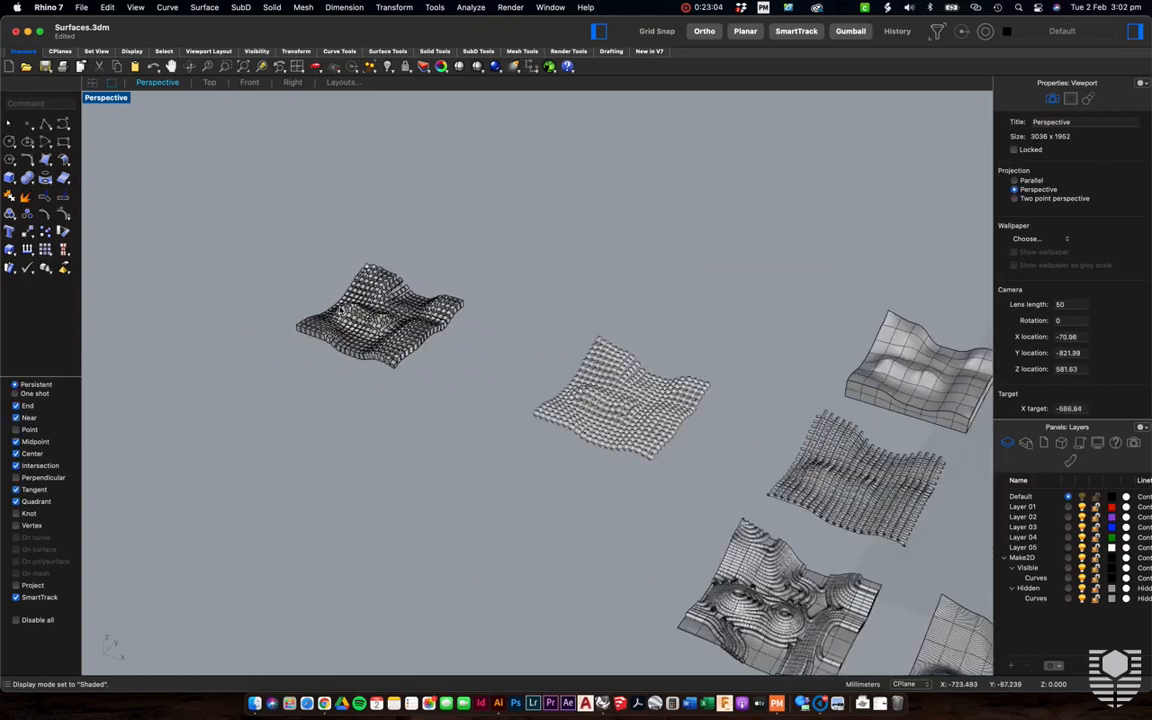
right_drag(340, 310, 650, 460)
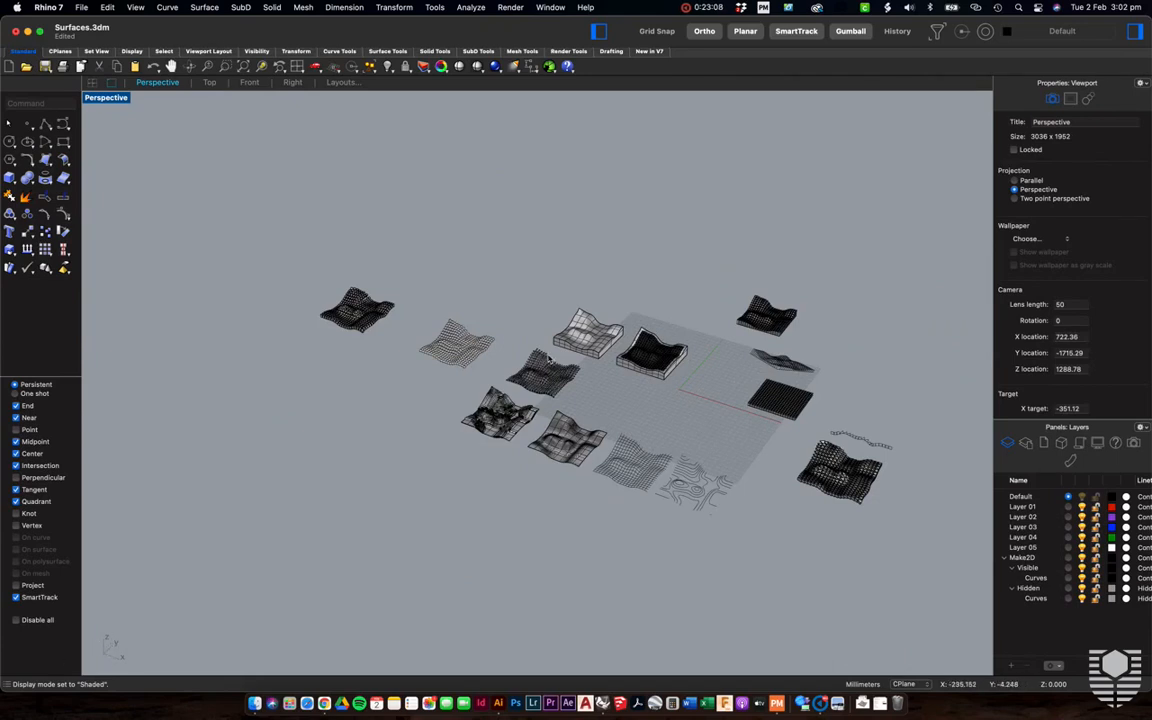
mouse_move(492, 322)
right_down()
mouse_move(547, 360)
mouse_move(494, 323)
right_up()
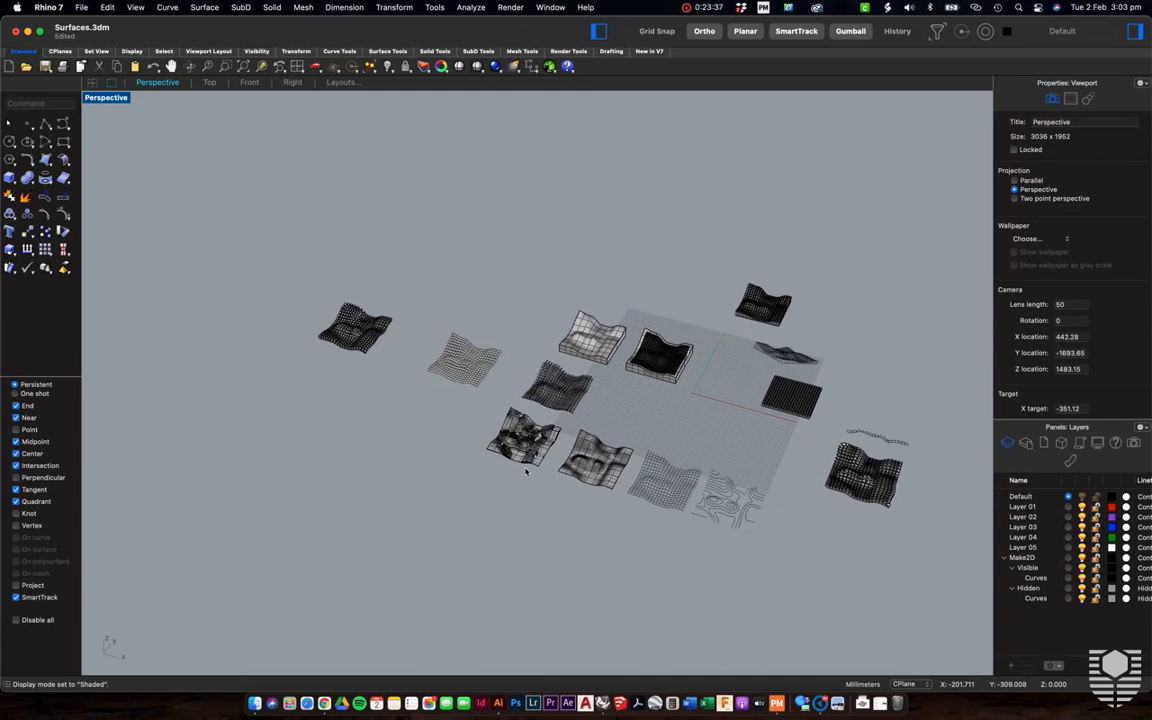
scroll(785, 362, up, 5)
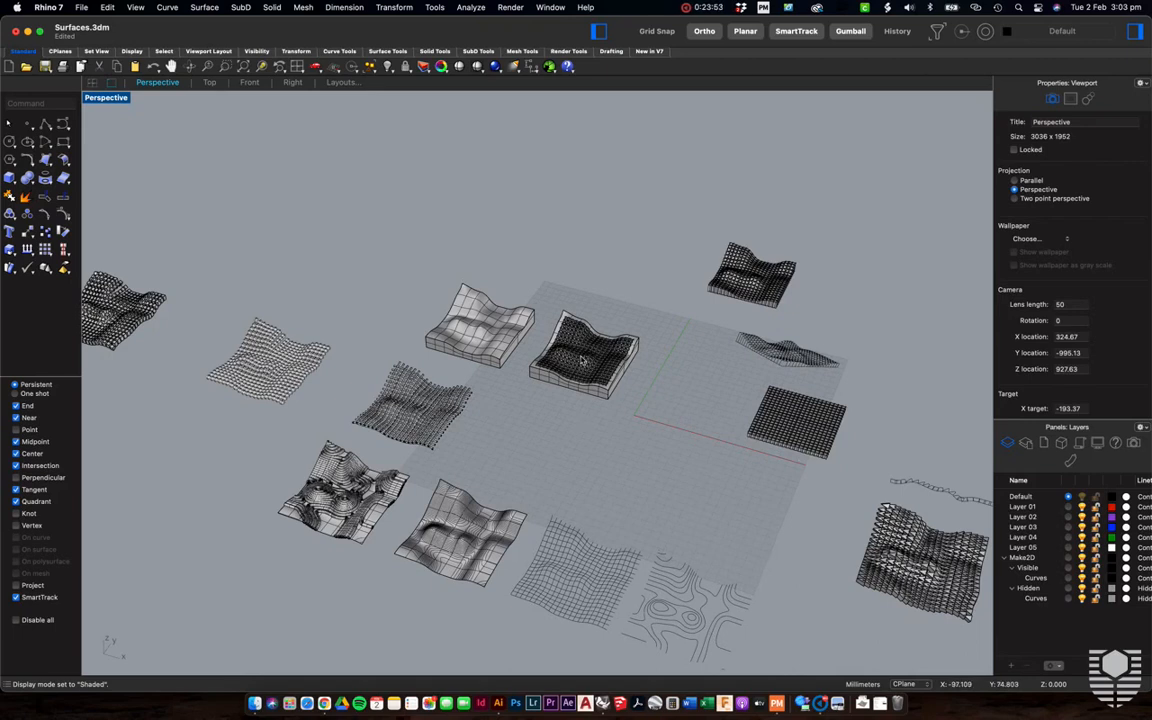
scroll(582, 360, up, 10)
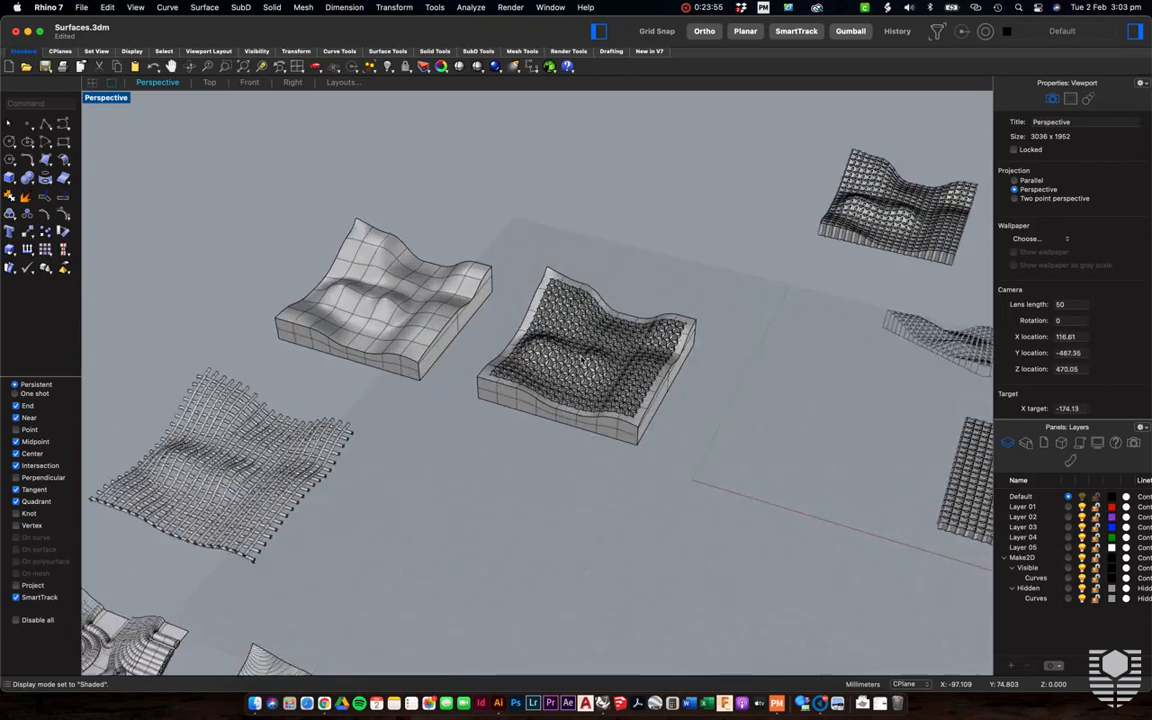
scroll(582, 360, up, 10)
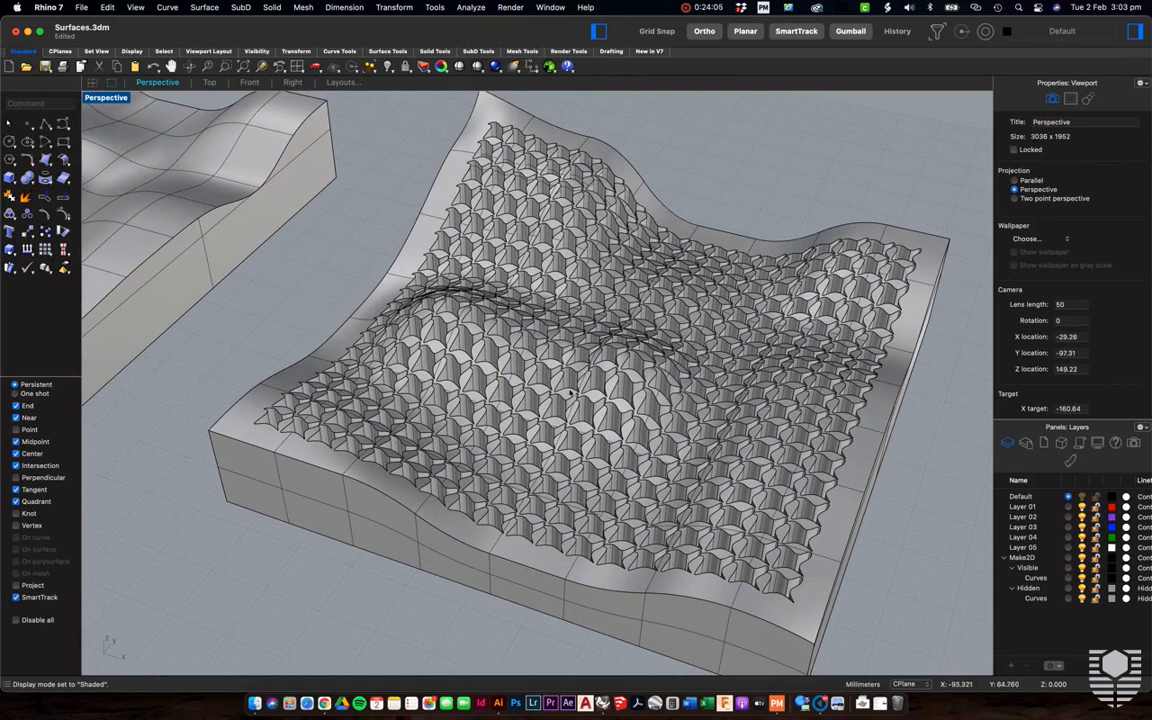
scroll(571, 393, down, 4)
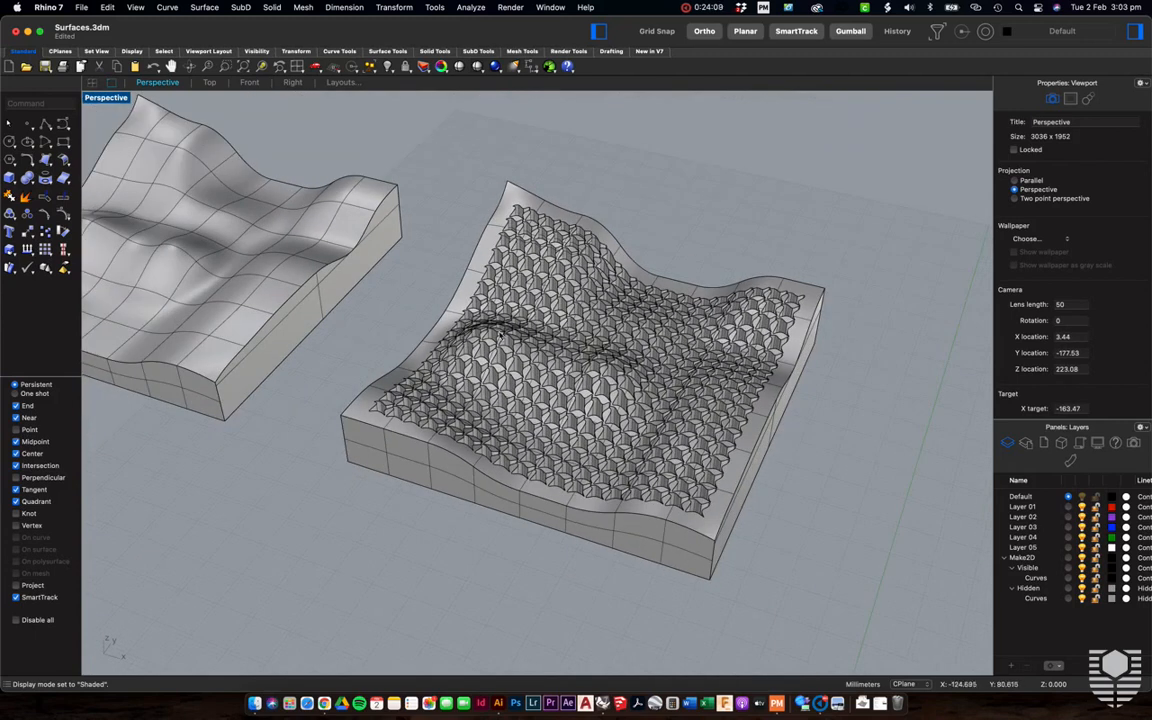
scroll(500, 336, down, 3)
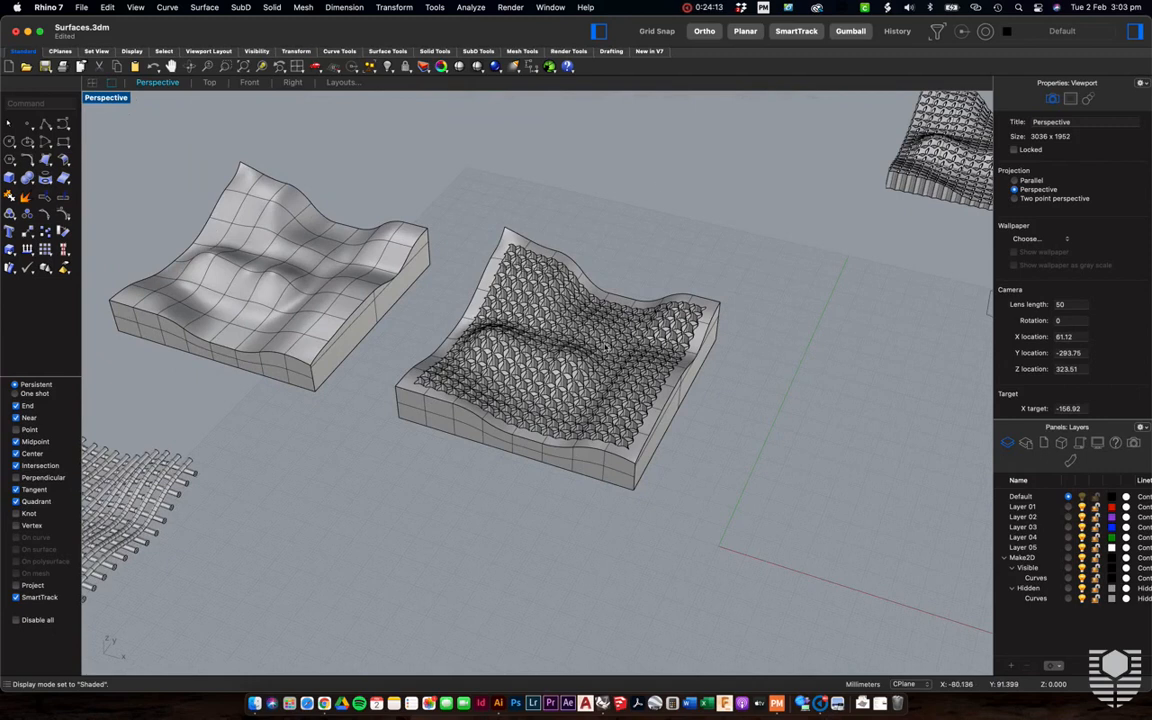
right_drag(604, 345, 408, 290)
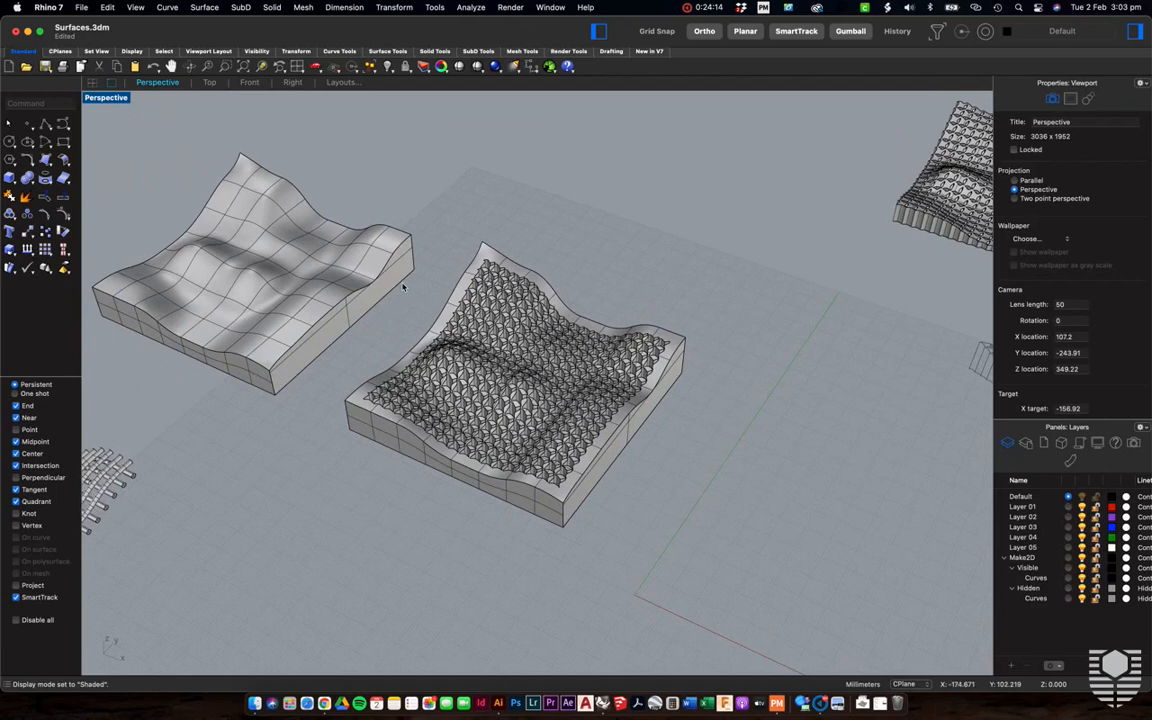
scroll(404, 288, down, 5)
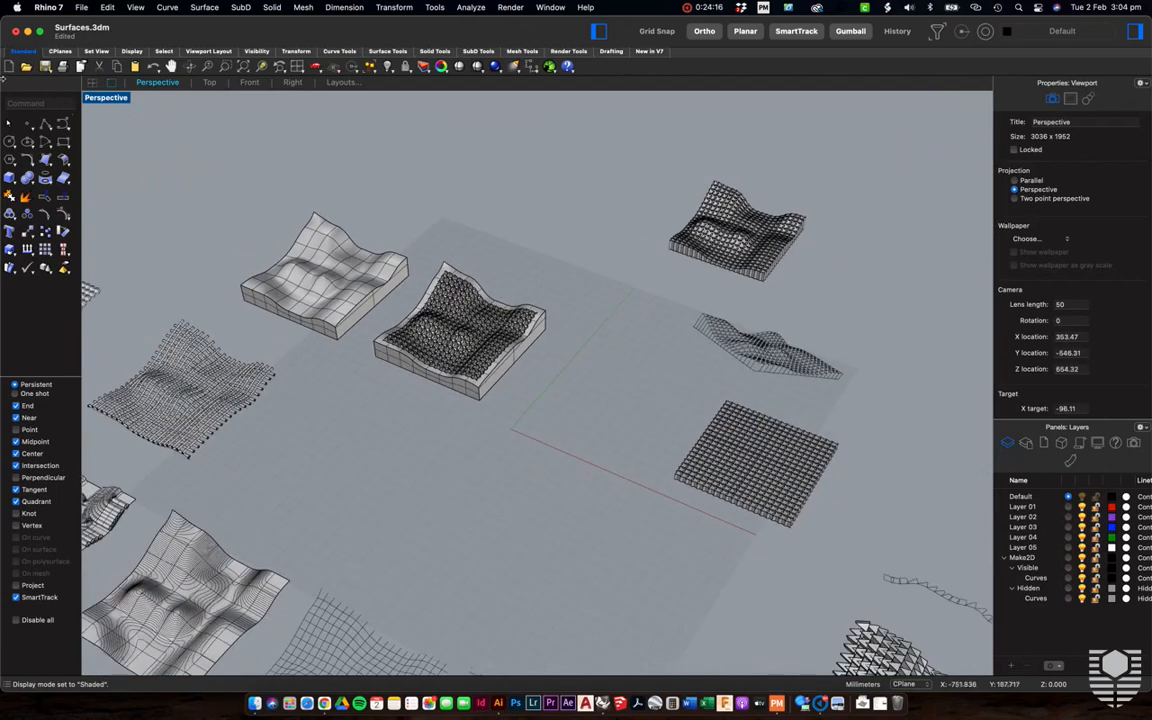
Bring up the four-viewport layout and maximize the Top view on the 2D line drawing of the patterned surface.
double_click(110, 98)
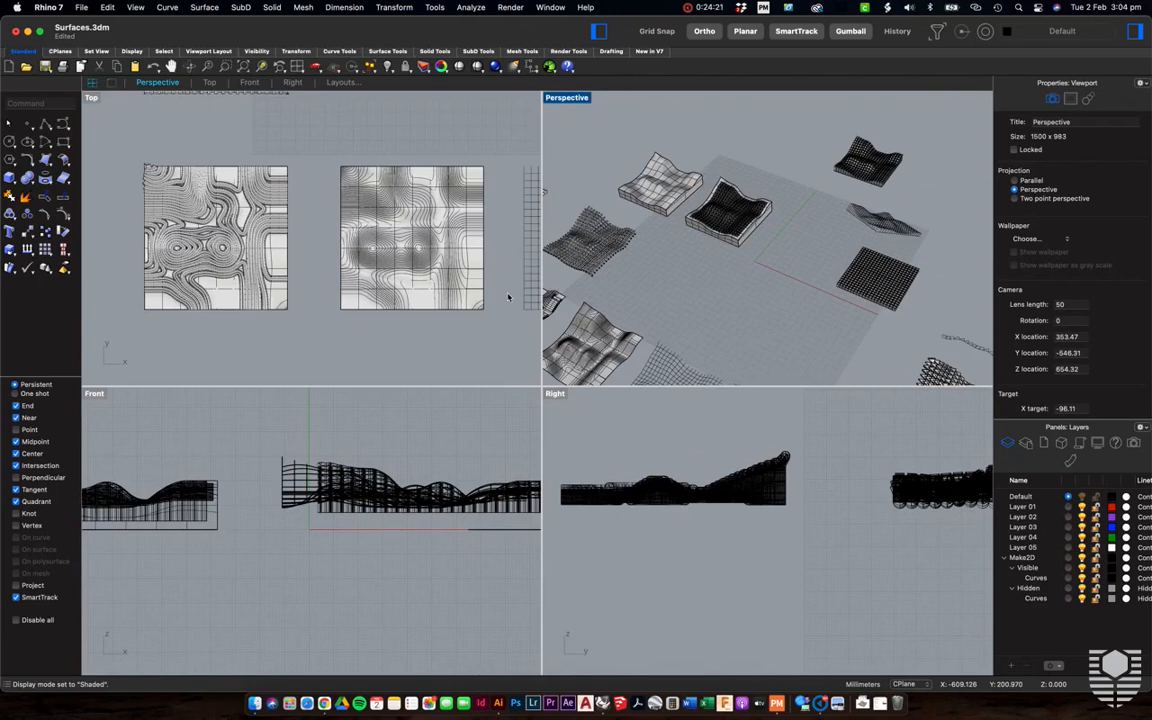
scroll(366, 242, right, 5)
scroll(366, 242, right, 5)
scroll(366, 242, up, 3)
scroll(366, 242, up, 6)
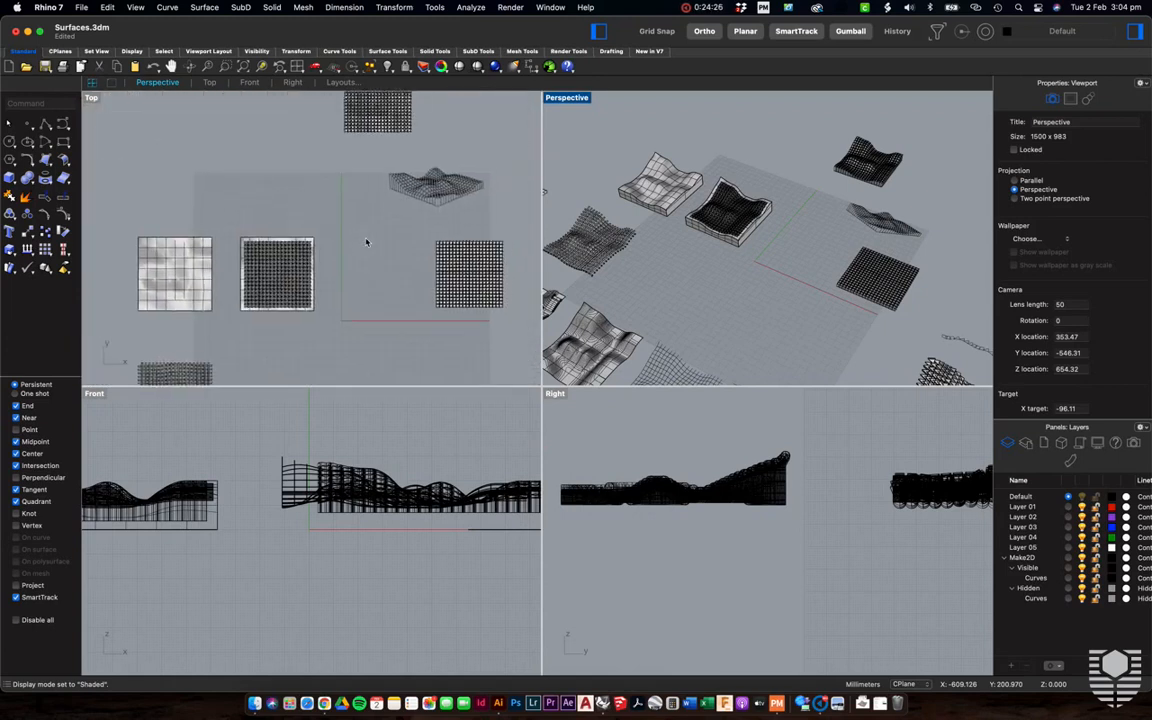
scroll(366, 242, right, 3)
scroll(428, 240, down, 5)
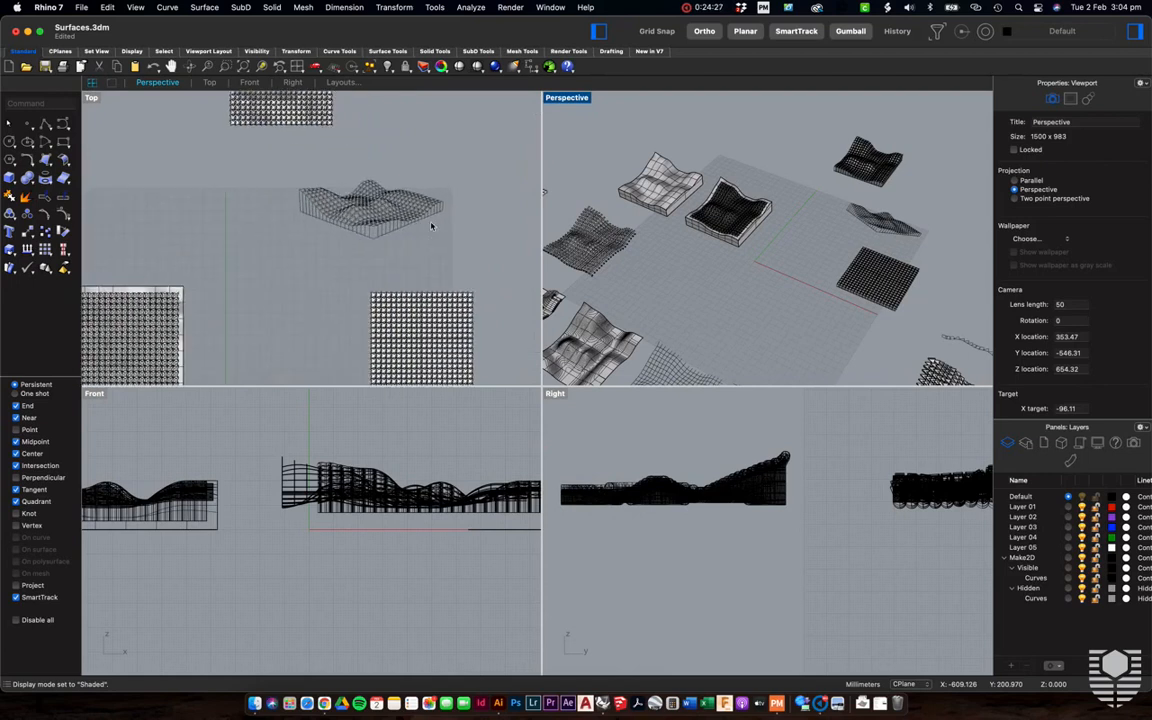
scroll(432, 227, down, 5)
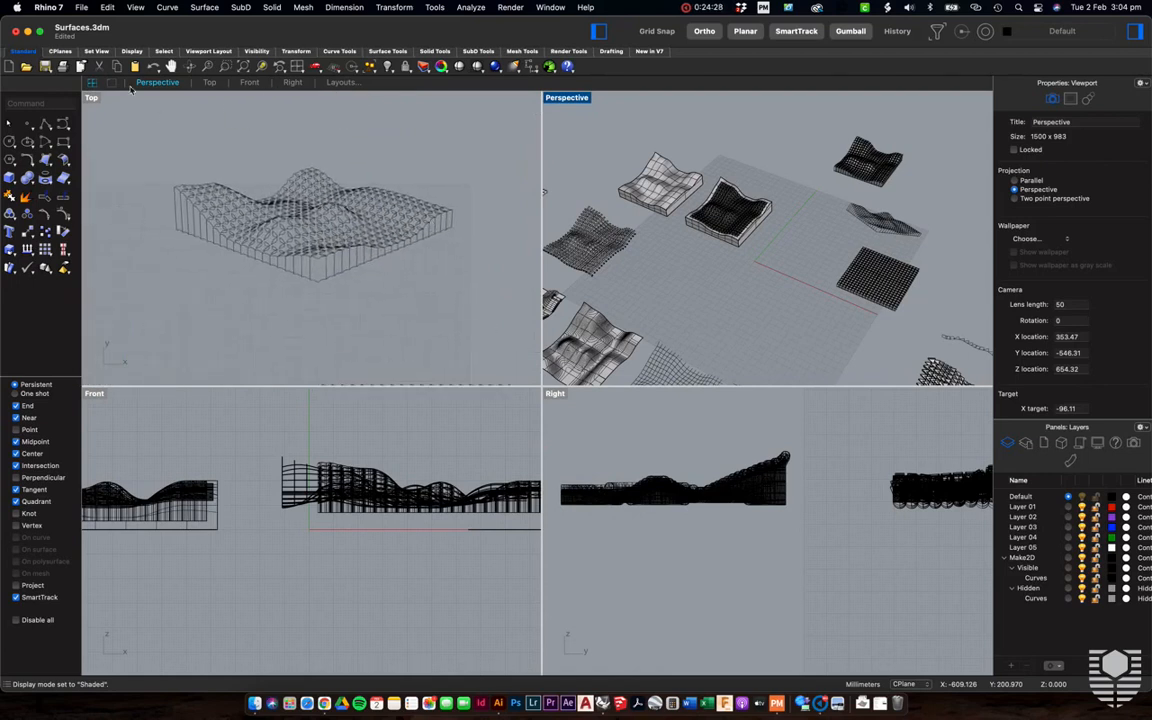
double_click(89, 96)
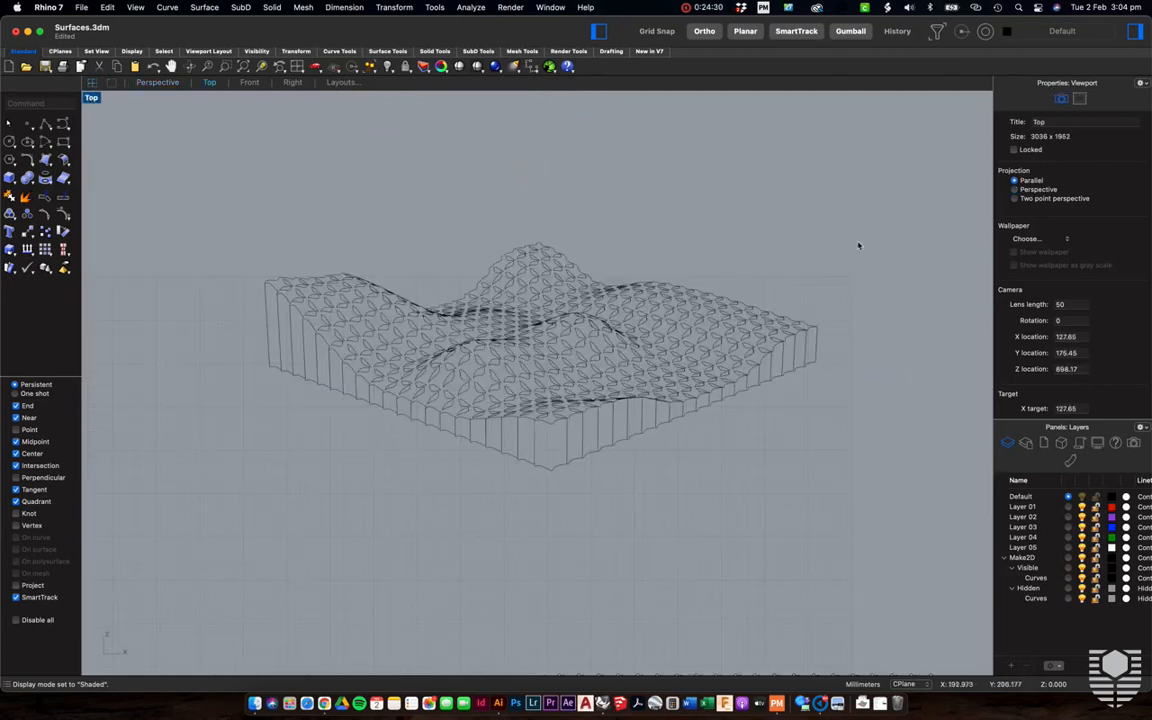
Export the whole 2D line drawing as Surfaces.AI in Adobe Illustrator format to Downloads, using a snapshot of the current view and RGB color.
drag(880, 187, 201, 534)
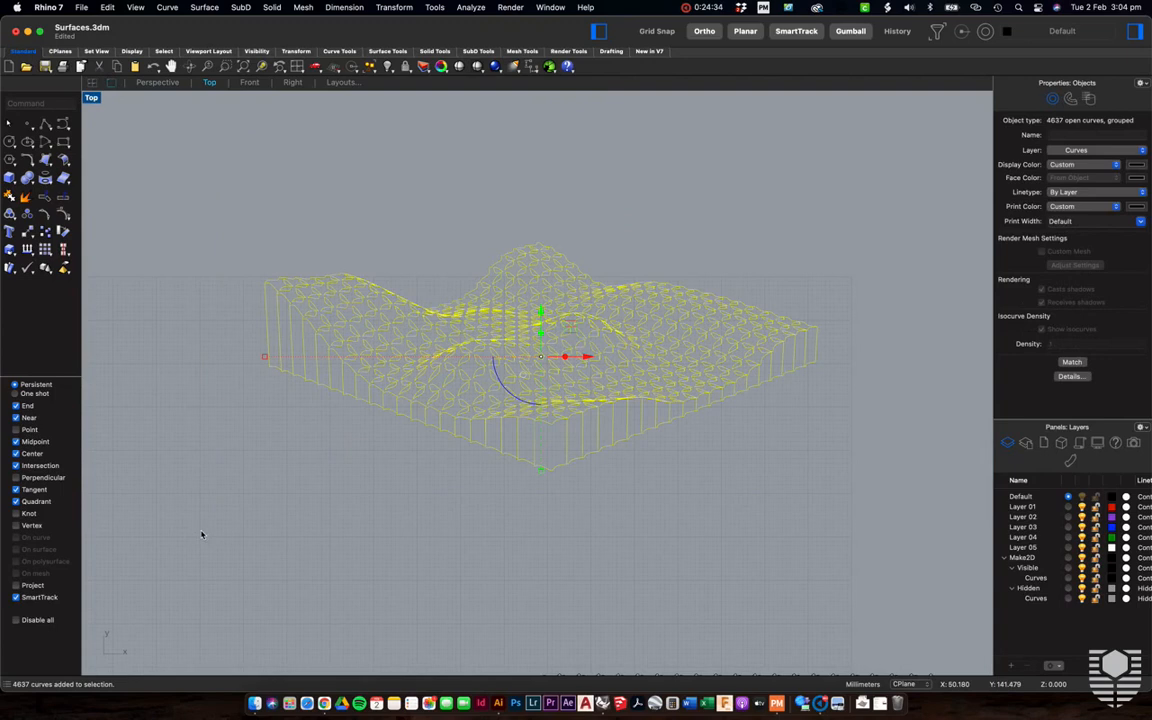
click(81, 8)
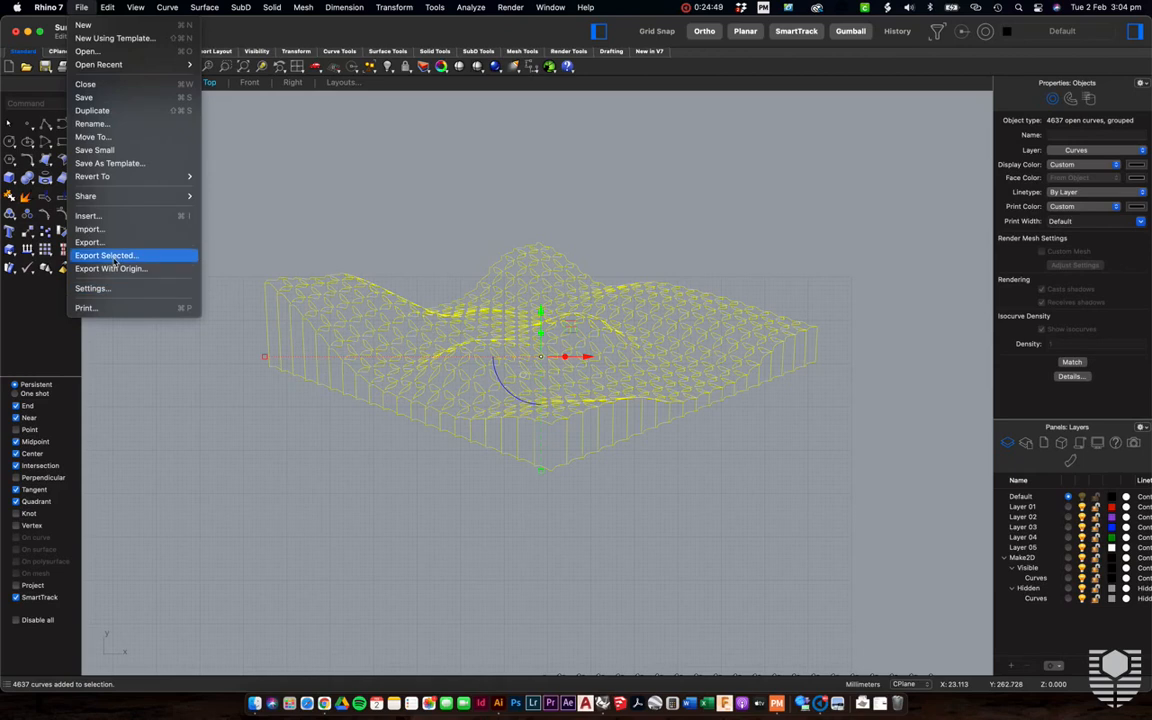
click(106, 256)
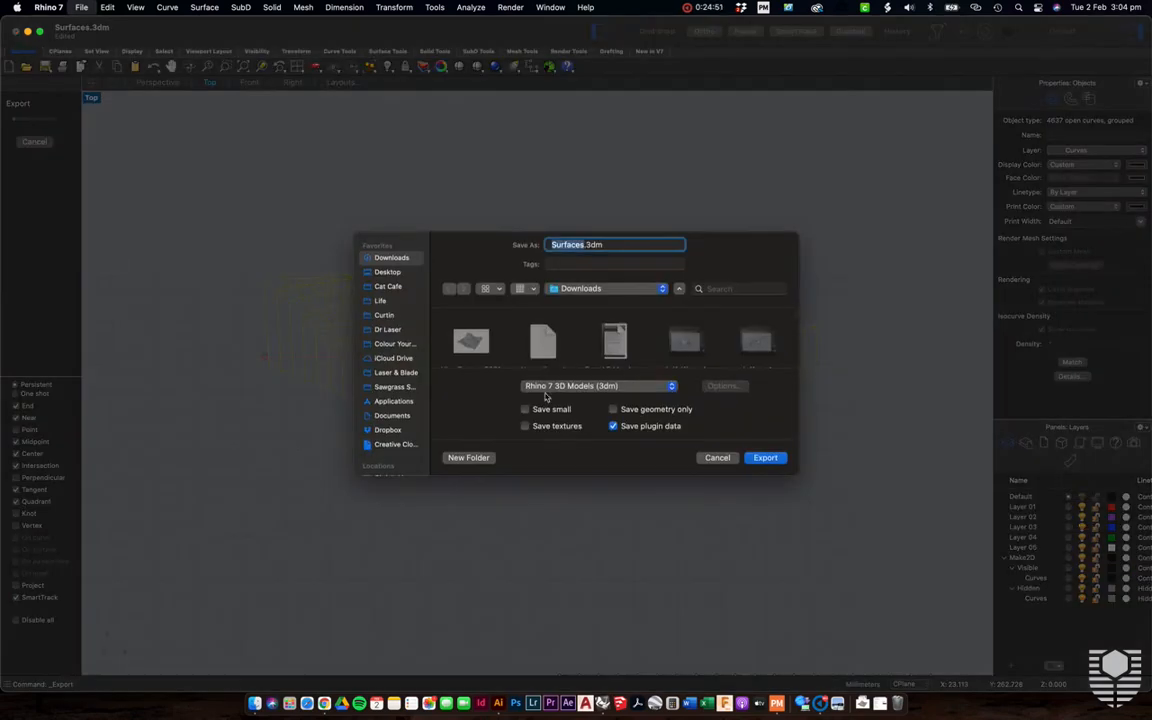
click(630, 386)
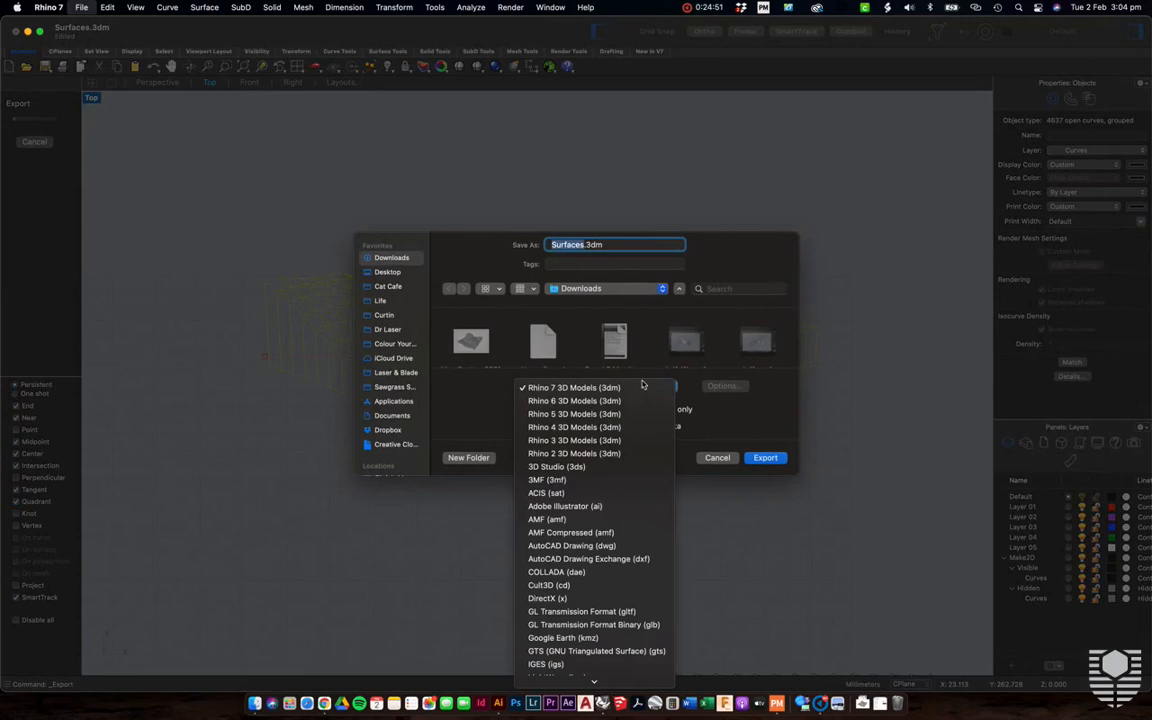
click(604, 507)
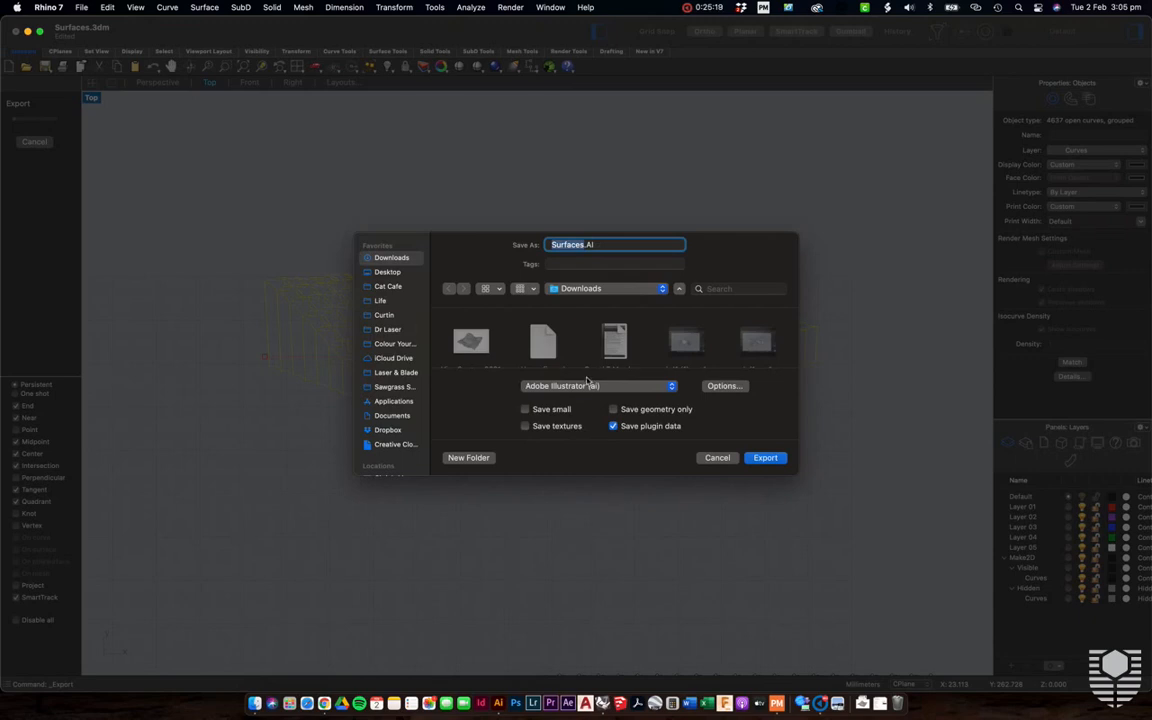
click(760, 459)
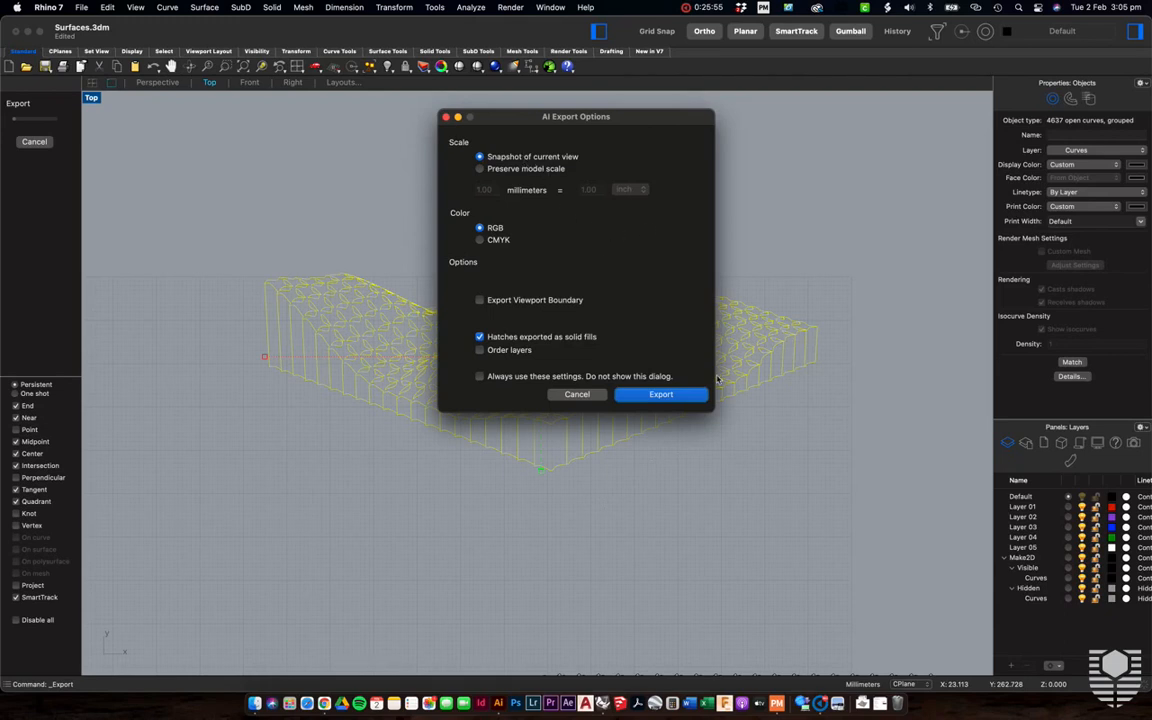
click(661, 395)
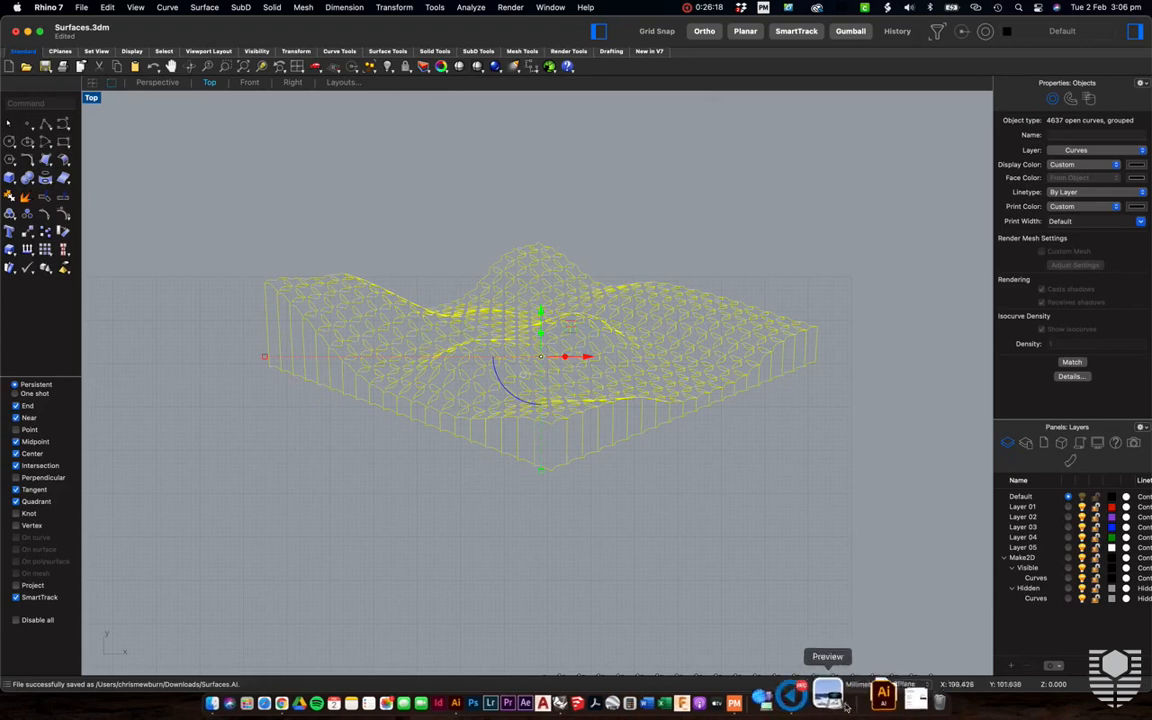
Switch to Illustrator by opening the exported Surfaces.AI file, and bring its linework into closer view.
click(862, 703)
click(872, 646)
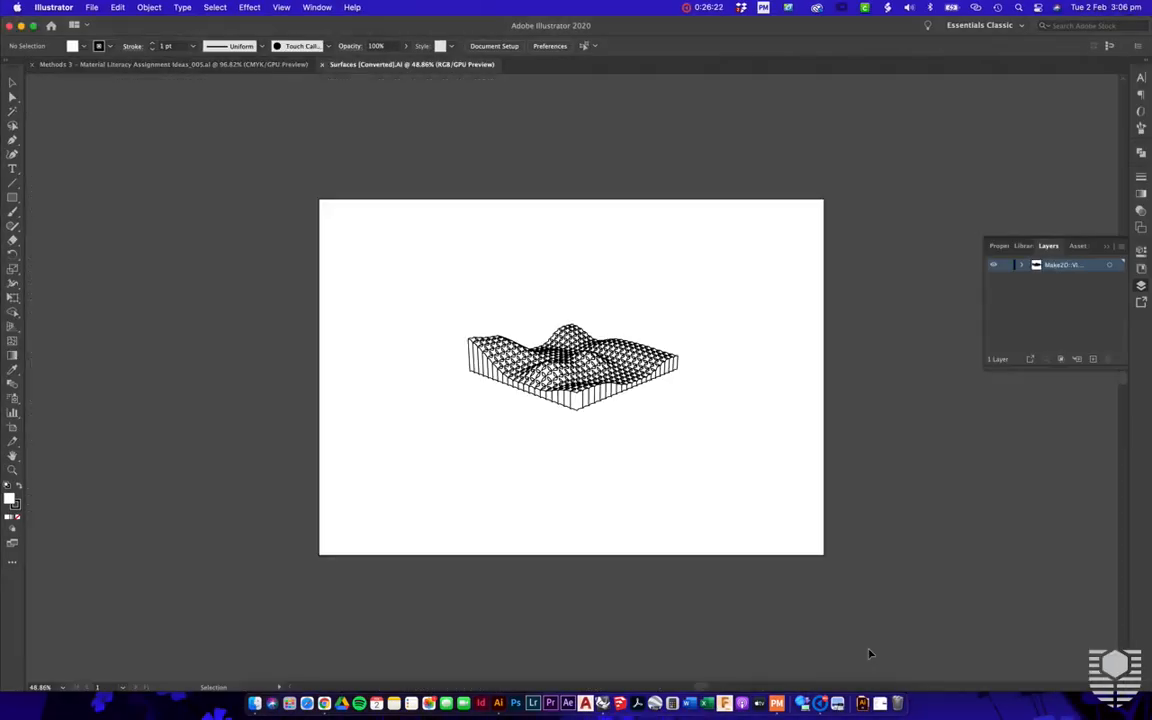
alt+scroll(643, 350, up, 4)
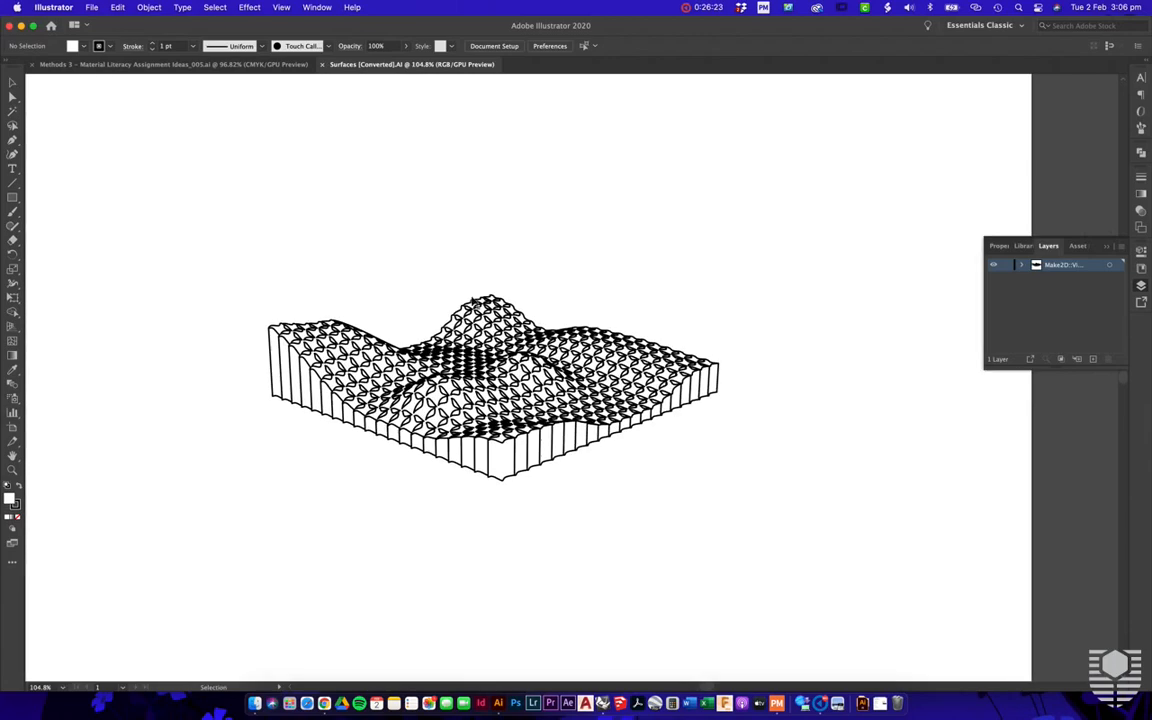
Set the stroke weight of all the linework to 0.1 pt and check the artboard's size.
drag(237, 256, 787, 543)
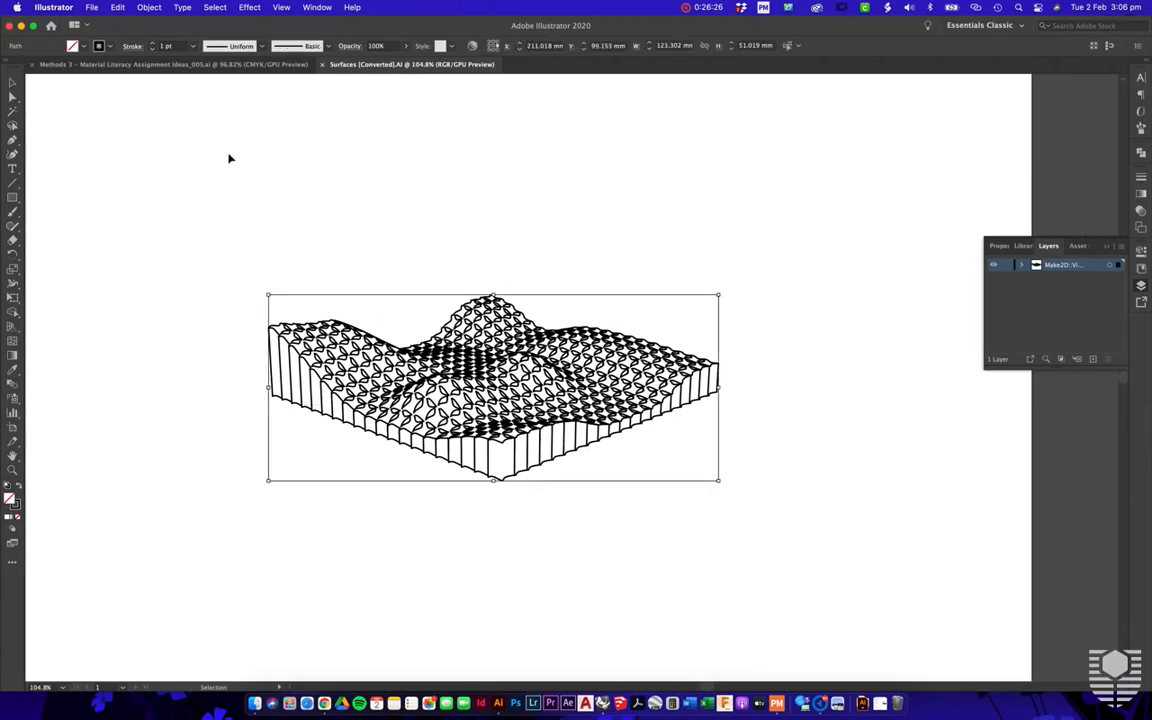
click(170, 46)
text(0.1)
key(Return)
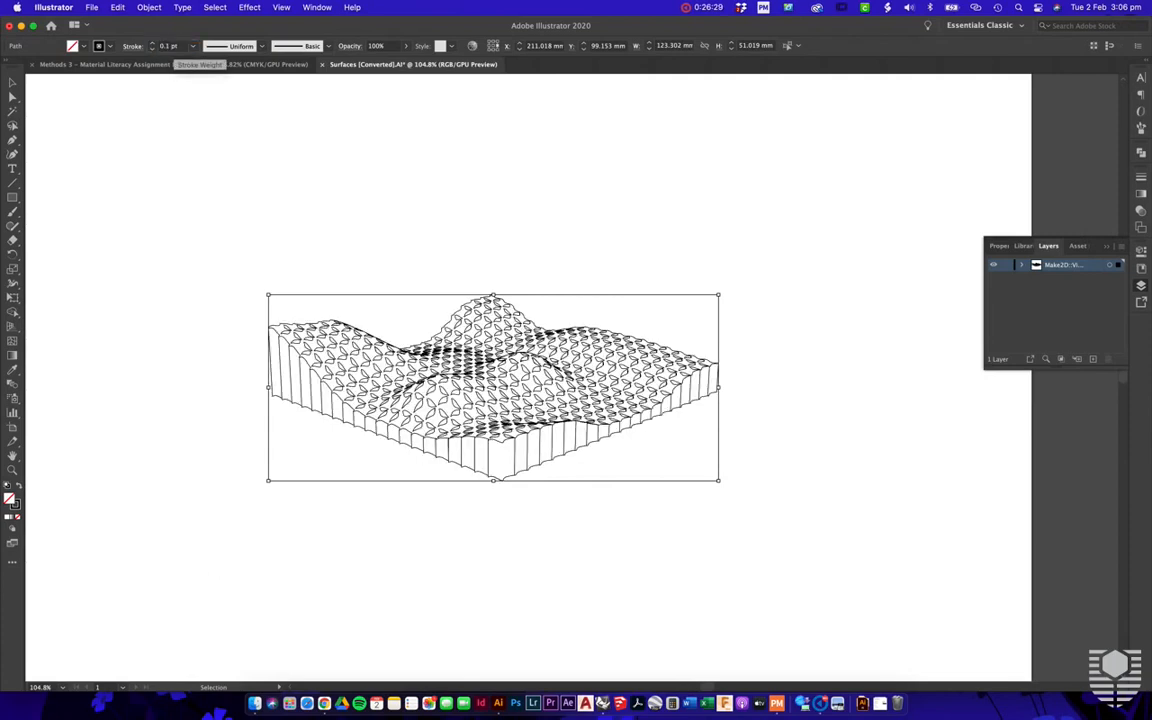
click(641, 332)
alt+scroll(640, 329, down, 2)
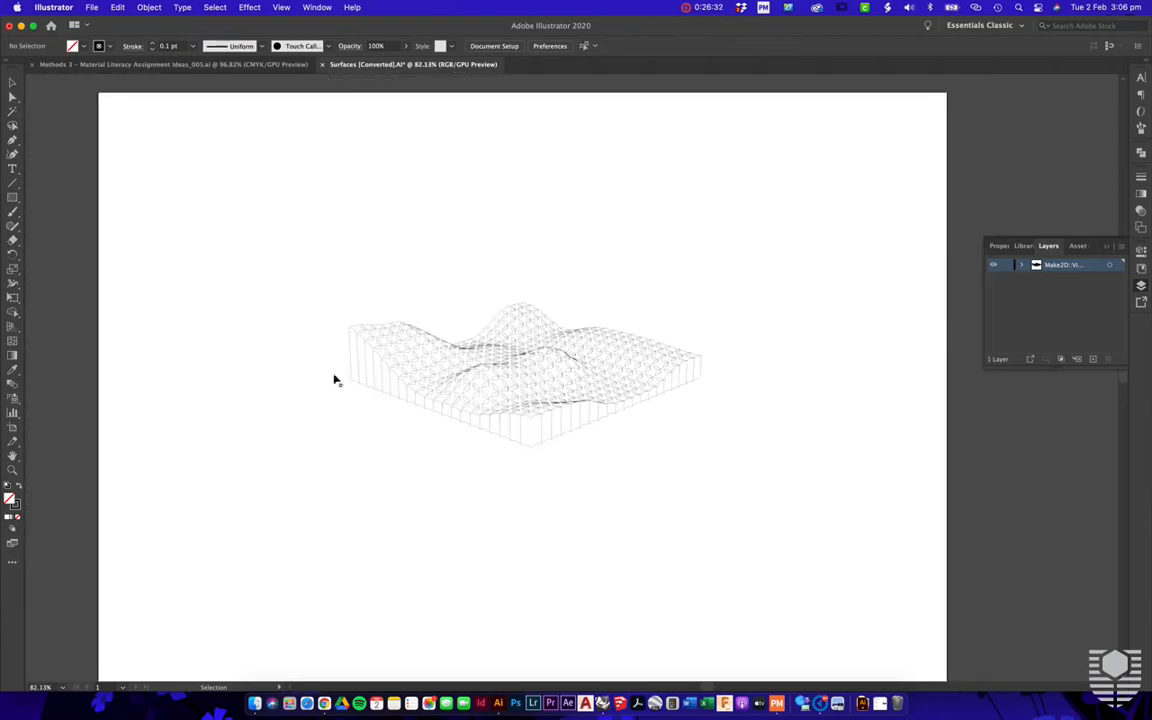
click(13, 427)
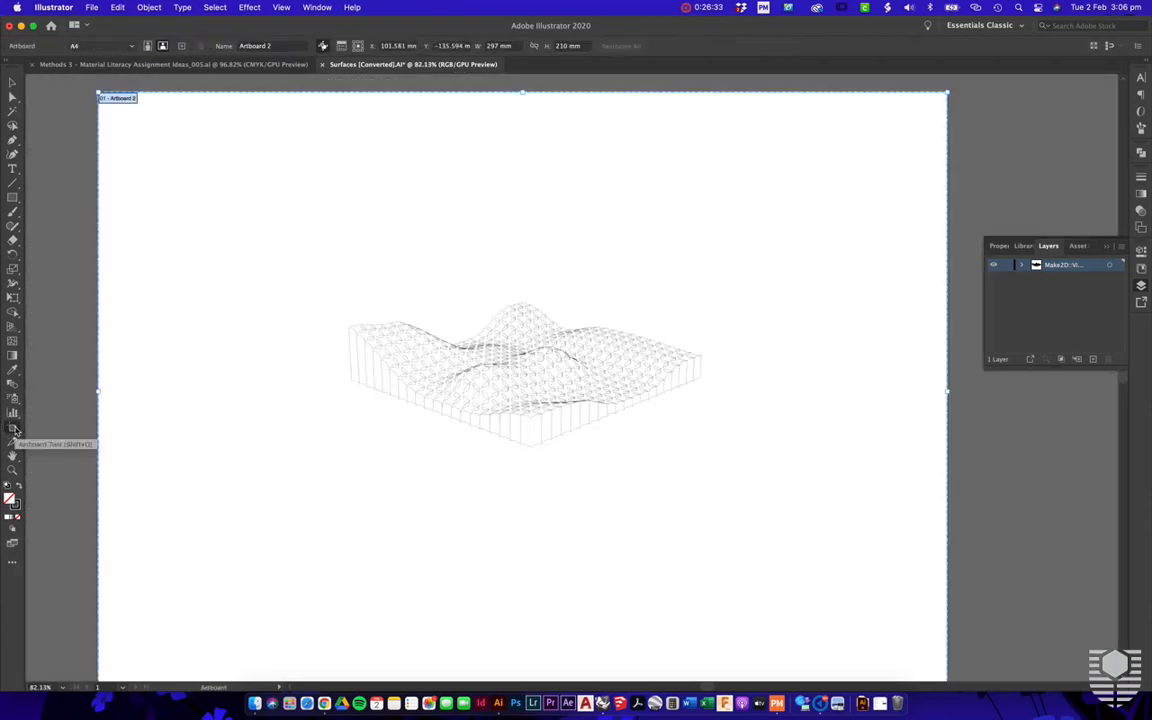
click(12, 81)
Select the vertical corner line and adjoining lower edge paths at the block's right end and set their stroke weight to 0.4 pt.
alt+scroll(563, 342, up, 3)
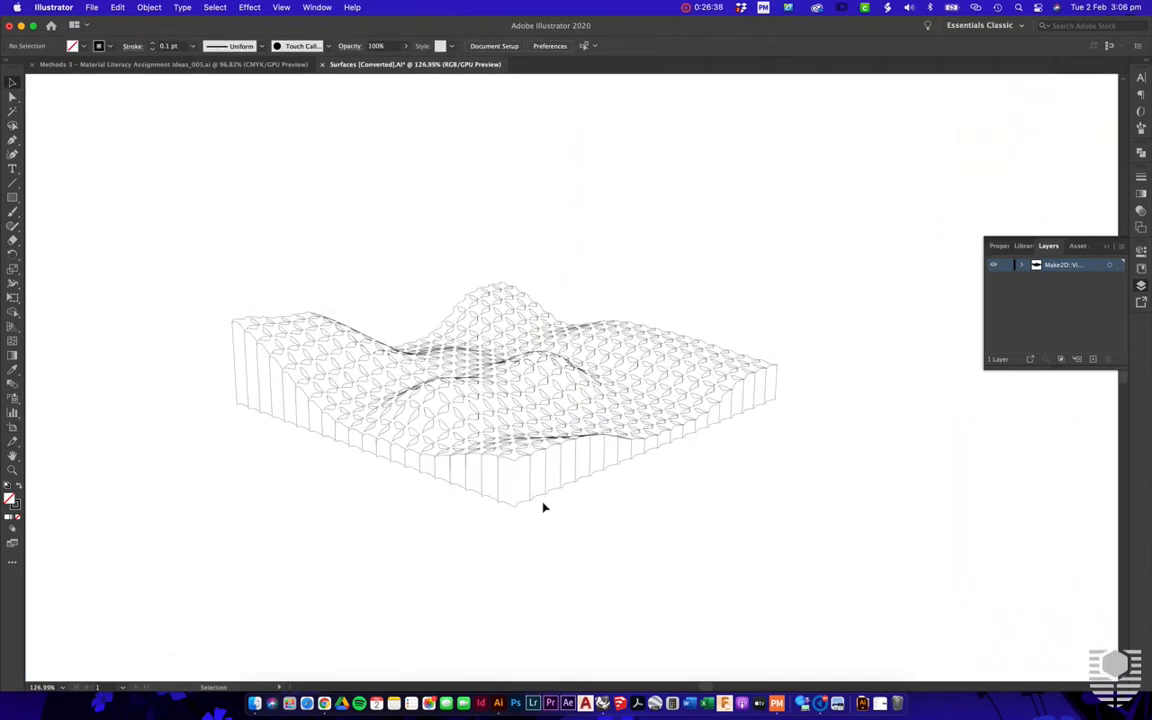
click(779, 389)
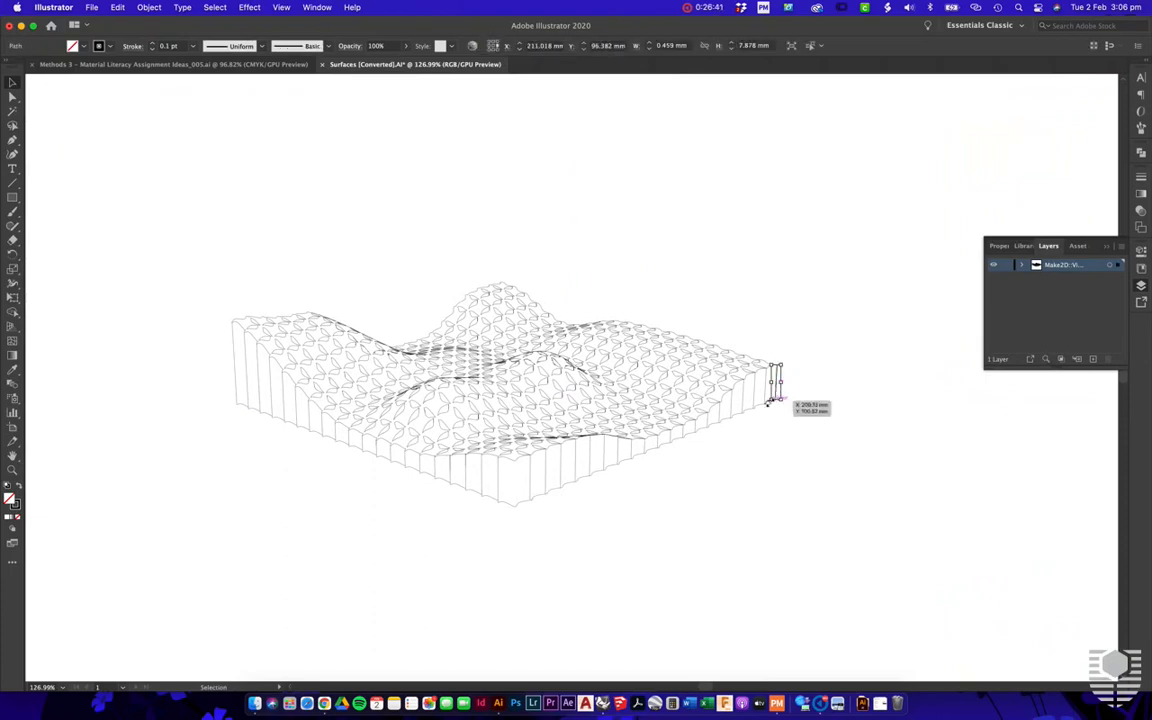
click(746, 405)
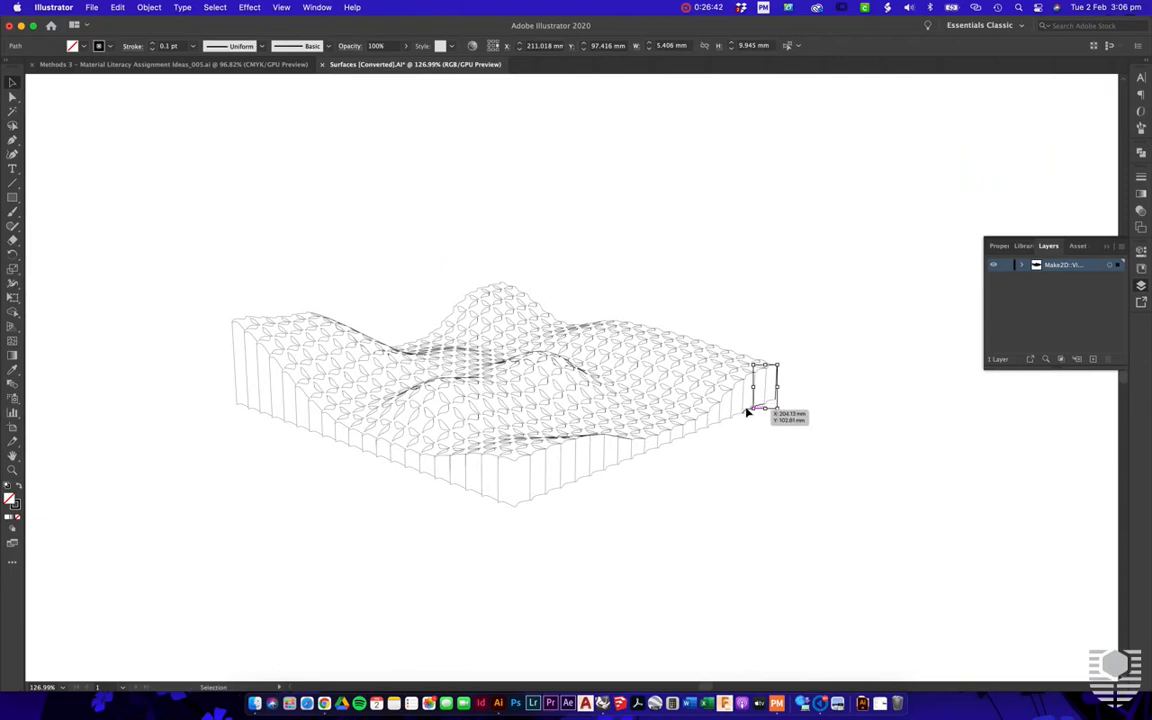
alt+scroll(702, 466, up, 1)
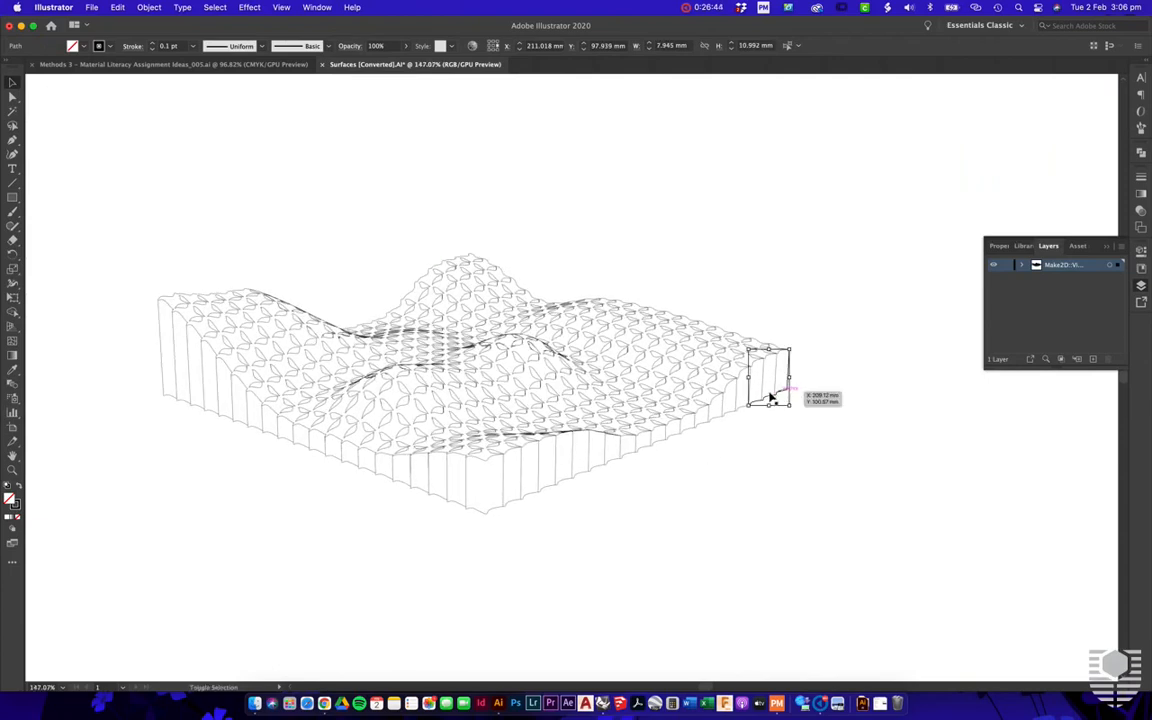
drag(740, 411, 727, 416)
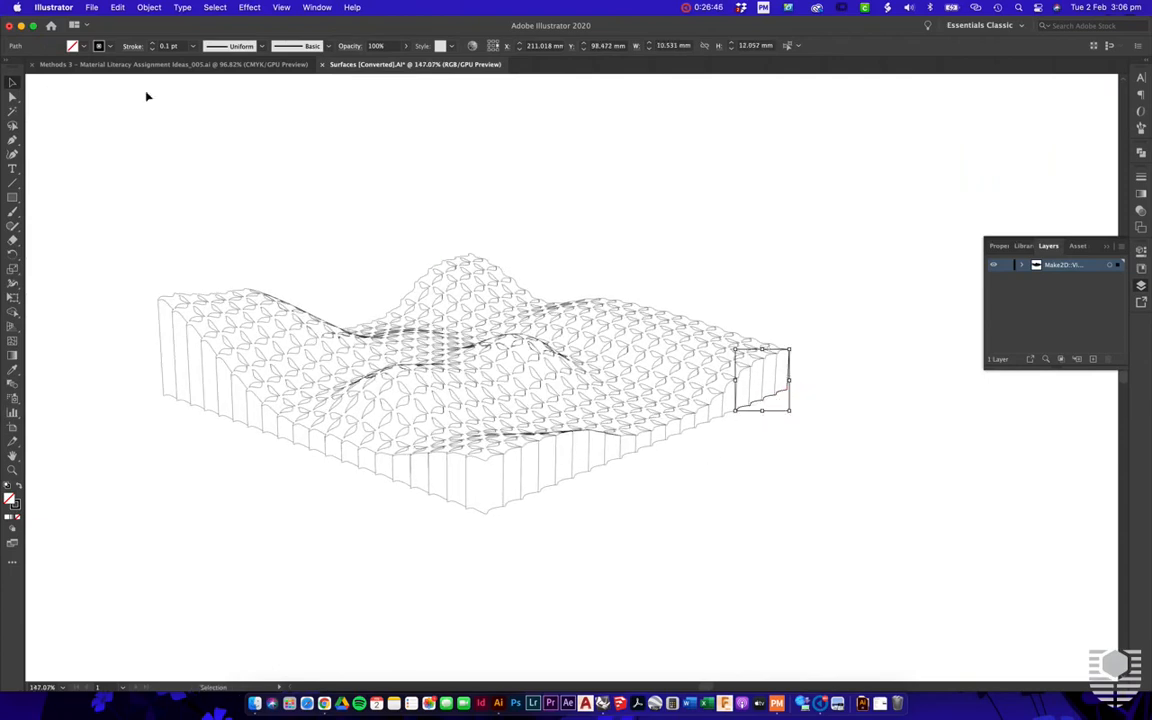
click(172, 46)
text(0.4)
key(Return)
click(751, 283)
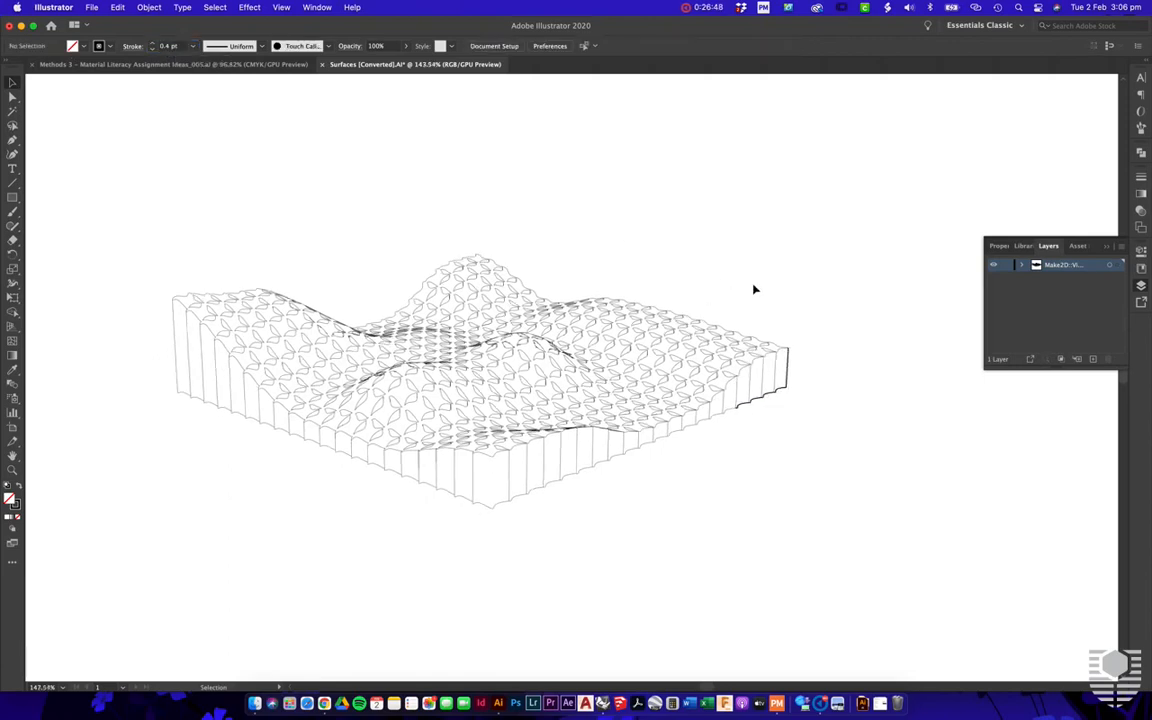
Increase the stroke weight of the outline paths at the block's right end to 0.7 pt.
alt+scroll(753, 288, down, 3)
click(776, 345)
click(182, 46)
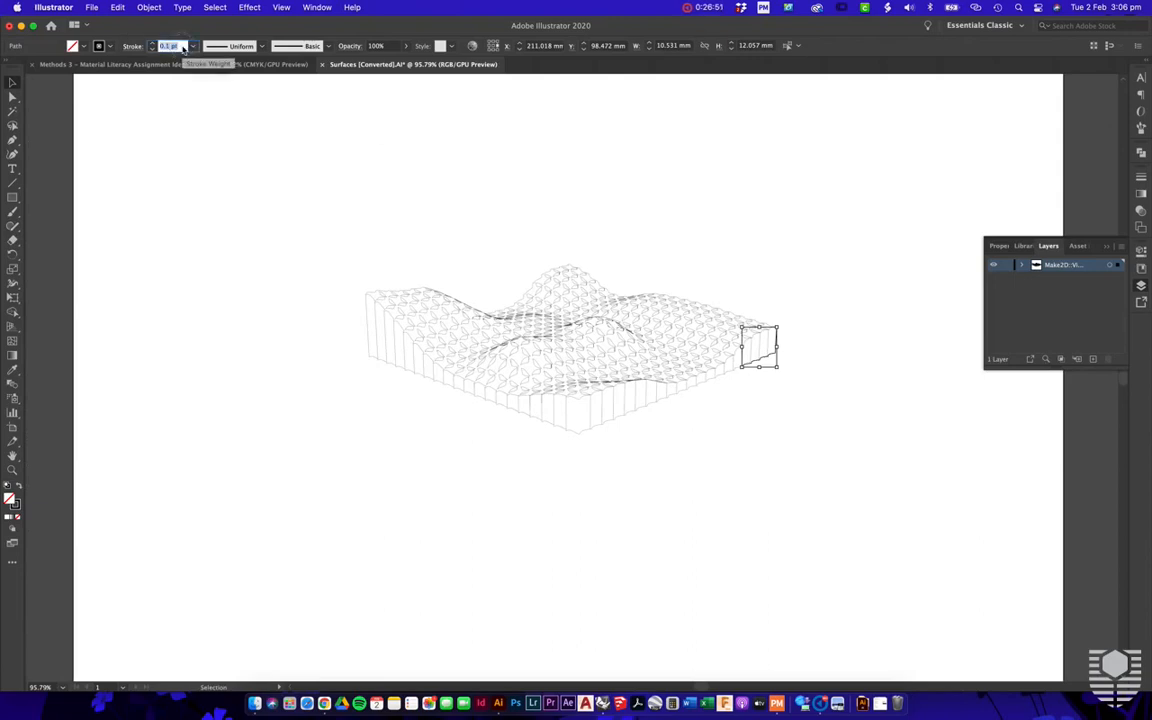
text(0.7)
key(Return)
click(657, 213)
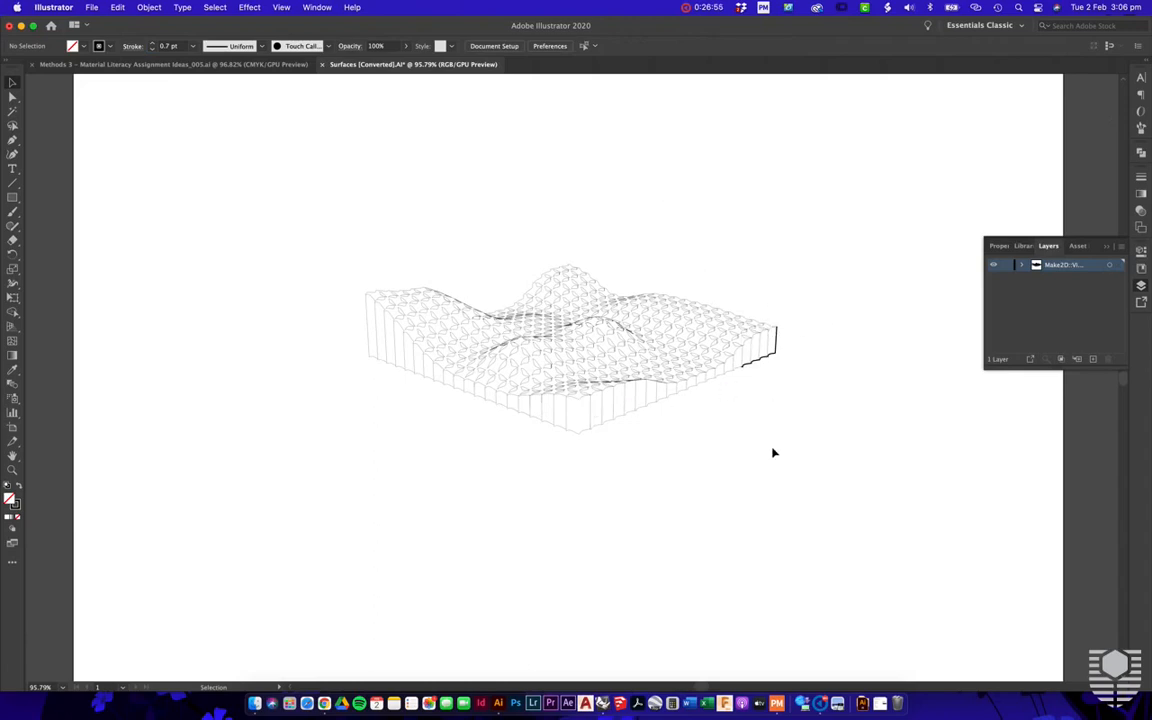
Examine the reweighted linework and check which artwork belongs to the Make2D layer.
alt+scroll(771, 450, down, 3)
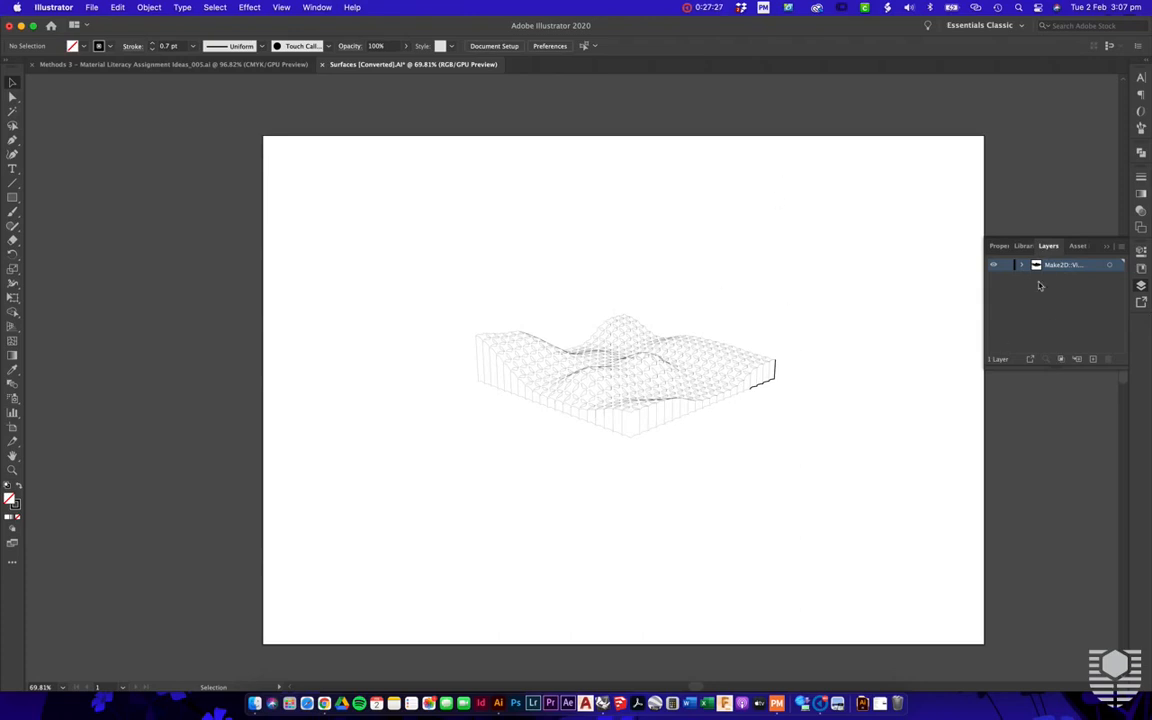
alt+scroll(617, 381, up, 3)
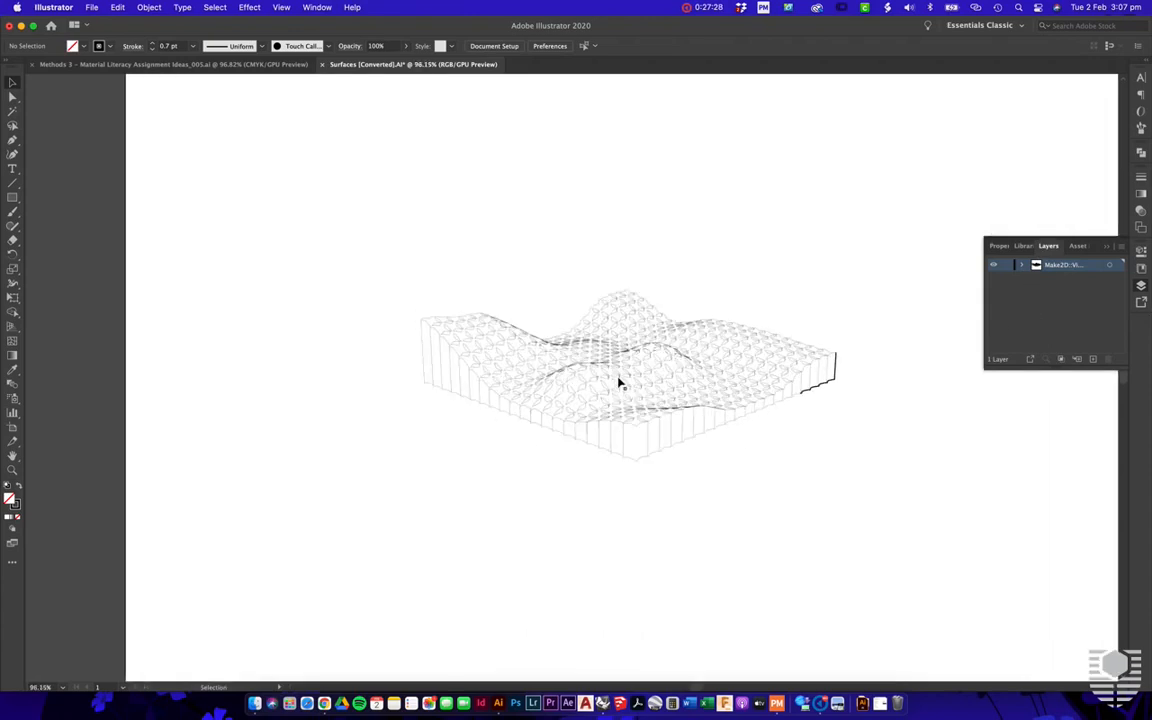
alt+scroll(789, 381, up, 3)
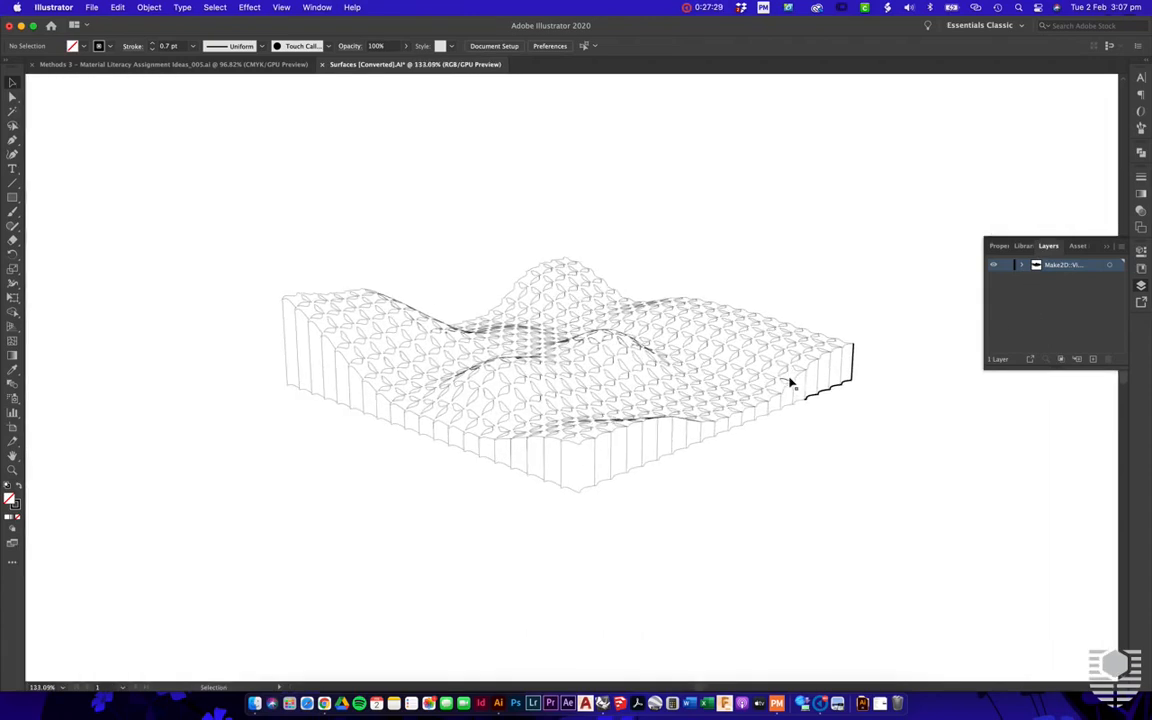
click(1108, 266)
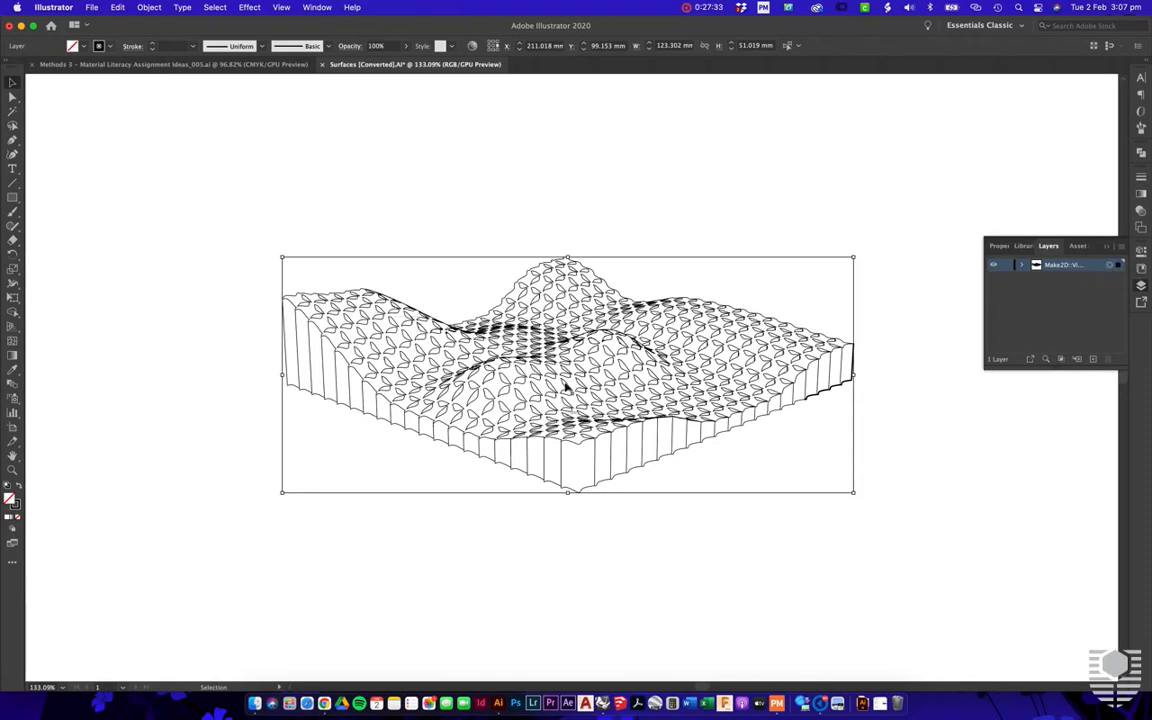
click(548, 226)
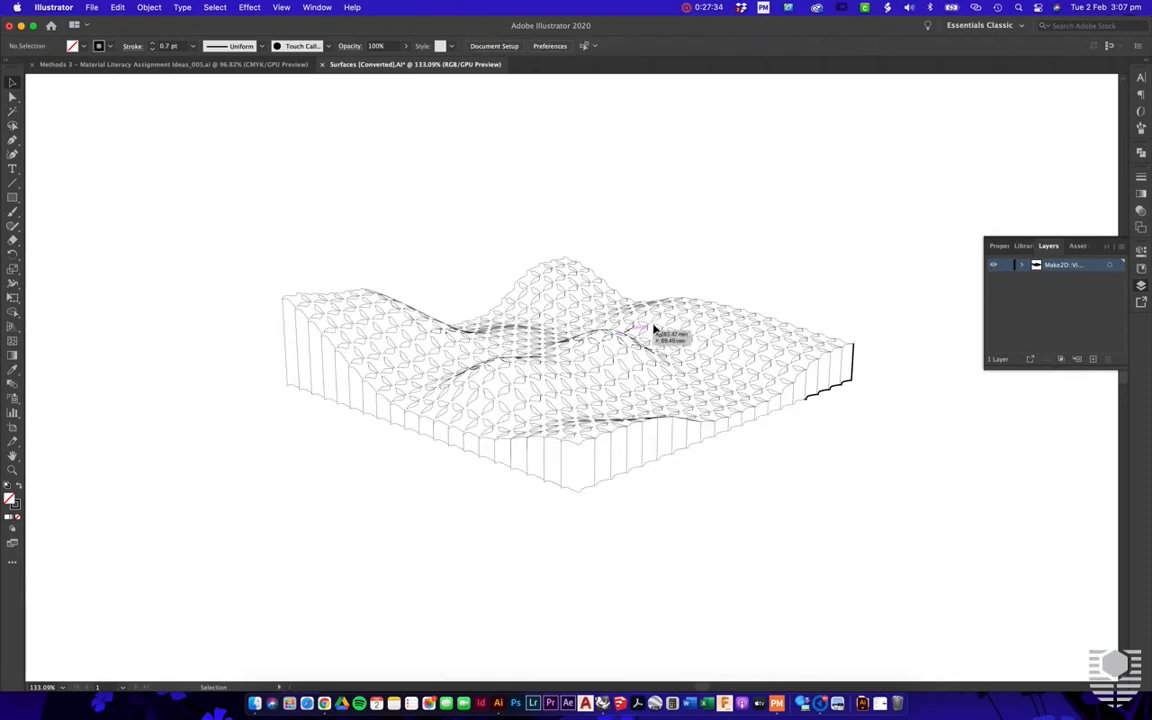
key(super+0)
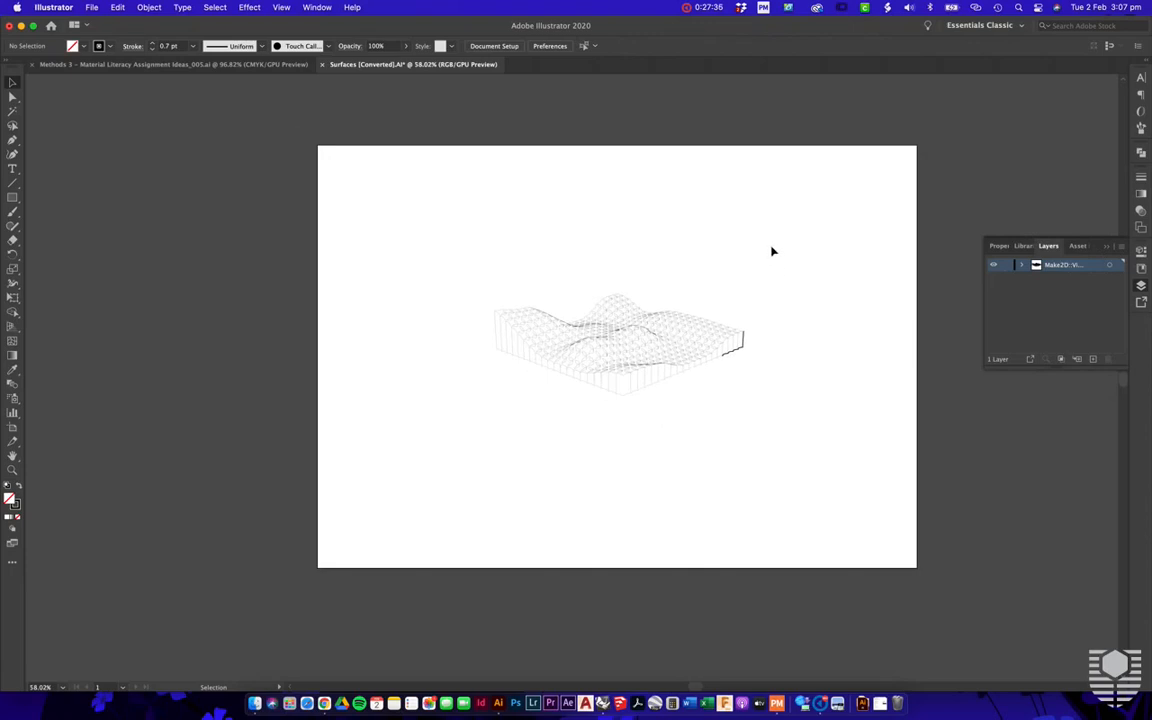
Move the entire linework slightly so it sits at X 210.014 mm and Y 100.208 mm on the artboard.
drag(797, 252, 440, 452)
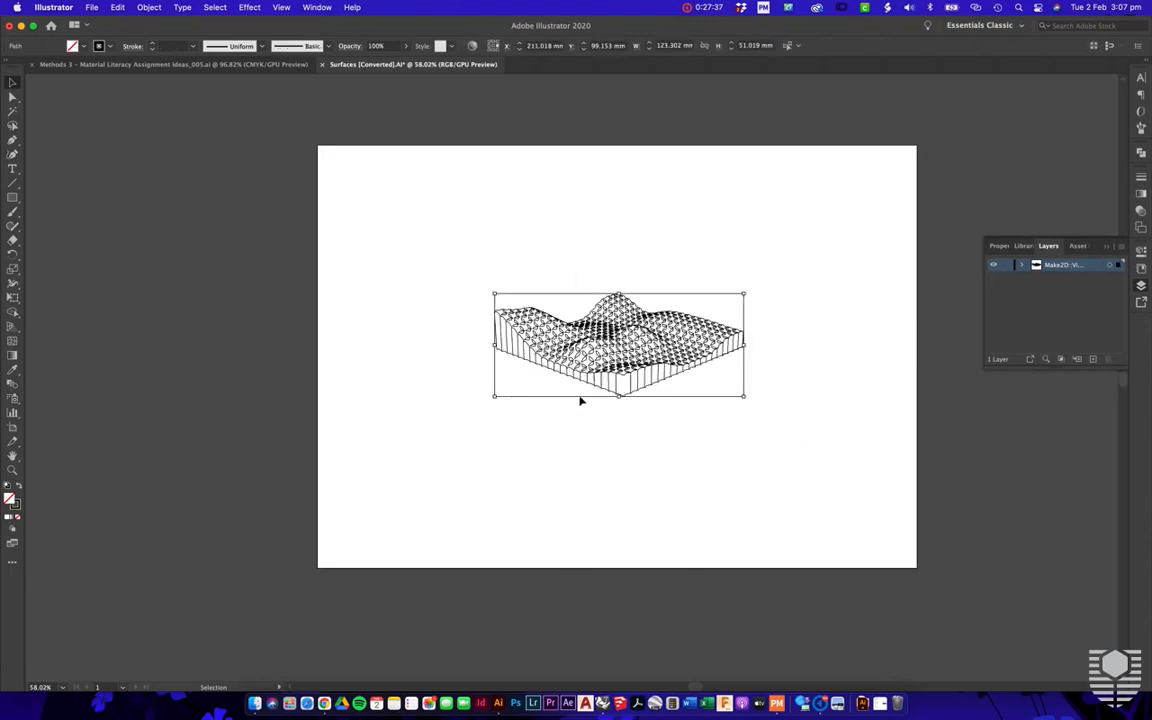
click(746, 294)
drag(746, 298, 795, 255)
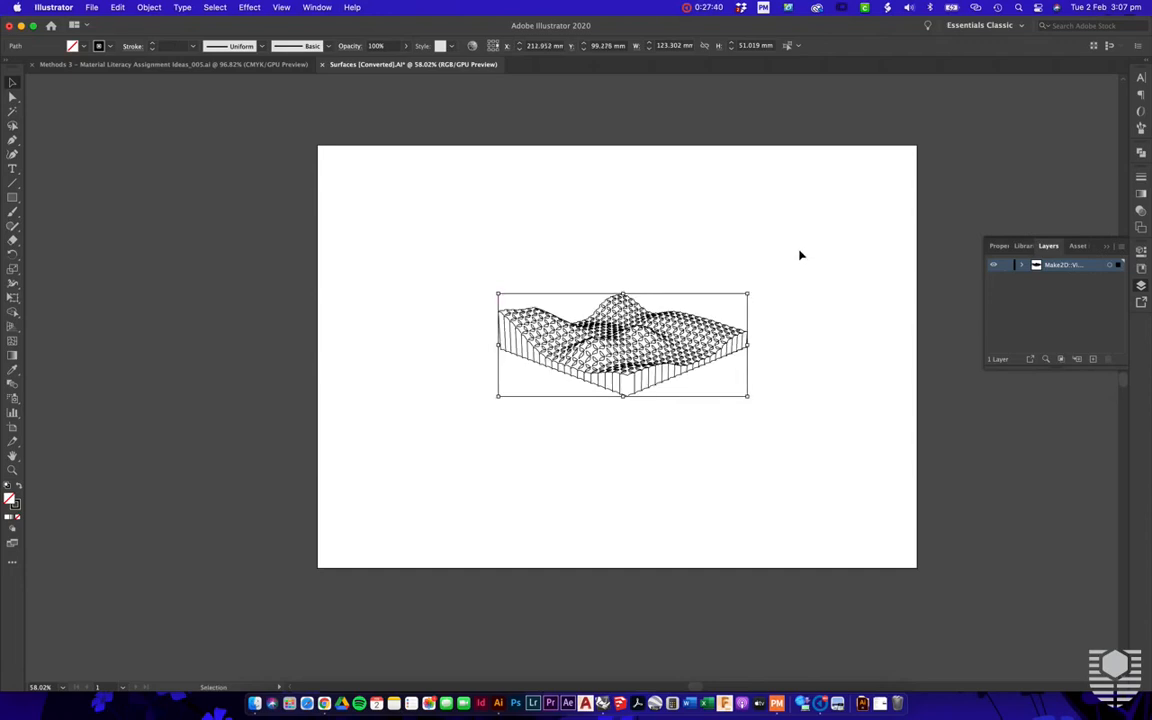
click(800, 254)
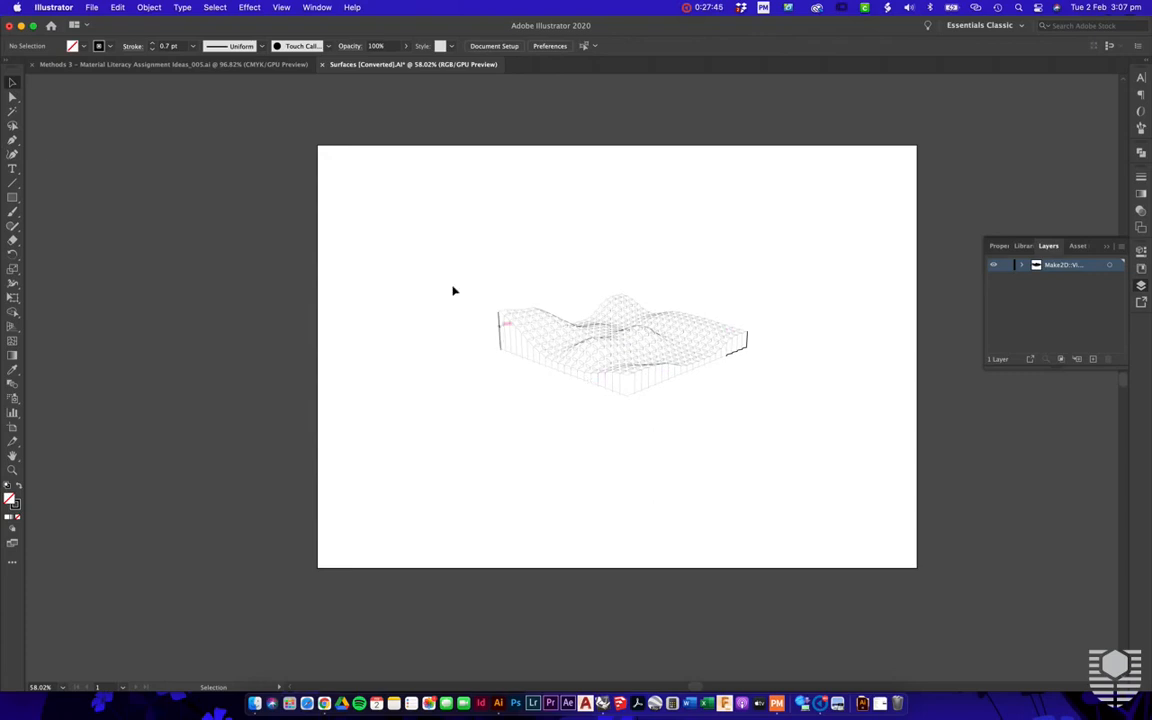
drag(452, 278, 751, 399)
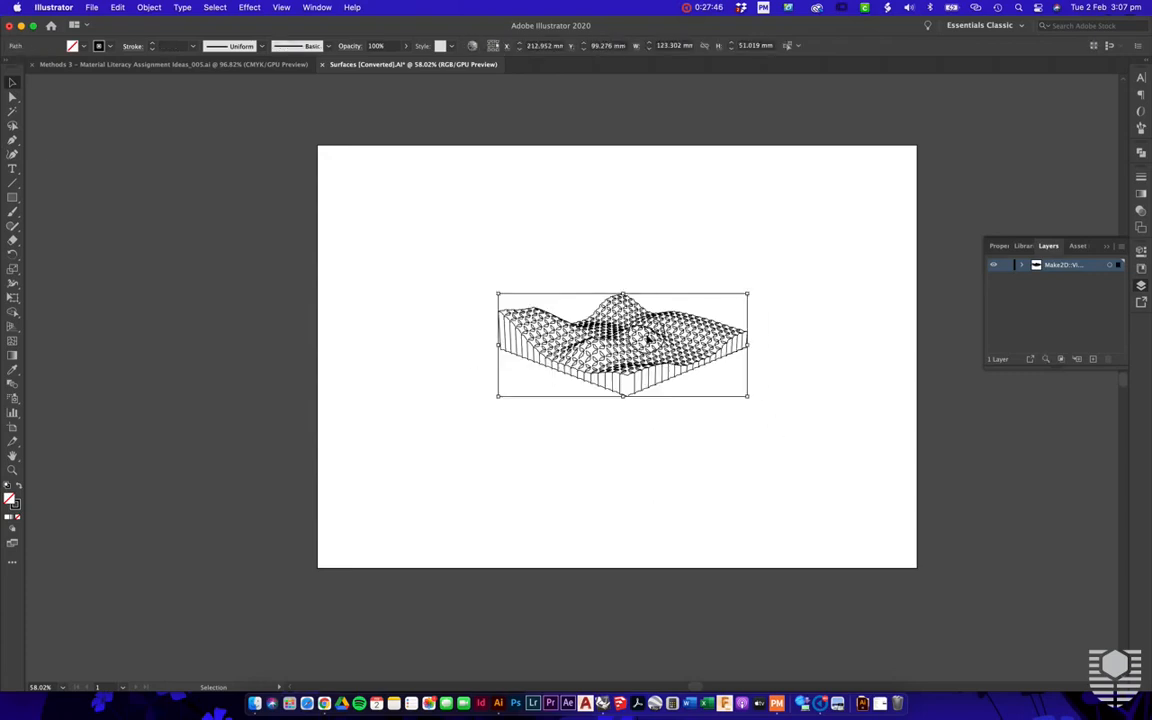
key(shift+Left)
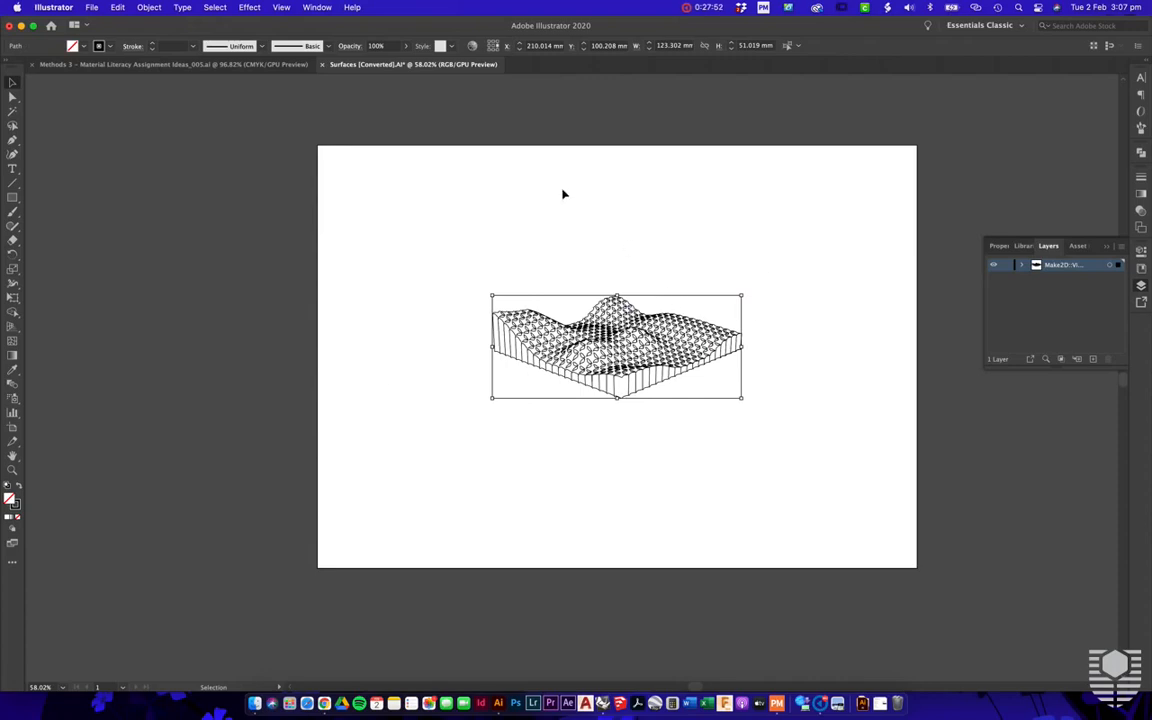
click(397, 212)
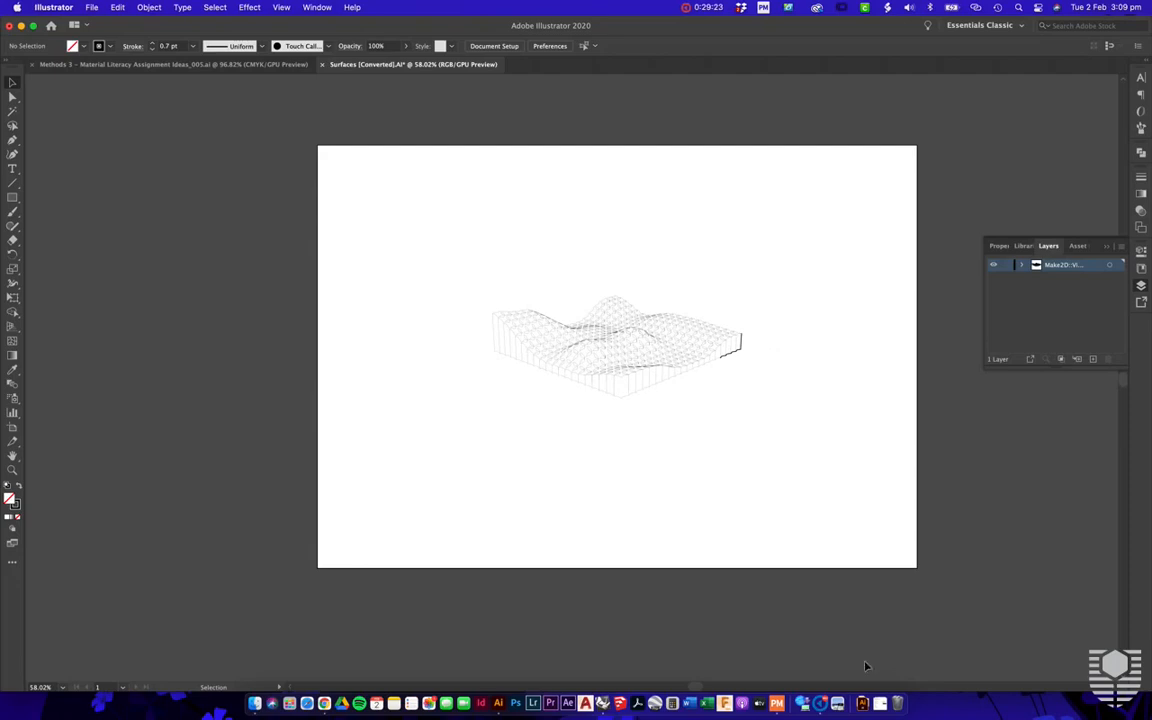
Place the ViewCapture20210202 image of the block-patterned surface into the document and scale it down to a small fraction of its size.
click(885, 694)
click(818, 419)
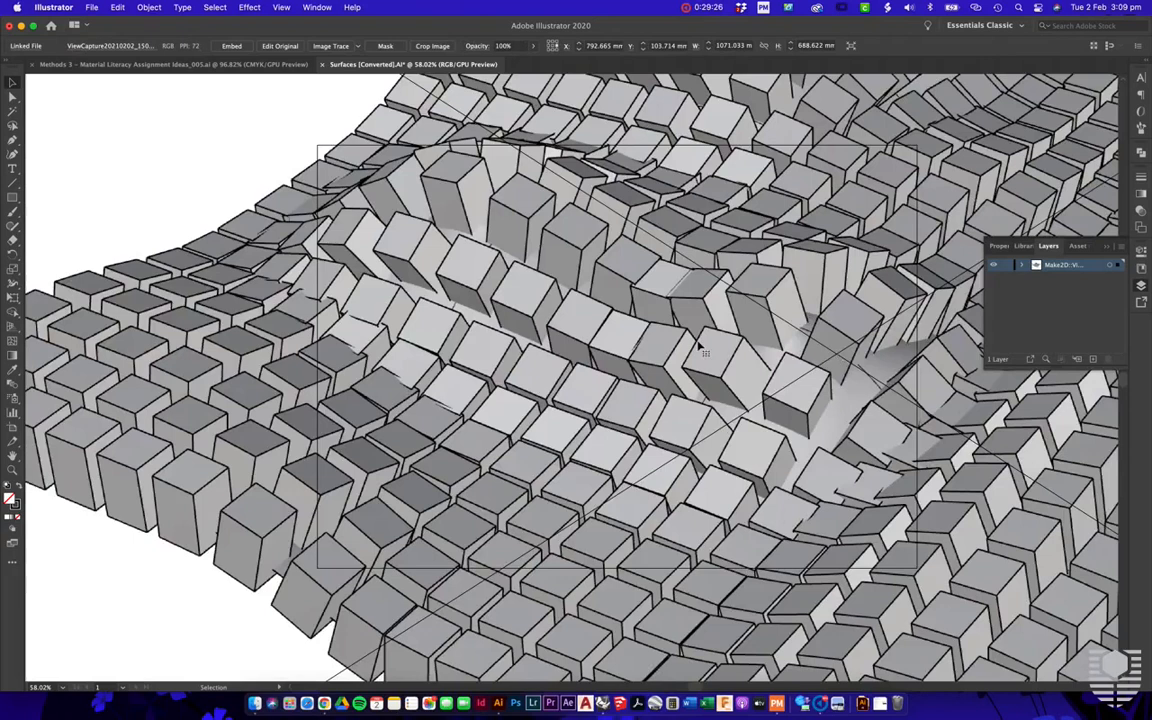
alt+scroll(634, 316, down, 3)
drag(357, 175, 357, 318)
drag(208, 131, 679, 433)
alt+drag(860, 551, 811, 511)
Position the small surface image on the artboard just below the line drawing.
alt+scroll(811, 511, up, 4)
drag(714, 470, 502, 284)
click(638, 275)
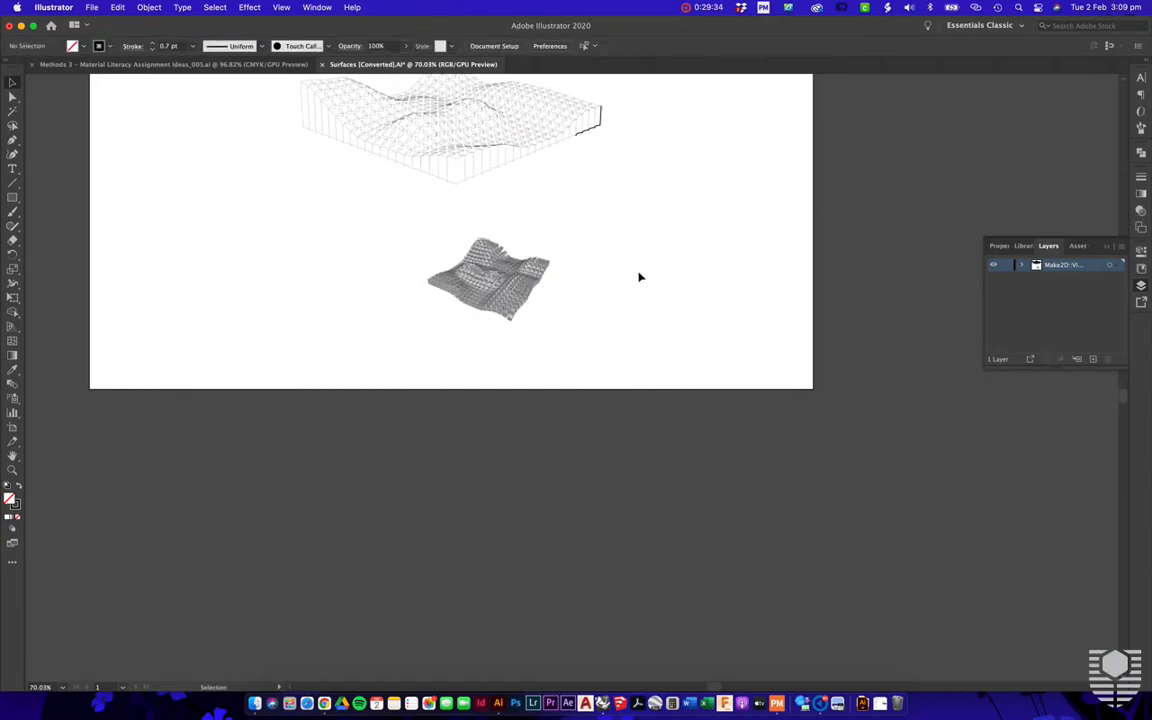
Move the small block-patterned surface image to the left of the line drawing, roughly level with it on the artboard.
scroll(638, 275, up, 3)
scroll(638, 275, left, 2)
scroll(640, 277, up, 3)
scroll(640, 277, left, 2)
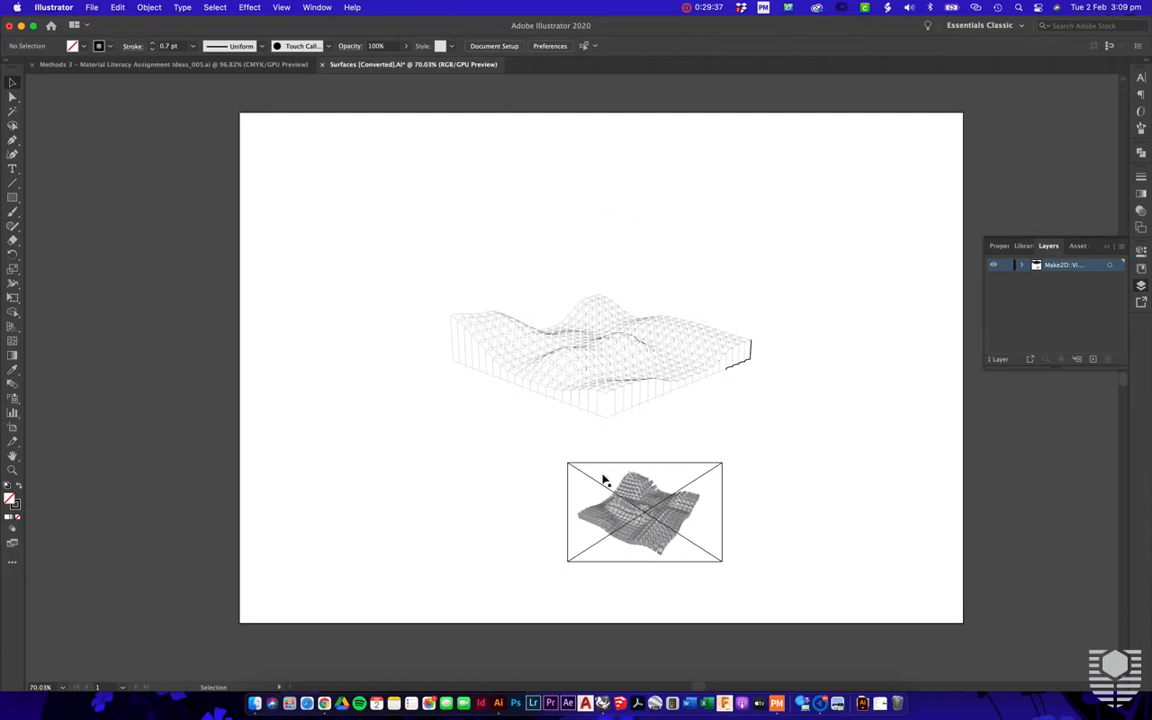
drag(625, 506, 369, 355)
click(571, 470)
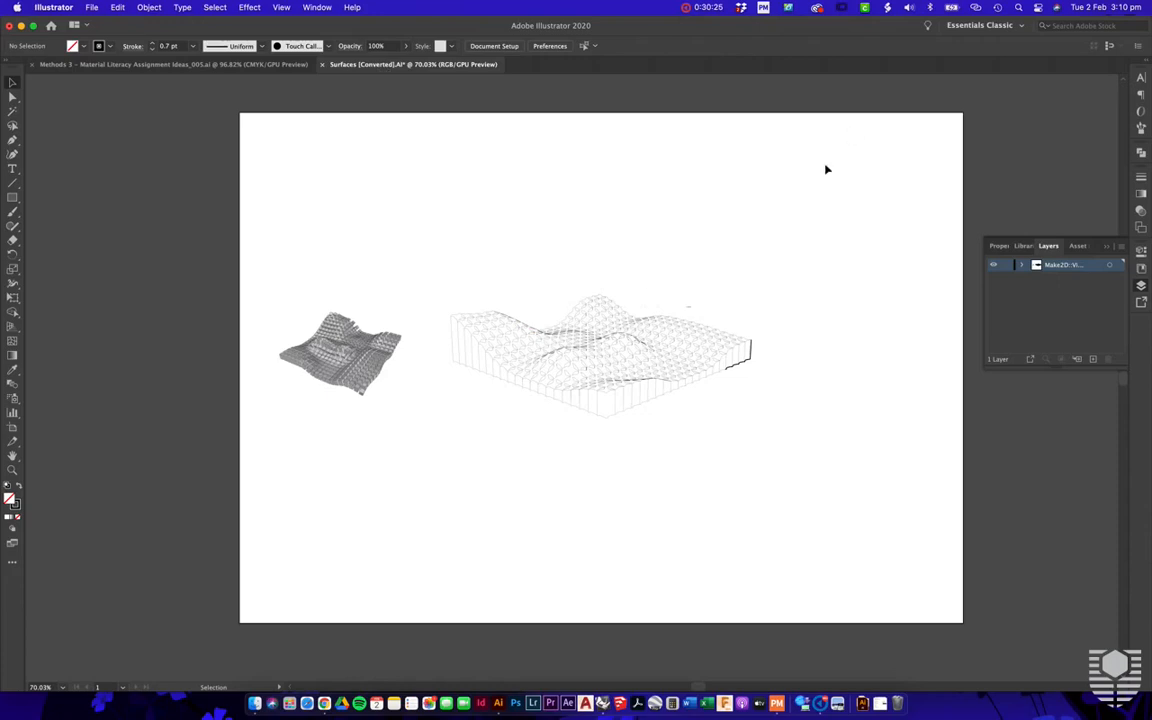
scroll(806, 191, right, 2)
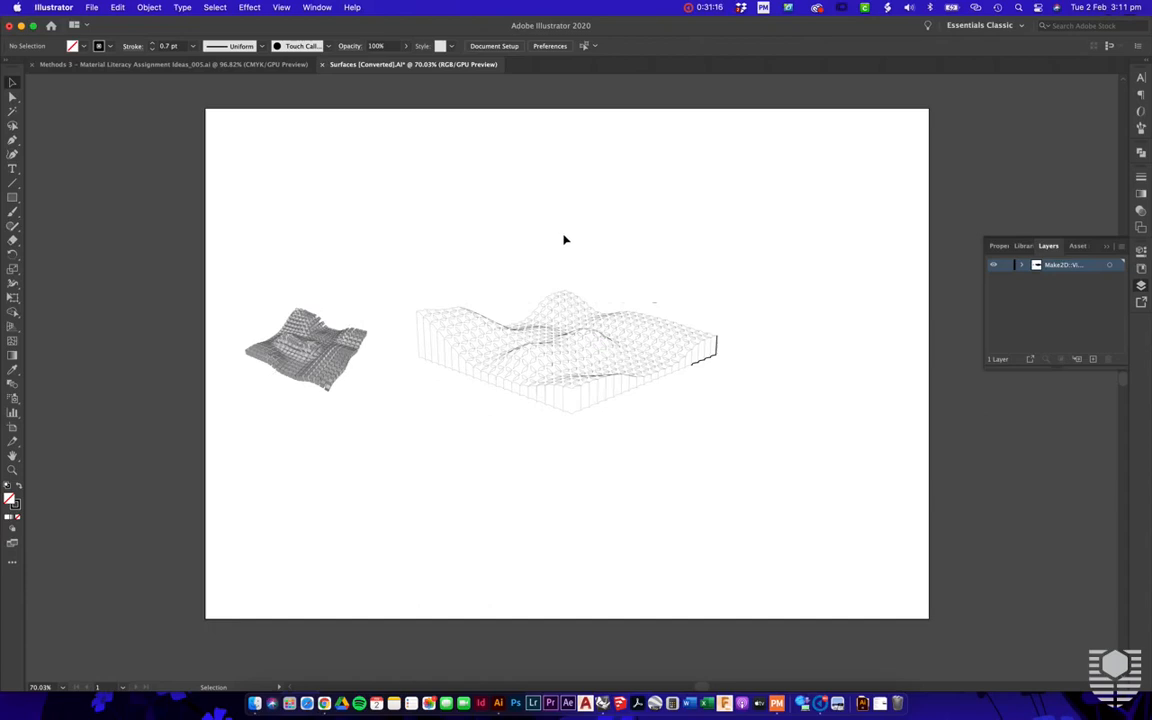
Switch to Rhino, deselect the 2D linework and look over the full set of surface studies in the Top view.
key(ctrl+Left)
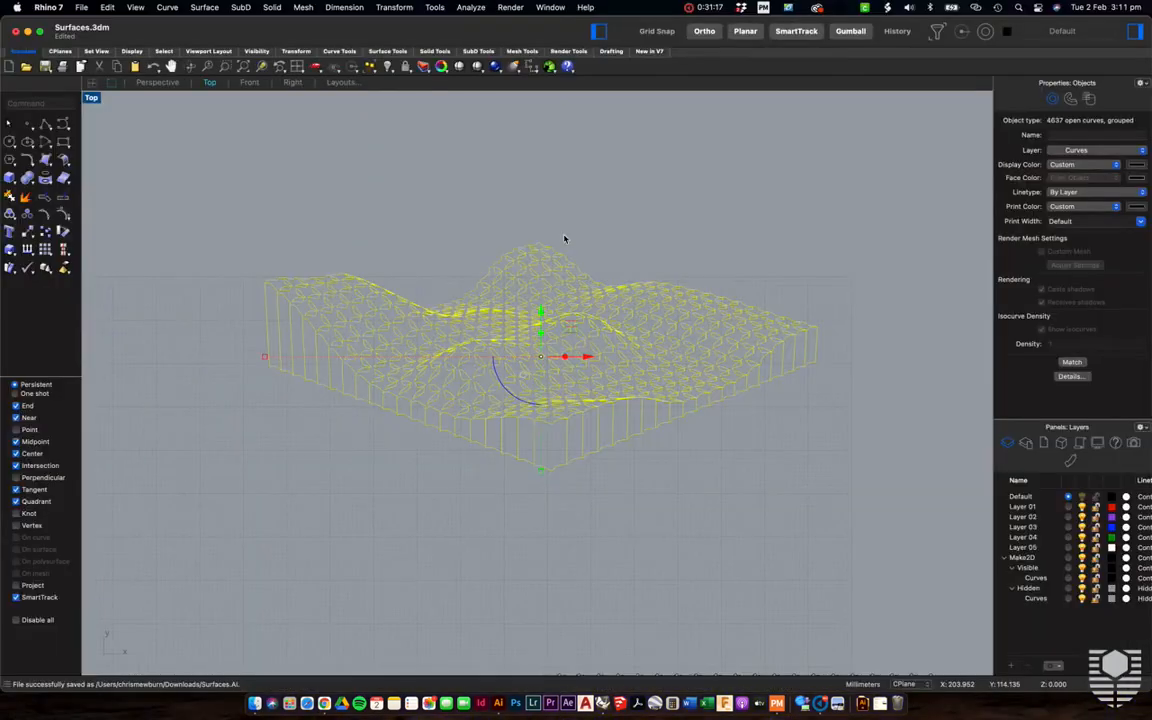
click(630, 232)
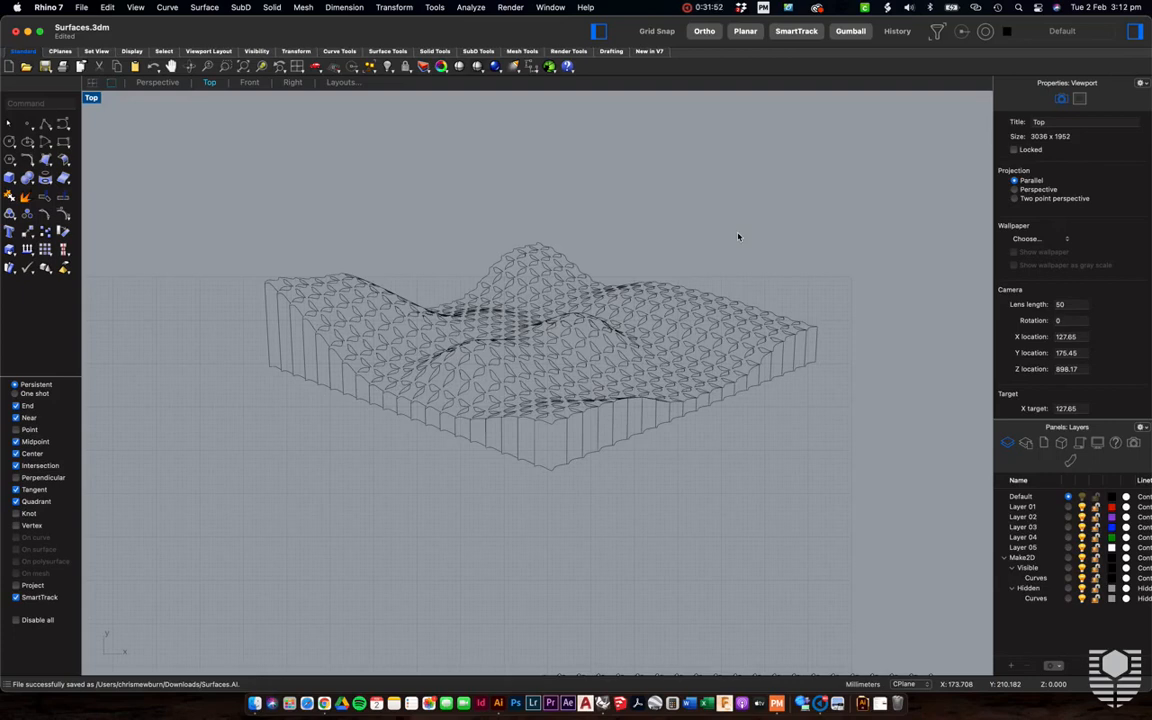
scroll(738, 237, down, 10)
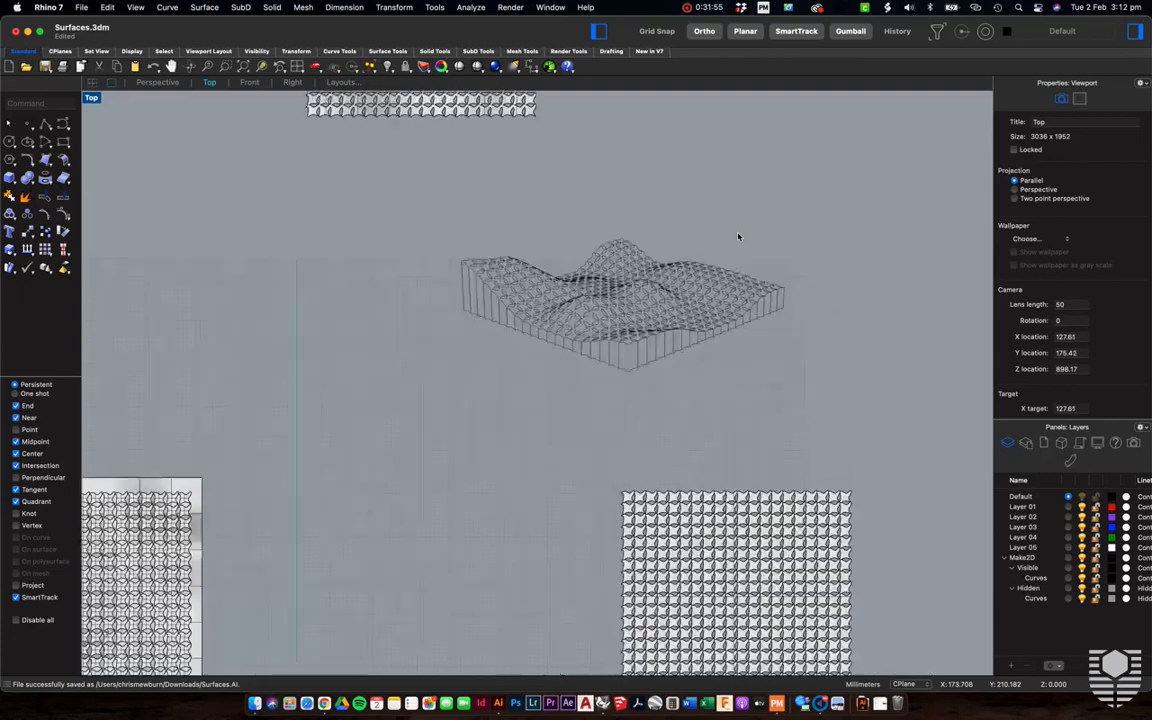
scroll(738, 237, down, 8)
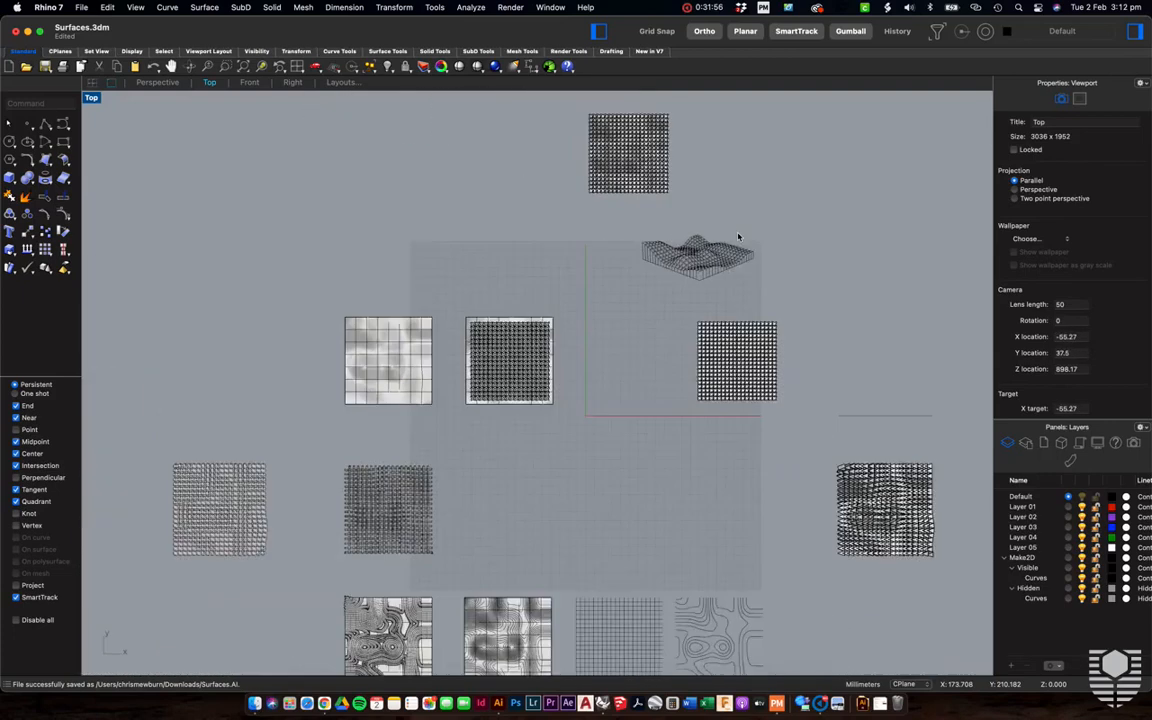
scroll(664, 437, up, 3)
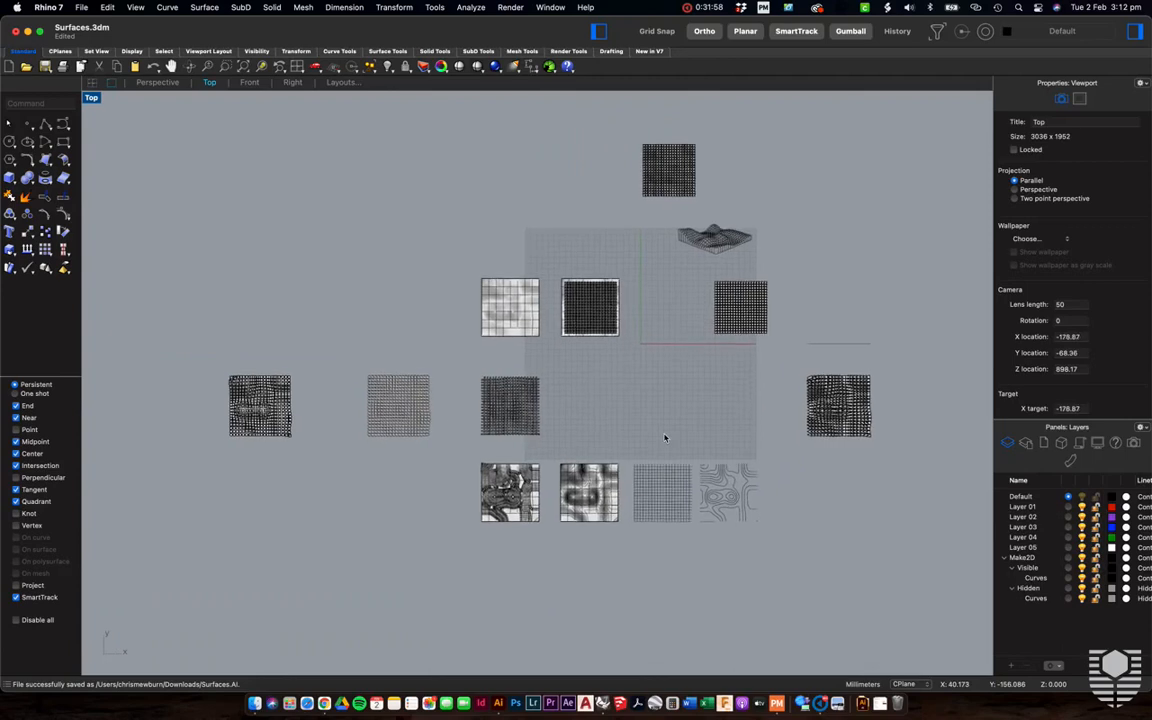